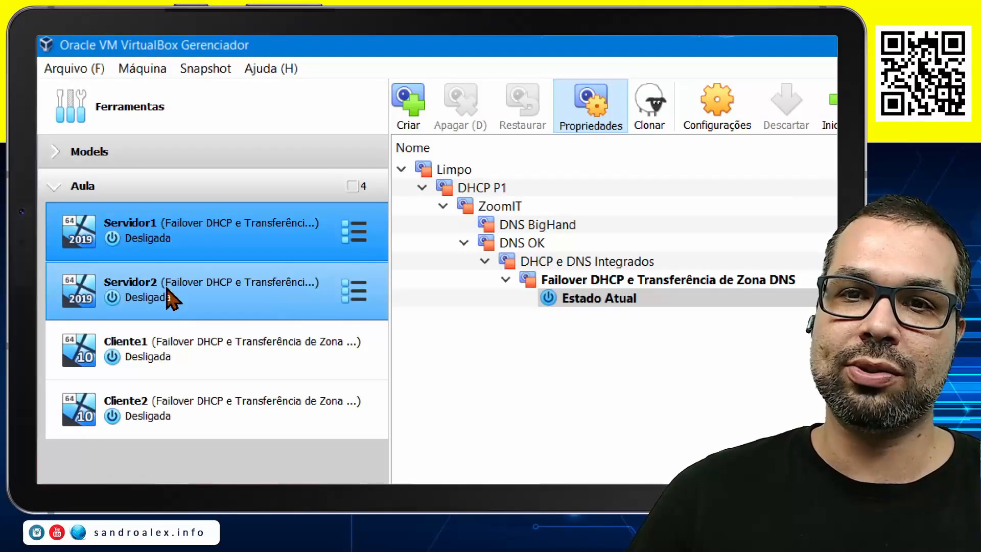
Examine the snapshot trees of the Servidor1, Servidor2, Cliente1 and Cliente2 machines in the Aula group
{"action": "left_click", "coordinate": [173, 295]}
{"action": "left_click", "coordinate": [173, 387]}
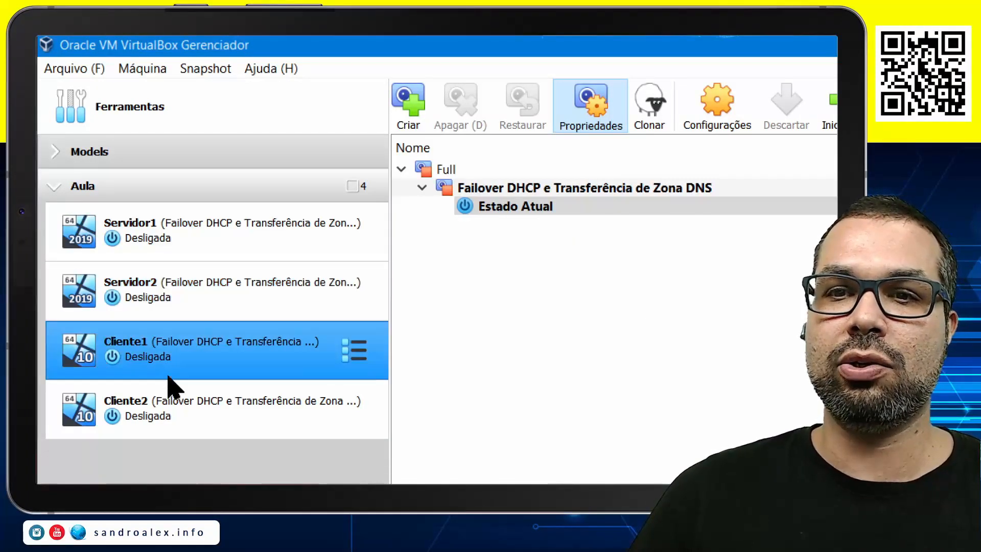
{"action": "left_click", "coordinate": [177, 414]}
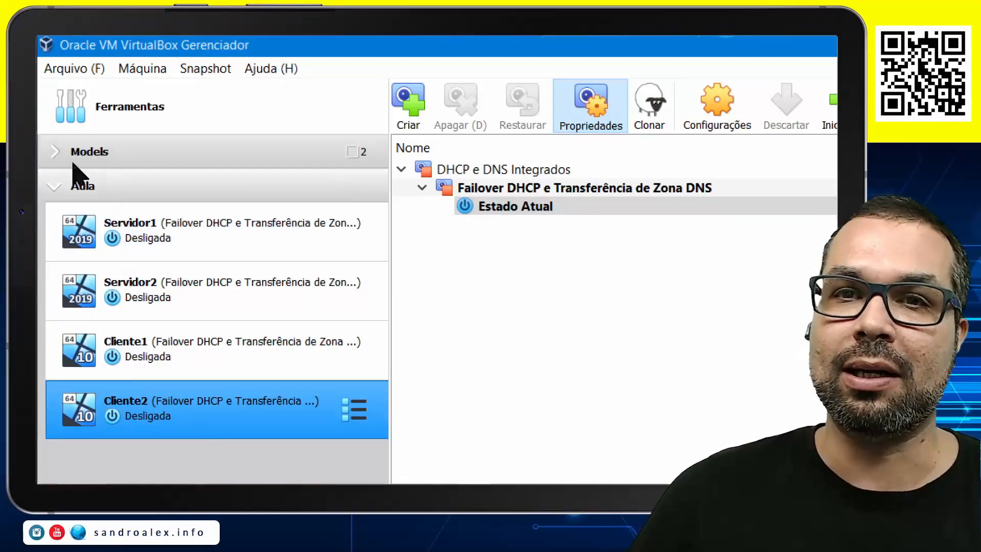
{"action": "left_click", "coordinate": [61, 190]}
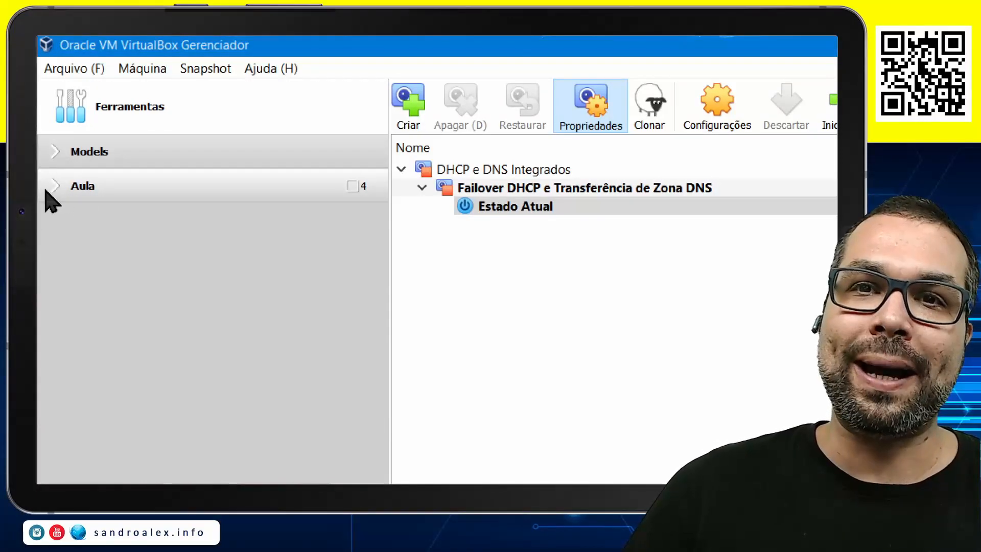
{"action": "left_click", "coordinate": [61, 193]}
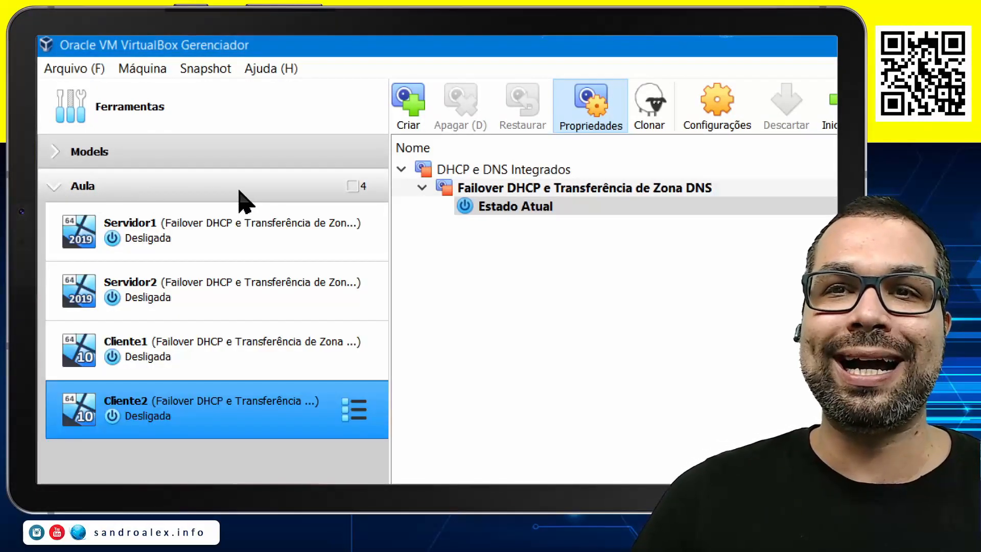
{"action": "left_click", "coordinate": [164, 191]}
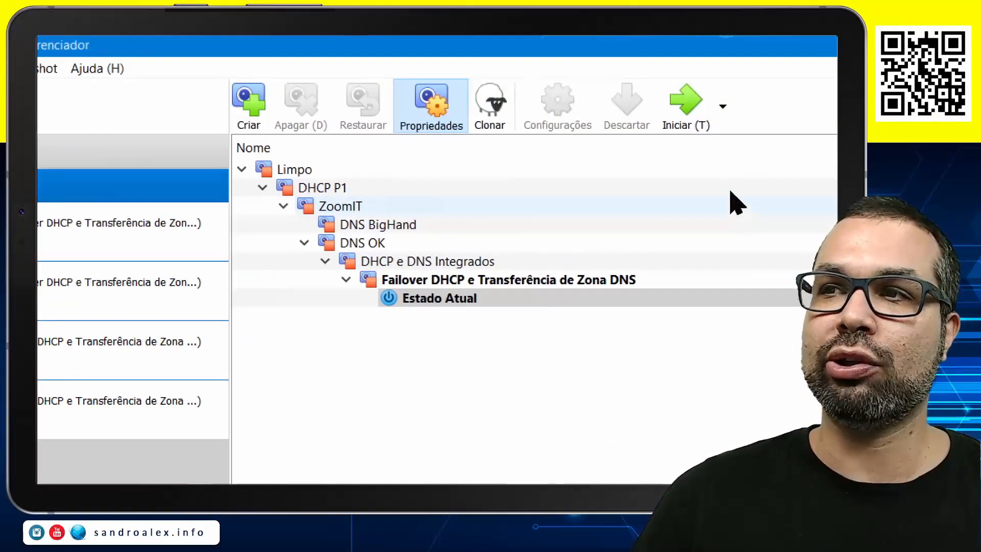
{"action": "left_click", "coordinate": [164, 291]}
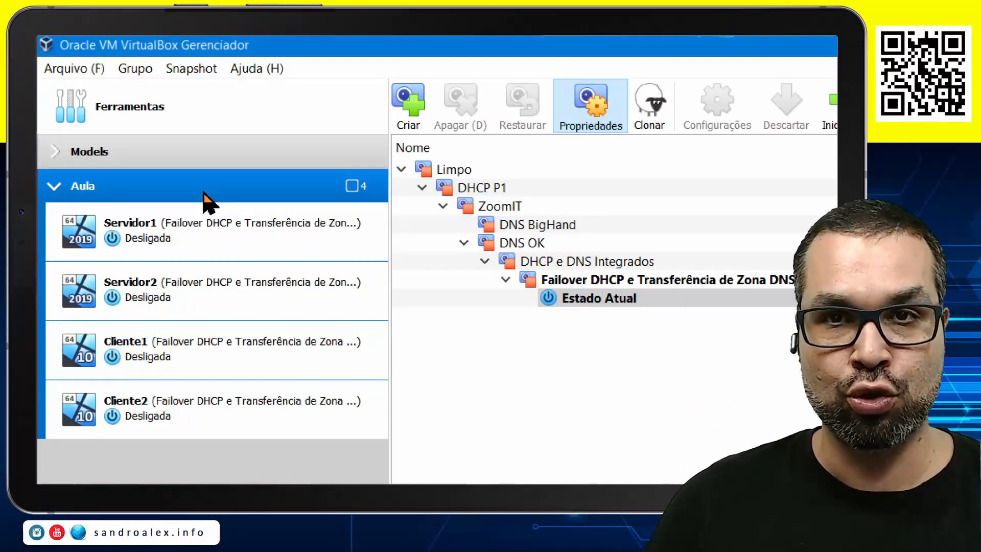
Collapse the Aula group, expand Models, and review the Full snapshots of ServidorModel and ClienteModel
{"action": "left_click", "coordinate": [54, 186]}
{"action": "left_click", "coordinate": [56, 153]}
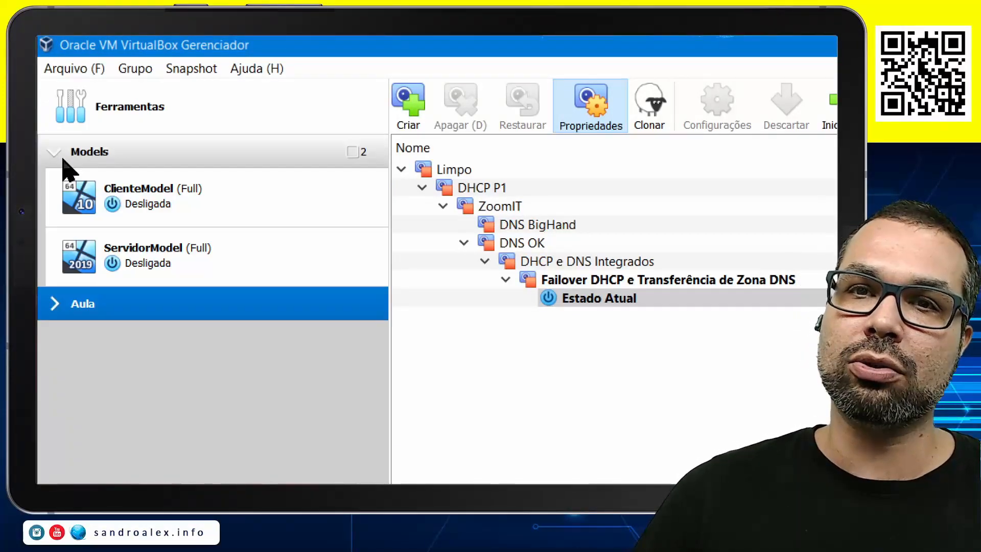
{"action": "left_click", "coordinate": [59, 152]}
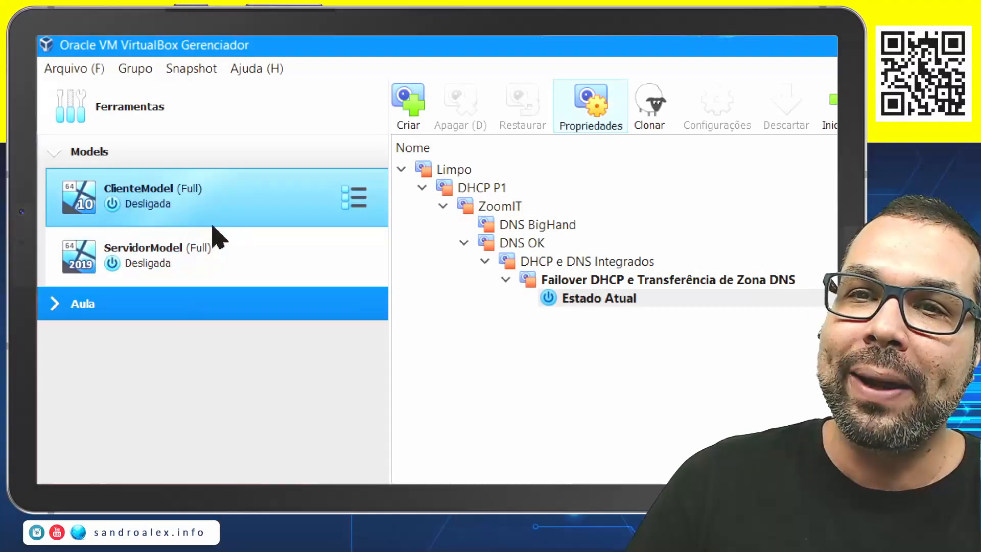
{"action": "left_click", "coordinate": [201, 260]}
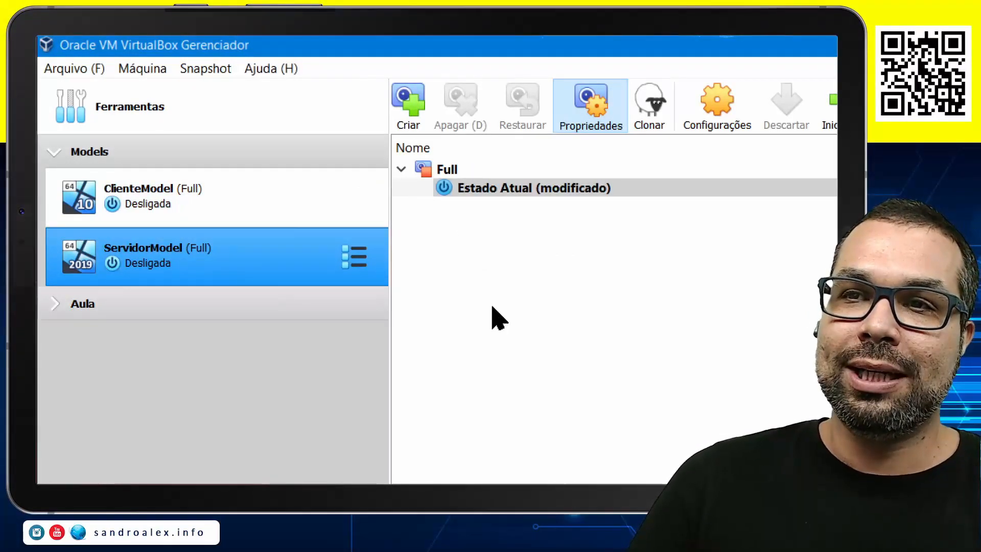
{"action": "left_click", "coordinate": [446, 174]}
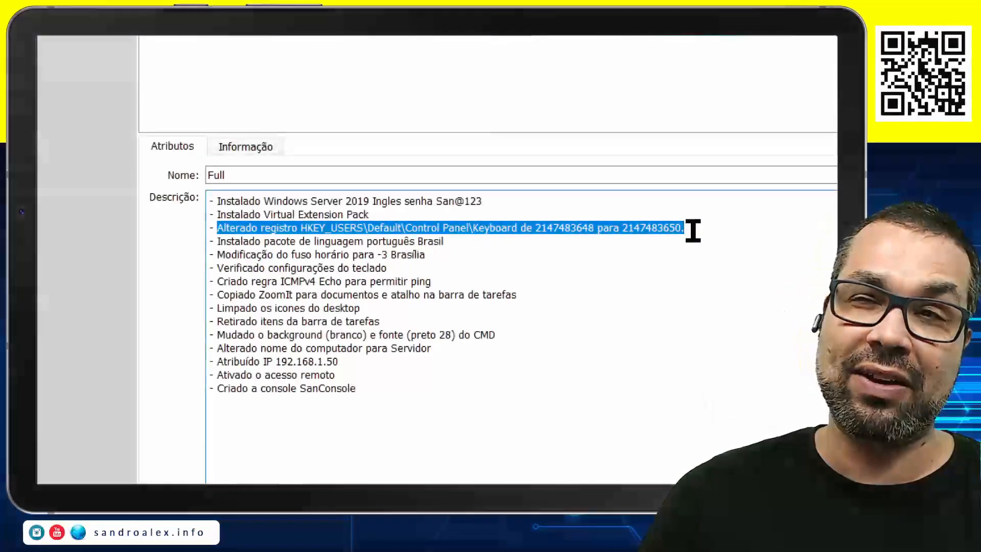
{"action": "left_click", "coordinate": [694, 228]}
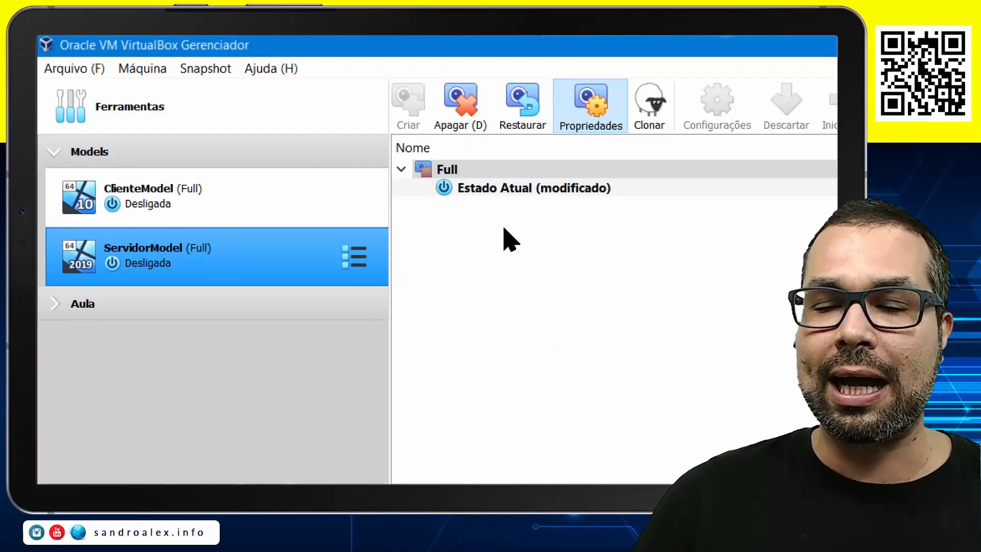
{"action": "left_click", "coordinate": [449, 173]}
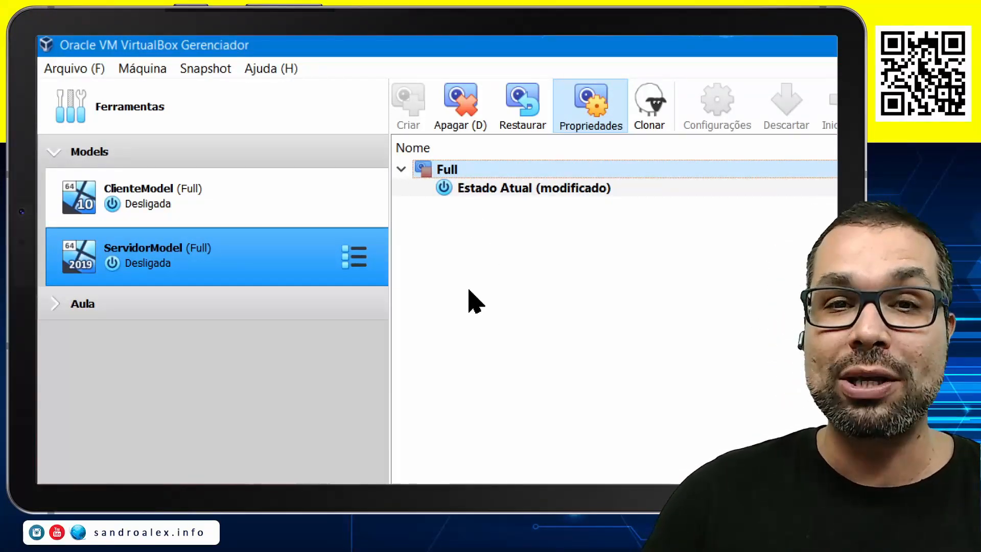
{"action": "left_click", "coordinate": [222, 202]}
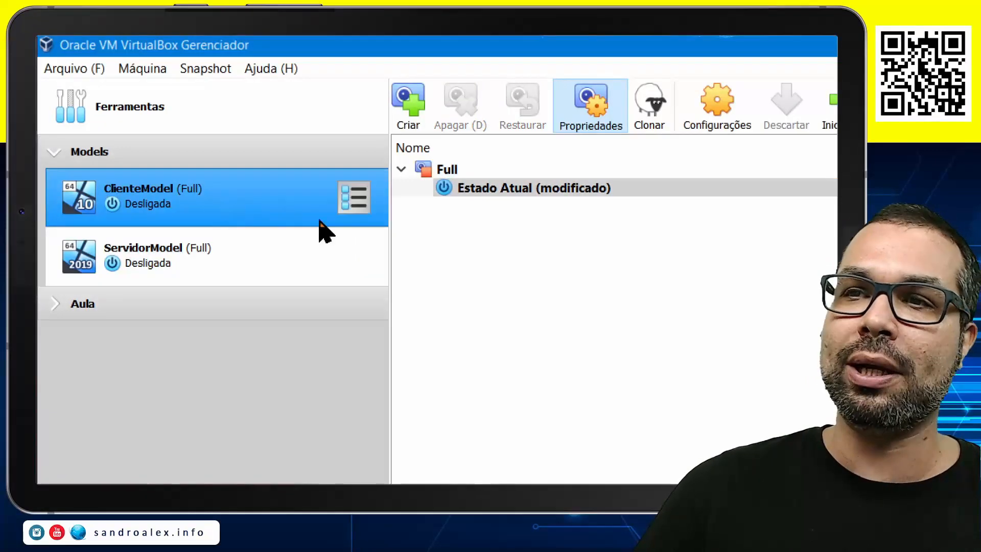
{"action": "left_click", "coordinate": [451, 174]}
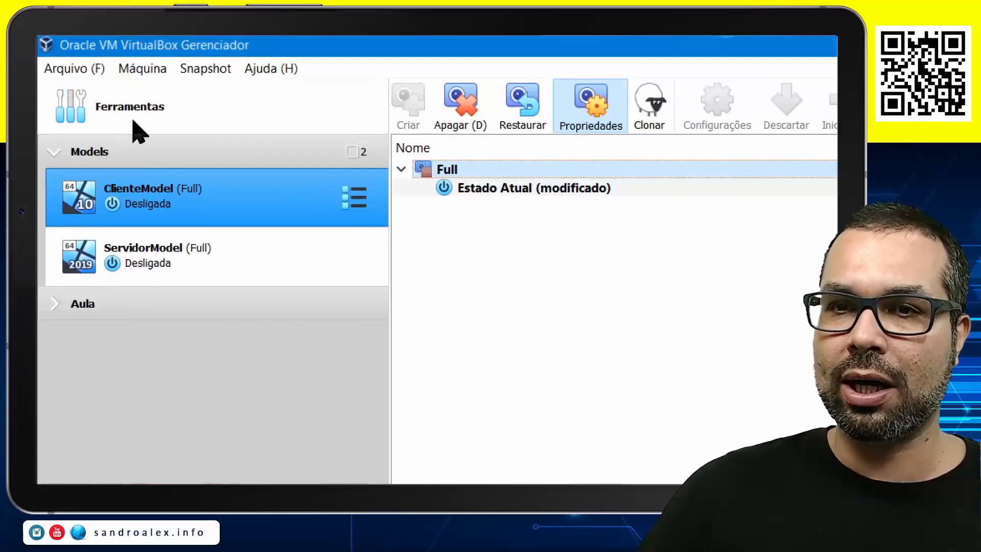
Start cloning ServidorModel and browse to the AulaWin\Aula folder for the clone's path
{"action": "left_click", "coordinate": [177, 261]}
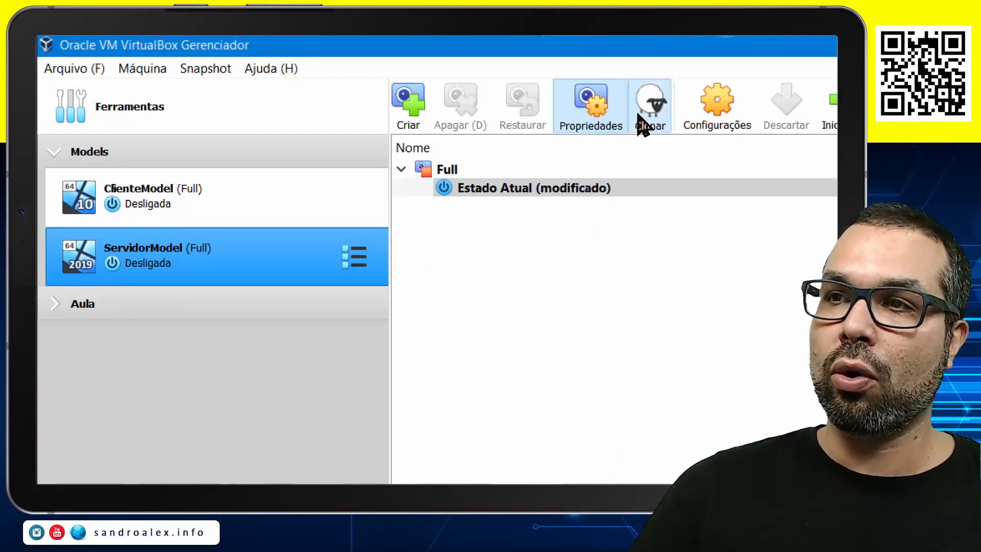
{"action": "left_click", "coordinate": [644, 120]}
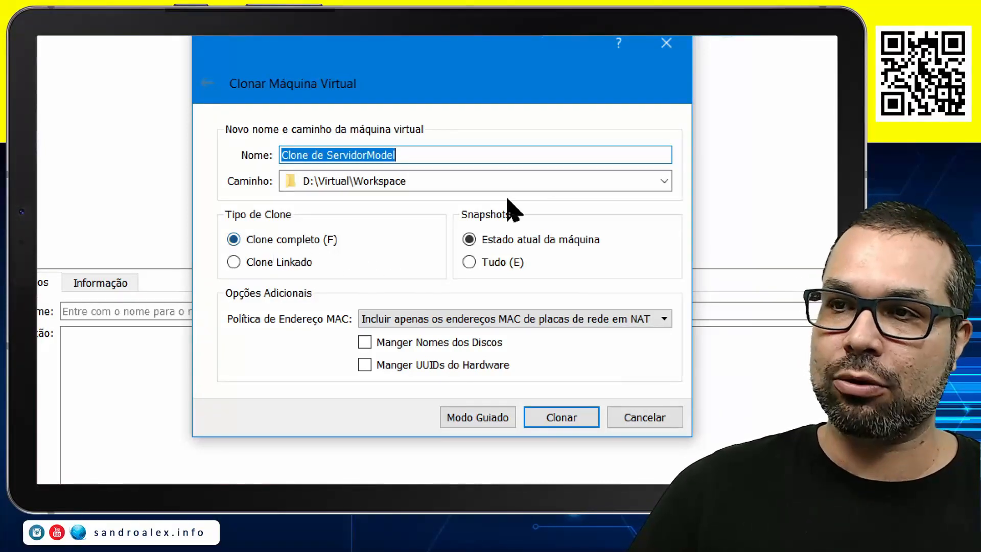
{"action": "left_click", "coordinate": [664, 181]}
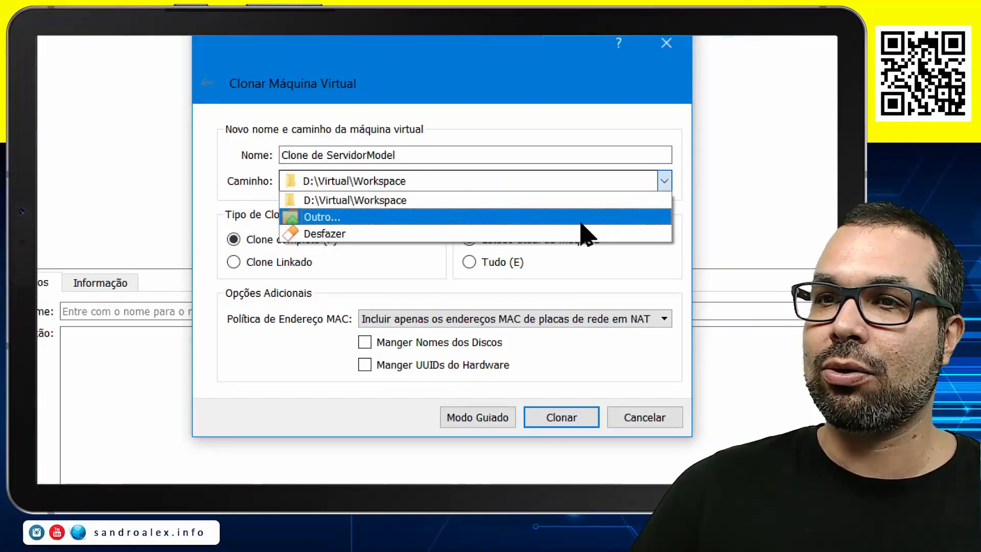
{"action": "left_click", "coordinate": [582, 223]}
{"action": "double_click", "coordinate": [435, 185]}
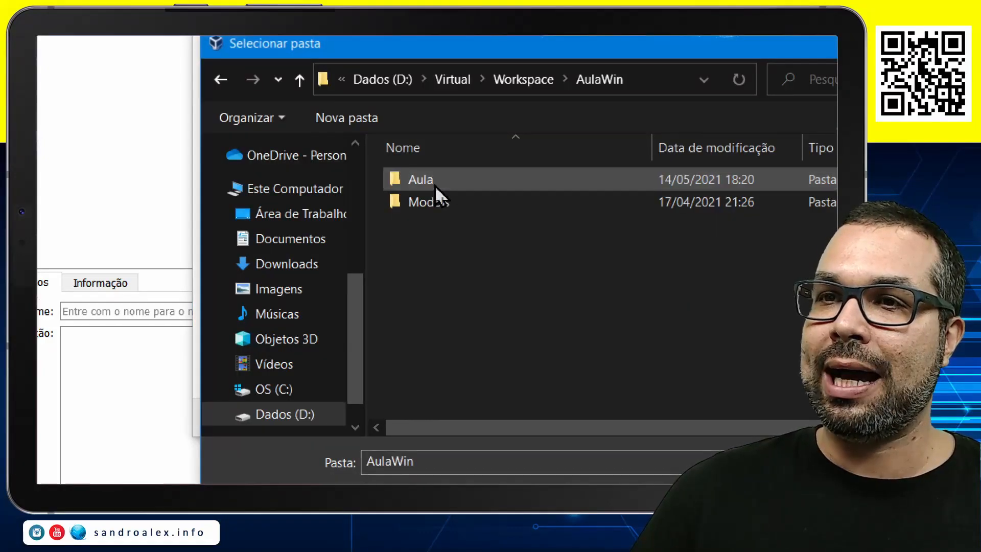
{"action": "double_click", "coordinate": [359, 185]}
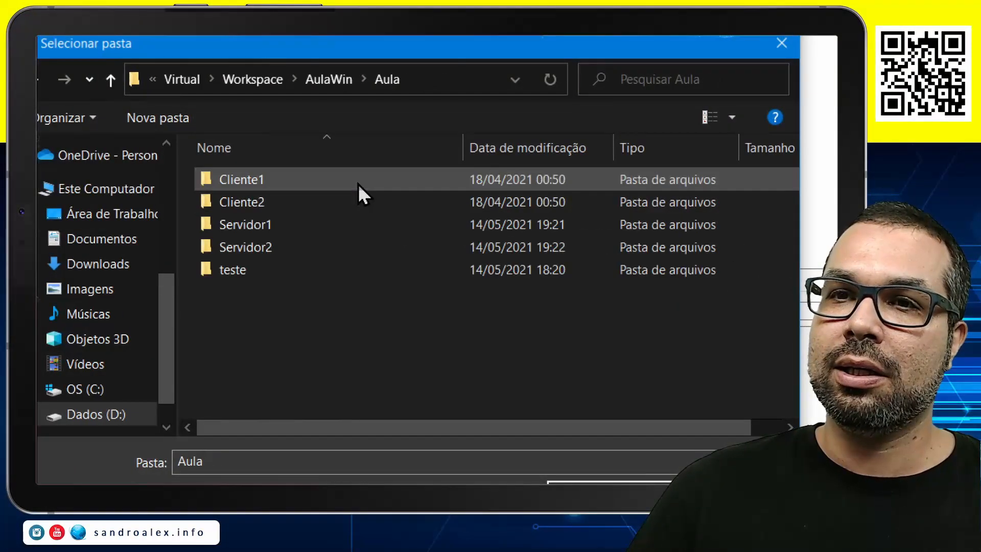
Rename the teste folder to Servidor Teste
{"action": "left_click", "coordinate": [237, 274]}
{"action": "key", "text": "F2"}
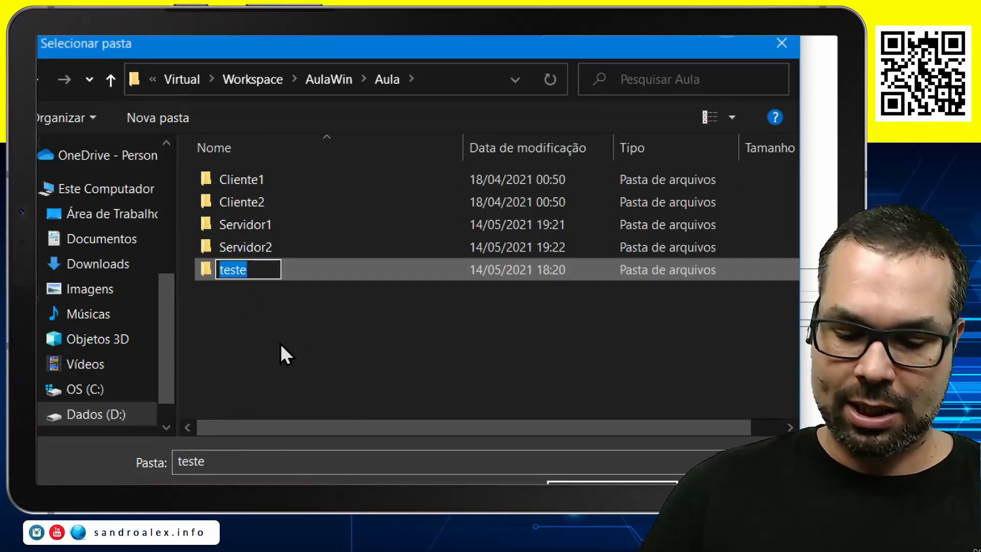
{"action": "type", "text": "Ser"}
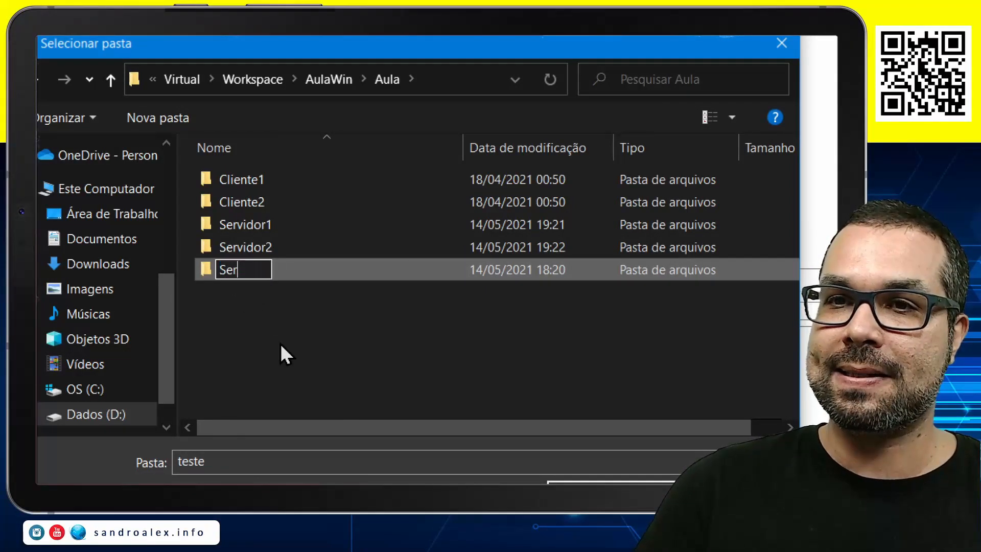
{"action": "type", "text": "vidor Te"}
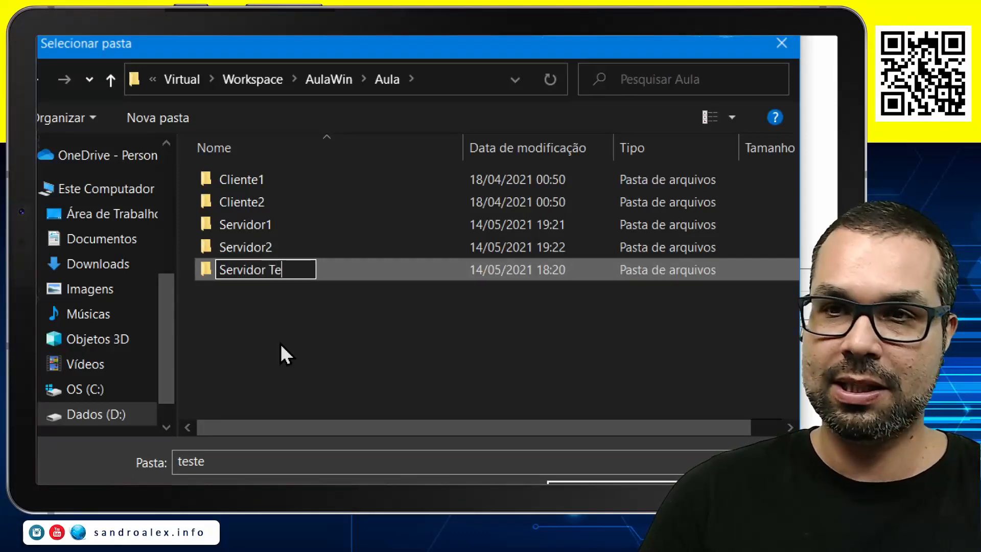
{"action": "type", "text": "ste"}
{"action": "key", "text": "Return"}
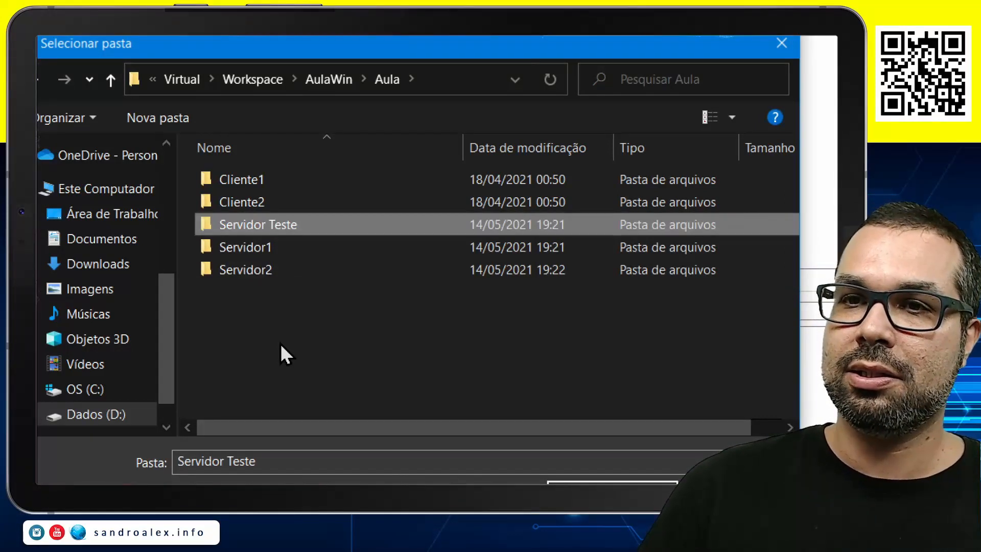
Choose the Servidor Teste folder as the clone's path
{"action": "key", "text": "Return"}
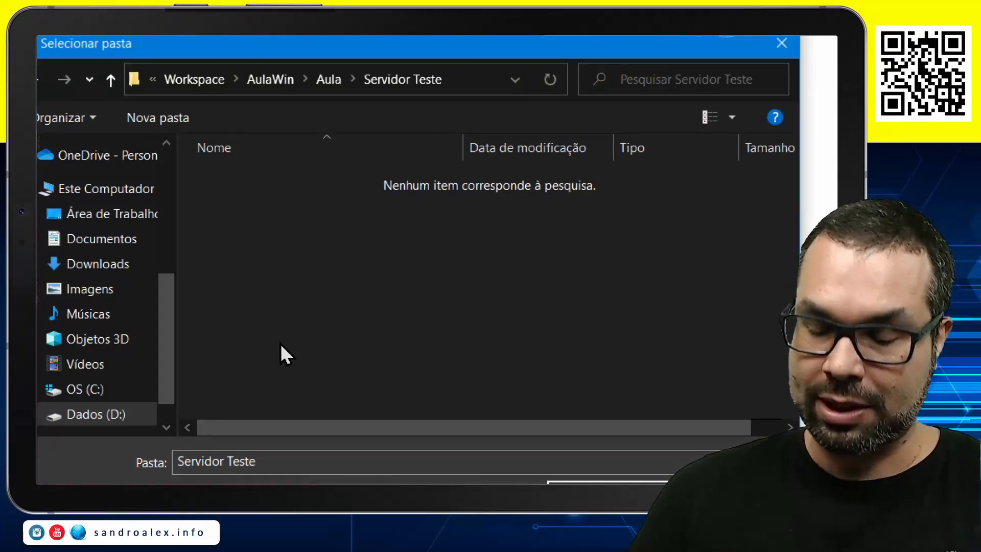
{"action": "key", "text": "BackSpace"}
{"action": "double_click", "coordinate": [238, 226]}
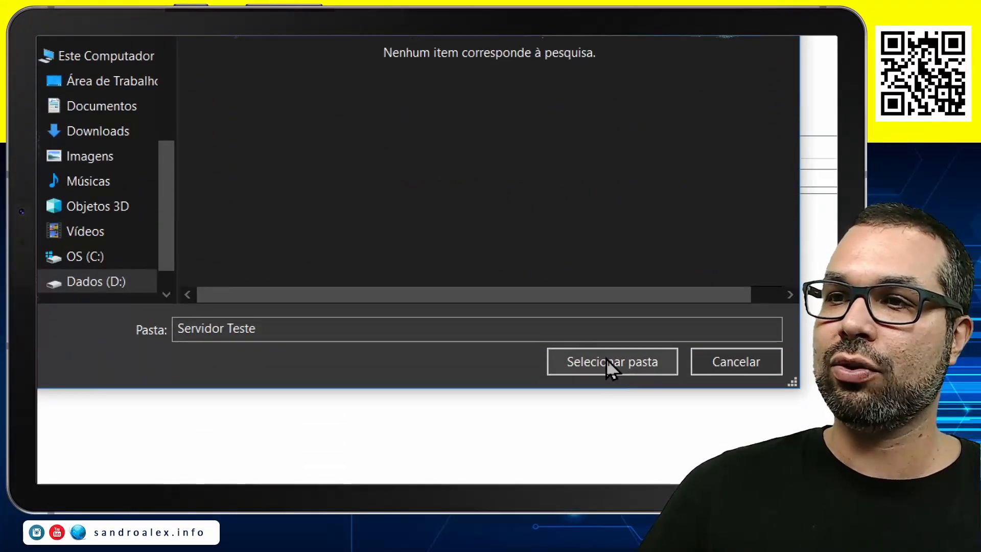
{"action": "left_click", "coordinate": [608, 366]}
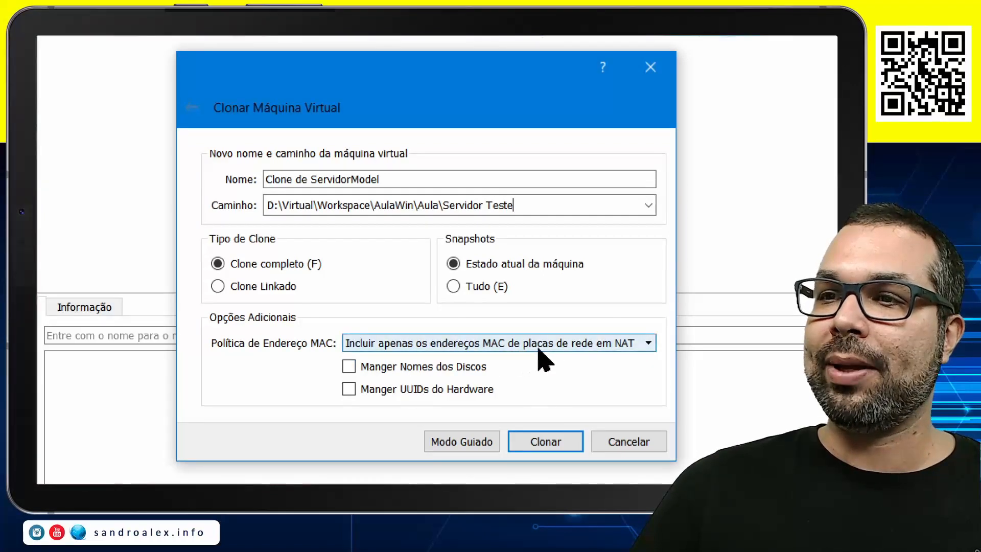
Set the clone's MAC address policy to generate new addresses for all network adapters and clone the machine
{"action": "left_click", "coordinate": [563, 344]}
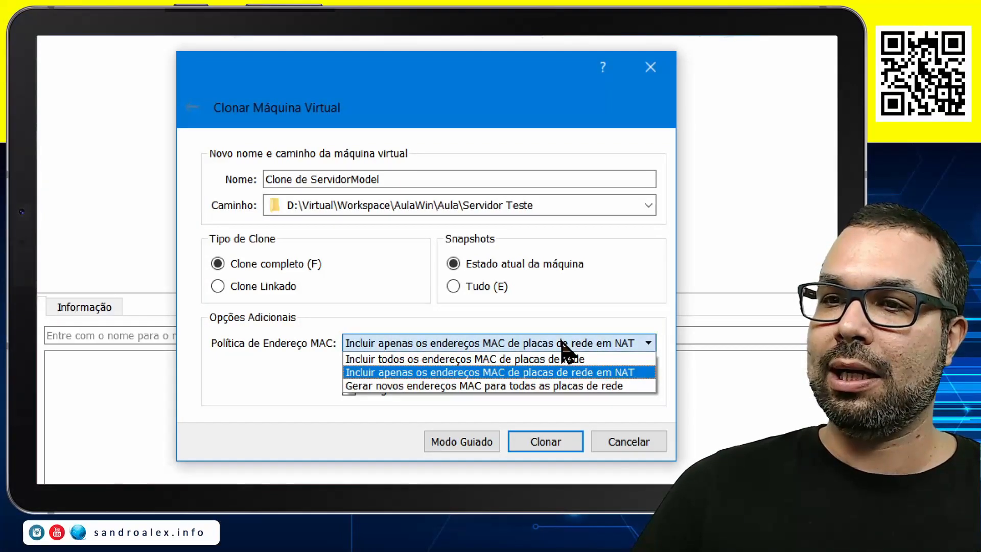
{"action": "left_click", "coordinate": [527, 388]}
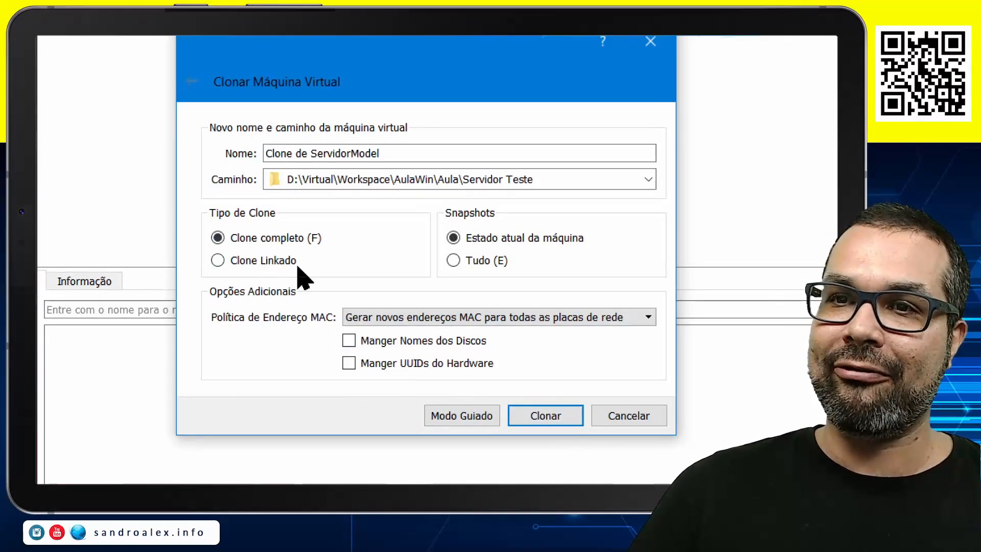
{"action": "left_click", "coordinate": [552, 417]}
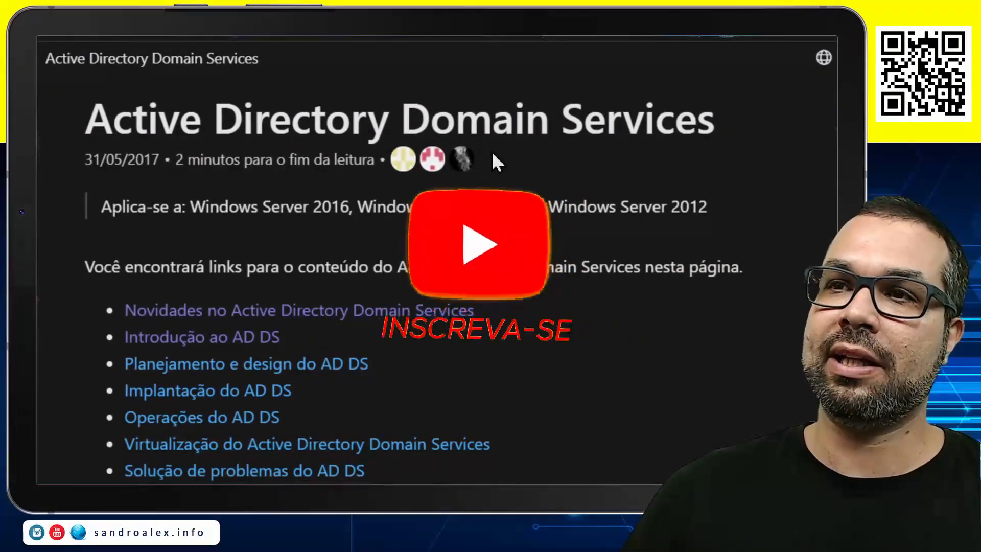
Switch to the browser and read the Active Directory Domain Services documentation, highlighting the applicable Windows Server versions on the Introdução ao AD DS page
{"action": "scroll", "coordinate": [592, 420], "scroll_direction": "down", "scroll_amount": 3}
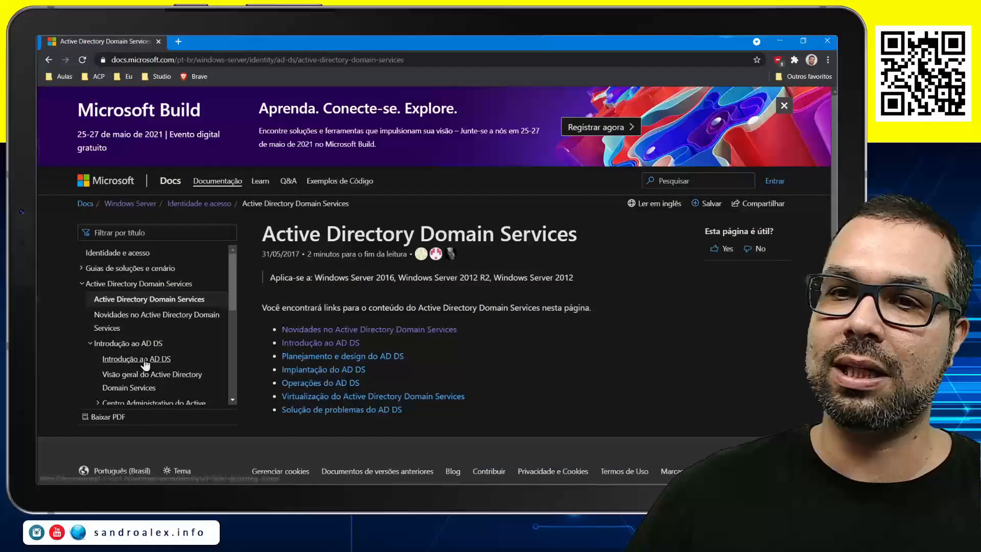
{"action": "left_click", "coordinate": [144, 361]}
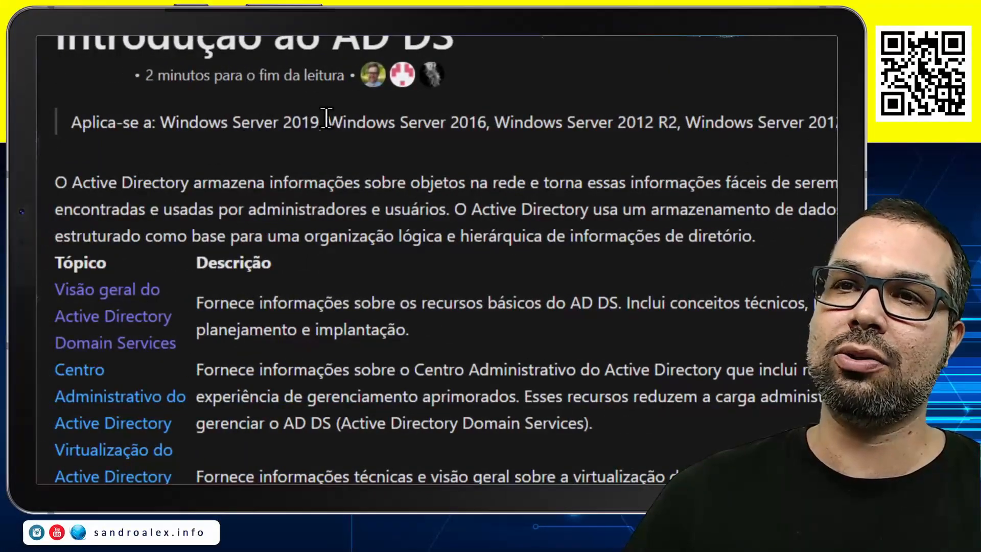
{"action": "left_click_drag", "start_coordinate": [281, 124], "coordinate": [647, 129]}
{"action": "left_click", "coordinate": [626, 149]}
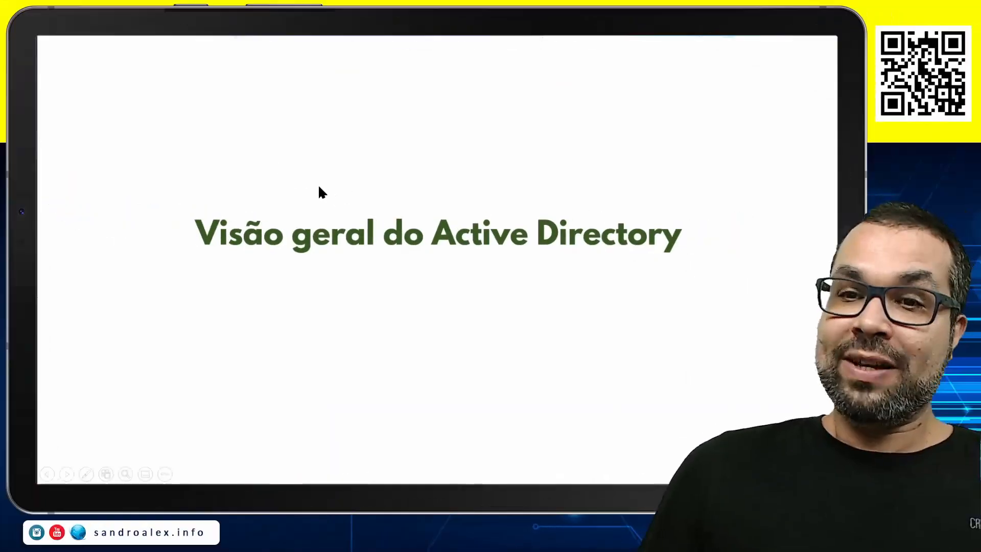
{"action": "key", "text": "Right"}
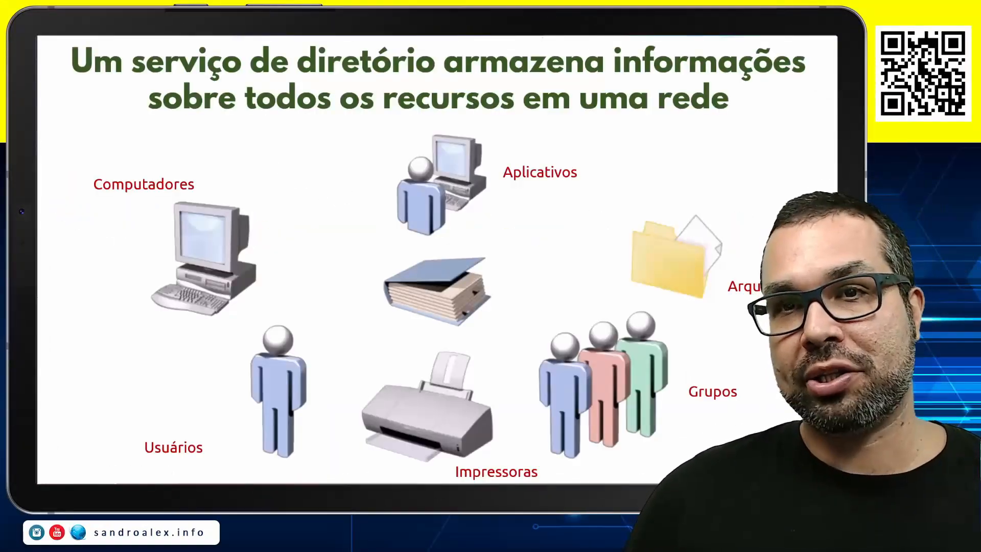
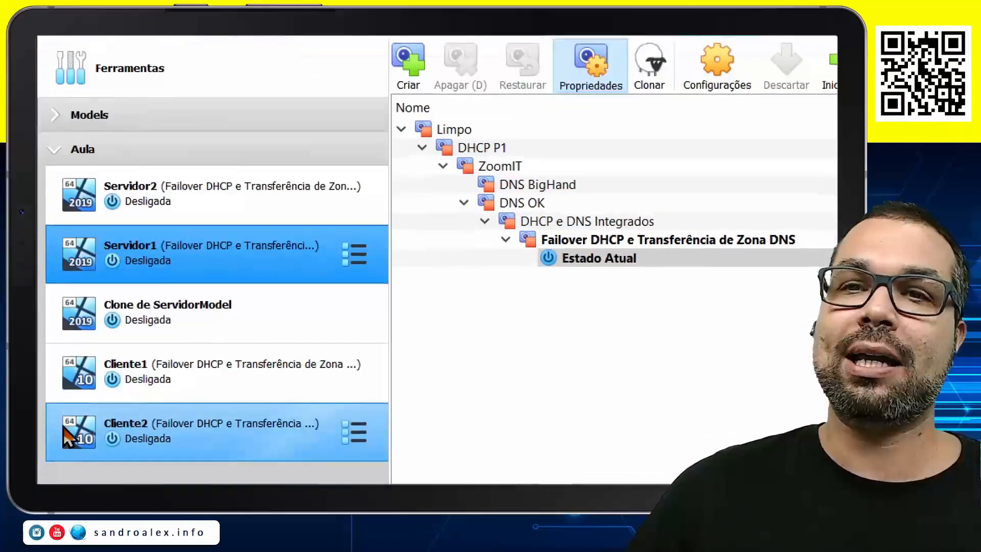
Start the Servidor1 virtual machine and sign in to its Administrator account with the account password
{"action": "left_click", "coordinate": [168, 304]}
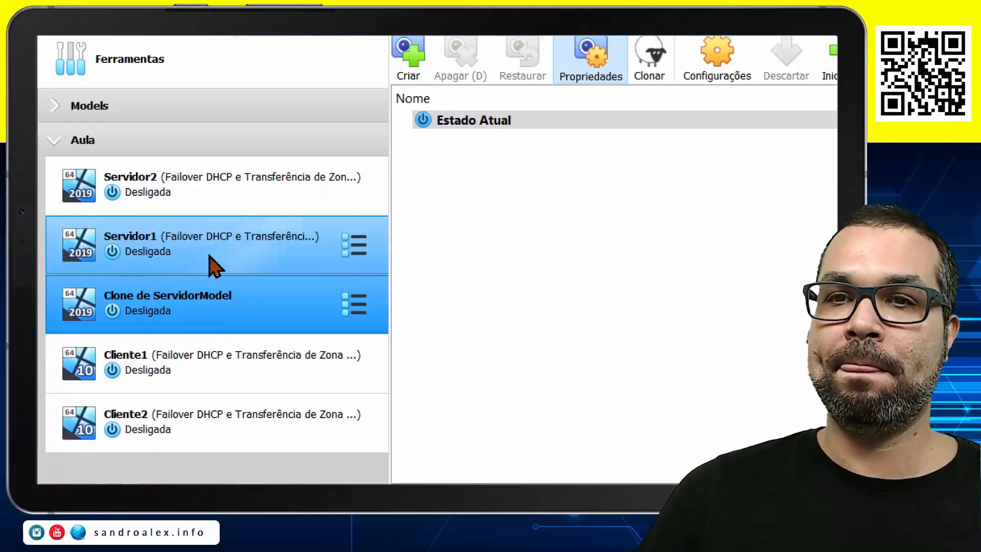
{"action": "left_click", "coordinate": [225, 255]}
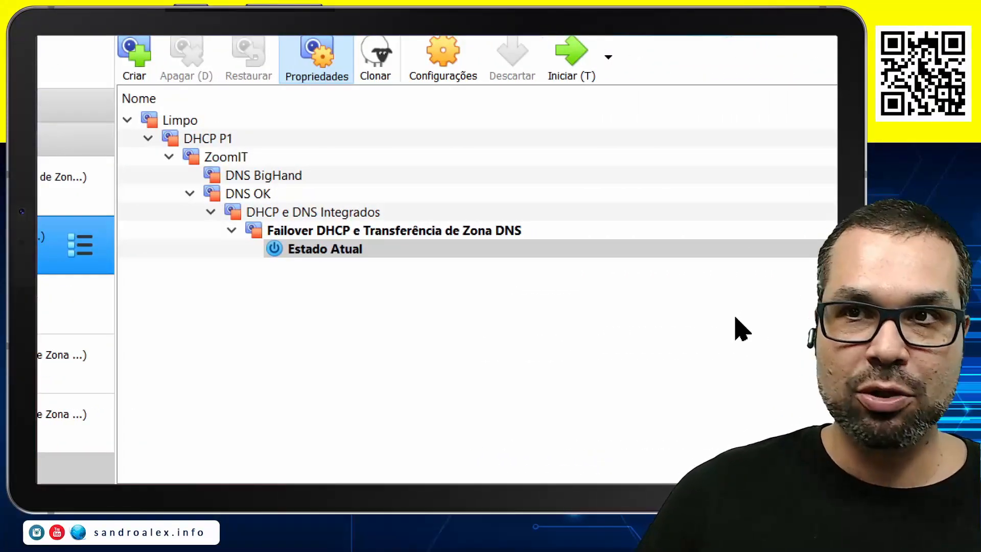
{"action": "left_click", "coordinate": [571, 77]}
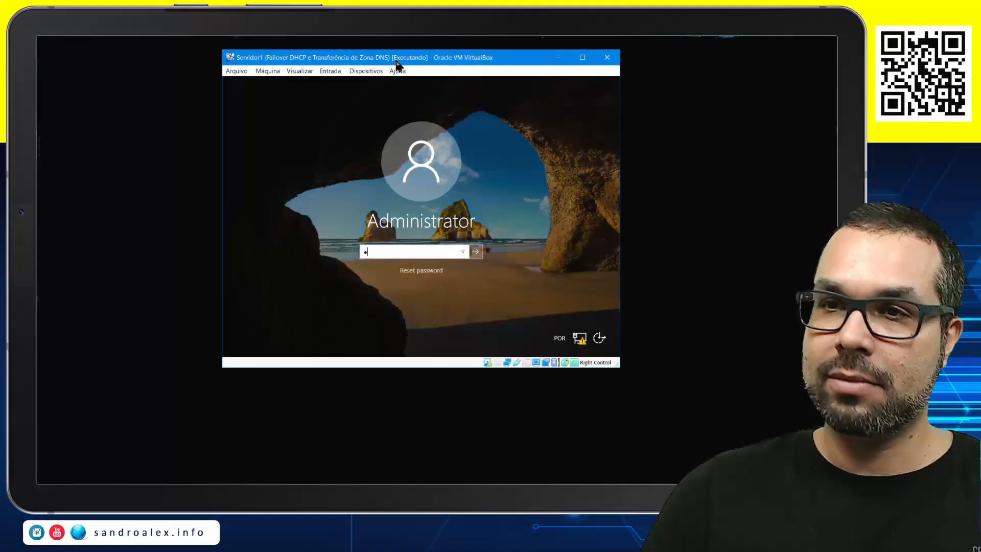
{"action": "type", "text": "••"}
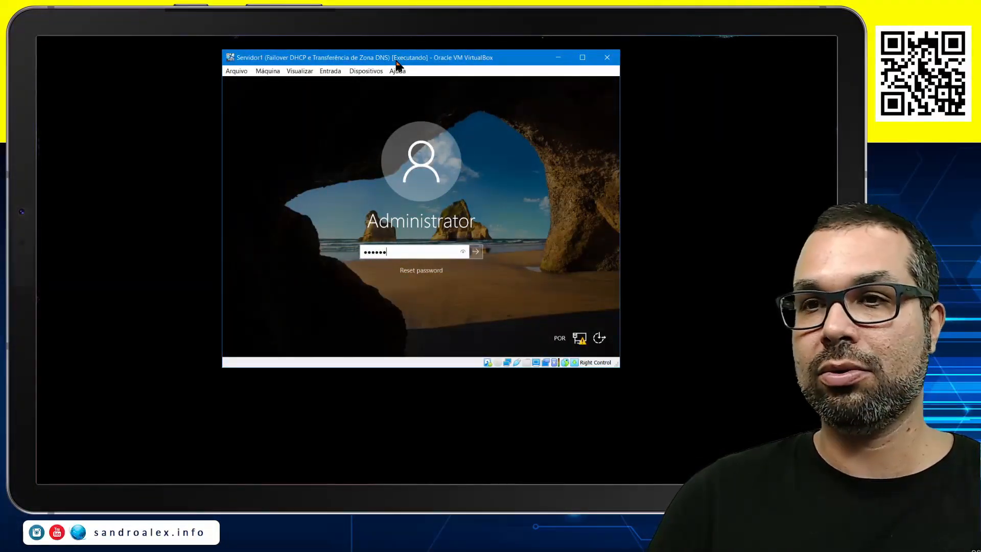
{"action": "key", "text": "Return"}
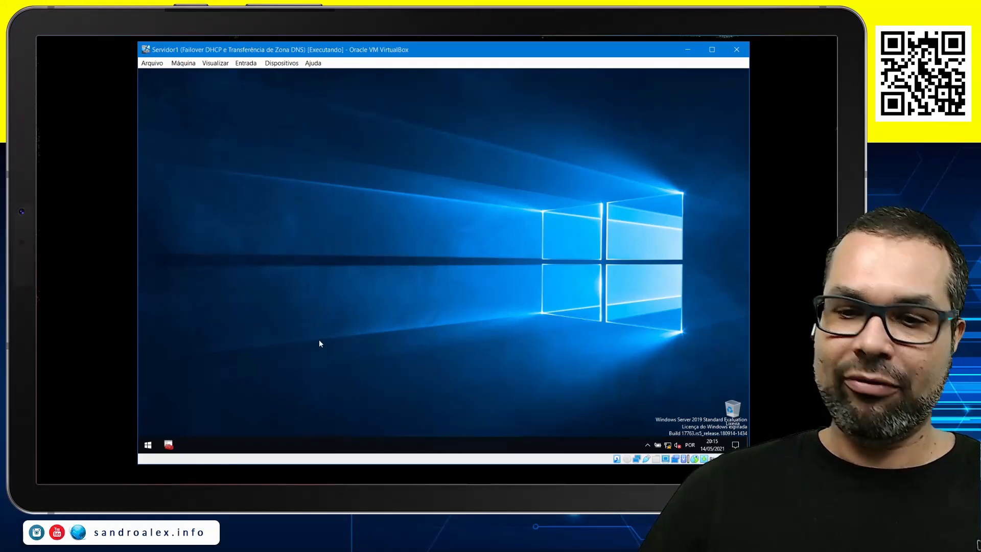
Open a command prompt on Servidor1 and run ipconfig to check the network configuration
{"action": "key", "text": "super+r"}
{"action": "type", "text": "cmd"}
{"action": "key", "text": "Return"}
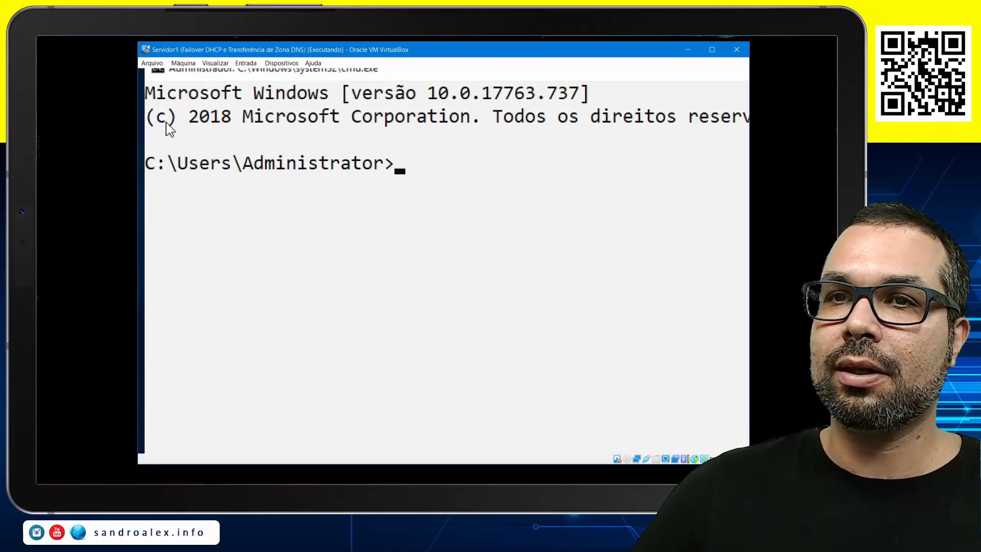
{"action": "left_click", "coordinate": [414, 216]}
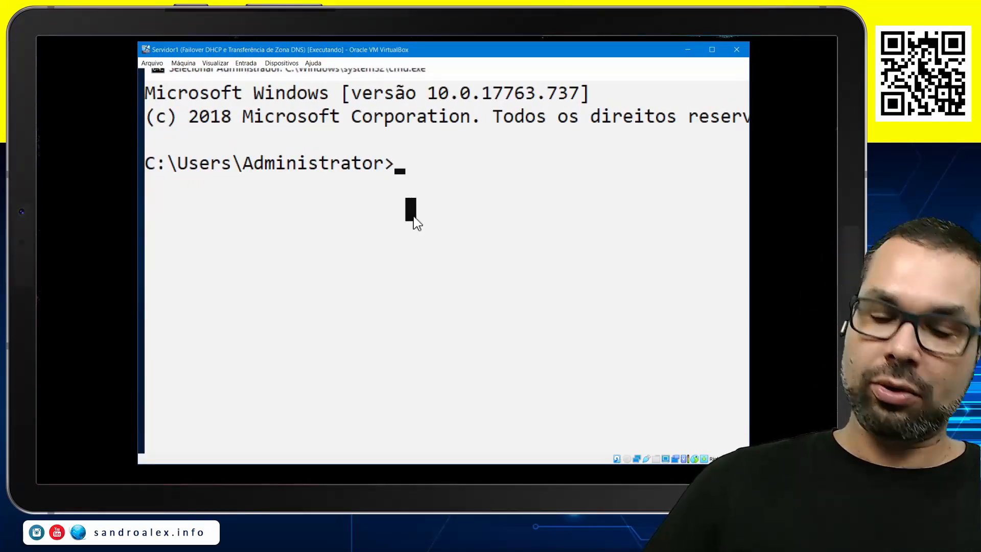
{"action": "type", "text": "ipconfig"}
{"action": "key", "text": "Return"}
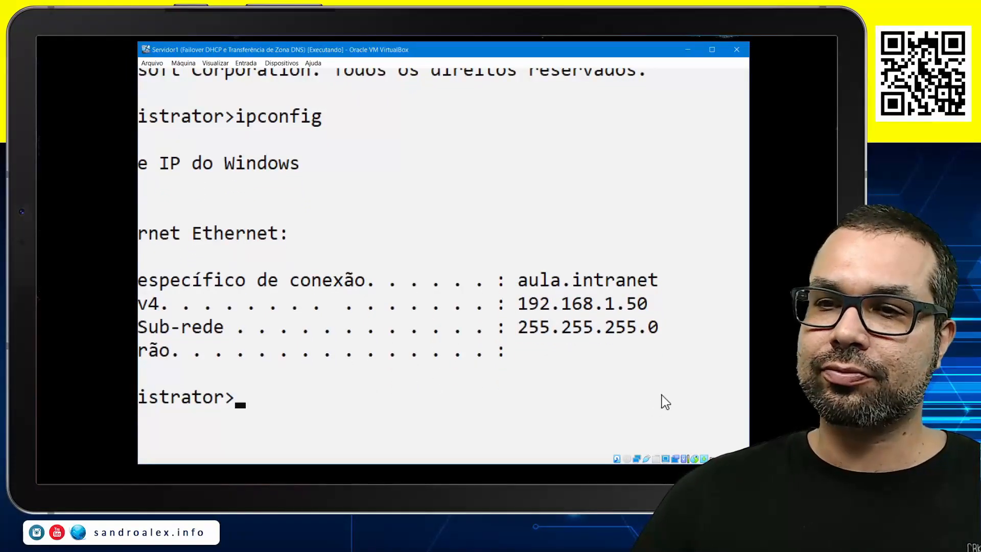
Run ipconfig /all, review the Ethernet adapter's full settings in the maximized machine window, and close the command prompt
{"action": "key", "text": "Up"}
{"action": "type", "text": "/"}
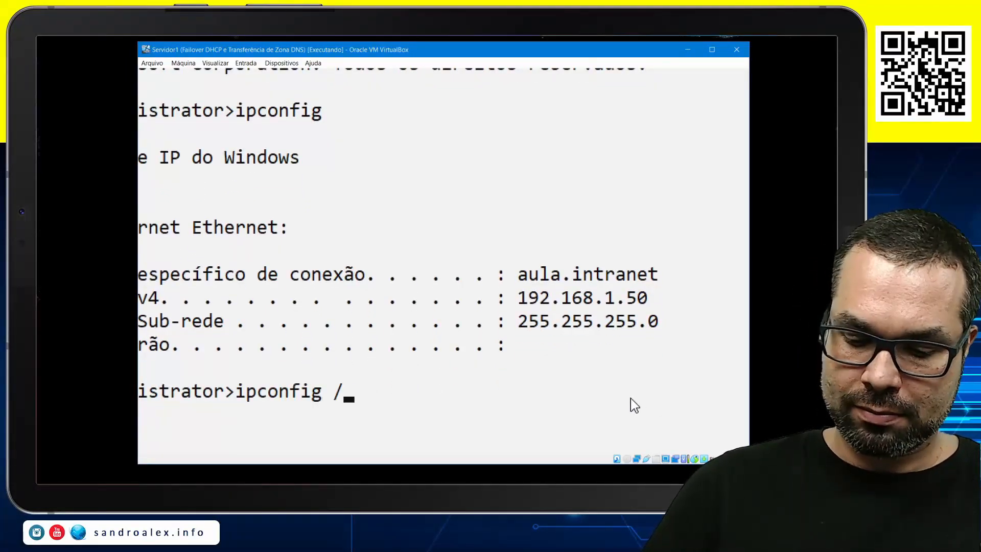
{"action": "type", "text": "all"}
{"action": "key", "text": "Return"}
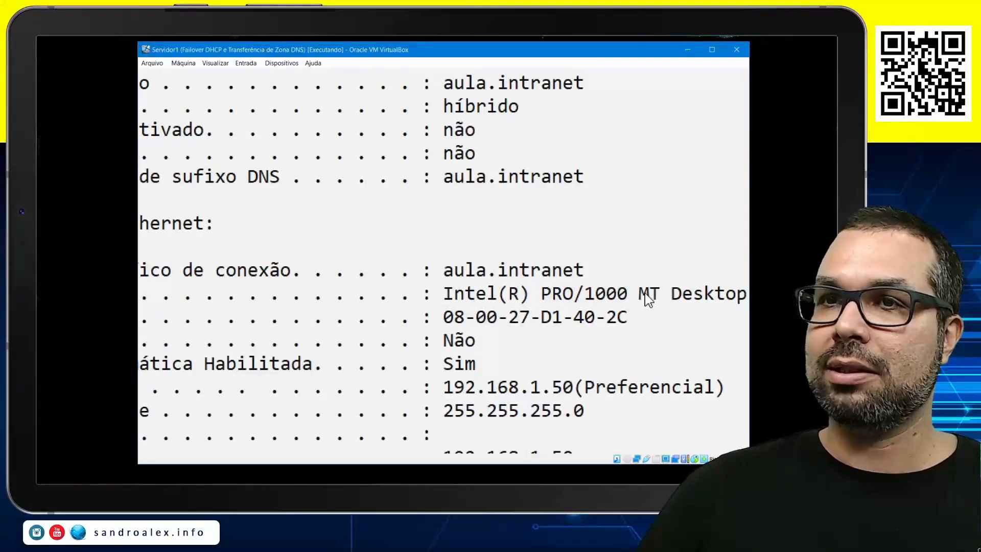
{"action": "key", "text": "super+Escape"}
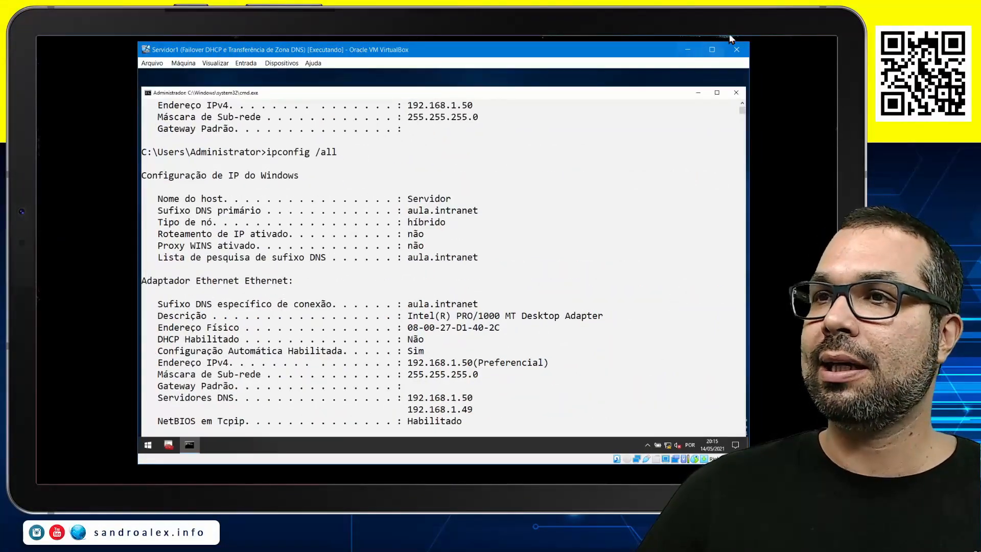
{"action": "left_click", "coordinate": [712, 49]}
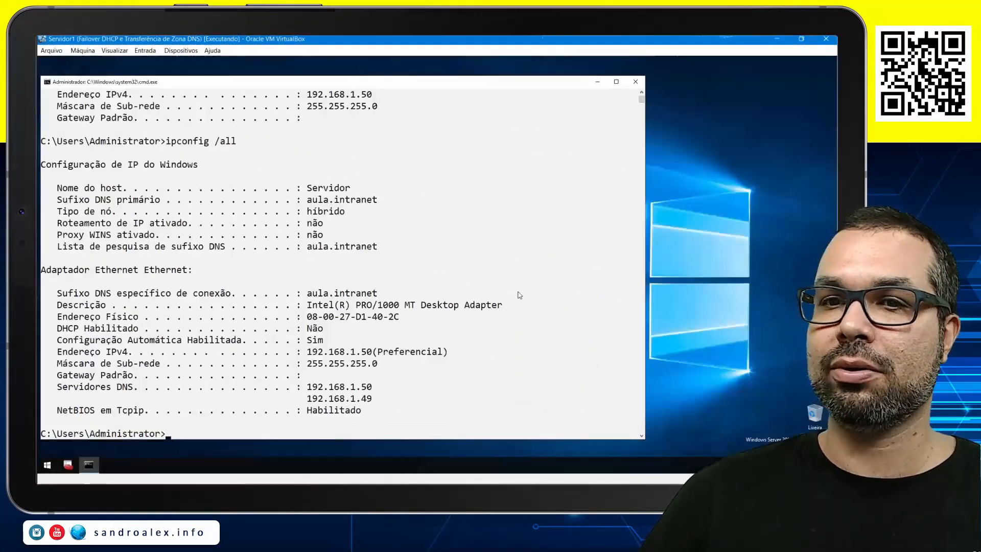
{"action": "left_click", "coordinate": [515, 293]}
{"action": "key", "text": "super+plus"}
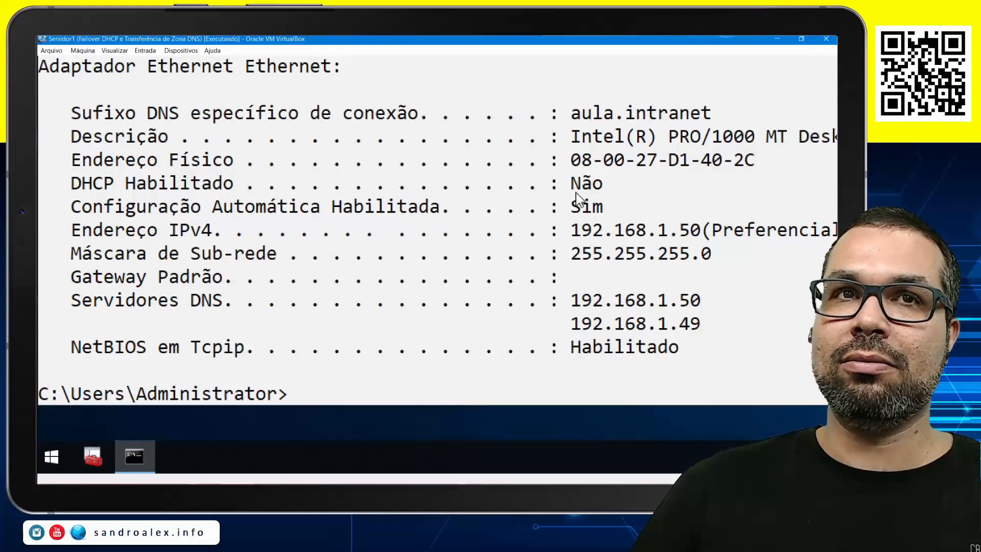
{"action": "key", "text": "ctrl+4"}
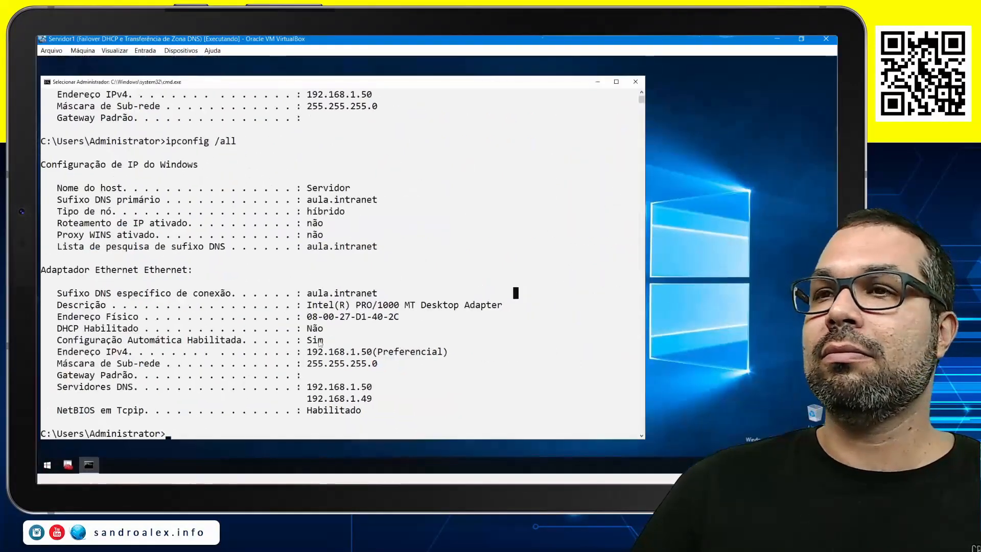
{"action": "left_click", "coordinate": [635, 82]}
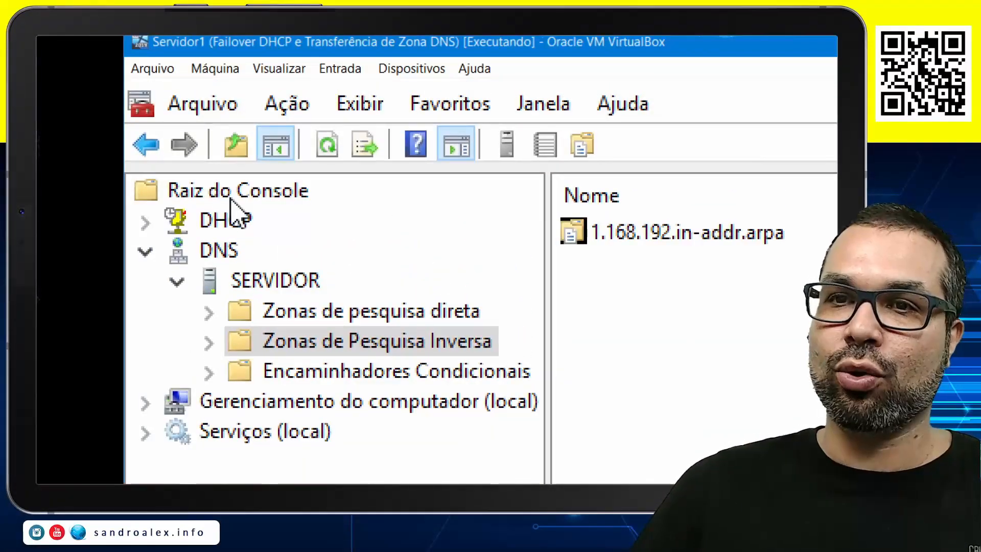
Examine the address pool of the Aula IPv4 scope on the DHCP server, then collapse the DHCP server's tree
{"action": "left_click", "coordinate": [242, 225]}
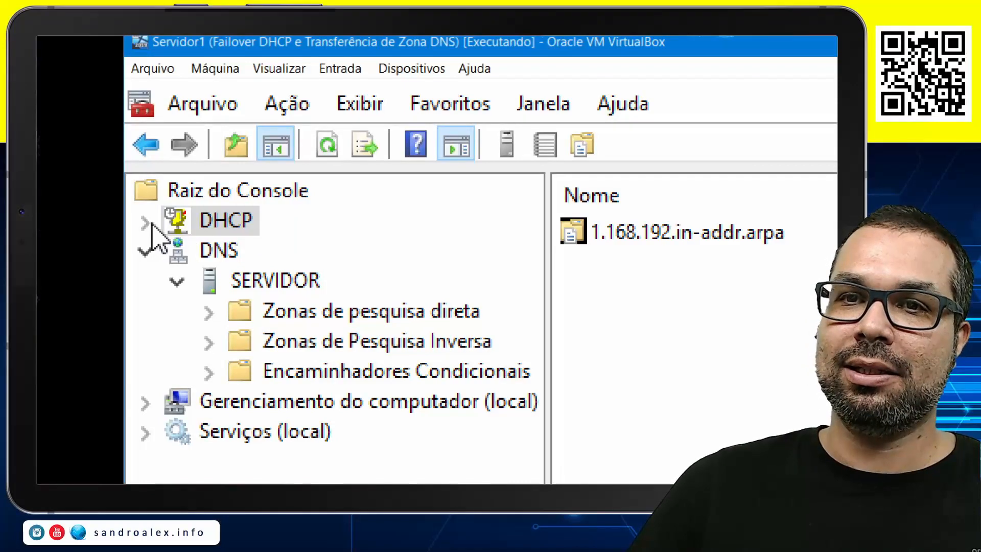
{"action": "left_click", "coordinate": [145, 222]}
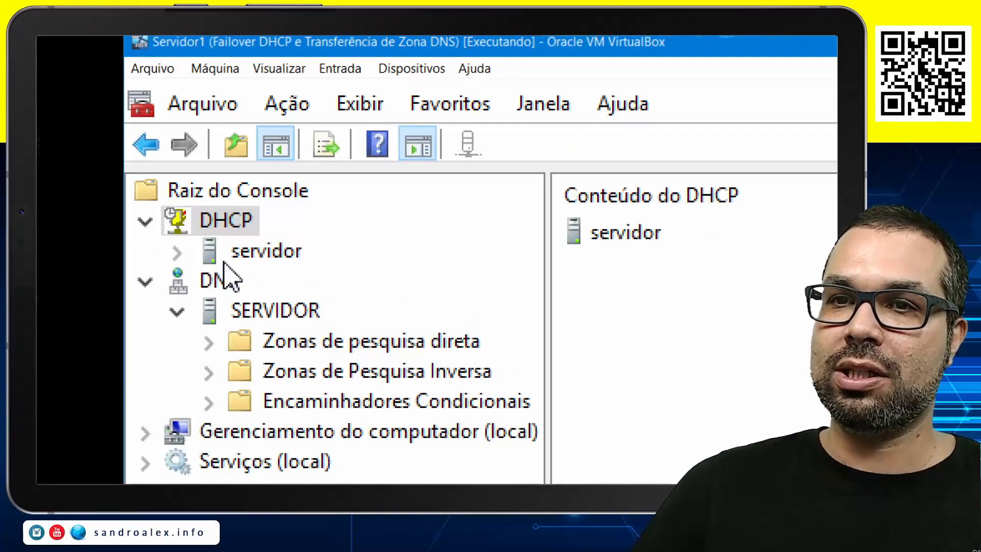
{"action": "left_click", "coordinate": [177, 252]}
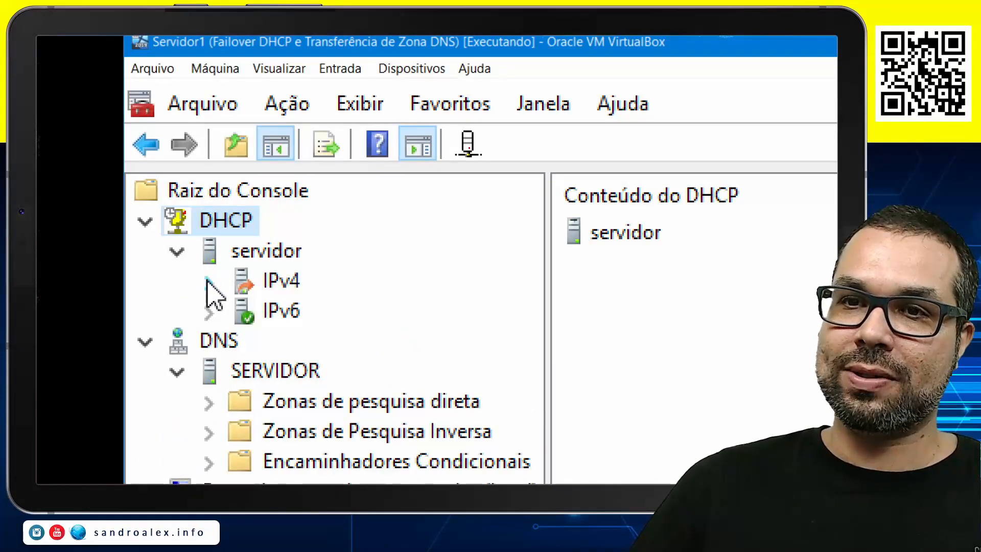
{"action": "left_click", "coordinate": [208, 282]}
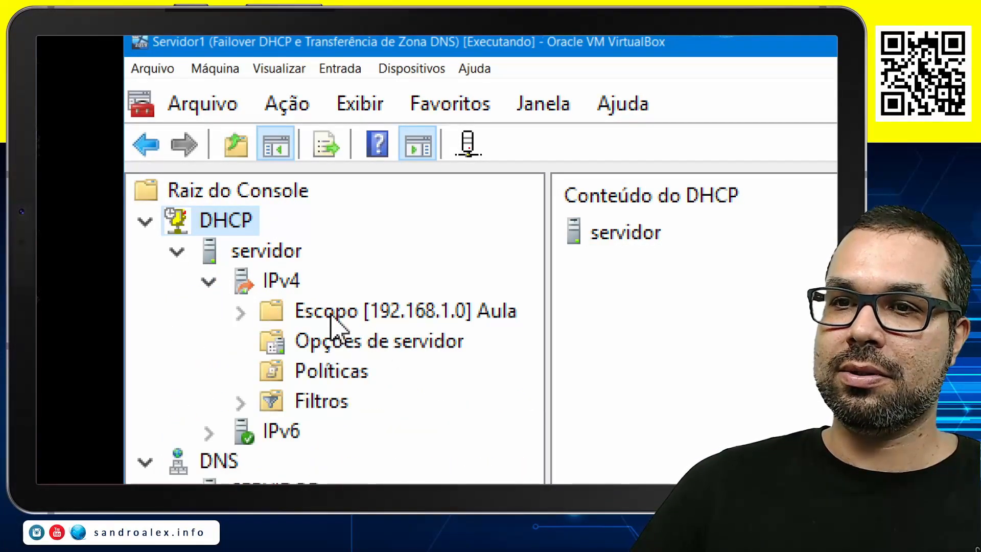
{"action": "left_click", "coordinate": [332, 318]}
{"action": "double_click", "coordinate": [331, 316]}
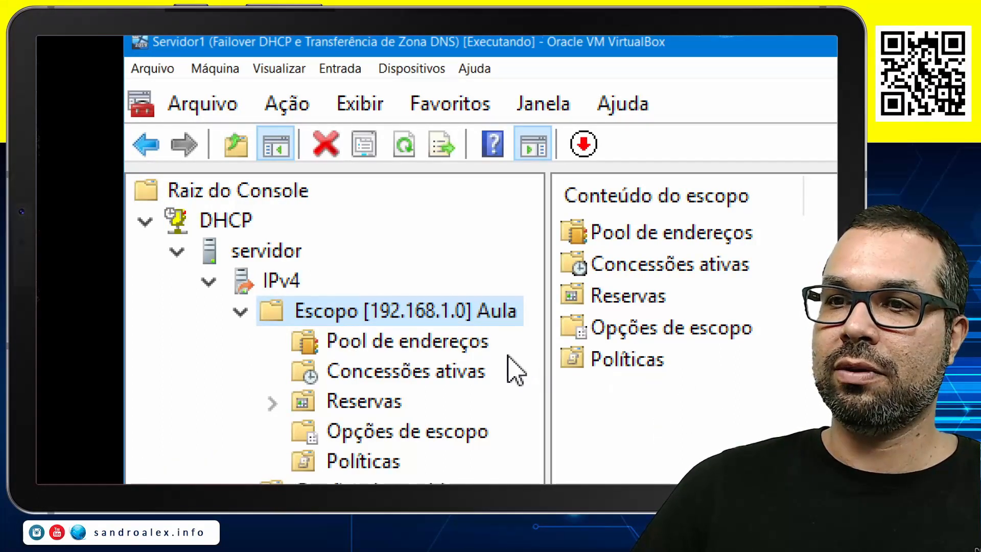
{"action": "left_click", "coordinate": [430, 344]}
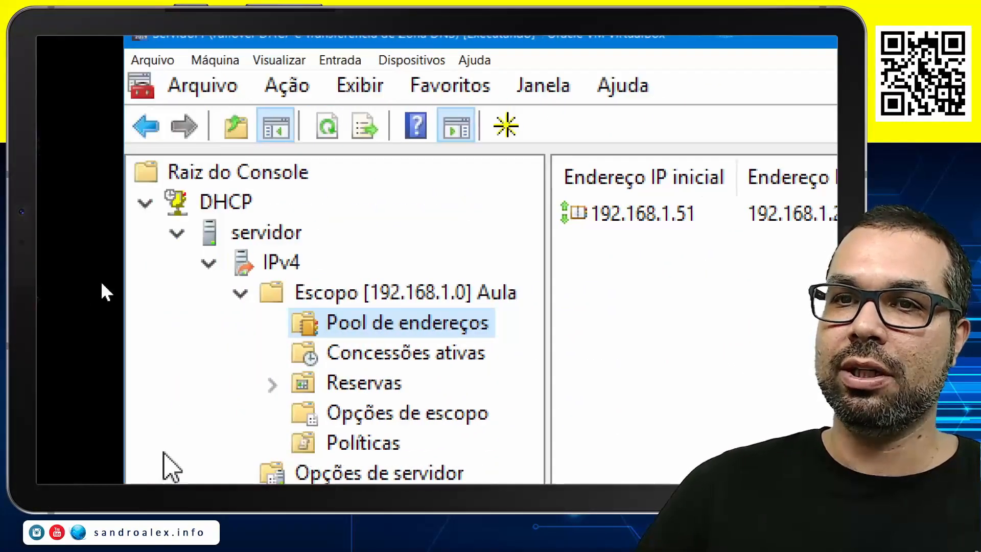
{"action": "left_click", "coordinate": [177, 234]}
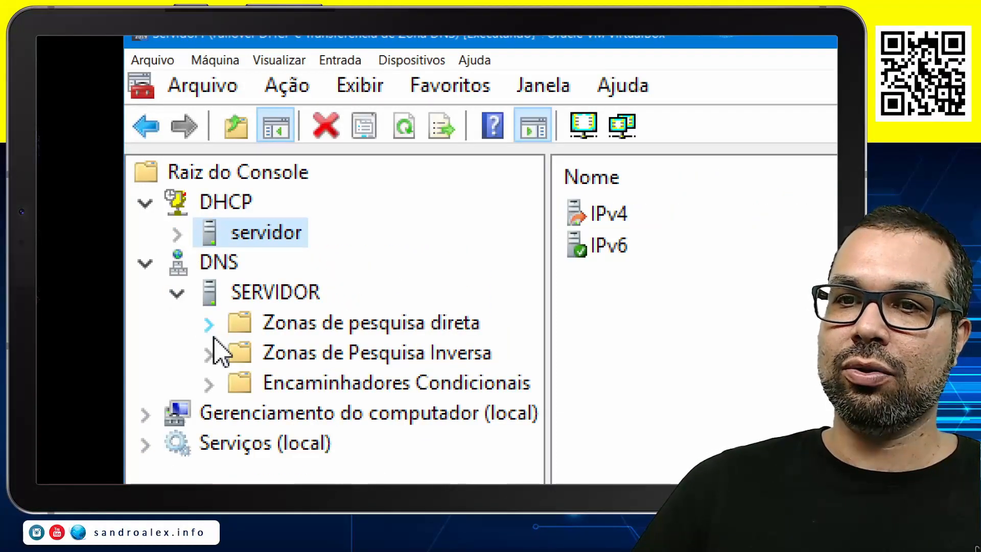
Examine the records of the aula.intranet forward lookup zone in DNS and close the management console
{"action": "left_click", "coordinate": [209, 323]}
{"action": "left_click", "coordinate": [357, 361]}
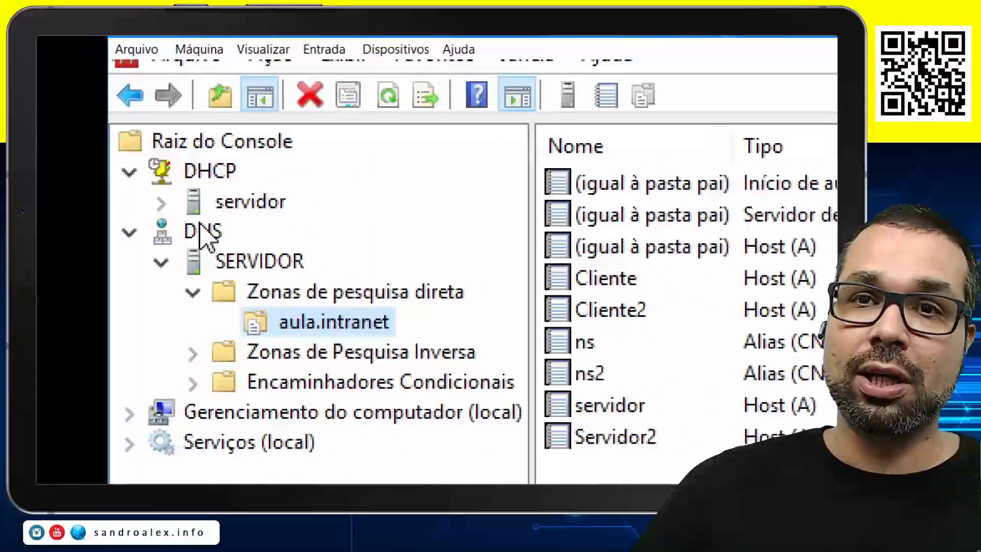
{"action": "left_click", "coordinate": [129, 233]}
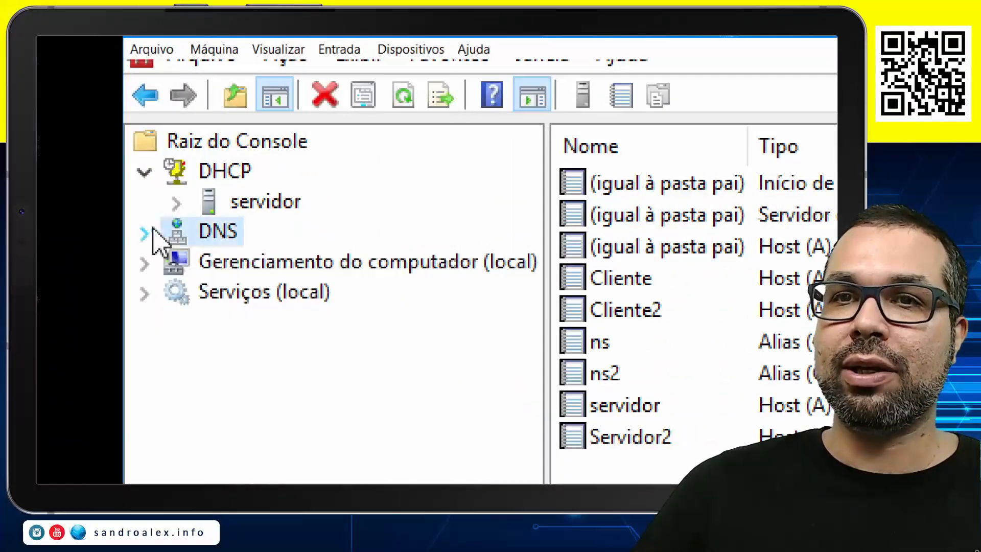
{"action": "left_click", "coordinate": [146, 197]}
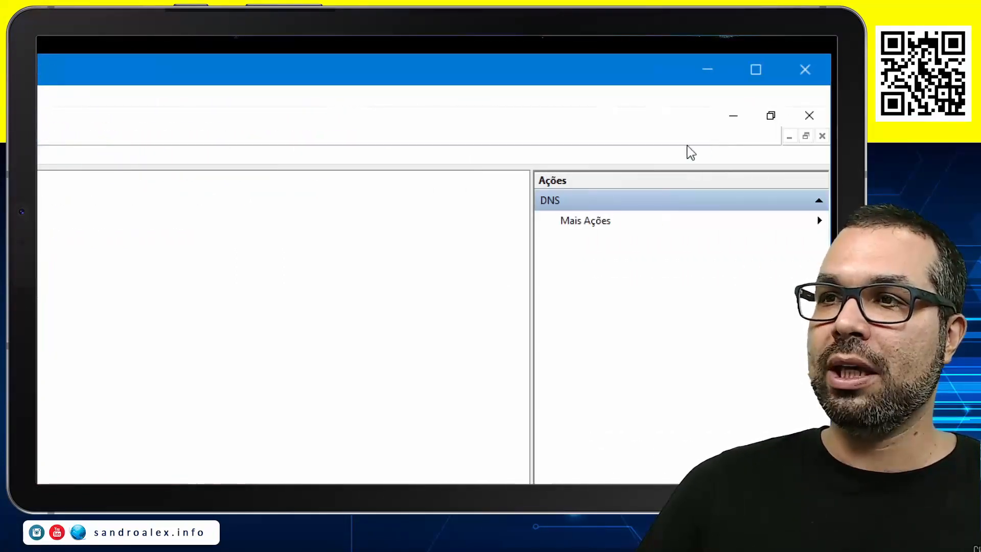
{"action": "left_click", "coordinate": [724, 118]}
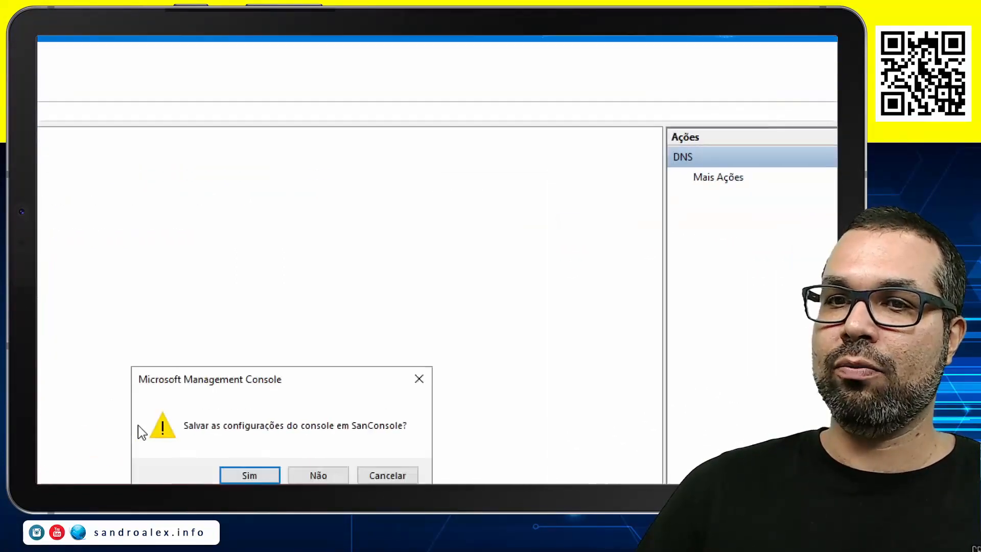
{"action": "left_click", "coordinate": [429, 386]}
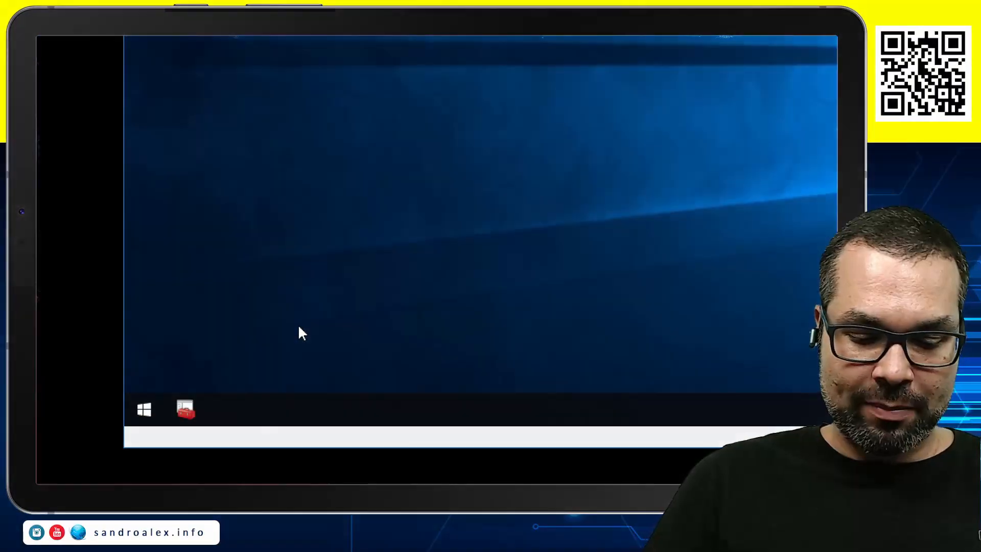
Search for "gerenciador de" and open Gerenciador de Servidores
{"action": "key", "text": "super"}
{"action": "type", "text": "geren"}
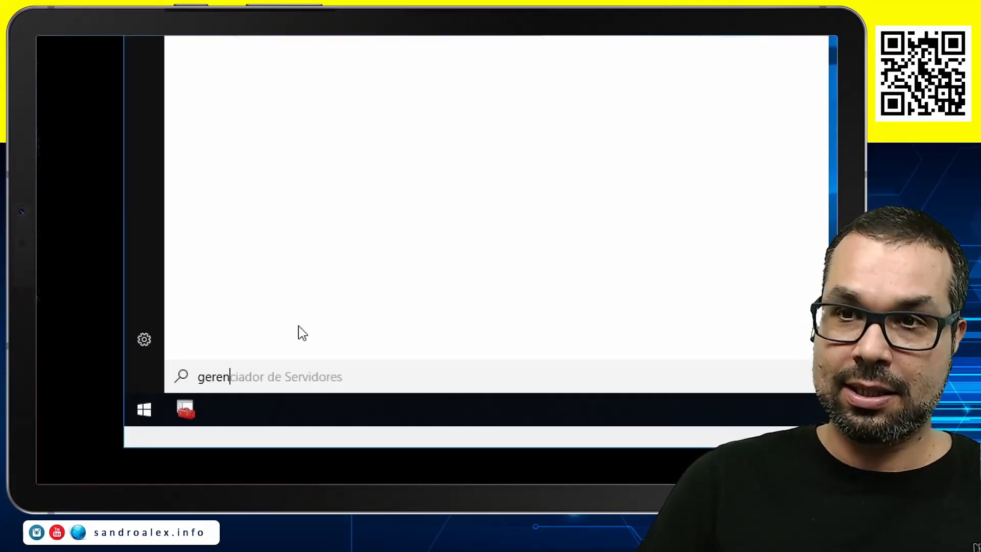
{"action": "type", "text": "ciador de"}
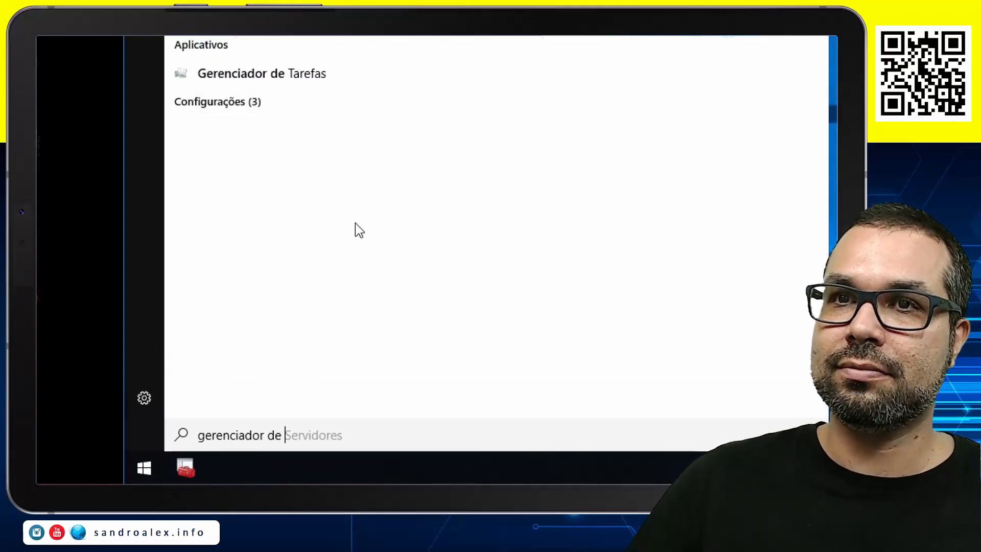
{"action": "left_click", "coordinate": [311, 171]}
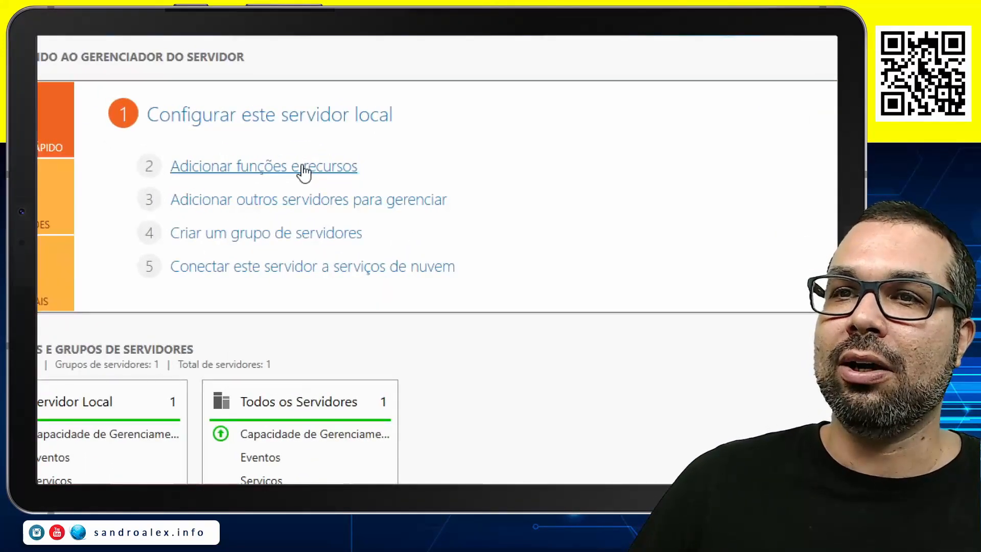
Try to start the Adicionar funções e recursos wizard and dismiss the notice
{"action": "left_click", "coordinate": [259, 172]}
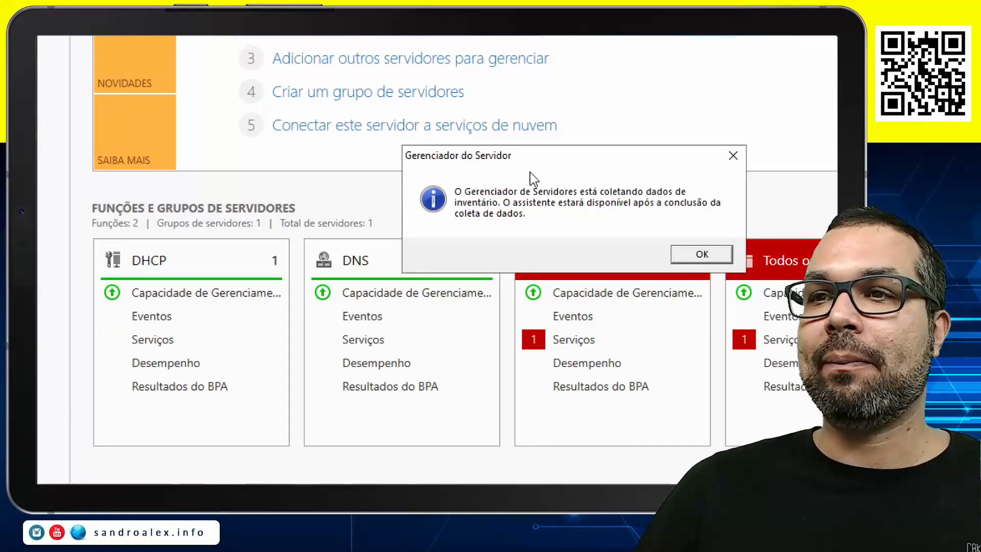
{"action": "left_click_drag", "start_coordinate": [550, 162], "coordinate": [539, 99]}
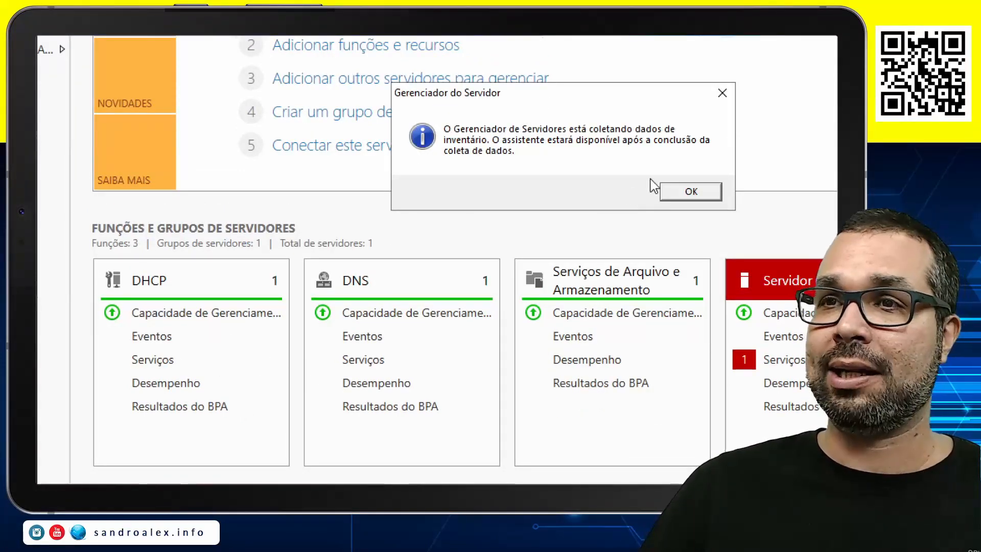
{"action": "left_click", "coordinate": [691, 193]}
Start the Adicionar funções e recursos wizard and advance past the Antes de Começar page to the installation type
{"action": "scroll", "coordinate": [659, 153], "scroll_direction": "up", "scroll_amount": 3}
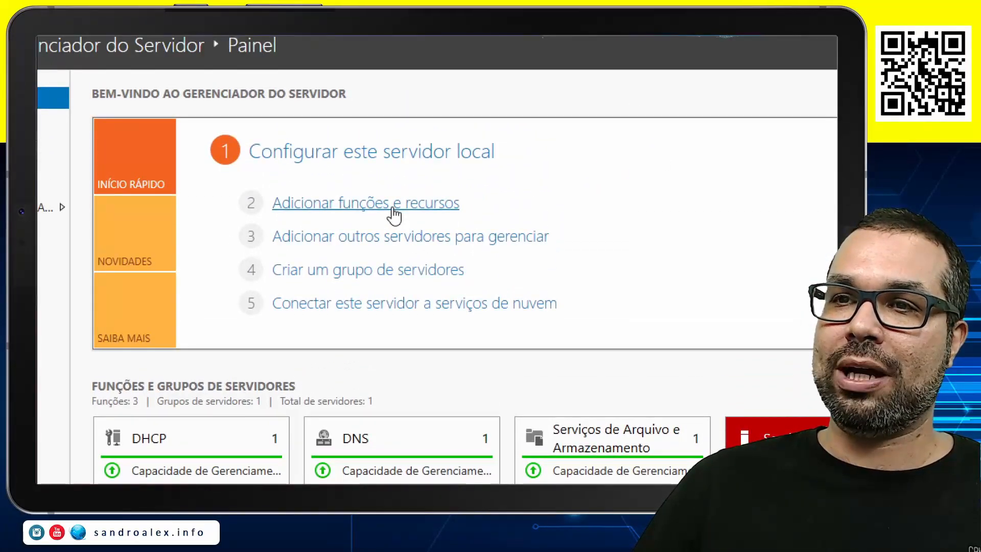
{"action": "left_click", "coordinate": [393, 214]}
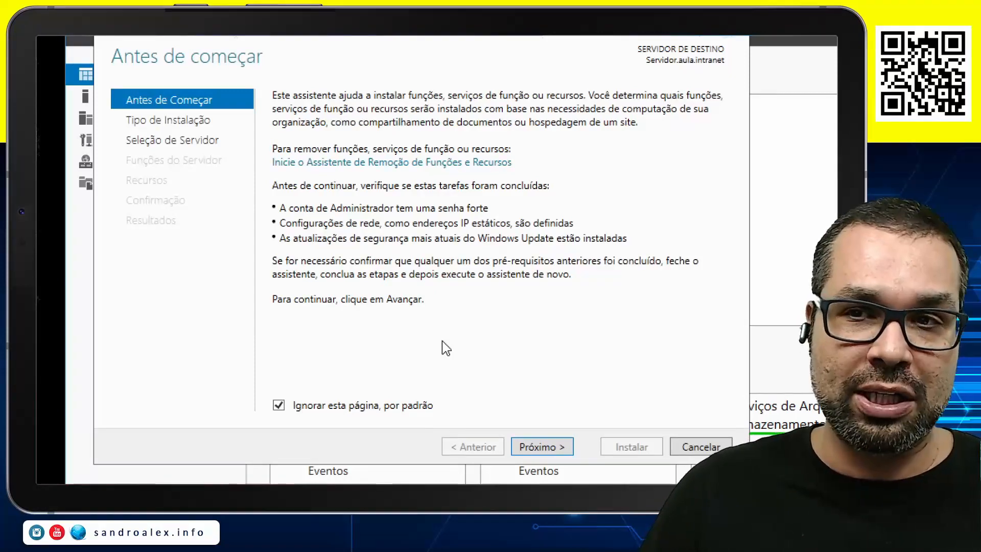
{"action": "left_click", "coordinate": [556, 448]}
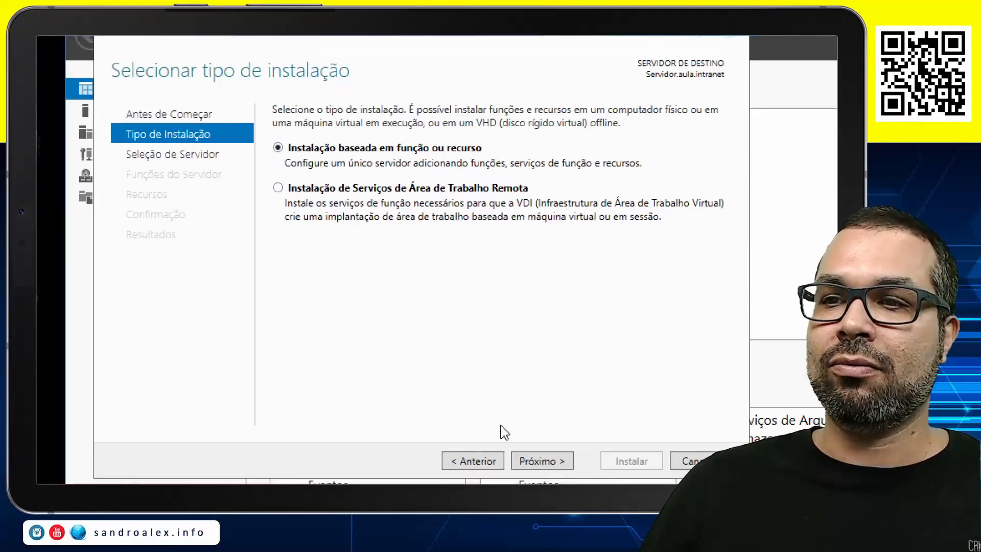
Keep the role-based installation on Servidor.aula.intranet and select the Active Directory Domain Services role with its required features and management tools
{"action": "left_click", "coordinate": [555, 432]}
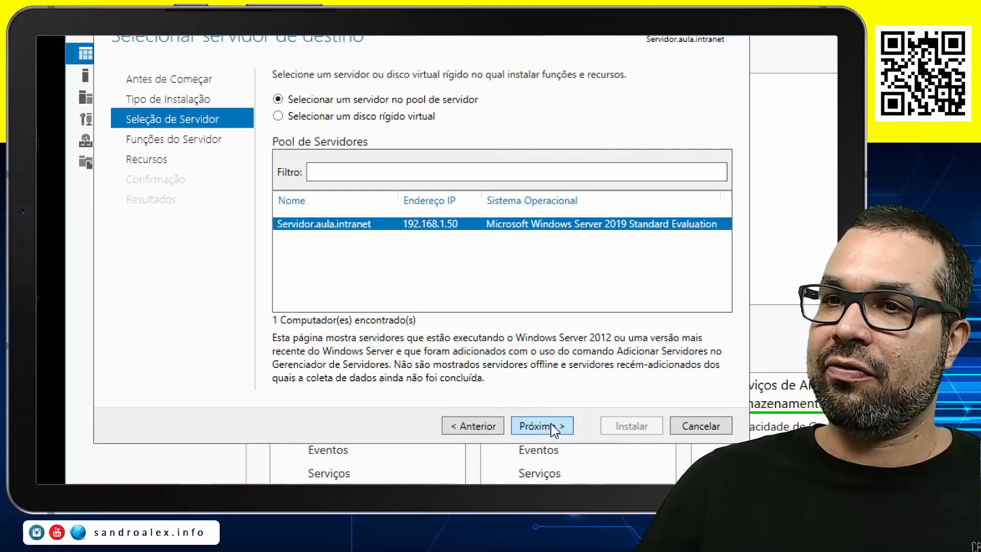
{"action": "left_click", "coordinate": [555, 433]}
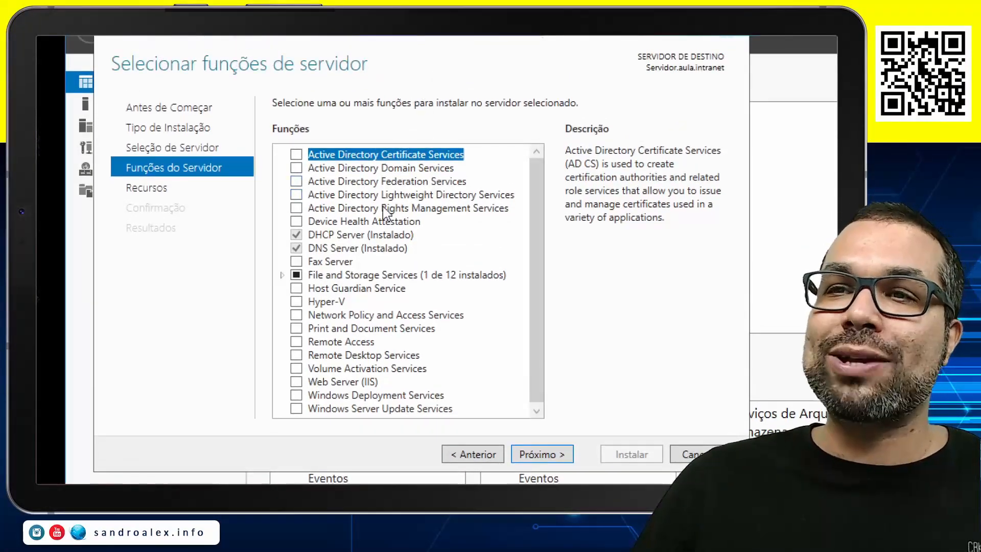
{"action": "left_click", "coordinate": [398, 170]}
{"action": "left_click", "coordinate": [296, 168]}
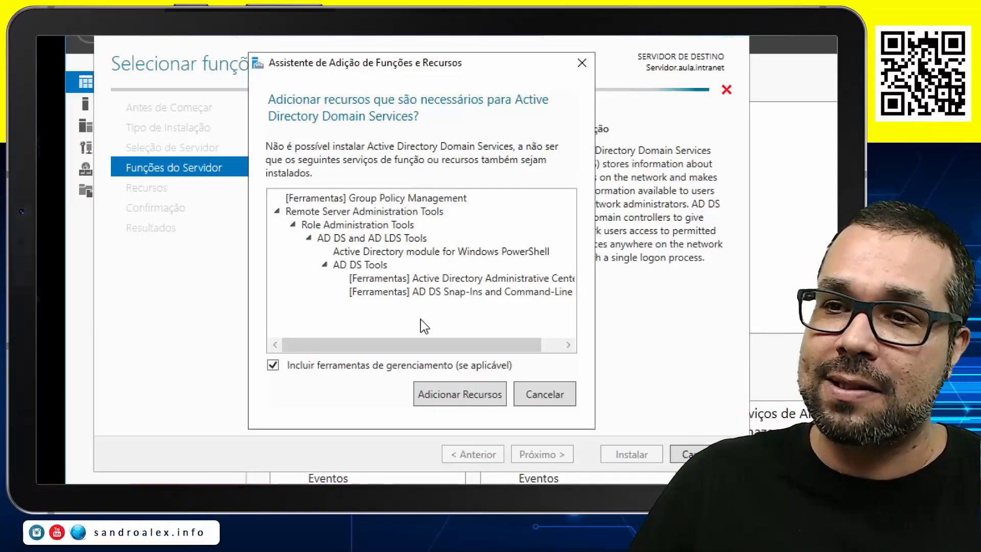
{"action": "left_click", "coordinate": [447, 403]}
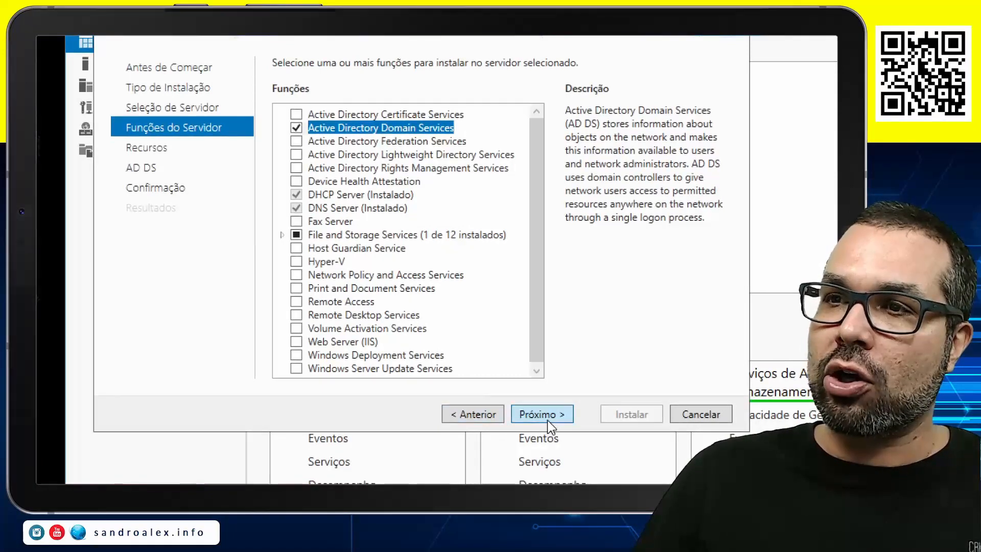
Install Active Directory Domain Services with the preselected features and automatic restart of the destination server allowed, and close the wizard
{"action": "left_click", "coordinate": [572, 407]}
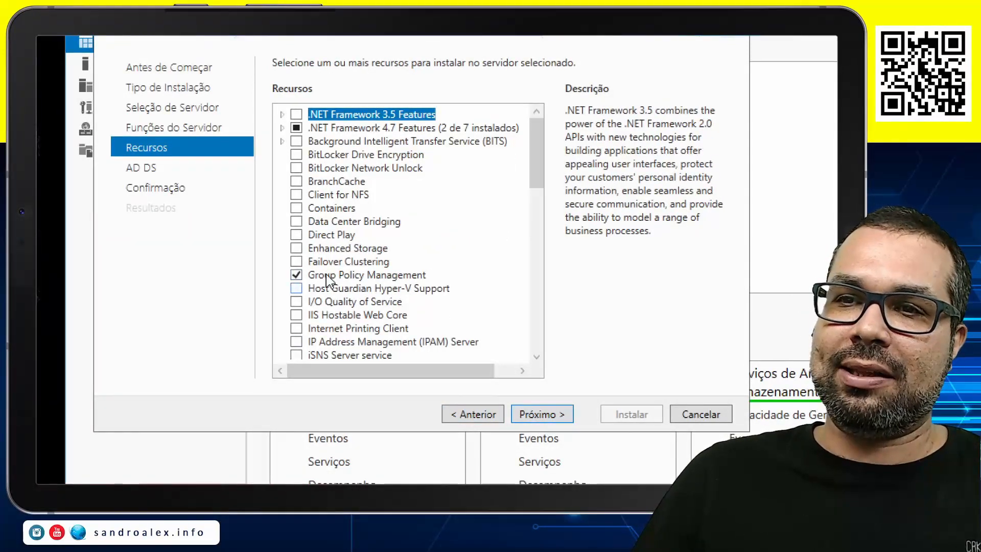
{"action": "left_click", "coordinate": [541, 414]}
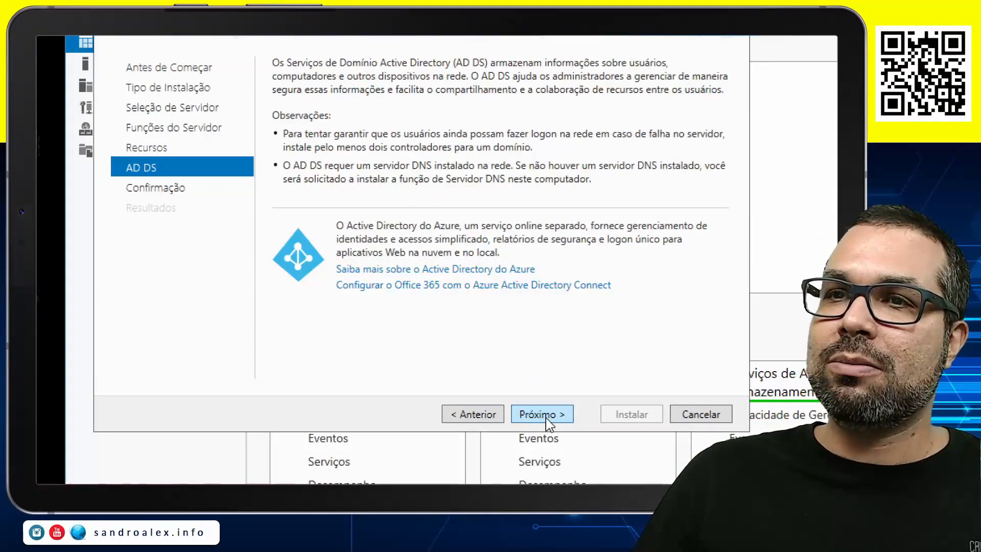
{"action": "left_click", "coordinate": [546, 418]}
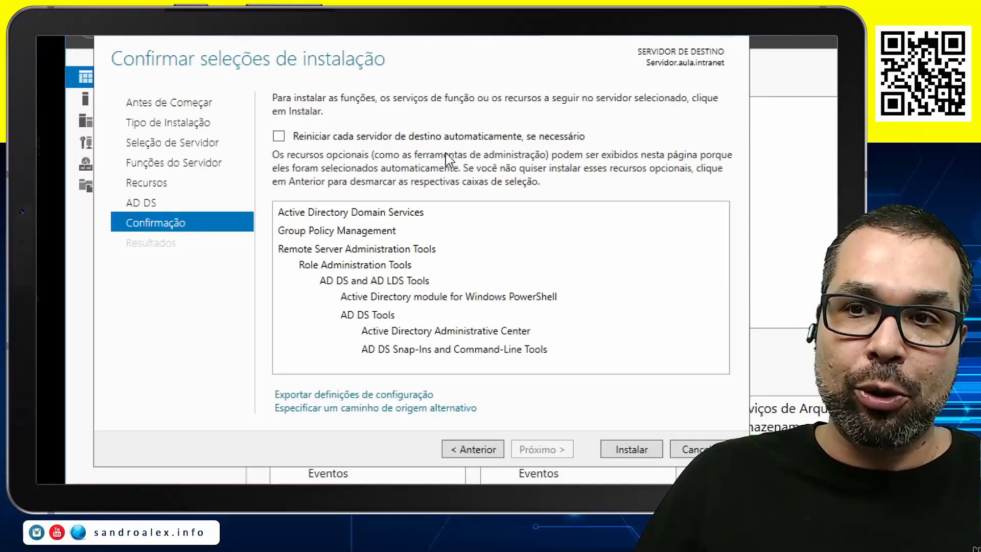
{"action": "left_click", "coordinate": [279, 136]}
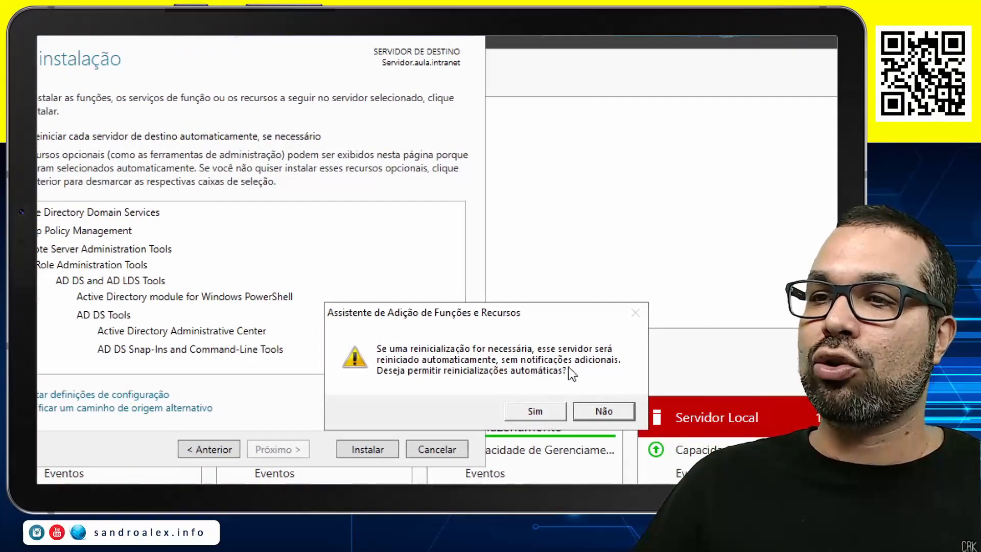
{"action": "left_click", "coordinate": [535, 411]}
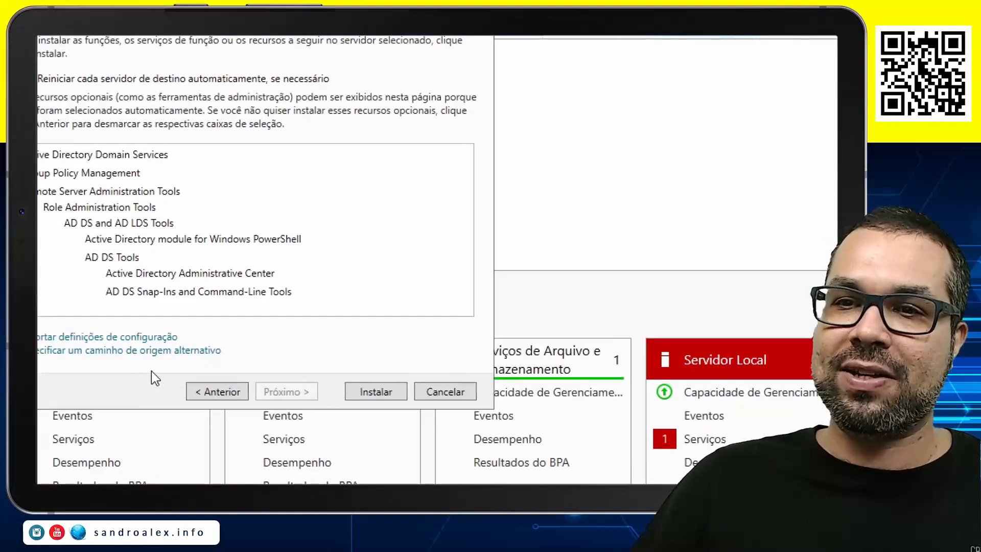
{"action": "left_click", "coordinate": [383, 397]}
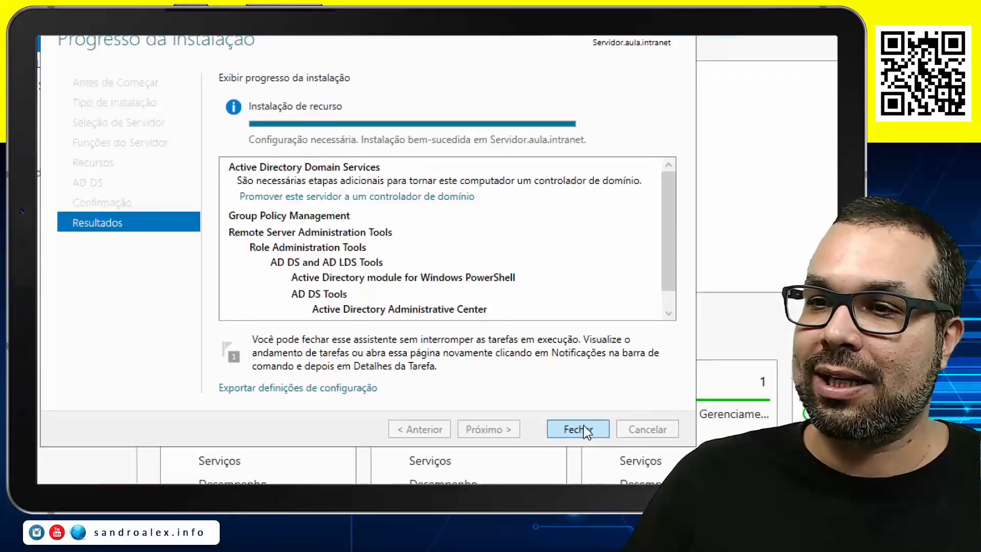
{"action": "left_click", "coordinate": [587, 429]}
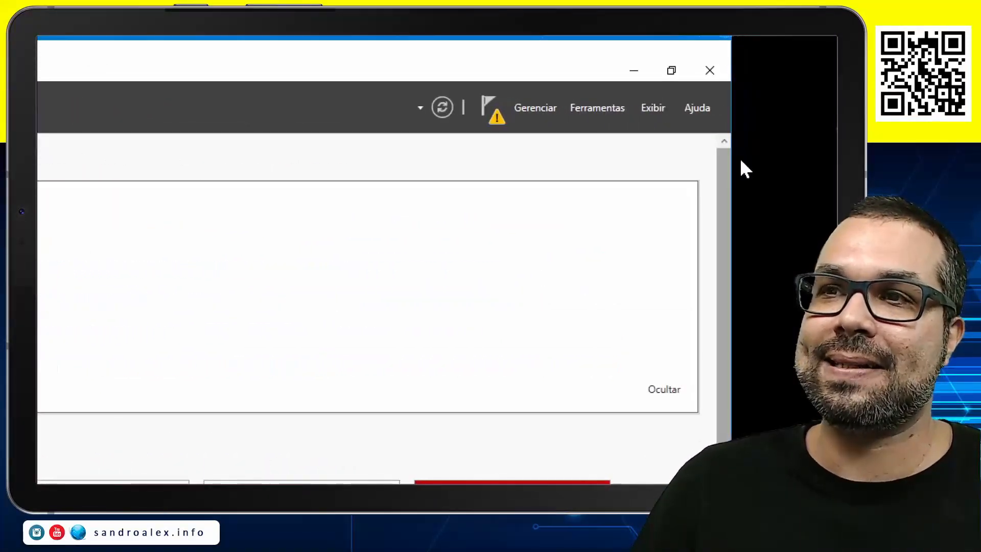
Start promoting the server to a domain controller, adding a new forest with the root domain name aula.intranet
{"action": "left_click", "coordinate": [497, 125]}
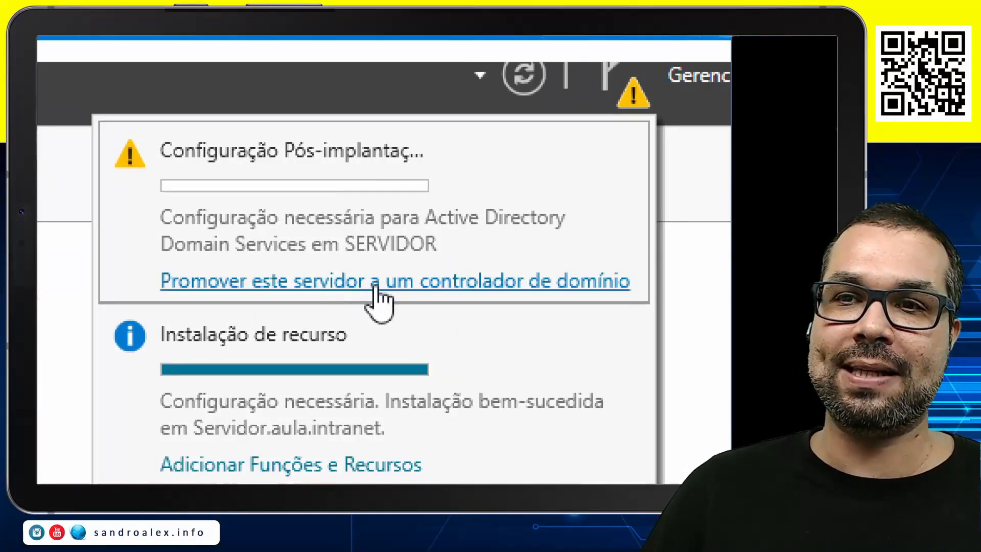
{"action": "left_click", "coordinate": [521, 286]}
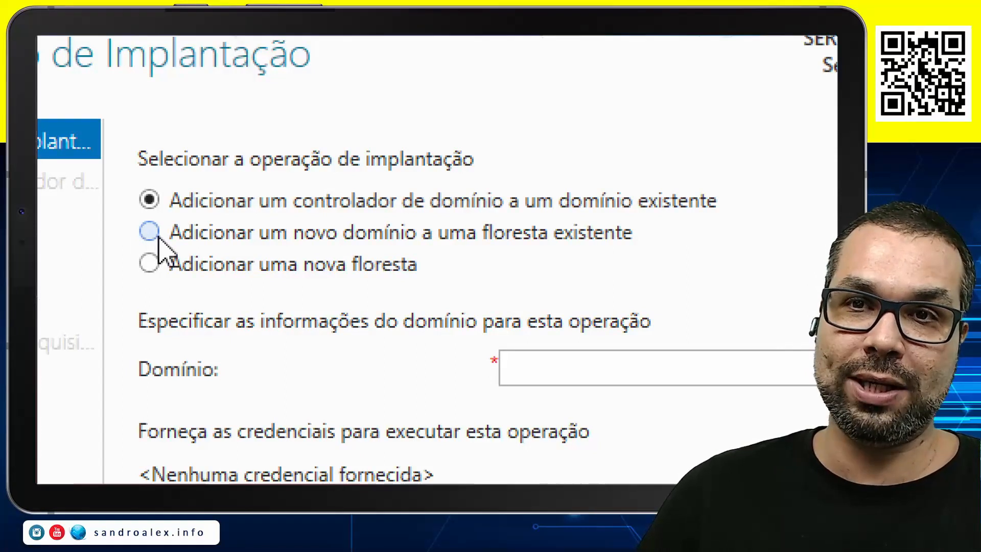
{"action": "left_click", "coordinate": [286, 243]}
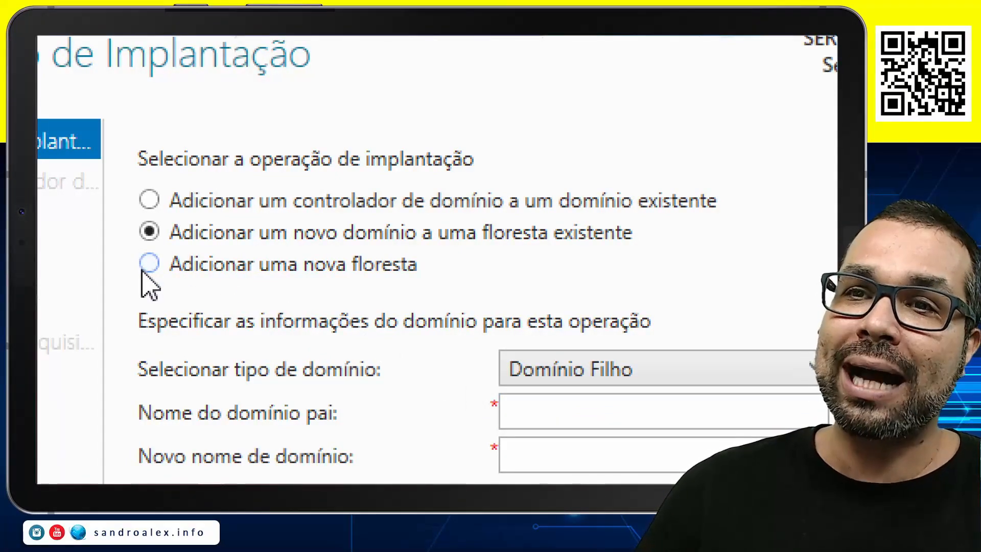
{"action": "left_click", "coordinate": [202, 287]}
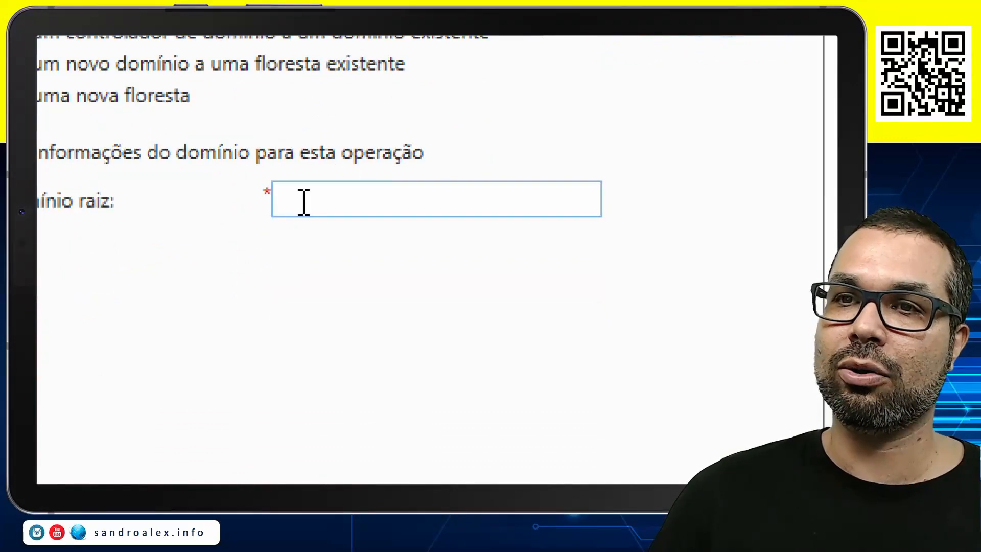
{"action": "left_click", "coordinate": [287, 207]}
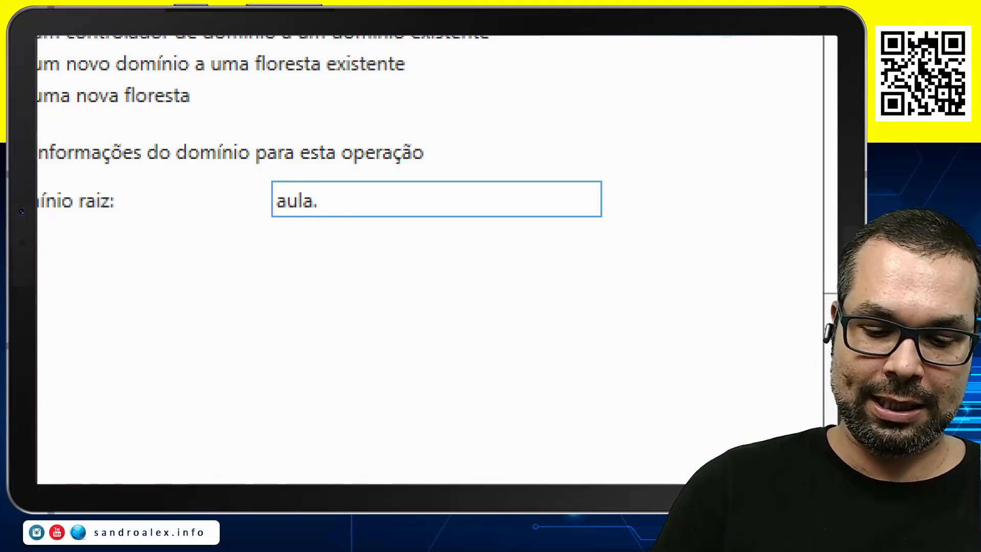
{"action": "type", "text": "aula.intranet"}
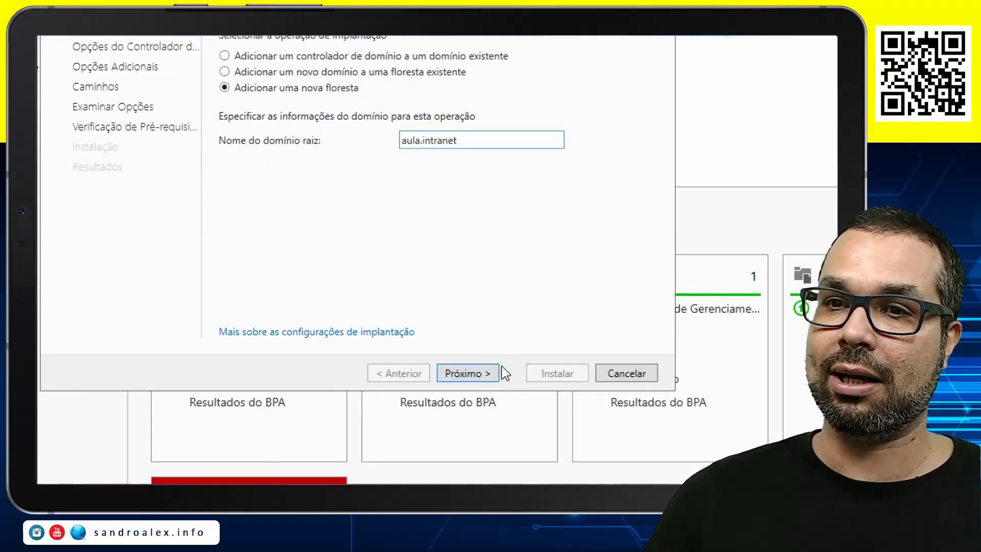
{"action": "left_click", "coordinate": [486, 378]}
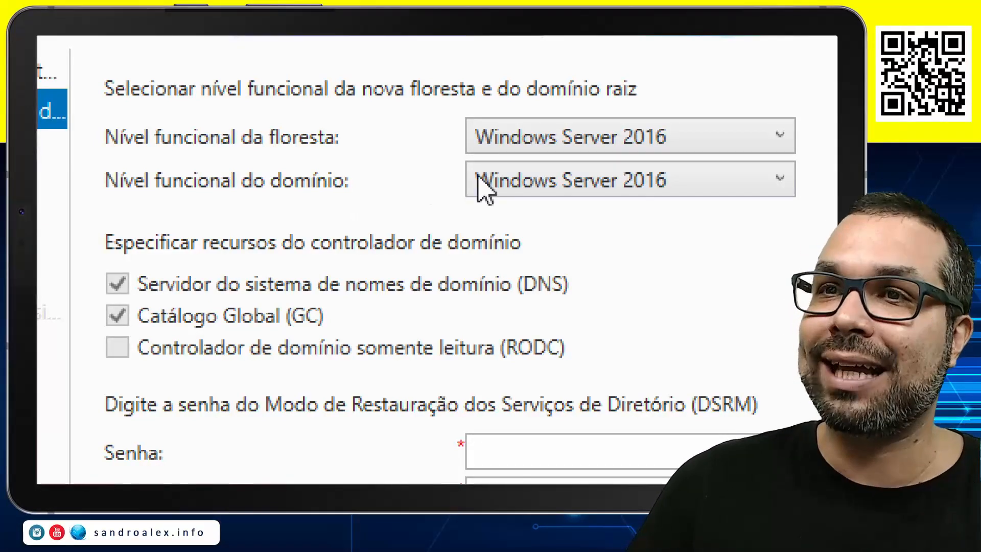
Keep the forest functional level at Windows Server 2016, enter and confirm the DSRM password, and advance to the DNS options
{"action": "left_click", "coordinate": [683, 136]}
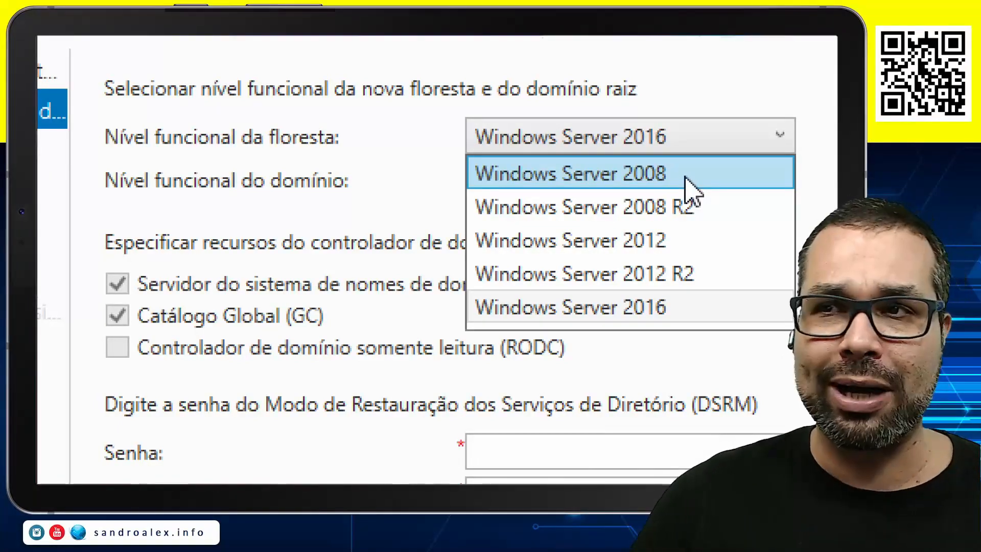
{"action": "left_click", "coordinate": [586, 144]}
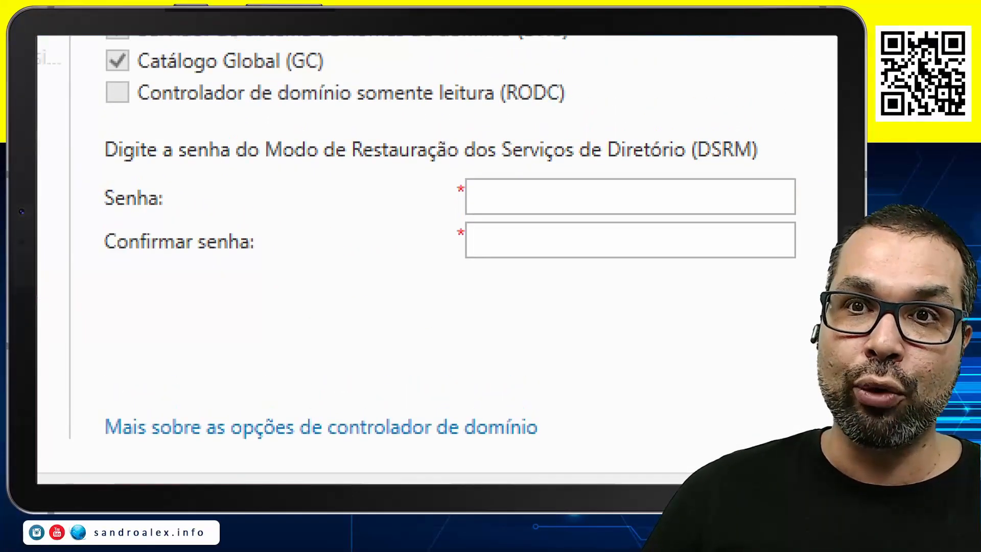
{"action": "left_click", "coordinate": [586, 200]}
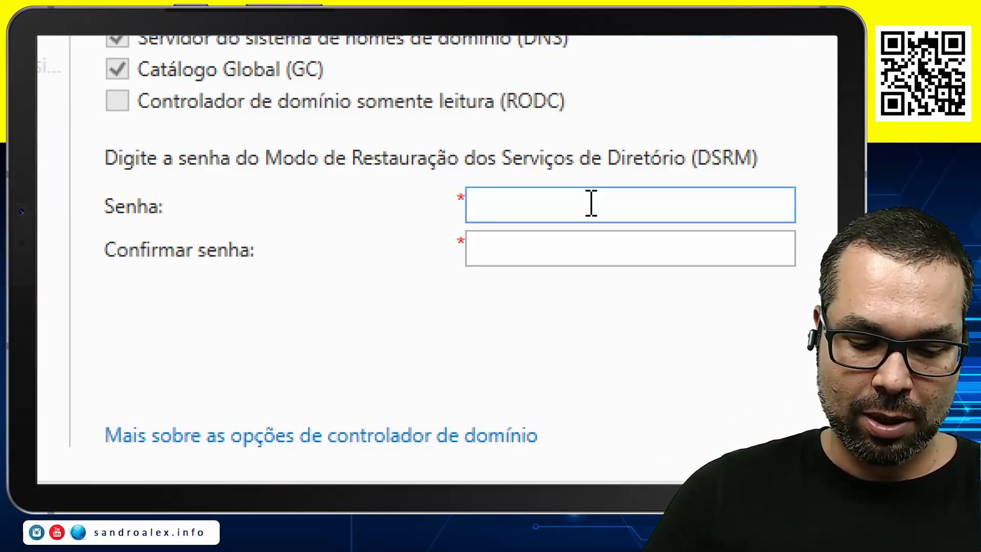
{"action": "type", "text": "***"}
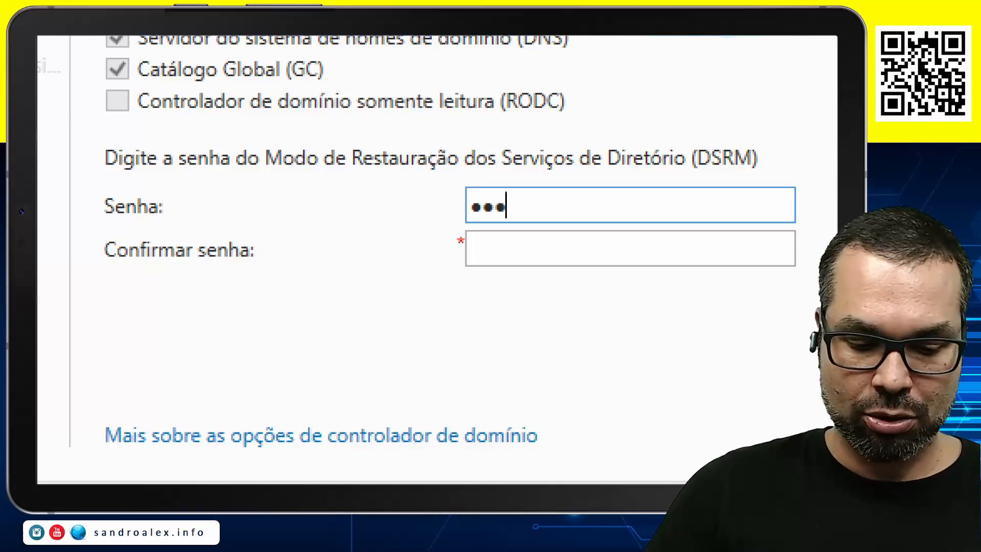
{"action": "type", "text": "****"}
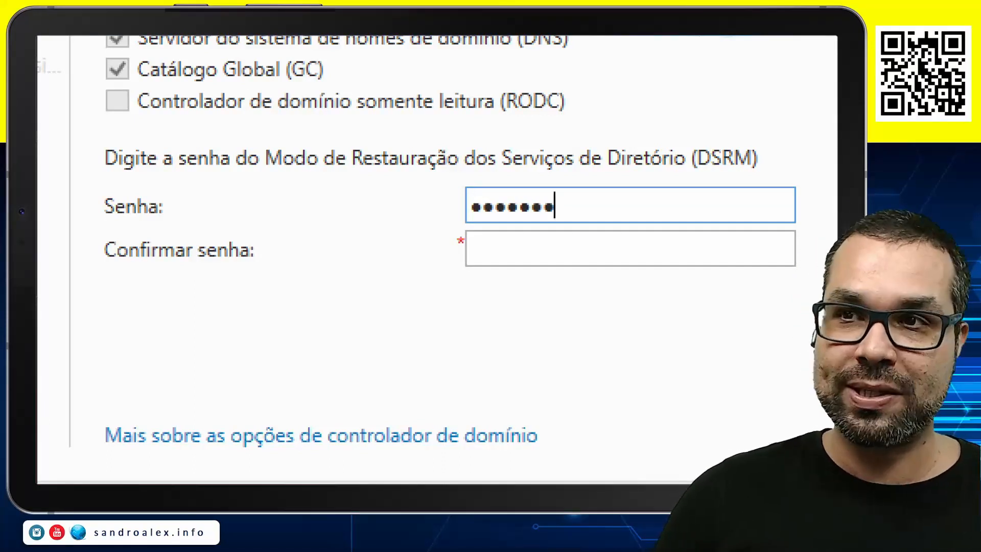
{"action": "key", "text": "Tab"}
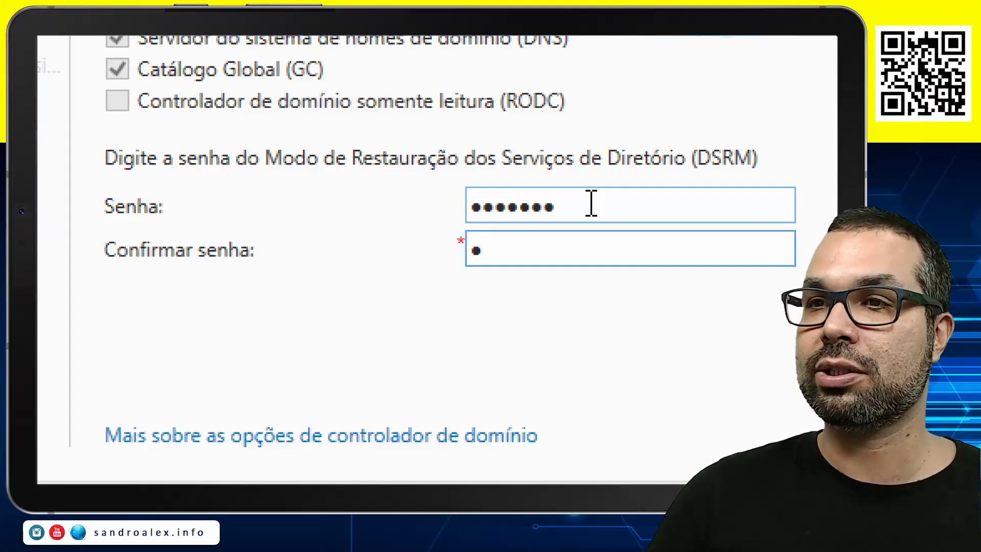
{"action": "type", "text": "•••••••"}
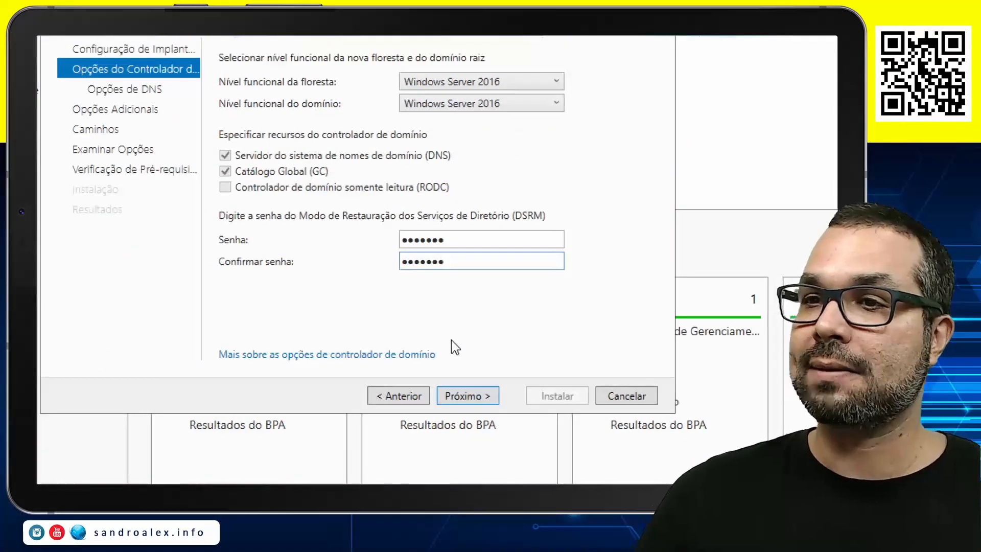
{"action": "left_click", "coordinate": [476, 393]}
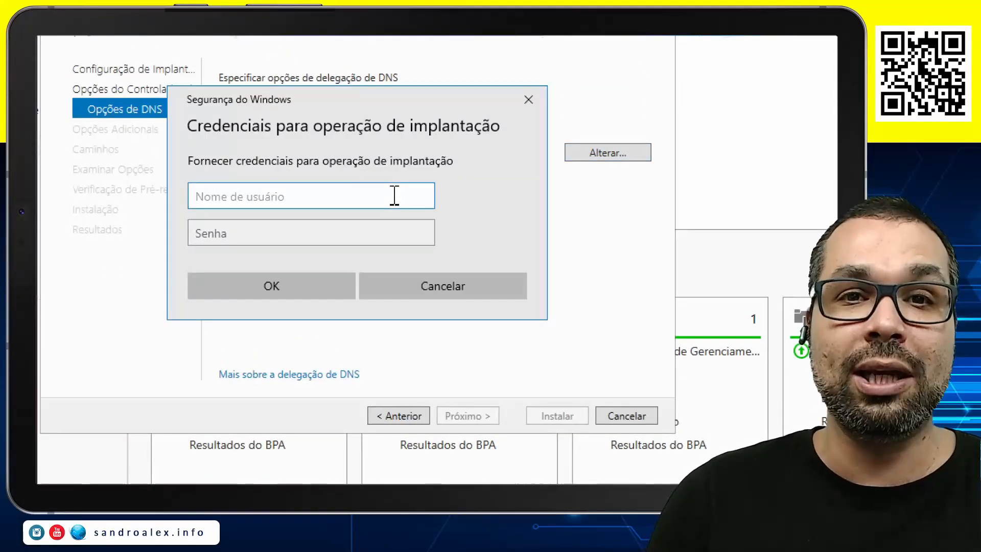
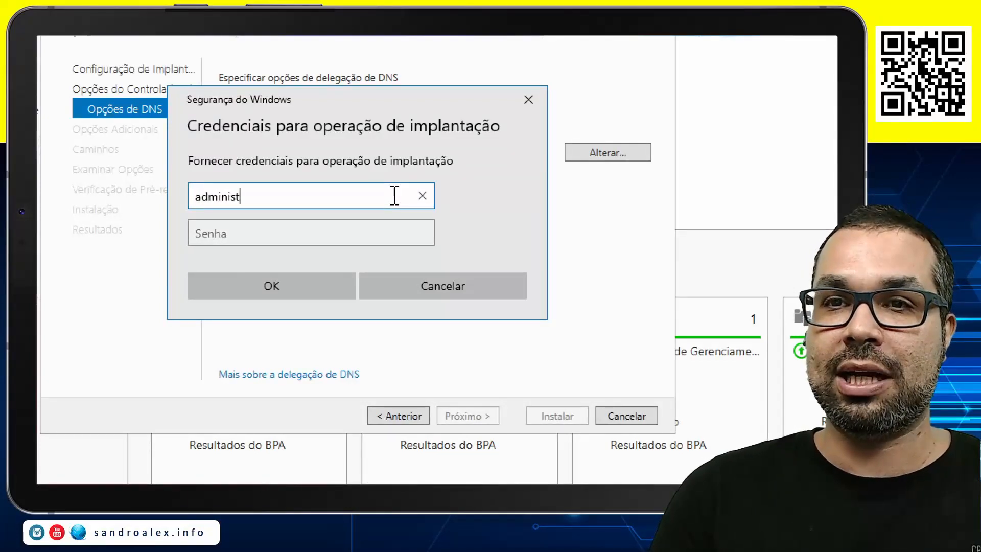
Provide the administrator user name and the account password as DNS delegation credentials, and advance to the additional options
{"action": "key", "text": "Tab"}
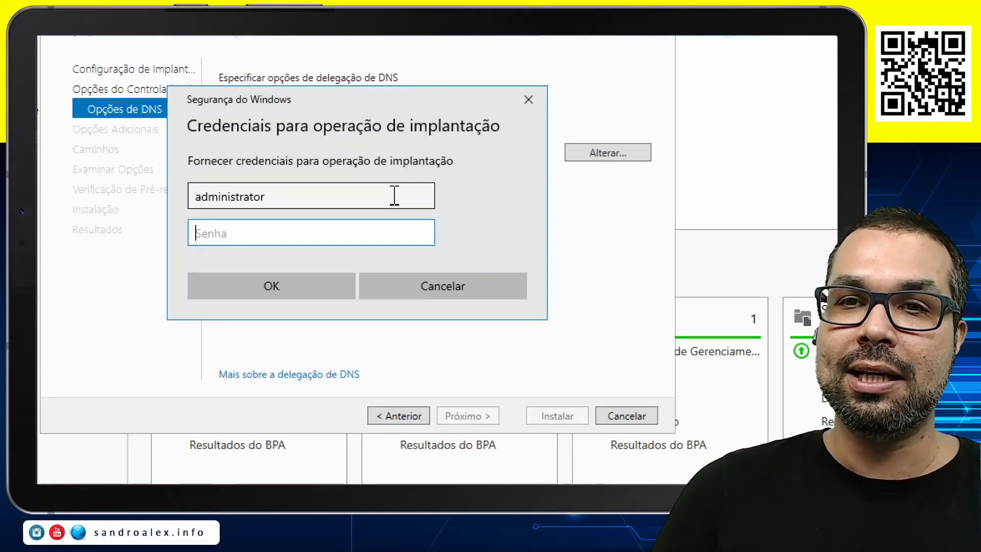
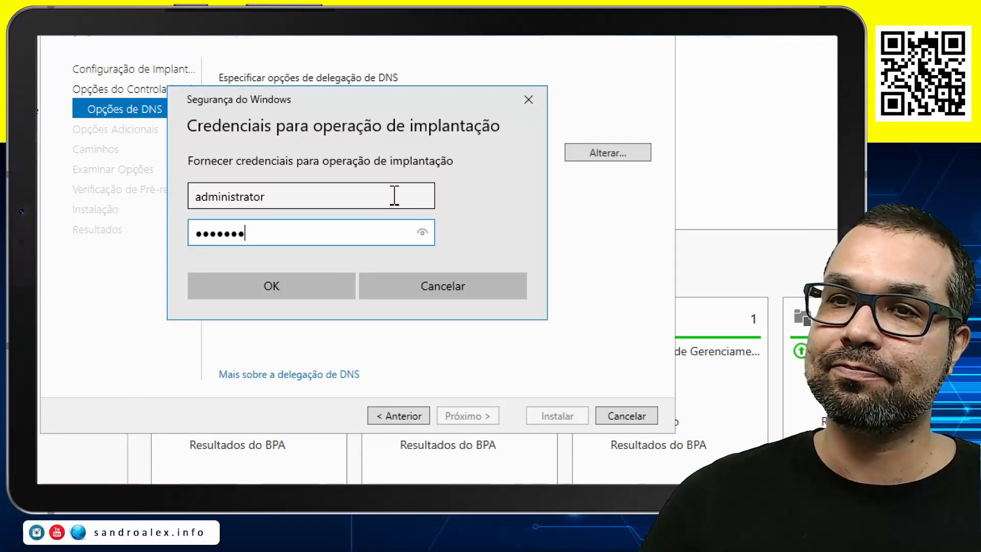
{"action": "left_click", "coordinate": [422, 234]}
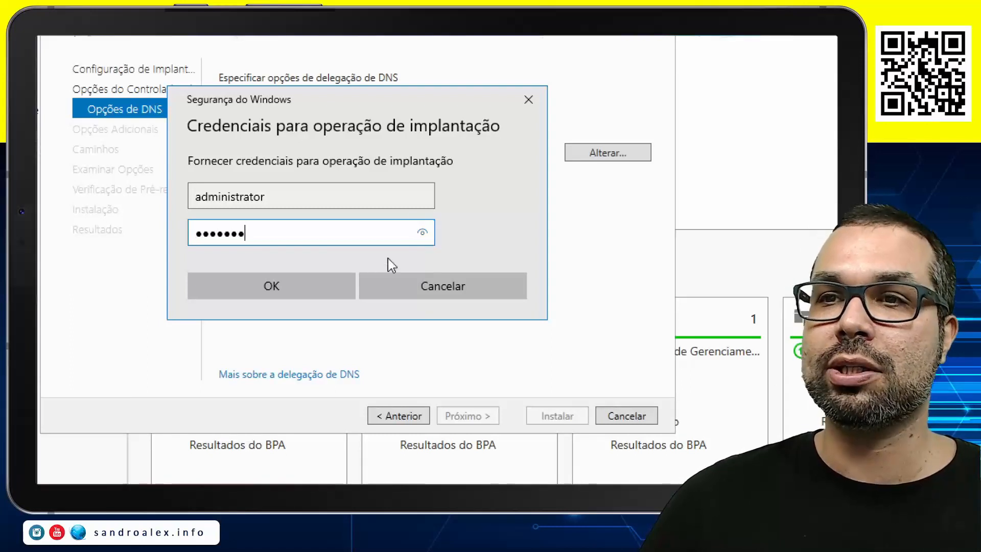
{"action": "left_click", "coordinate": [321, 292]}
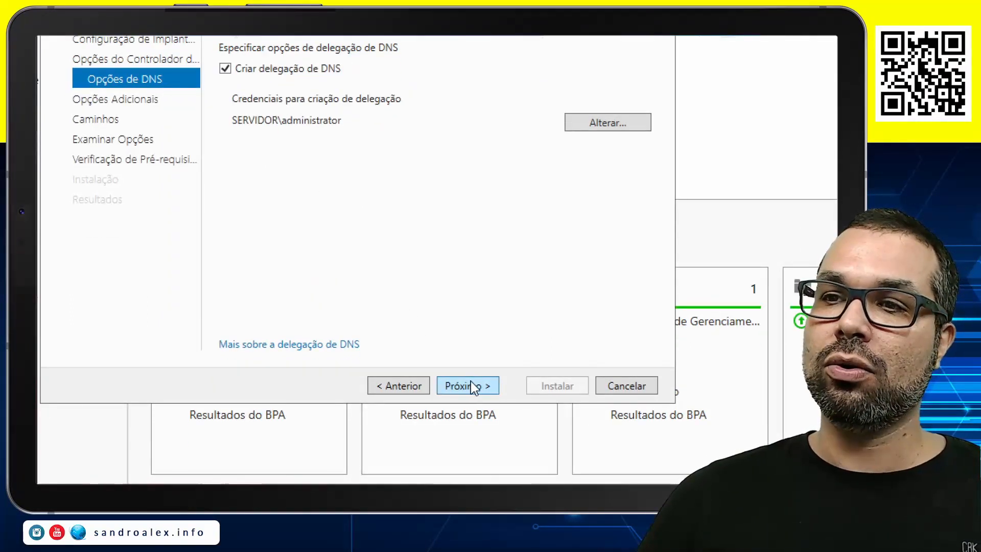
{"action": "left_click", "coordinate": [469, 383]}
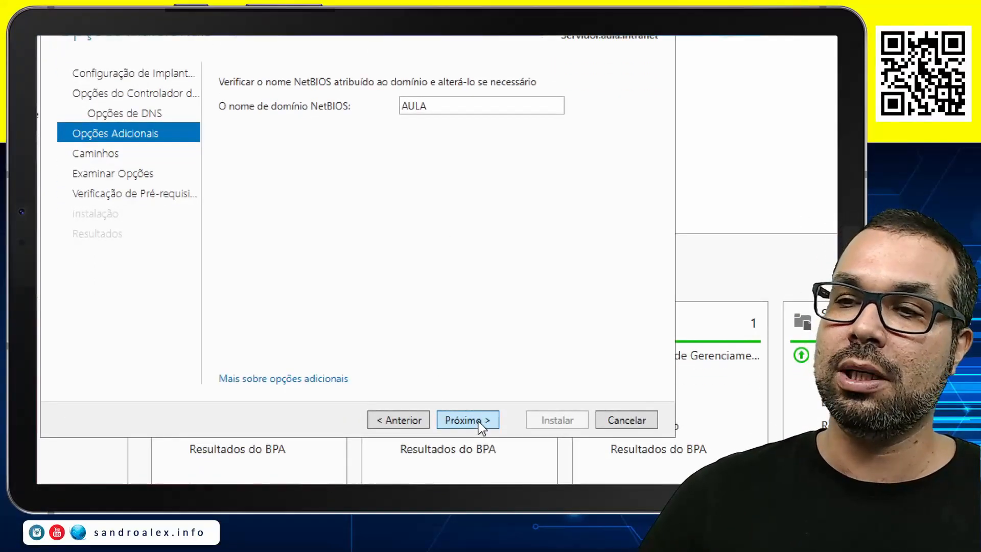
Accept the NetBIOS domain name AULA and the default AD DS folder paths, and display the PowerShell script of the reviewed configuration
{"action": "left_click", "coordinate": [479, 422]}
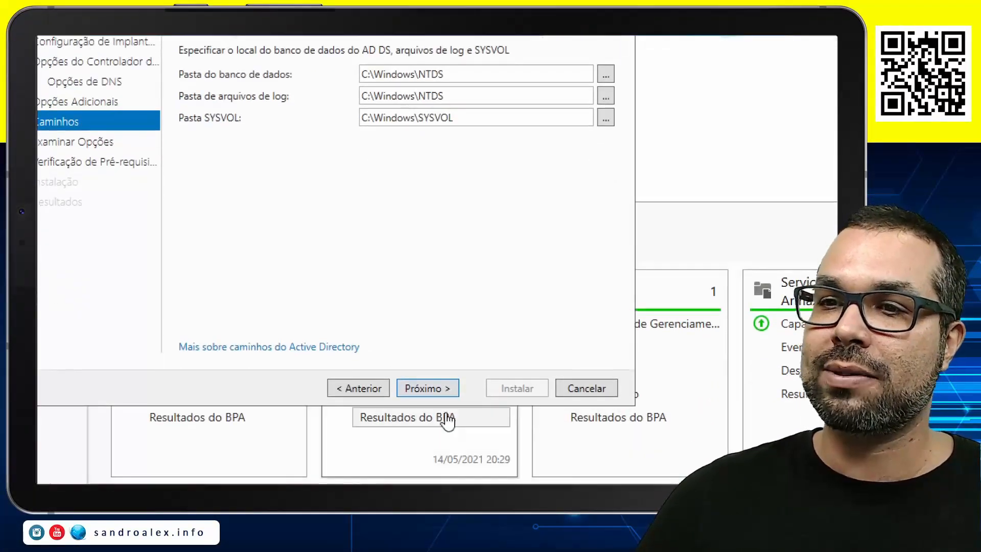
{"action": "left_click", "coordinate": [430, 391]}
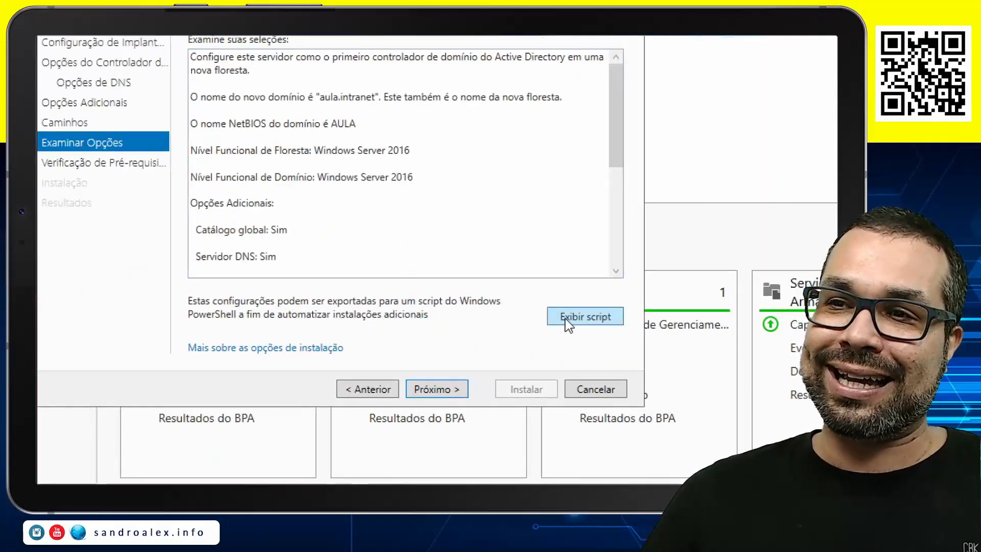
{"action": "left_click", "coordinate": [565, 318]}
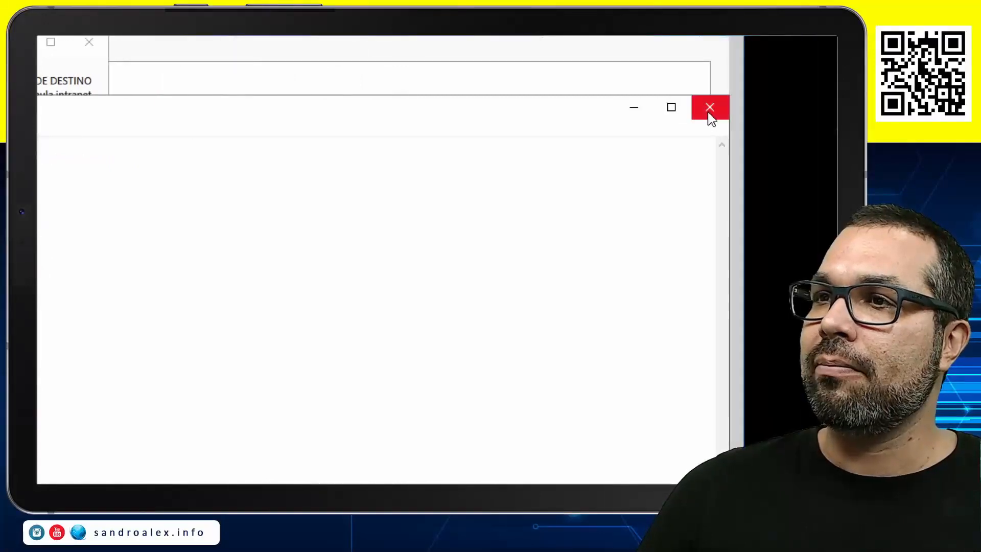
Close the exported script, advance from the reviewed options to the prerequisites check, and start the domain controller installation
{"action": "left_click", "coordinate": [710, 108]}
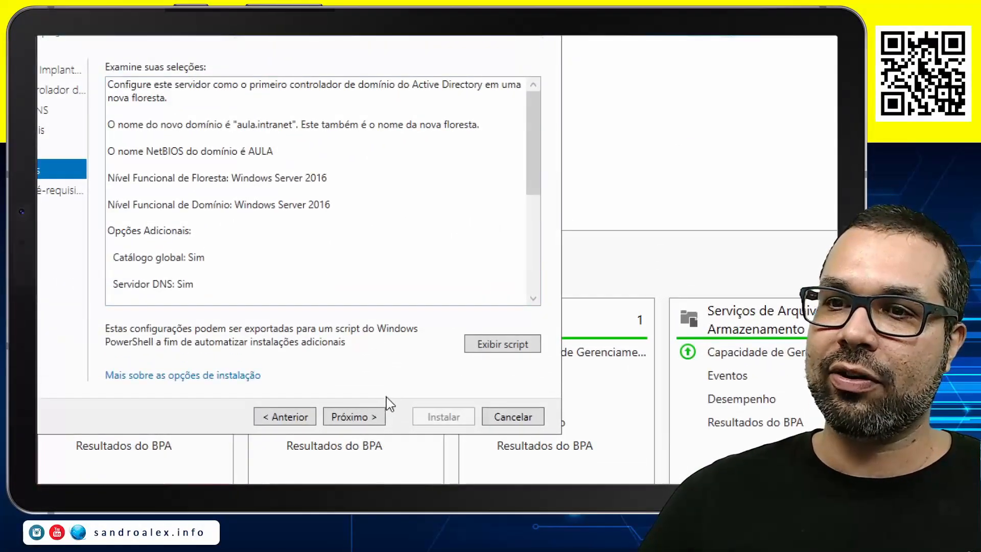
{"action": "left_click", "coordinate": [357, 422]}
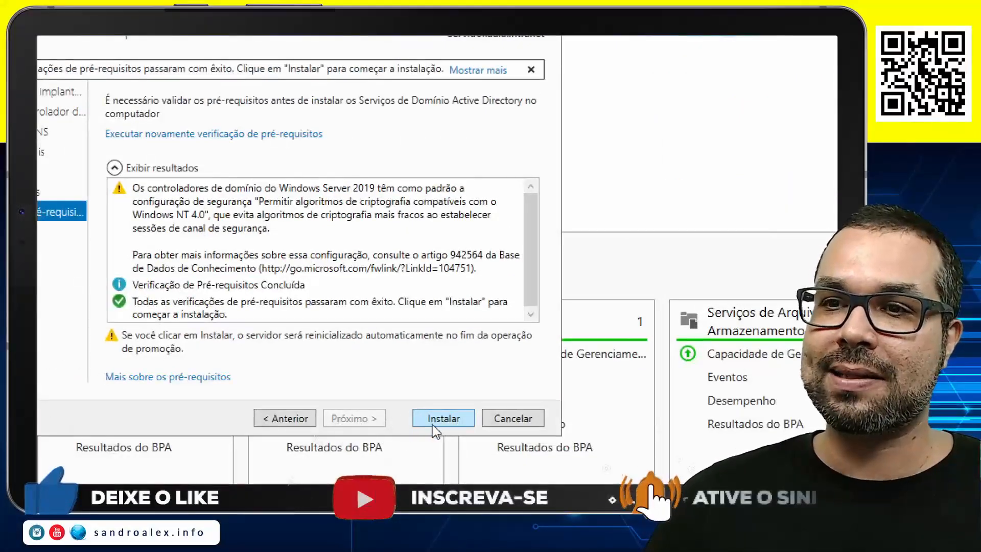
{"action": "left_click", "coordinate": [440, 426]}
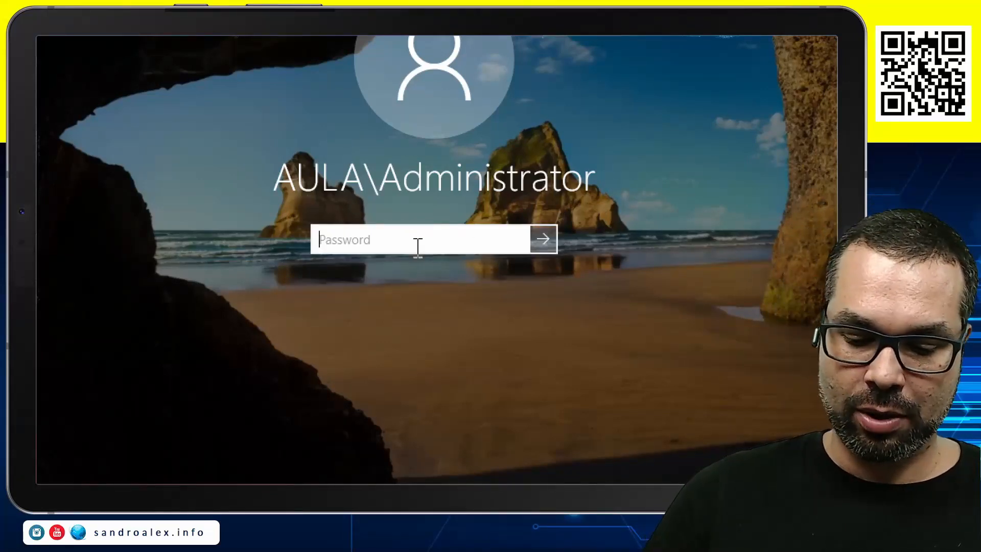
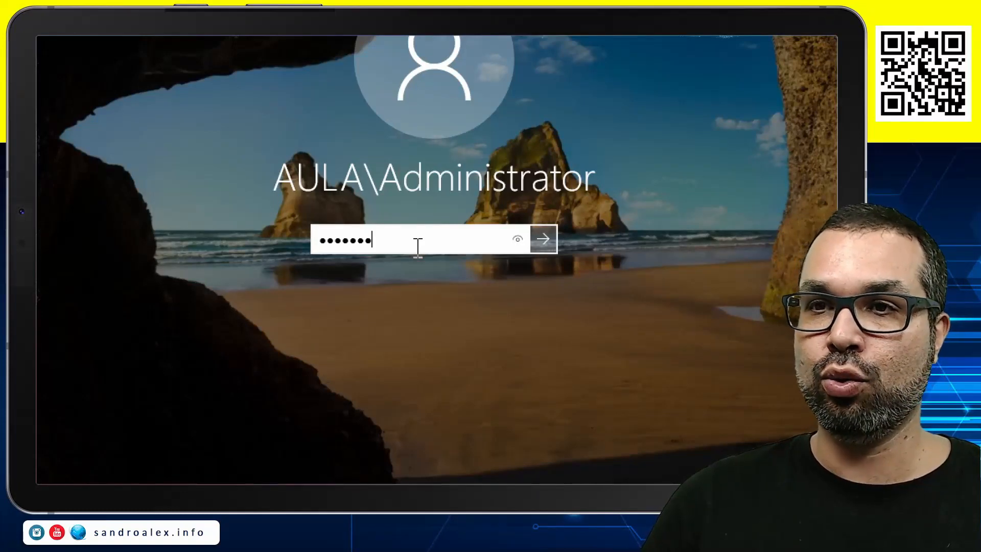
Sign in to the AULA domain as Administrator with the account password, and open the SanConsole management console
{"action": "left_click", "coordinate": [532, 231]}
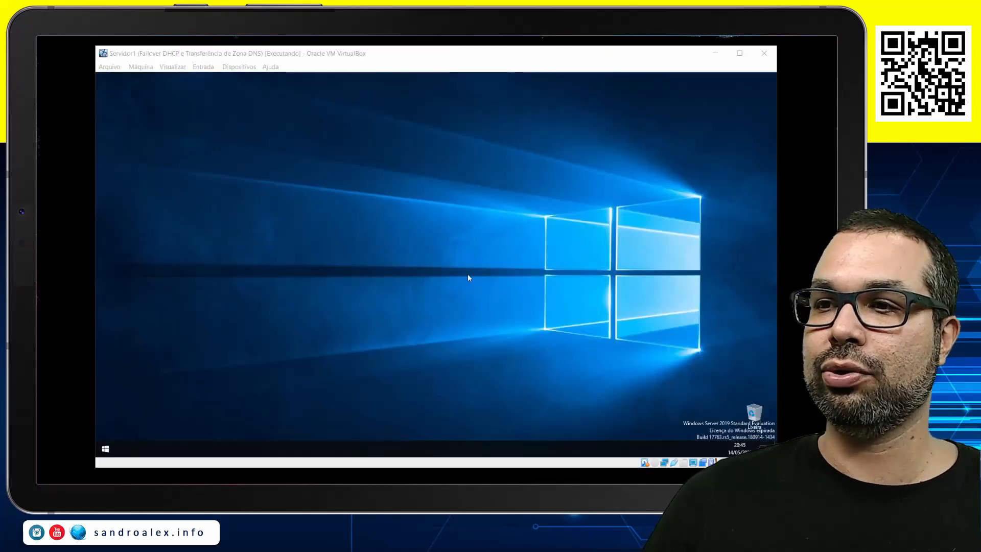
{"action": "left_click", "coordinate": [355, 169]}
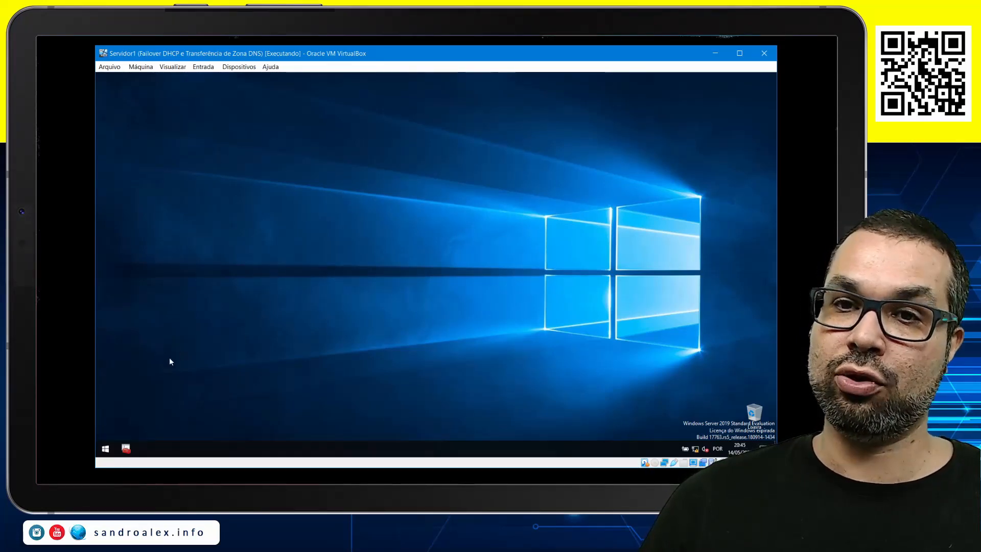
{"action": "left_click", "coordinate": [56, 368]}
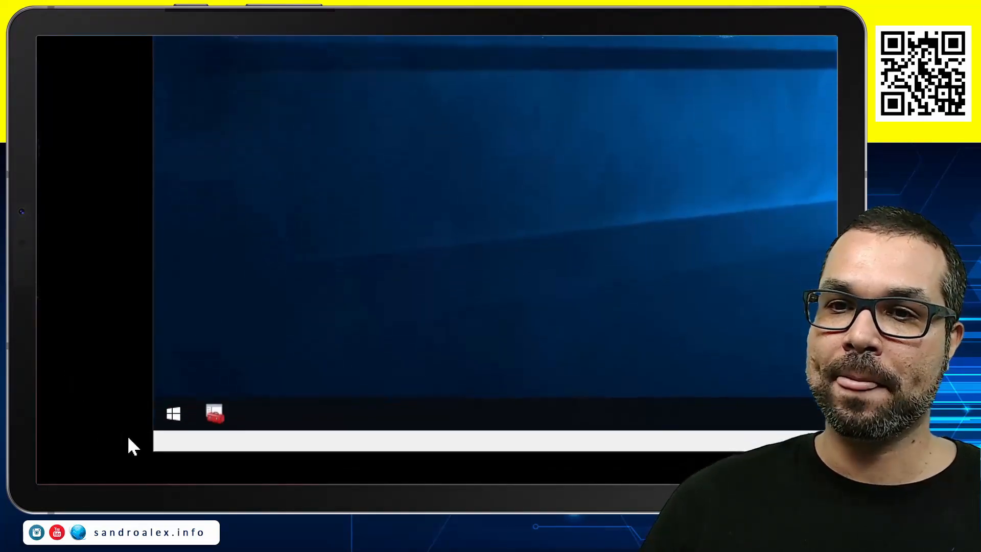
{"action": "left_click", "coordinate": [278, 286]}
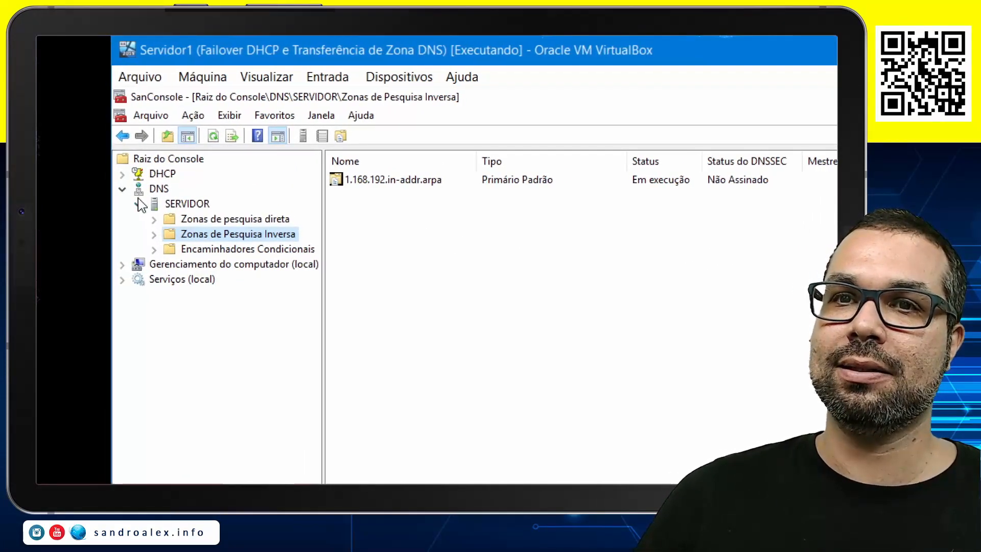
Expand the DHCP server's IPv4 scope Aula and examine its active leases and address pool
{"action": "left_click", "coordinate": [143, 174]}
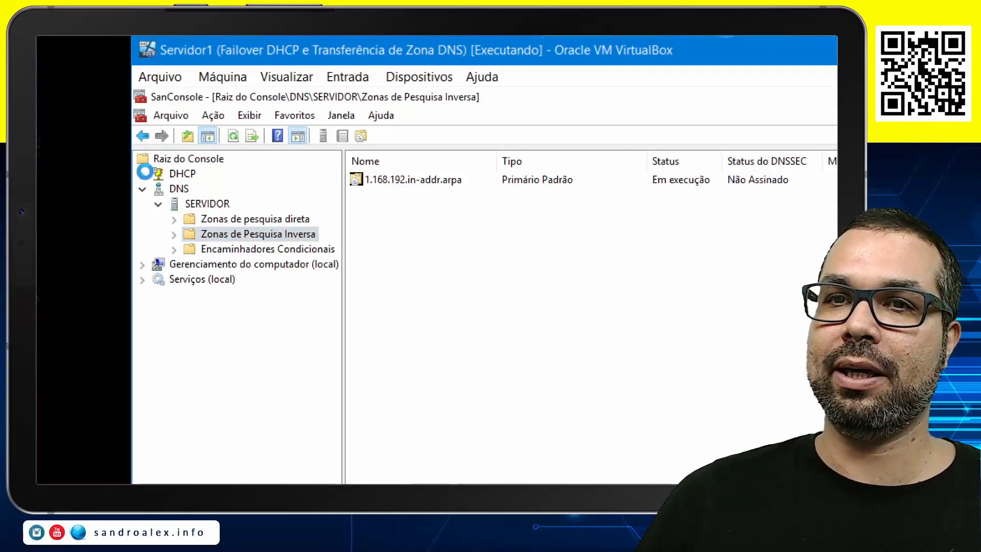
{"action": "left_click", "coordinate": [159, 189]}
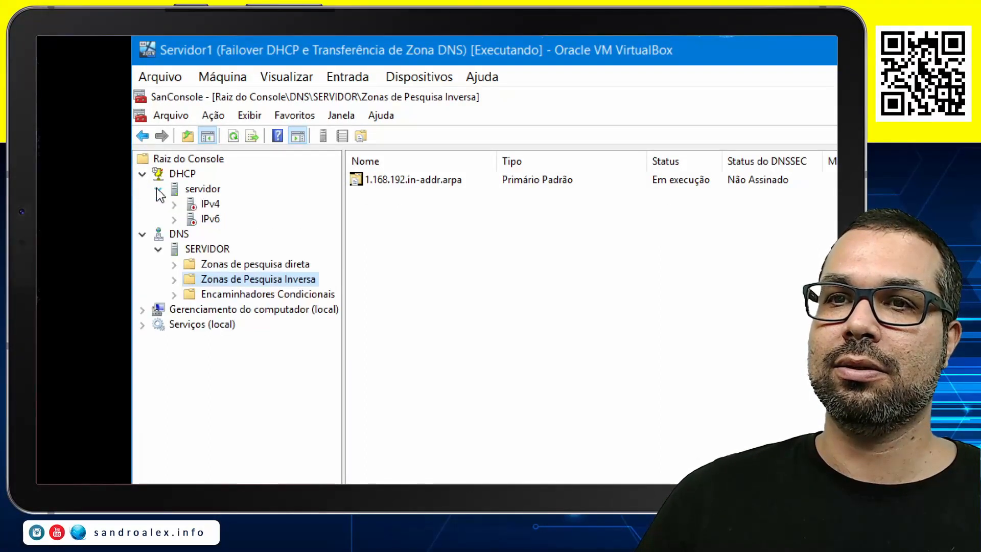
{"action": "left_click", "coordinate": [174, 204]}
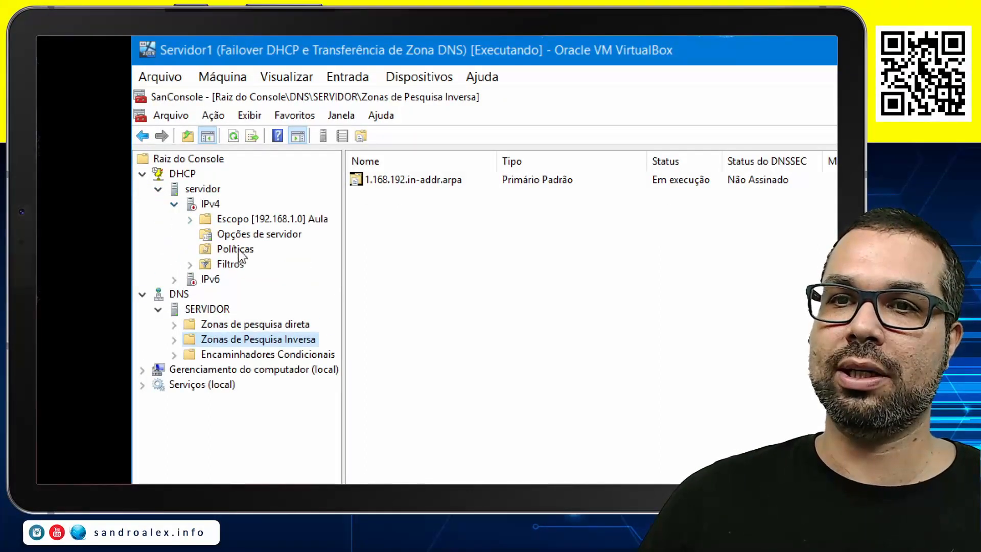
{"action": "double_click", "coordinate": [229, 219]}
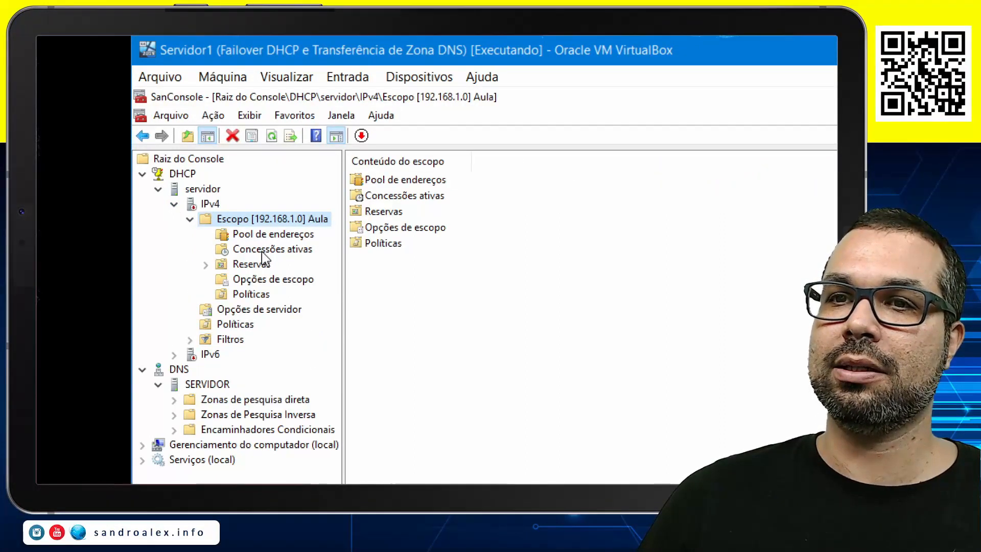
{"action": "left_click", "coordinate": [261, 252]}
{"action": "left_click", "coordinate": [284, 236]}
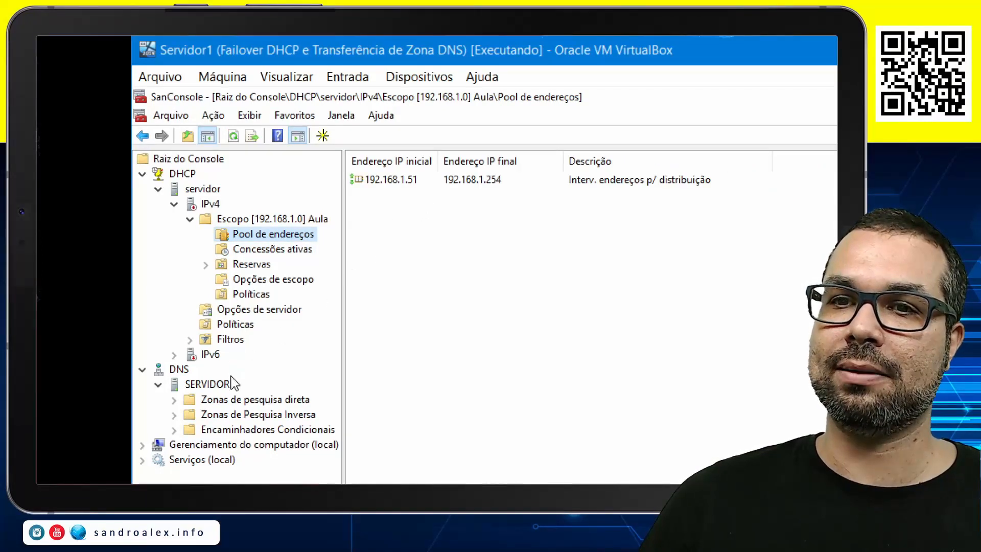
Open the aula.intranet forward lookup zone in DNS, widen the name column, and examine the _msdcs, _sites, _tcp, _udp and ForestDnsZones folders
{"action": "left_click", "coordinate": [225, 399]}
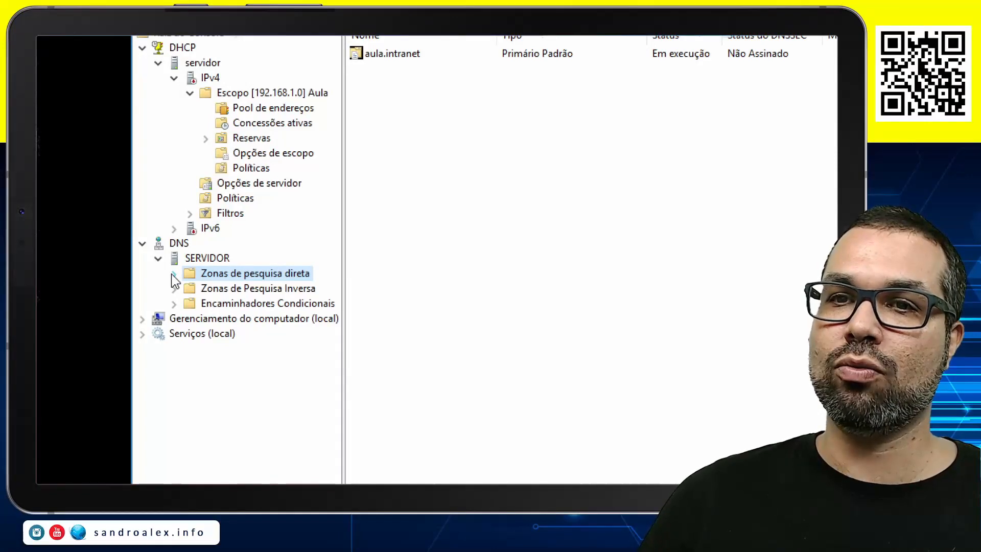
{"action": "left_click", "coordinate": [173, 274]}
{"action": "left_click", "coordinate": [219, 288]}
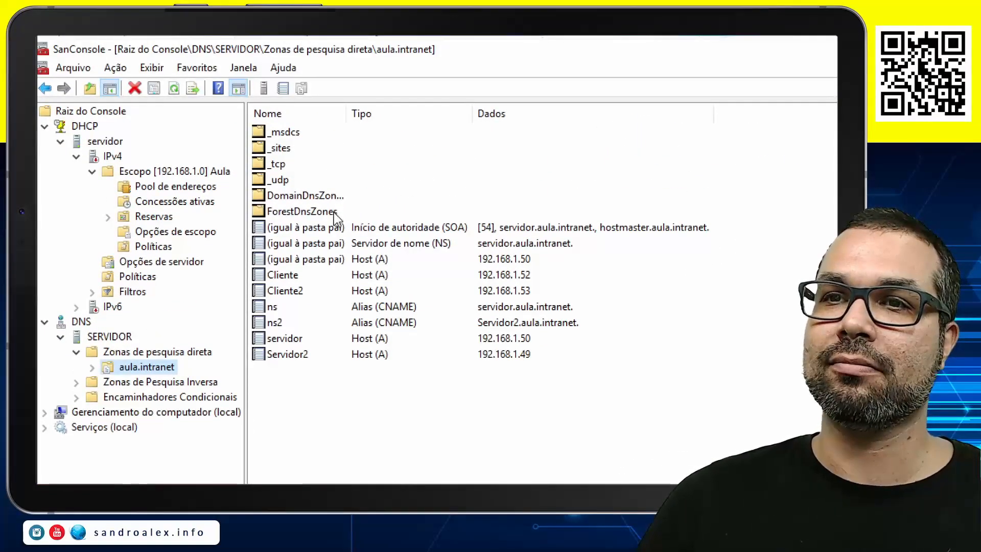
{"action": "left_click", "coordinate": [334, 213]}
{"action": "left_click_drag", "start_coordinate": [359, 109], "coordinate": [410, 109]}
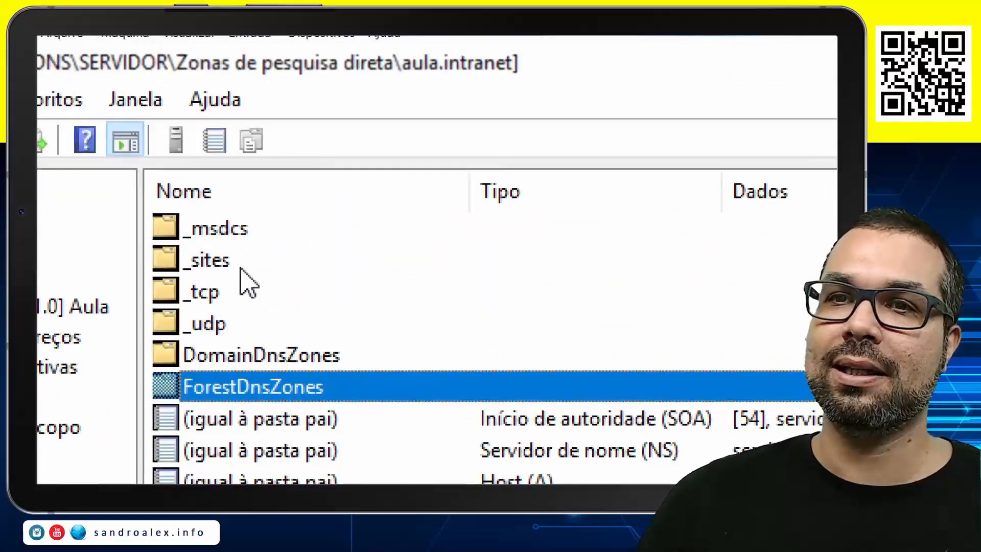
{"action": "left_click", "coordinate": [218, 232]}
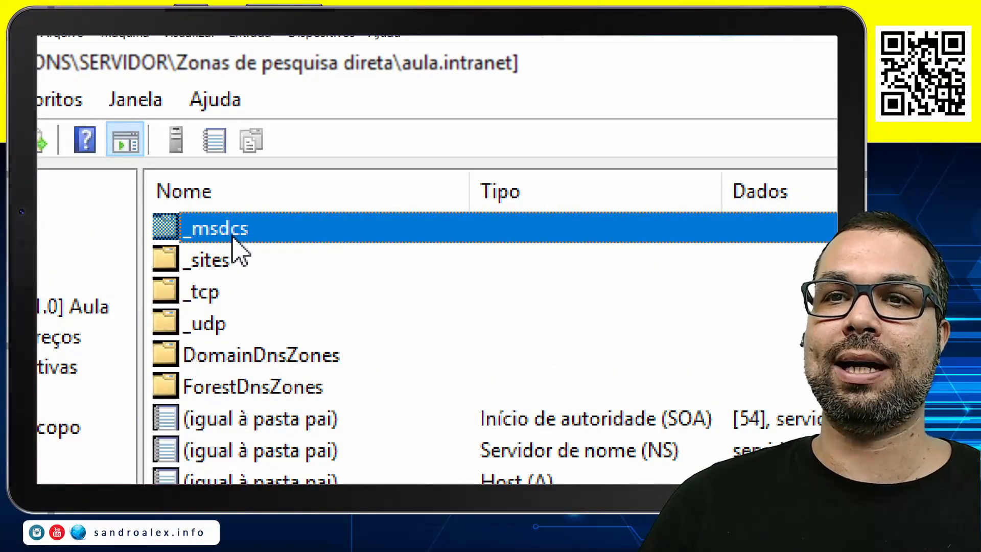
{"action": "left_click", "coordinate": [221, 270]}
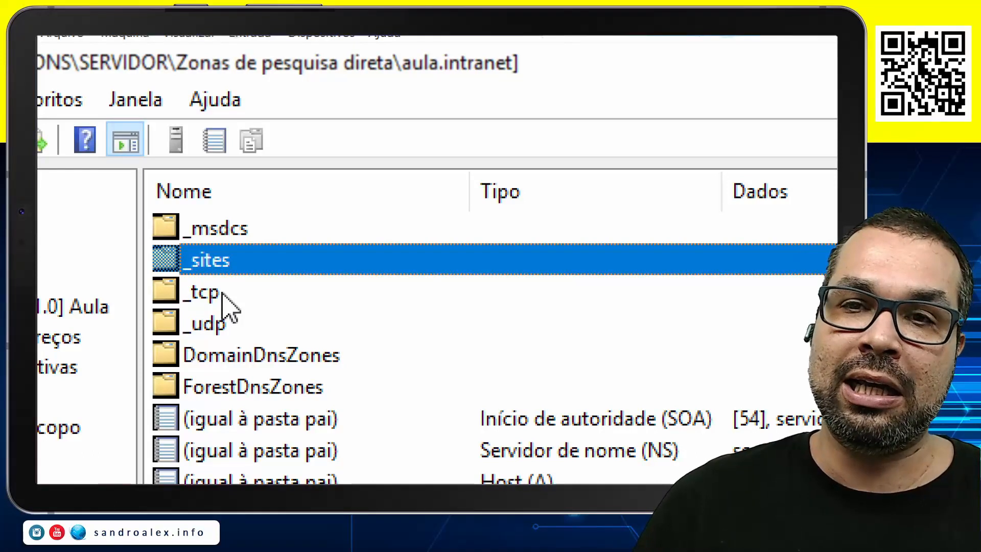
{"action": "left_click", "coordinate": [227, 303]}
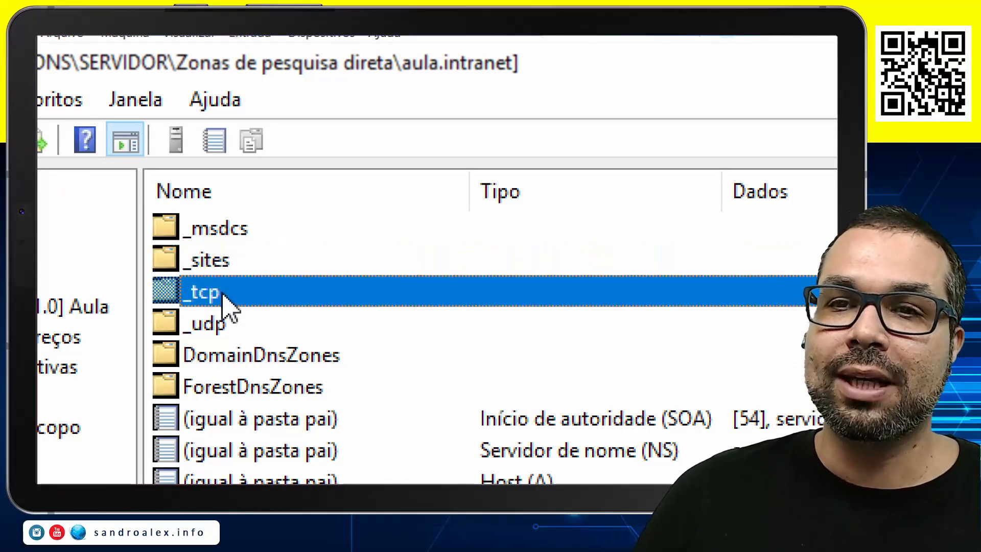
{"action": "left_click", "coordinate": [225, 331]}
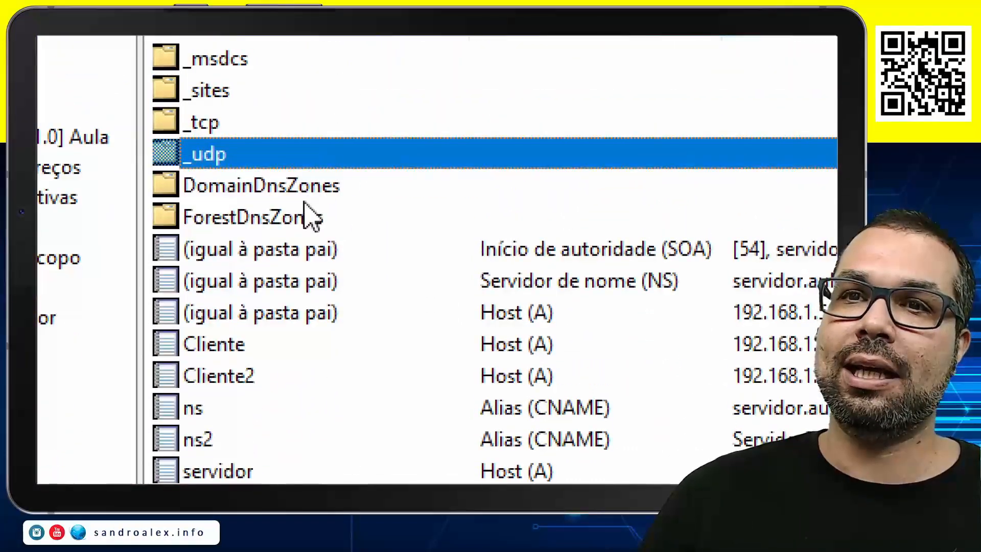
{"action": "left_click", "coordinate": [276, 212]}
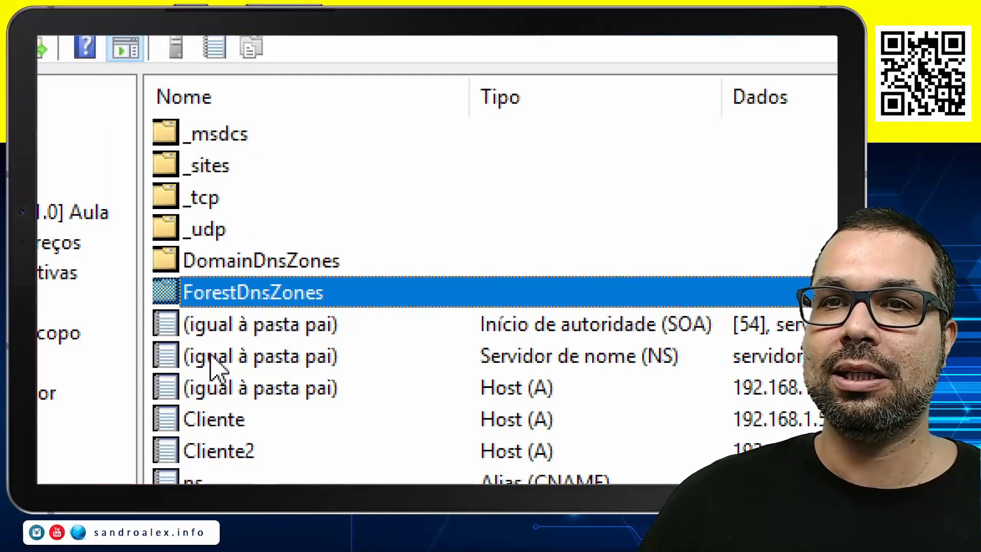
Open the _msdcs folder and examine its dc, domains, gc and pdc subfolders and the alias record with its full name shown
{"action": "double_click", "coordinate": [228, 166]}
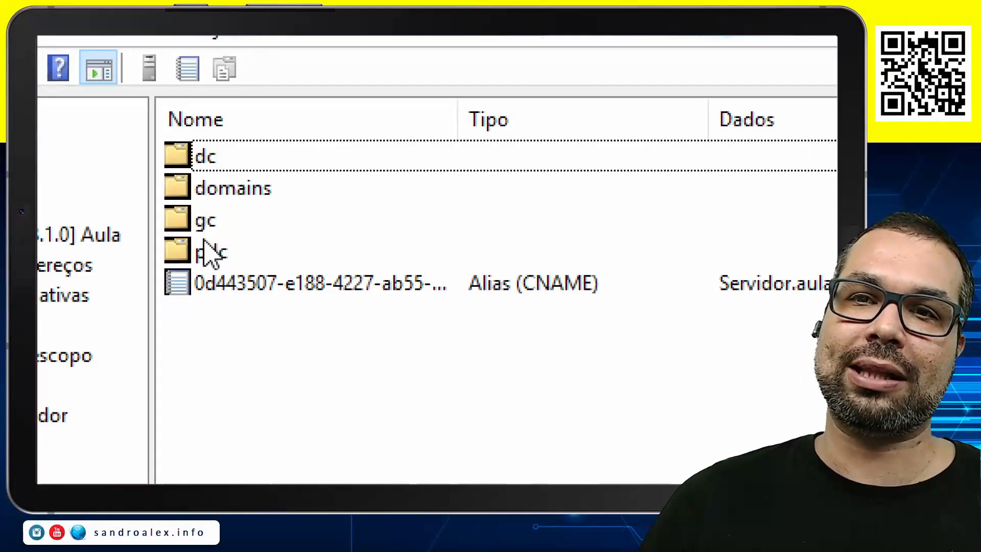
{"action": "left_click", "coordinate": [204, 223]}
{"action": "left_click", "coordinate": [210, 256]}
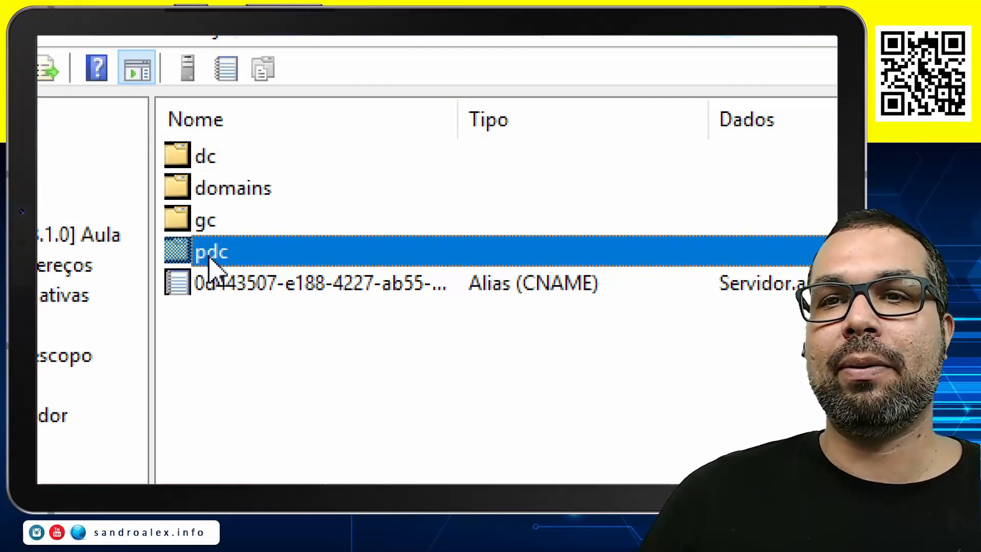
{"action": "left_click", "coordinate": [222, 154]}
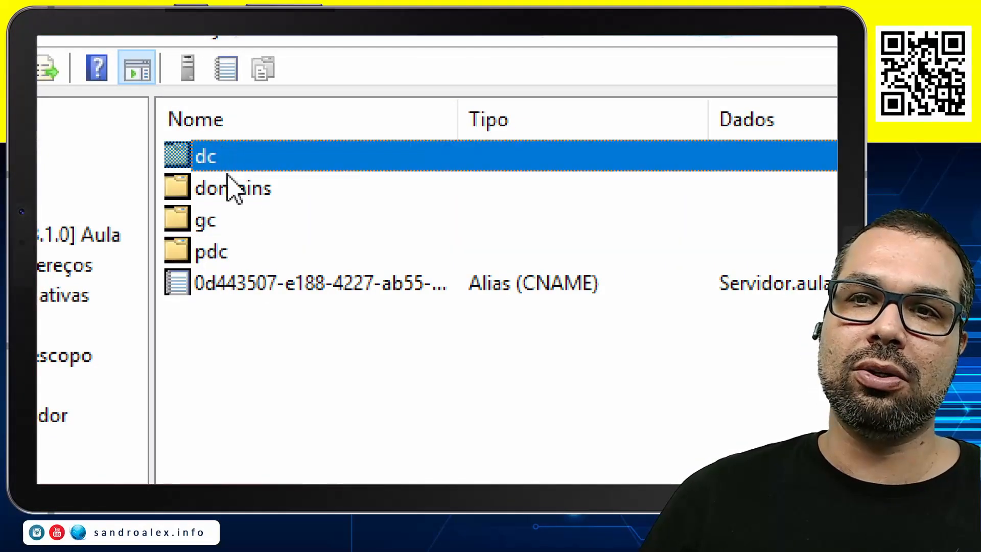
{"action": "left_click", "coordinate": [233, 188]}
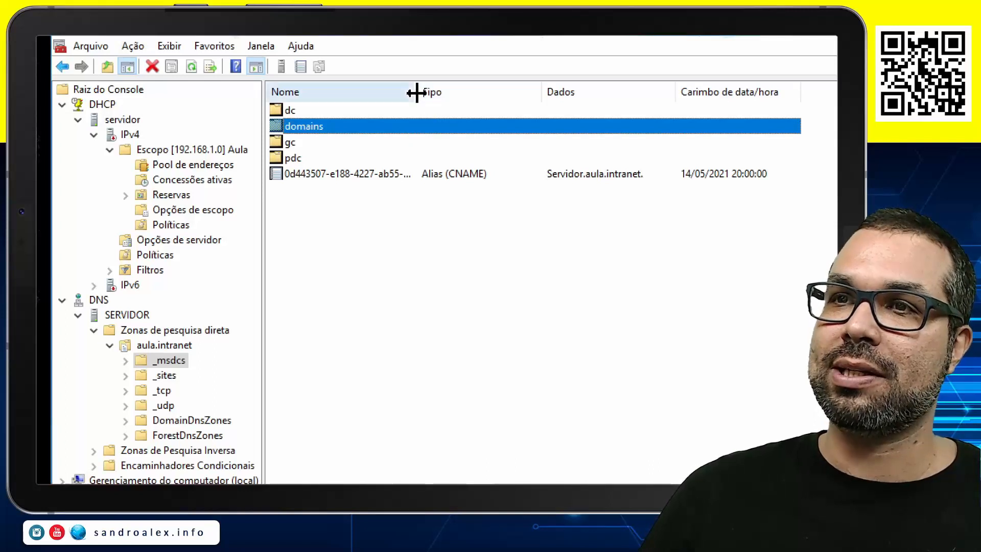
{"action": "left_click_drag", "start_coordinate": [450, 93], "coordinate": [535, 93]}
{"action": "left_click", "coordinate": [379, 177]}
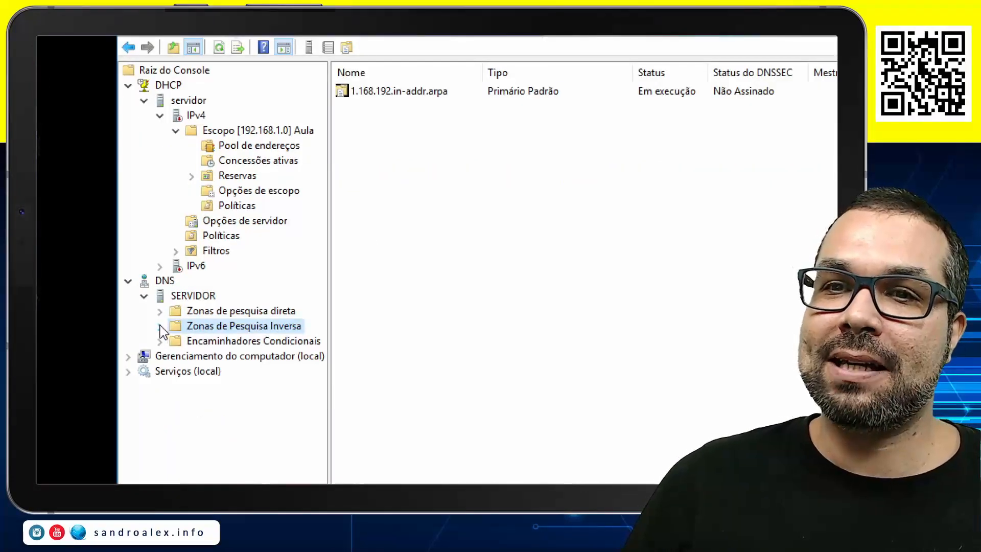
Check the records of the 1.168.192.in-addr.arpa reverse lookup zone, and collapse the DHCP and DNS trees
{"action": "left_click", "coordinate": [160, 326]}
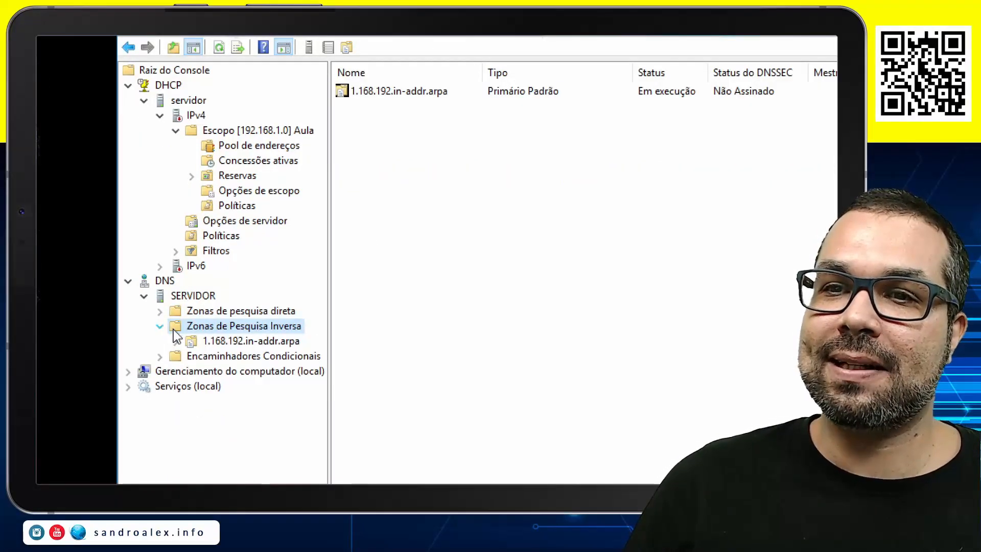
{"action": "left_click", "coordinate": [221, 342]}
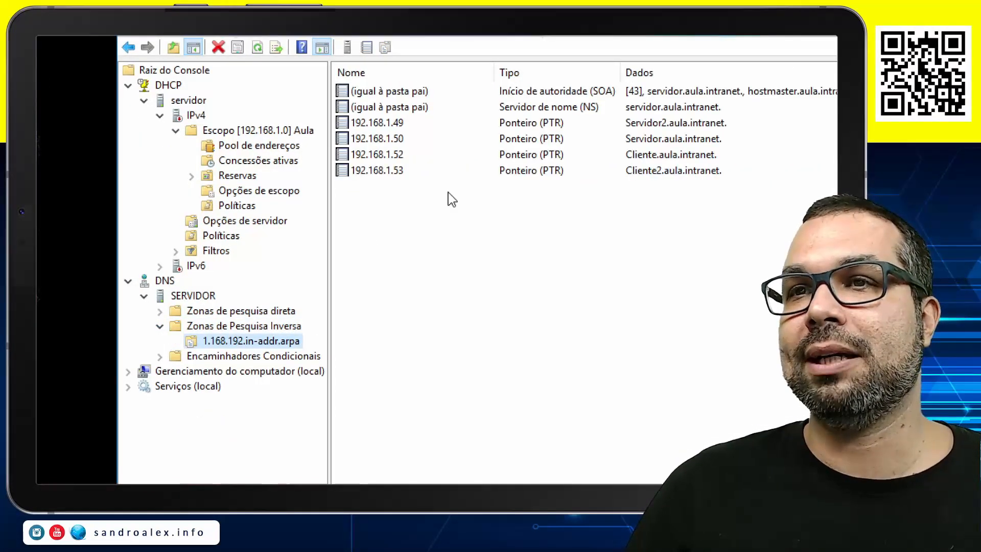
{"action": "left_click", "coordinate": [160, 326]}
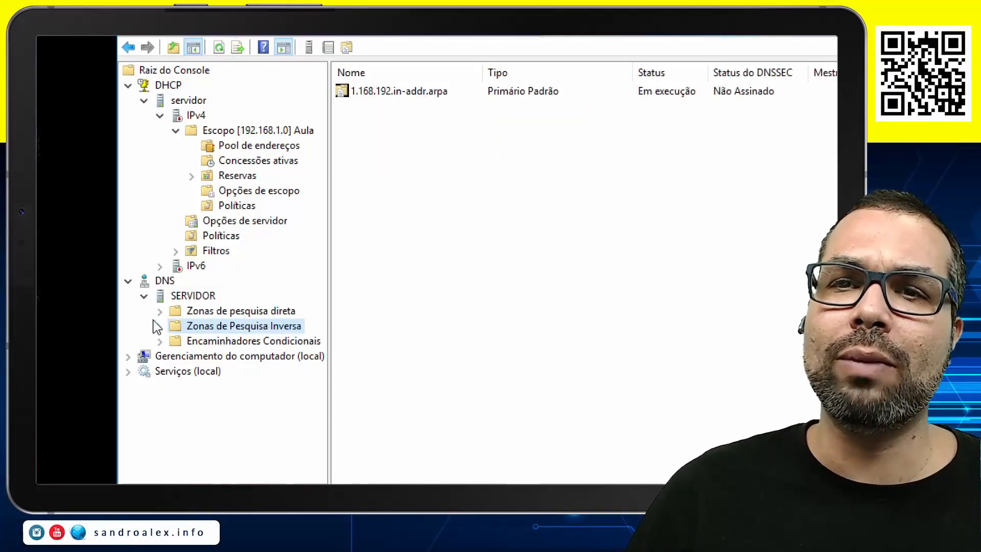
{"action": "left_click", "coordinate": [128, 86]}
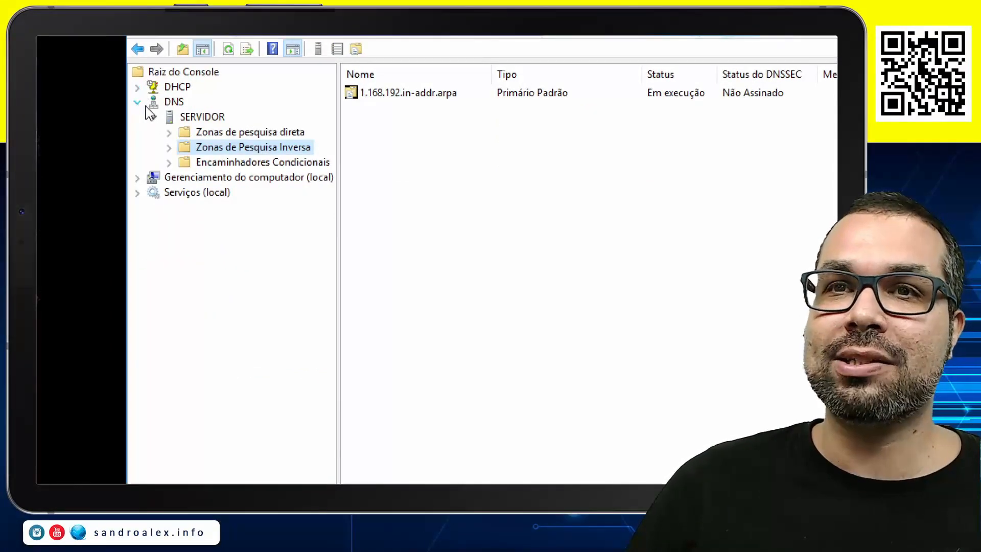
{"action": "left_click", "coordinate": [138, 103]}
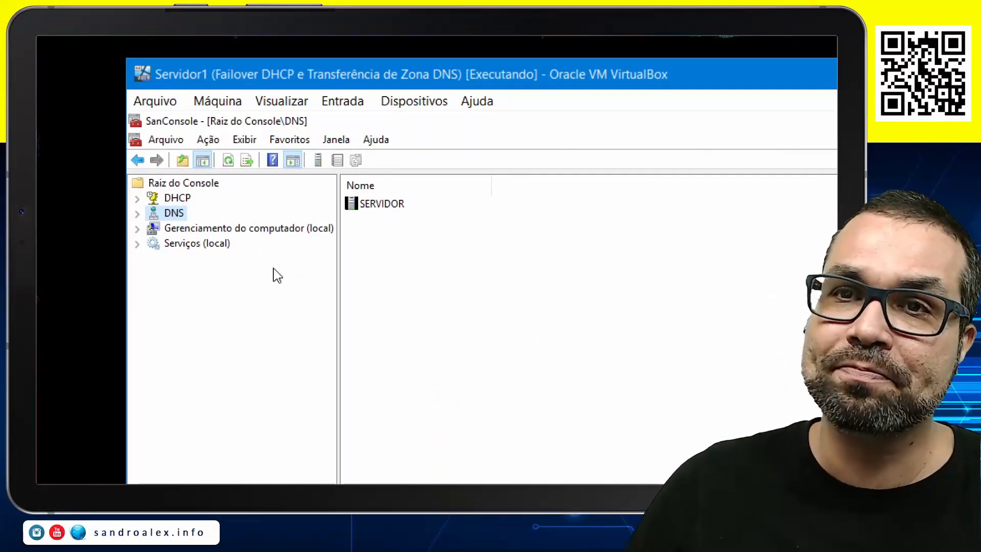
Open the console's snap-in selection and remove the Gerenciamento do computador and Serviços (local) snap-ins
{"action": "left_click", "coordinate": [158, 141]}
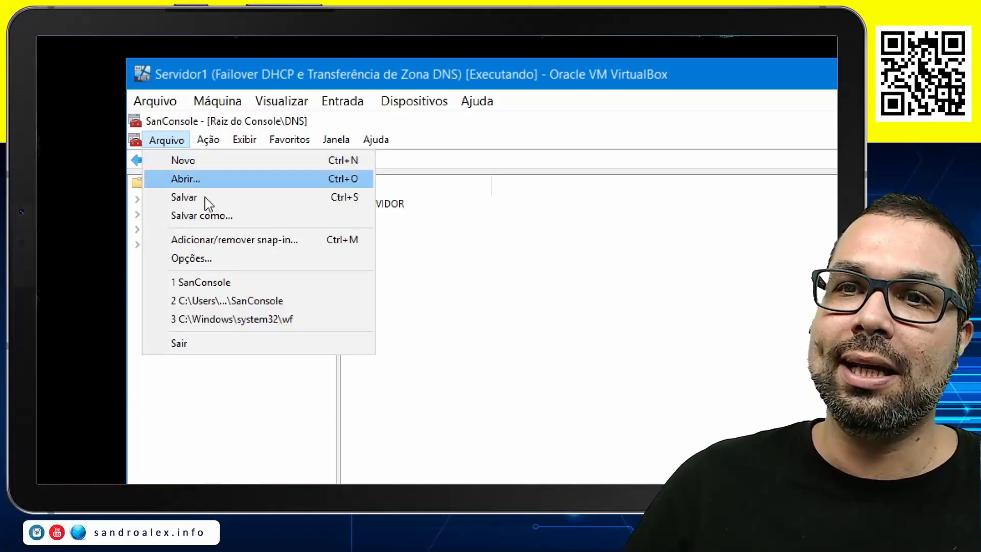
{"action": "left_click", "coordinate": [225, 238]}
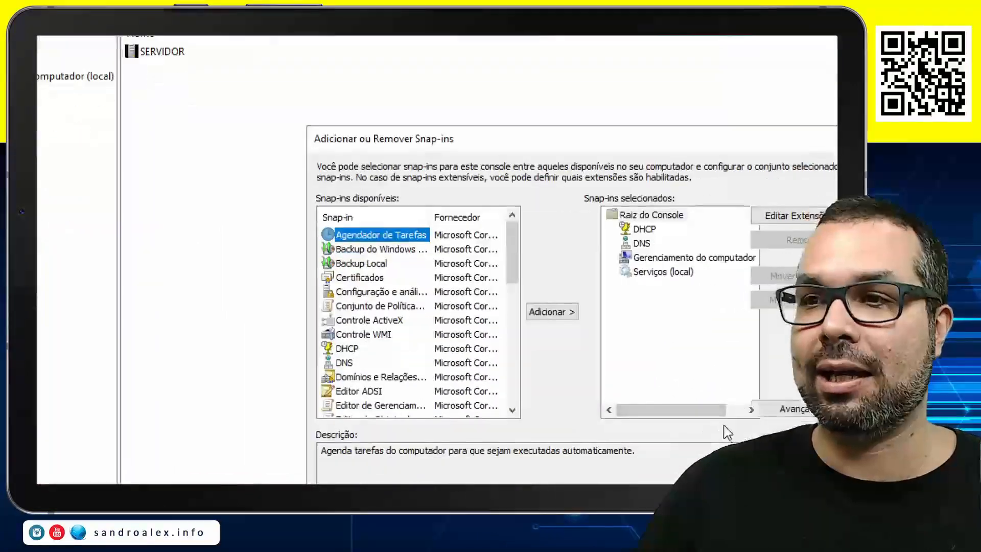
{"action": "left_click", "coordinate": [694, 246]}
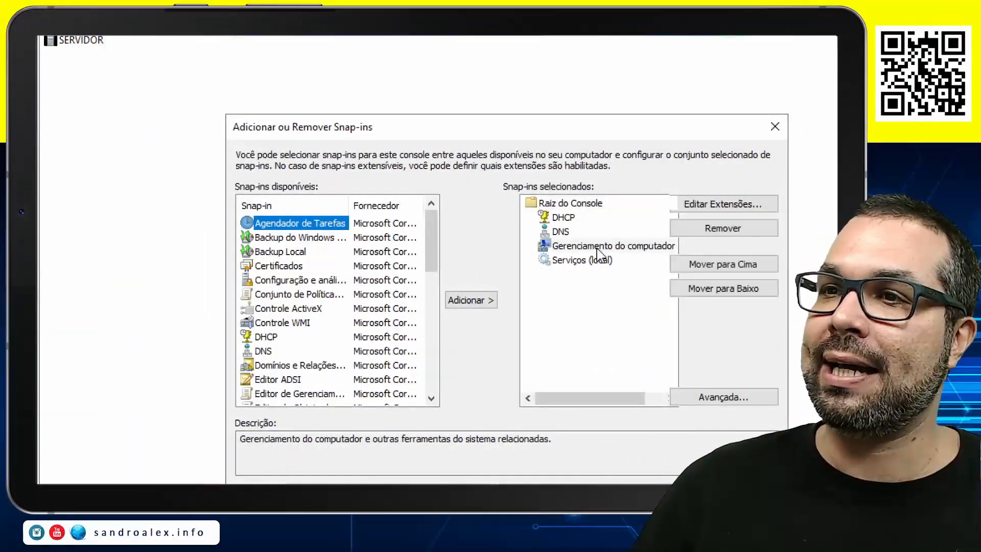
{"action": "left_click", "coordinate": [716, 228]}
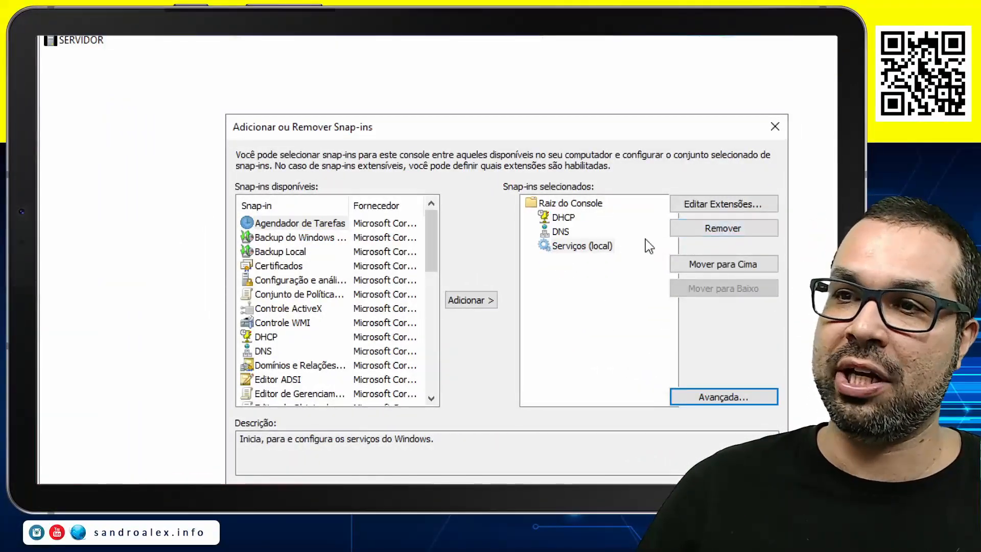
{"action": "left_click", "coordinate": [597, 247]}
{"action": "left_click", "coordinate": [681, 226]}
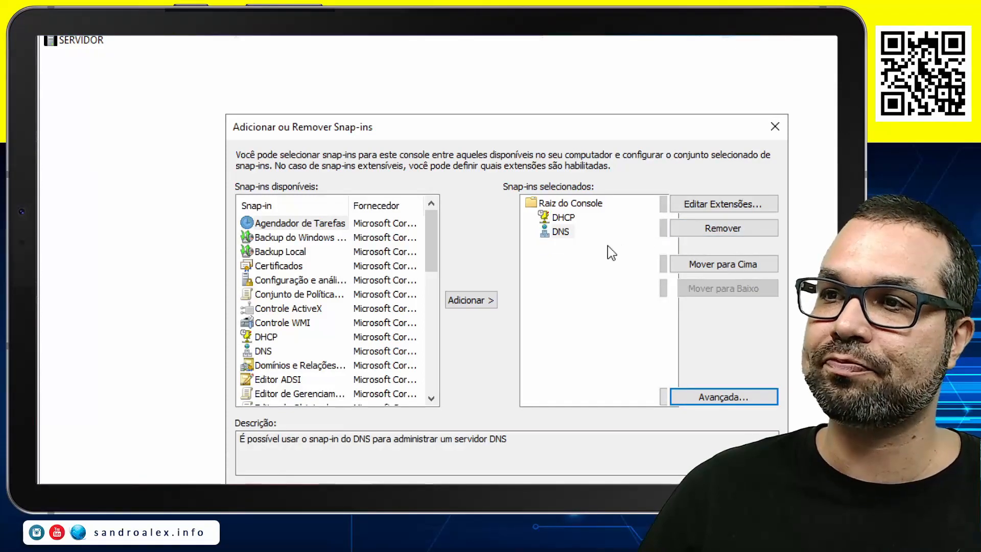
Add the Usuários e Computadores do Active Directory snap-in to the selected snap-ins
{"action": "scroll", "coordinate": [307, 321], "scroll_direction": "down", "scroll_amount": 7}
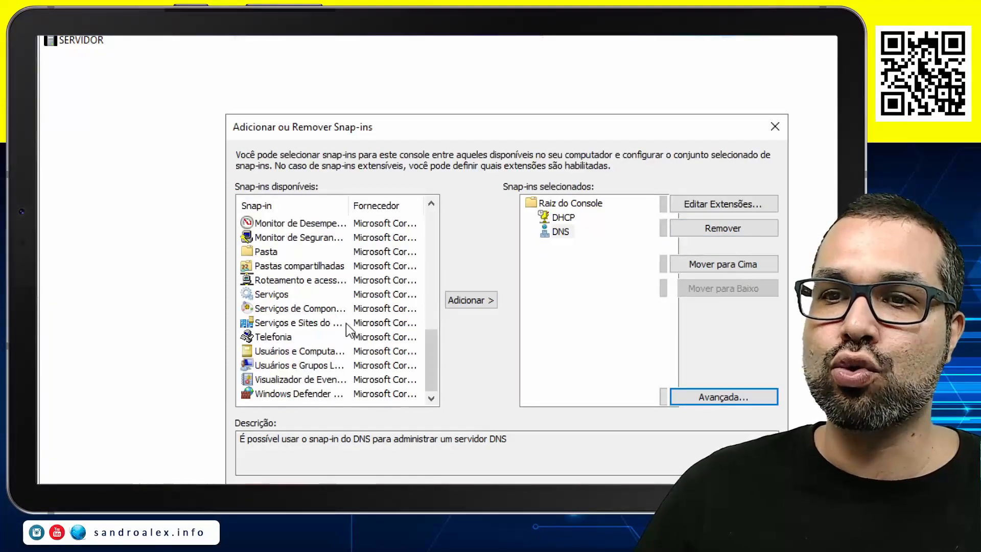
{"action": "left_click", "coordinate": [298, 353]}
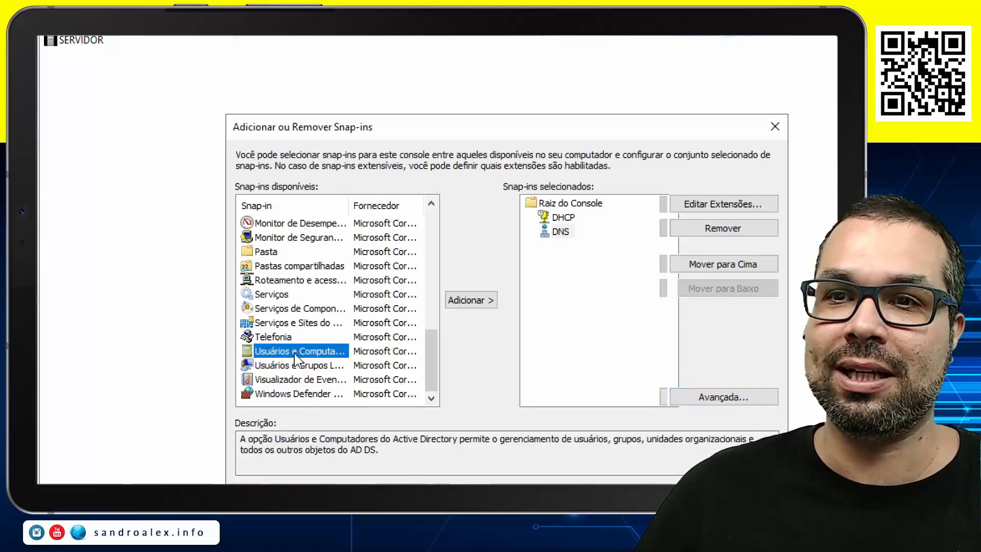
{"action": "left_click", "coordinate": [470, 301]}
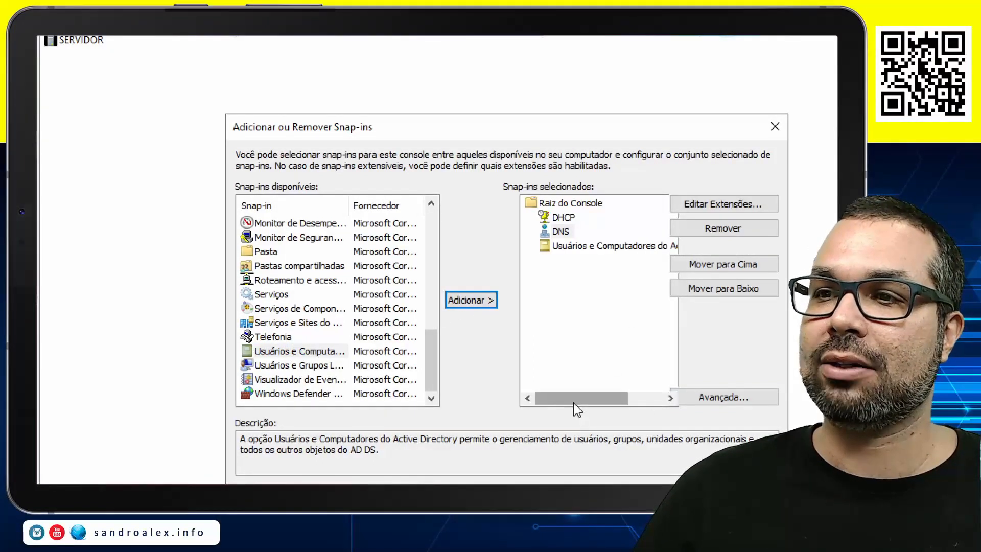
{"action": "left_click_drag", "start_coordinate": [574, 400], "coordinate": [541, 398]}
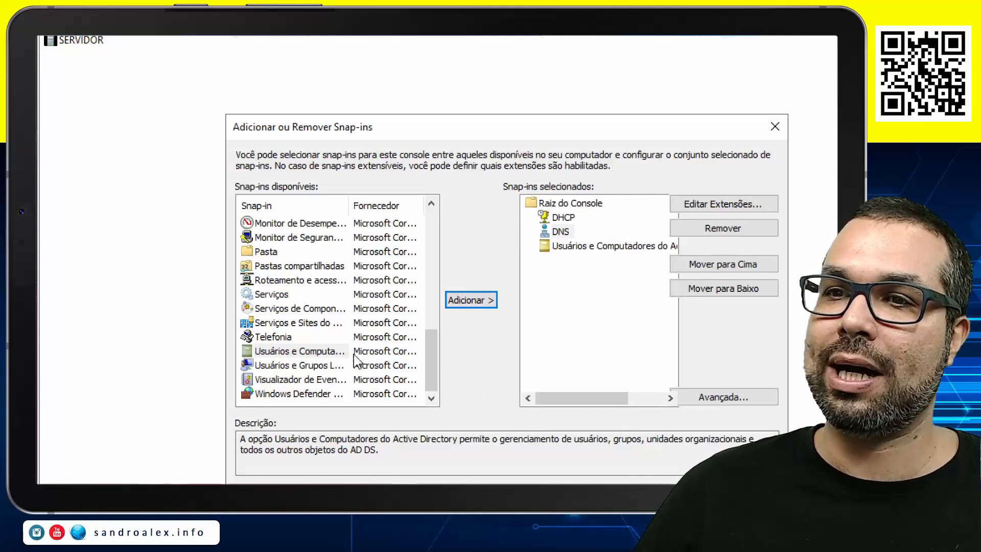
Widen the available snap-ins' name column and add the Serviços e Sites do Active Directory snap-in
{"action": "left_click_drag", "start_coordinate": [349, 204], "coordinate": [392, 208]}
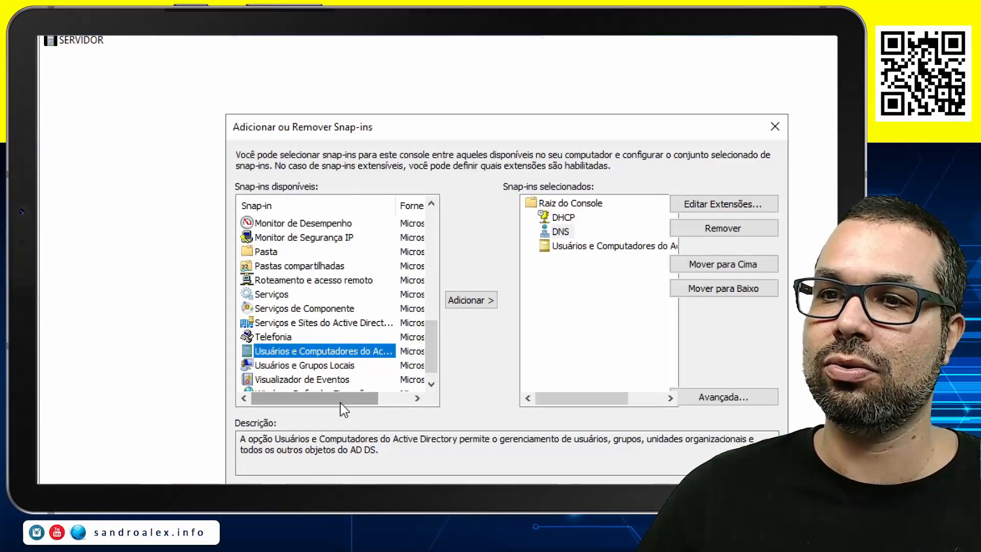
{"action": "left_click_drag", "start_coordinate": [344, 403], "coordinate": [373, 409]}
{"action": "left_click_drag", "start_coordinate": [349, 204], "coordinate": [406, 206]}
{"action": "left_click_drag", "start_coordinate": [339, 404], "coordinate": [292, 405]}
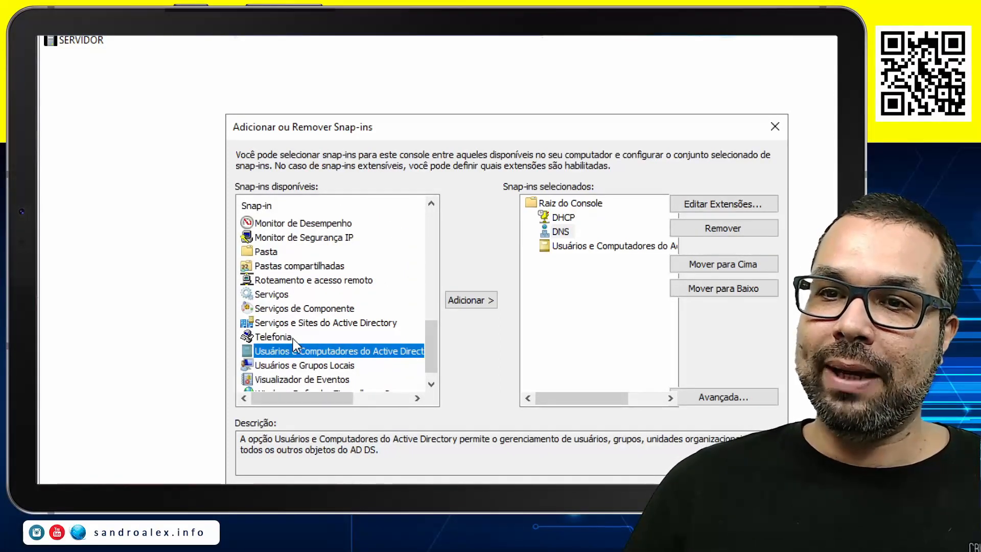
{"action": "left_click", "coordinate": [302, 324]}
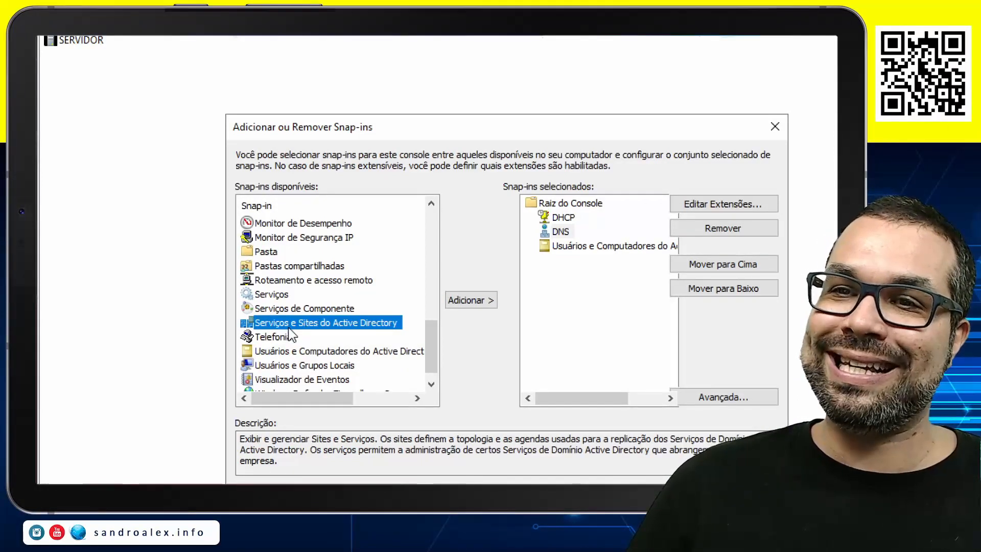
{"action": "left_click", "coordinate": [489, 306]}
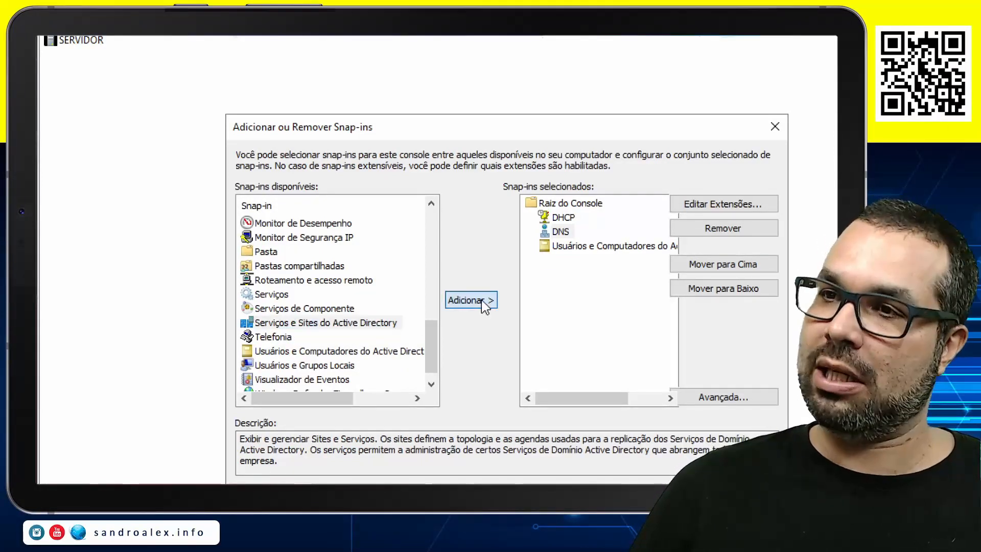
{"action": "left_click_drag", "start_coordinate": [591, 408], "coordinate": [568, 407]}
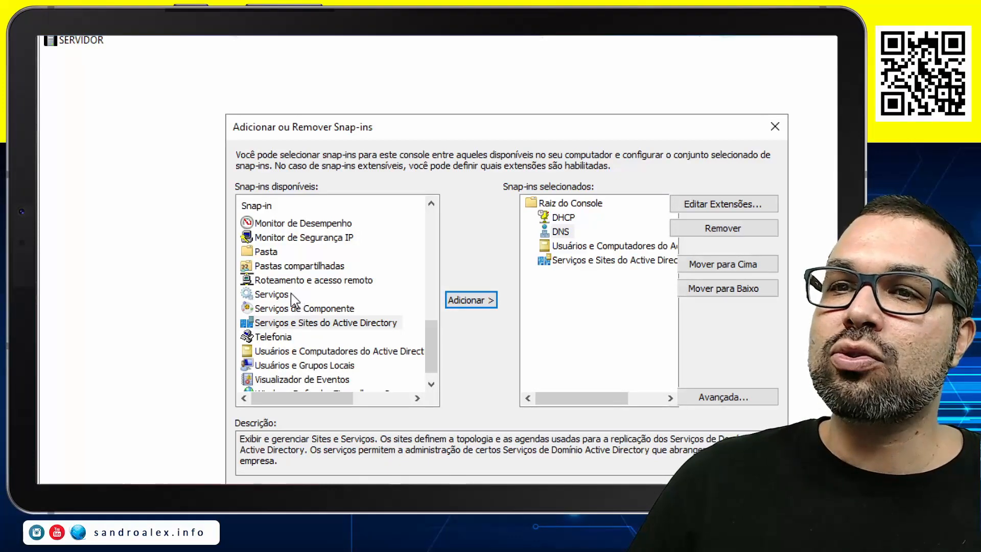
Add the Domínios e Relações de Confiança do Active Directory snap-in, apply the selection, and save the console
{"action": "scroll", "coordinate": [295, 300], "scroll_direction": "up", "scroll_amount": 2}
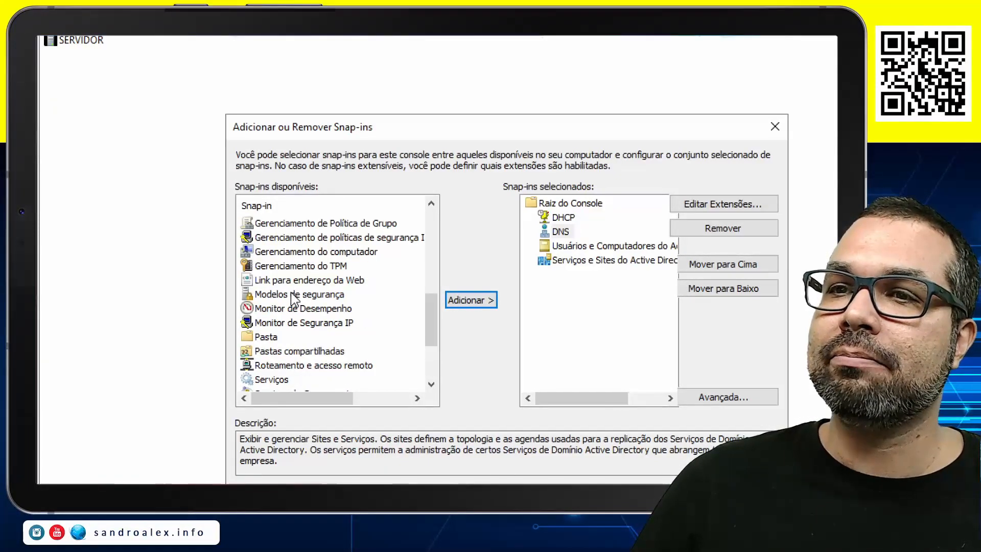
{"action": "scroll", "coordinate": [295, 300], "scroll_direction": "up", "scroll_amount": 1}
{"action": "scroll", "coordinate": [295, 301], "scroll_direction": "up", "scroll_amount": 1}
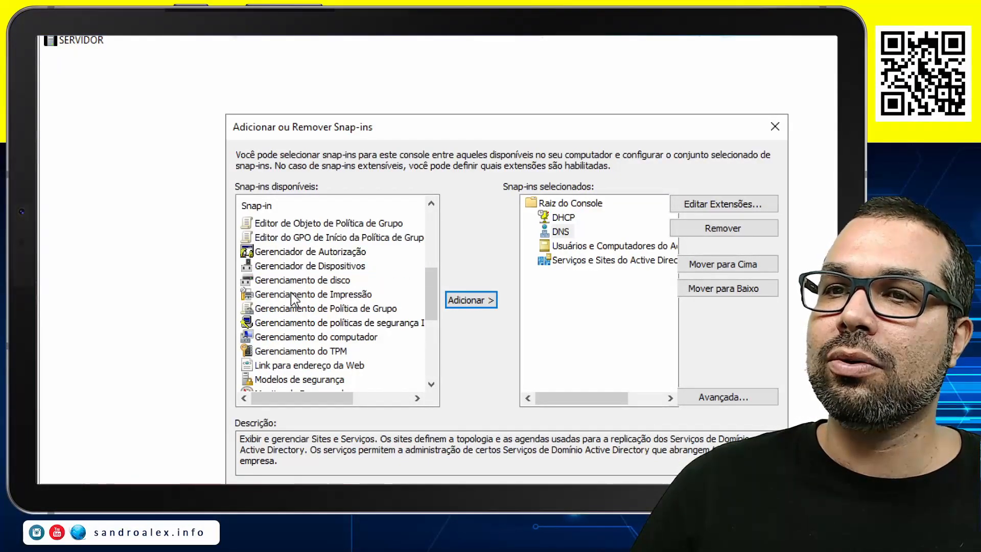
{"action": "scroll", "coordinate": [294, 300], "scroll_direction": "up", "scroll_amount": 3}
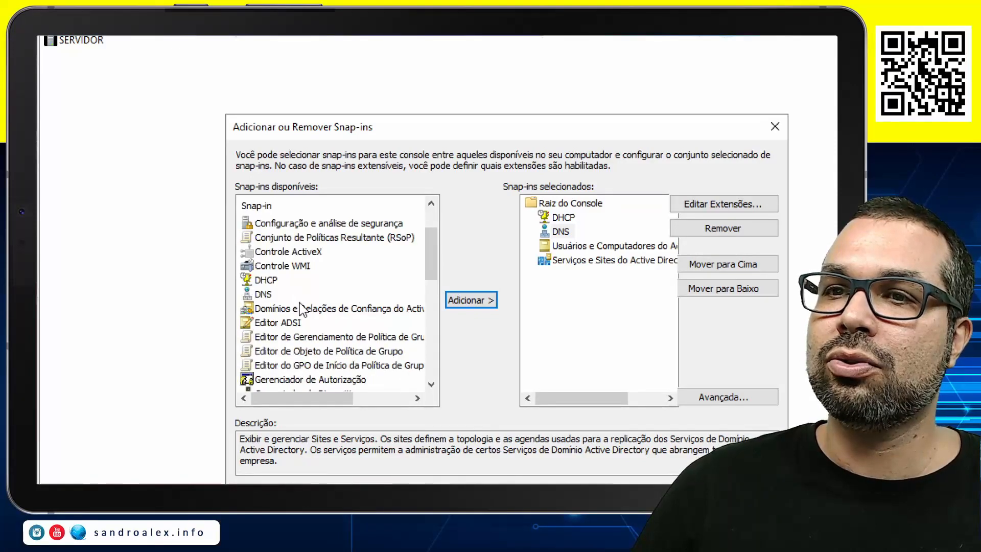
{"action": "left_click", "coordinate": [301, 308]}
{"action": "mouse_move", "coordinate": [328, 407]}
{"action": "left_mouse_down"}
{"action": "mouse_move", "coordinate": [384, 408]}
{"action": "mouse_move", "coordinate": [328, 408]}
{"action": "left_mouse_up"}
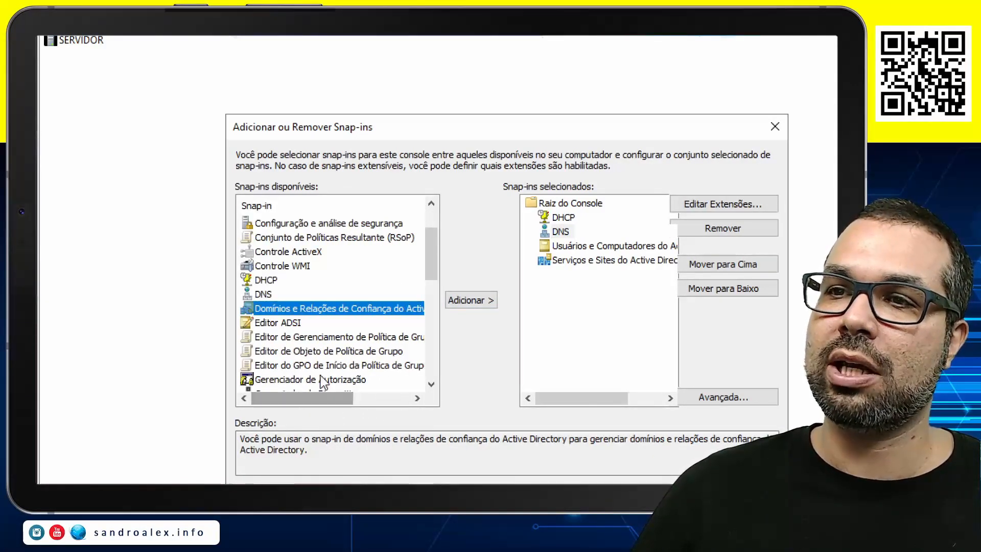
{"action": "left_click", "coordinate": [467, 303]}
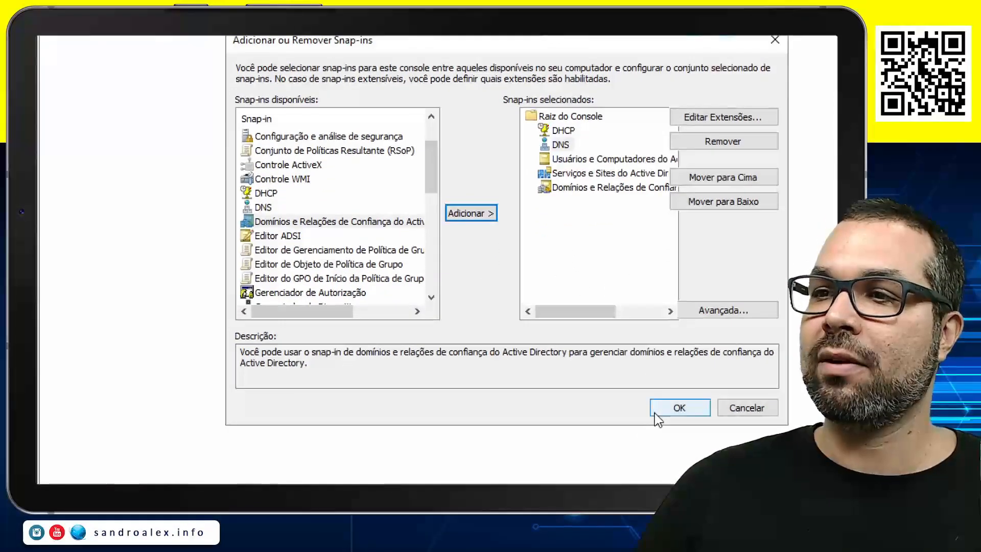
{"action": "left_click", "coordinate": [677, 409]}
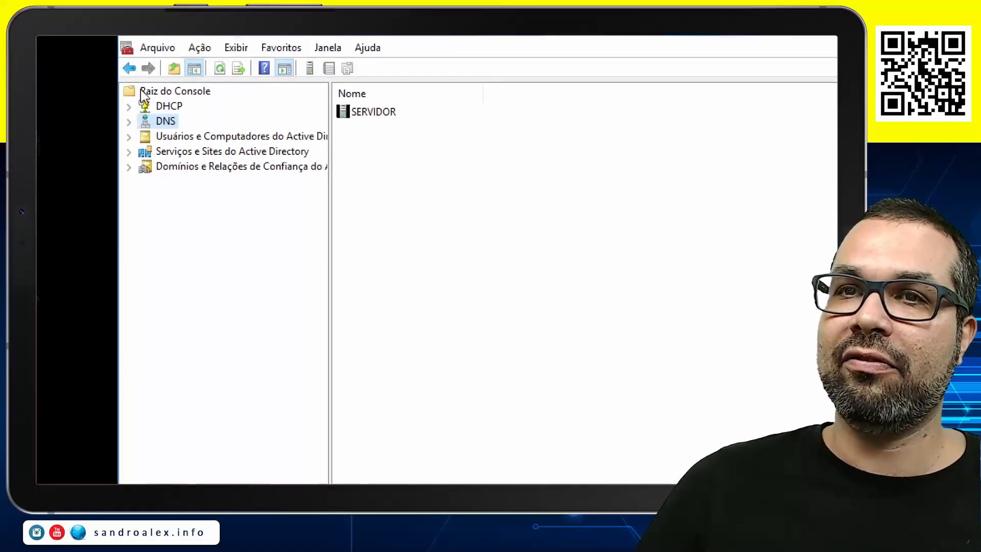
{"action": "left_click", "coordinate": [158, 96]}
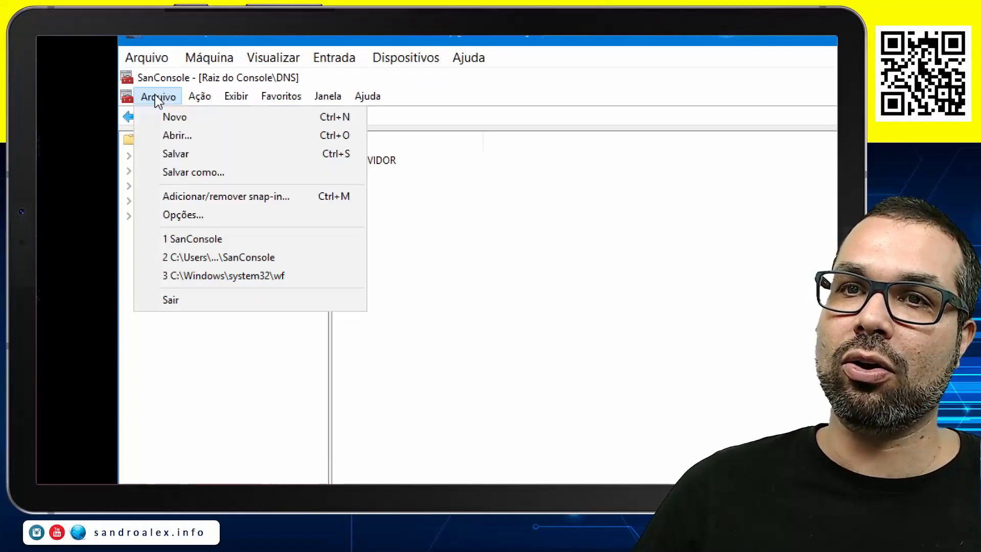
{"action": "left_click", "coordinate": [182, 155]}
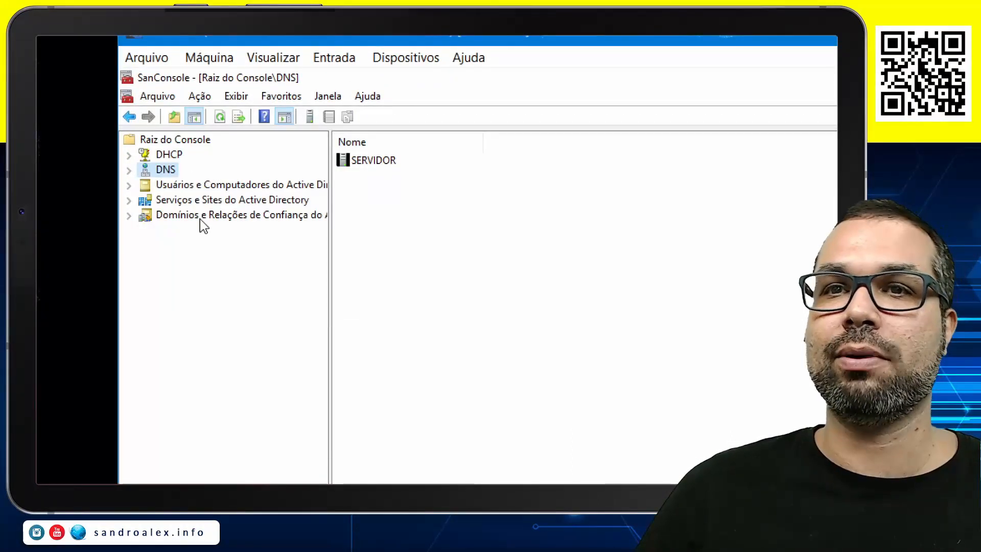
Expand the DHCP, DNS, Active Directory users and Active Directory sites trees, and show the containers of the aula.intranet domain
{"action": "left_click", "coordinate": [170, 155]}
{"action": "left_click", "coordinate": [132, 155]}
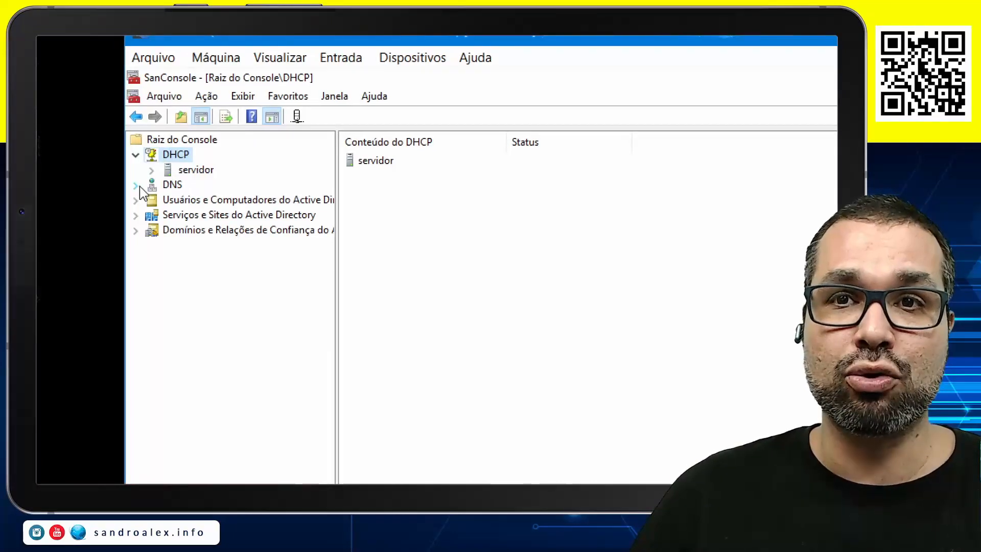
{"action": "left_click", "coordinate": [136, 185]}
{"action": "left_click", "coordinate": [136, 215]}
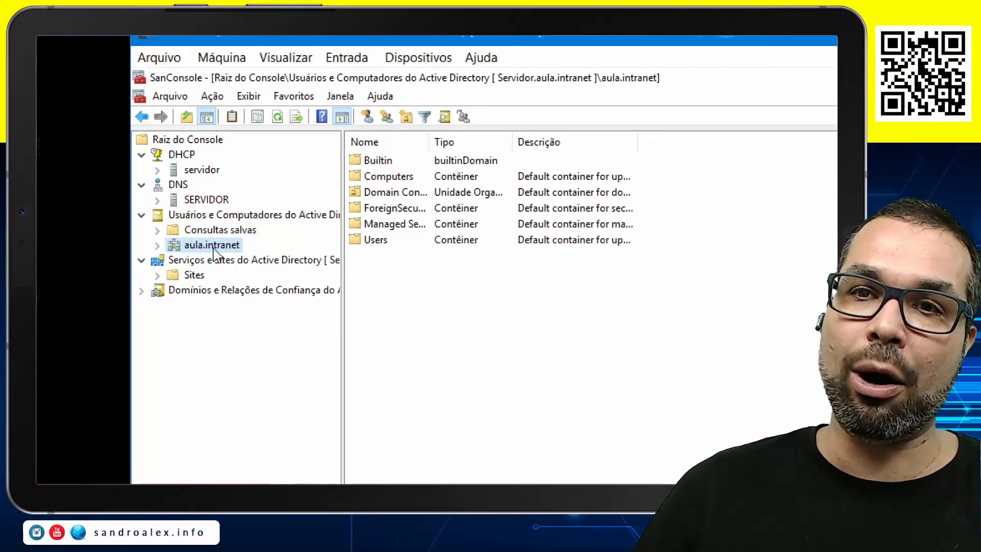
{"action": "key", "text": "super+plus"}
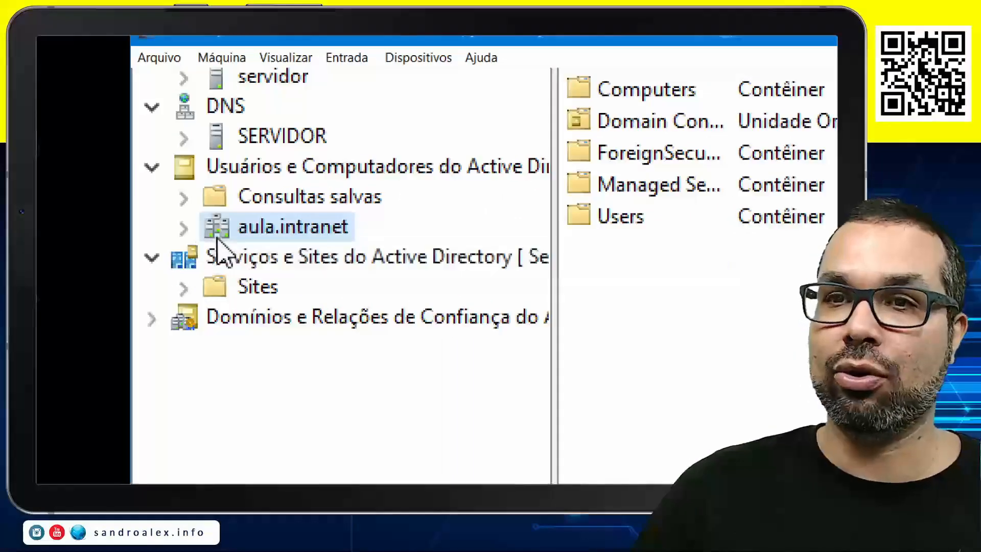
{"action": "left_click", "coordinate": [185, 229]}
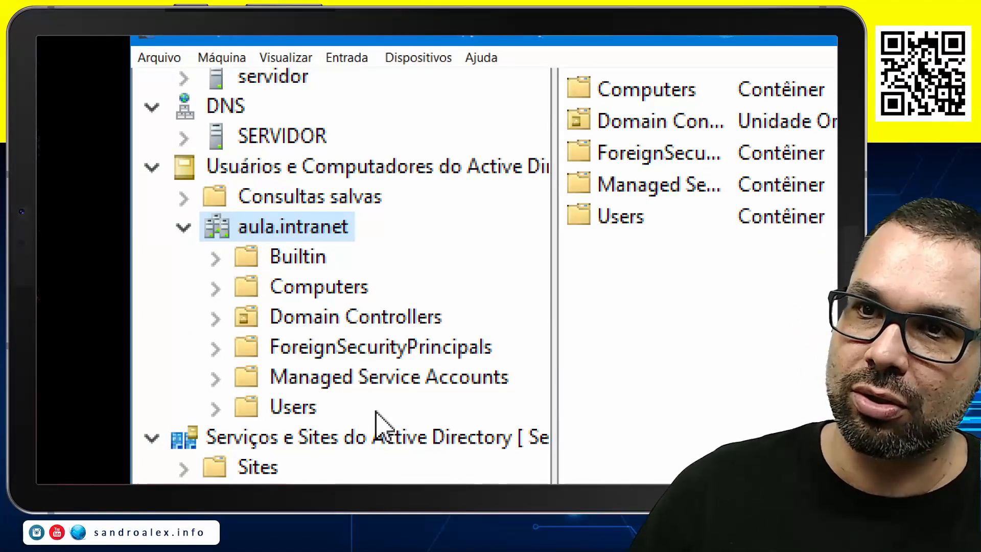
Open the Builtin container, widen its name and type columns, and examine groups such as Account Operators, Administrators, Backup Operators, Remote Desktop Users and Replicator
{"action": "left_click", "coordinate": [314, 263]}
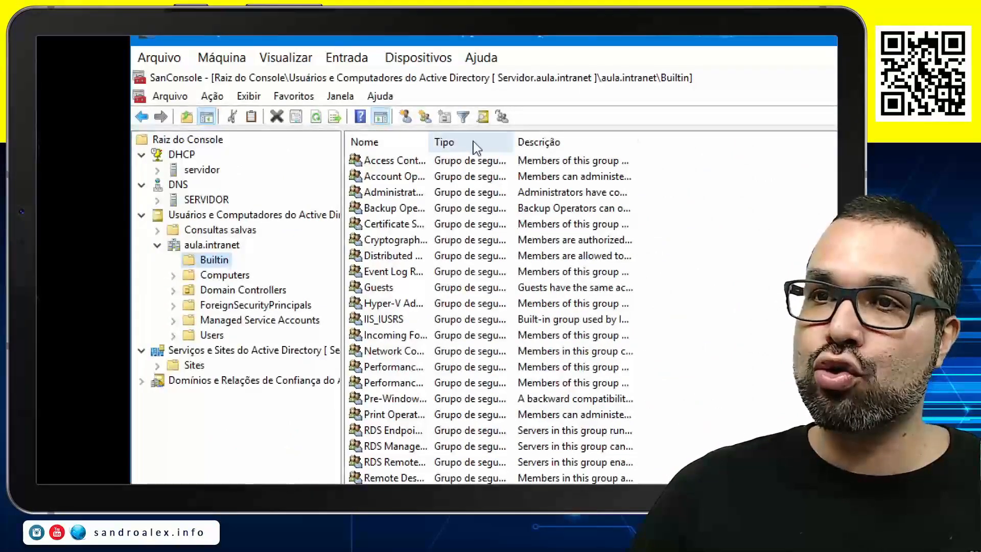
{"action": "left_click_drag", "start_coordinate": [429, 143], "coordinate": [550, 147]}
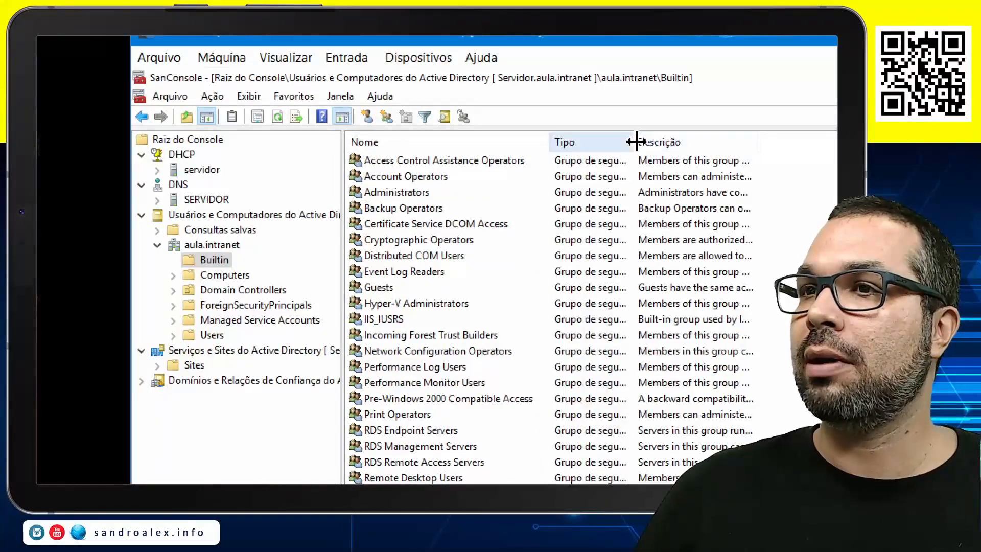
{"action": "left_click_drag", "start_coordinate": [654, 147], "coordinate": [724, 145]}
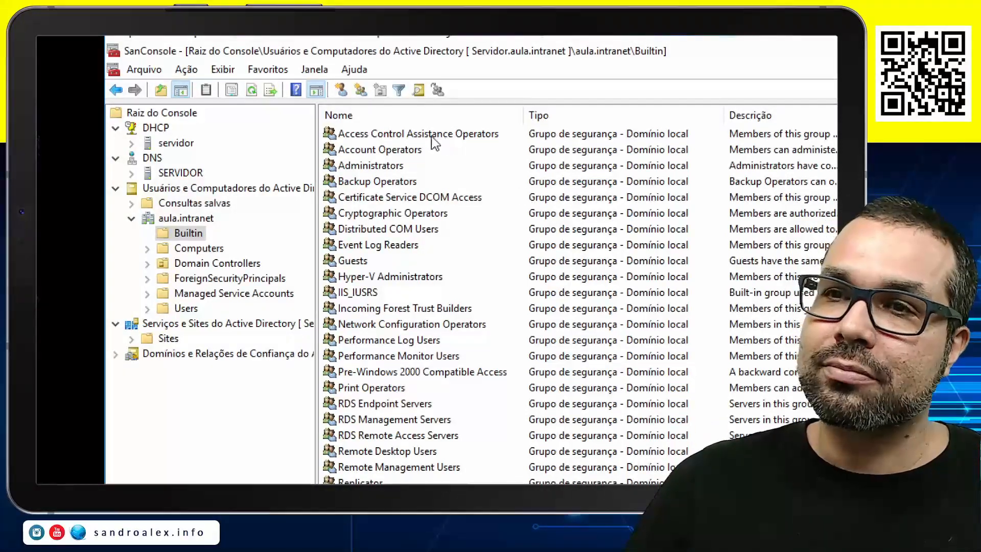
{"action": "left_click", "coordinate": [401, 153]}
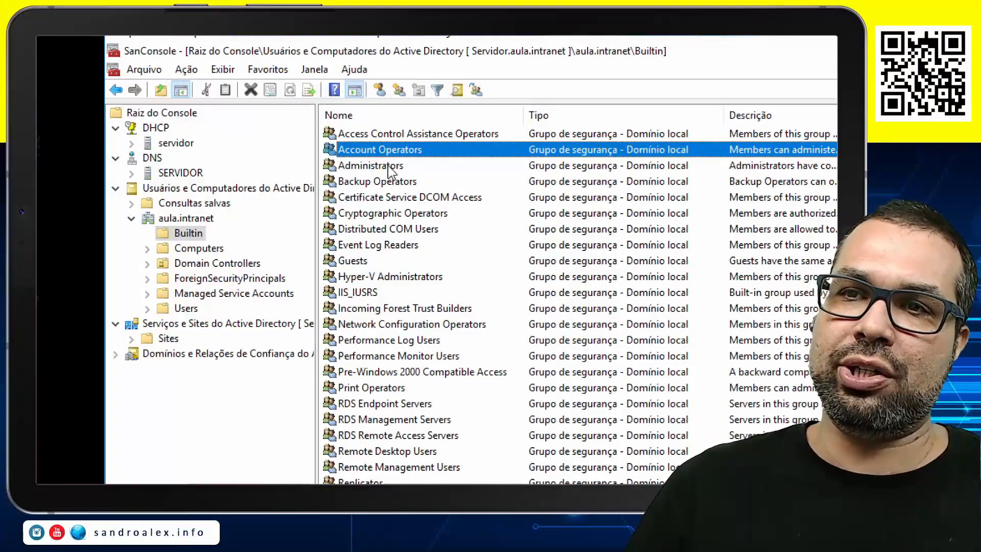
{"action": "left_click", "coordinate": [387, 167]}
{"action": "left_click", "coordinate": [408, 183]}
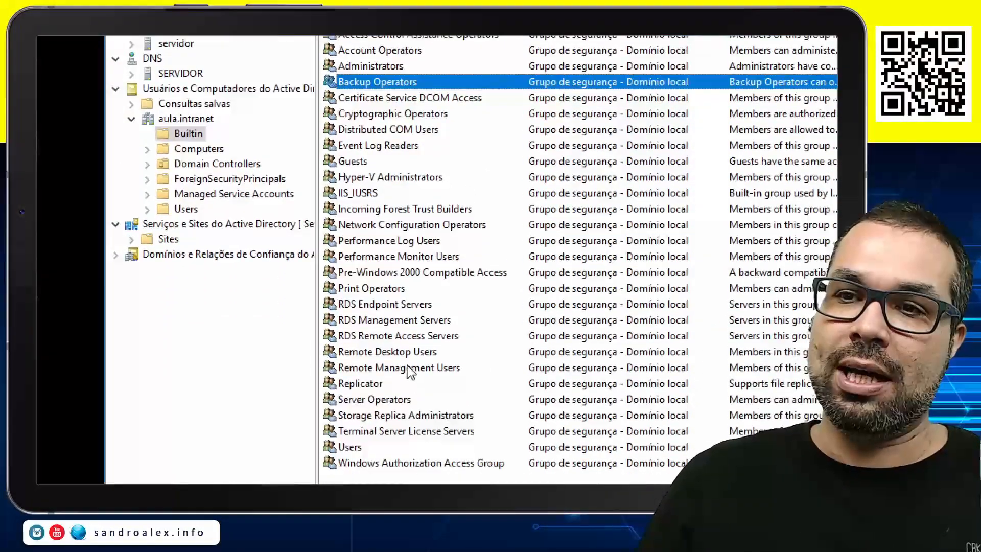
{"action": "left_click", "coordinate": [384, 352]}
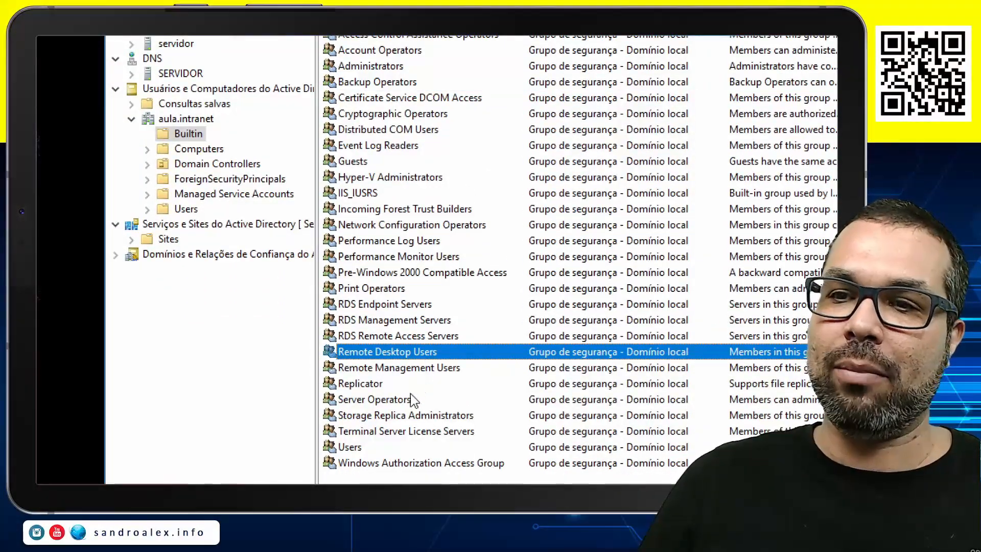
{"action": "left_click", "coordinate": [366, 385]}
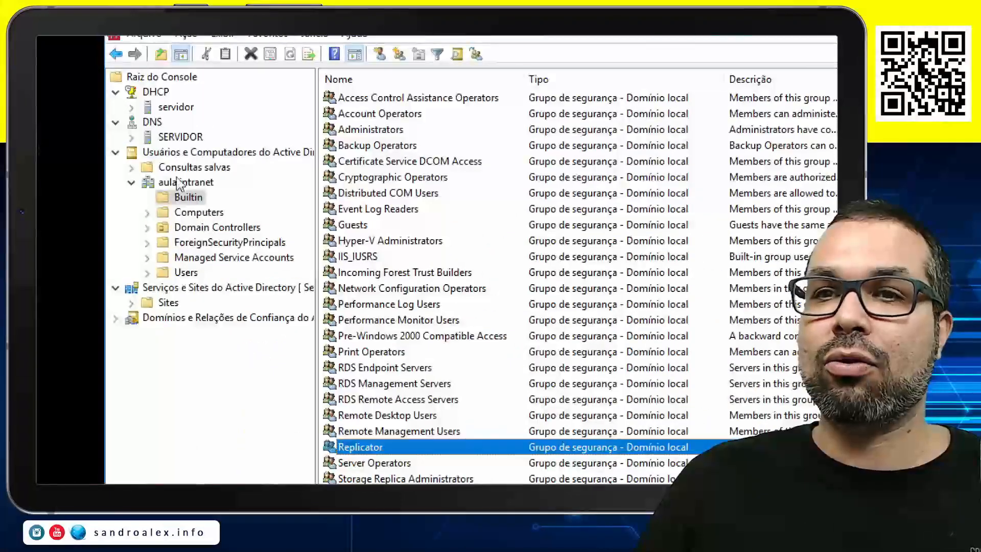
Check the contents of the Computers and Domain Controllers containers in the aula.intranet domain
{"action": "left_click", "coordinate": [207, 215]}
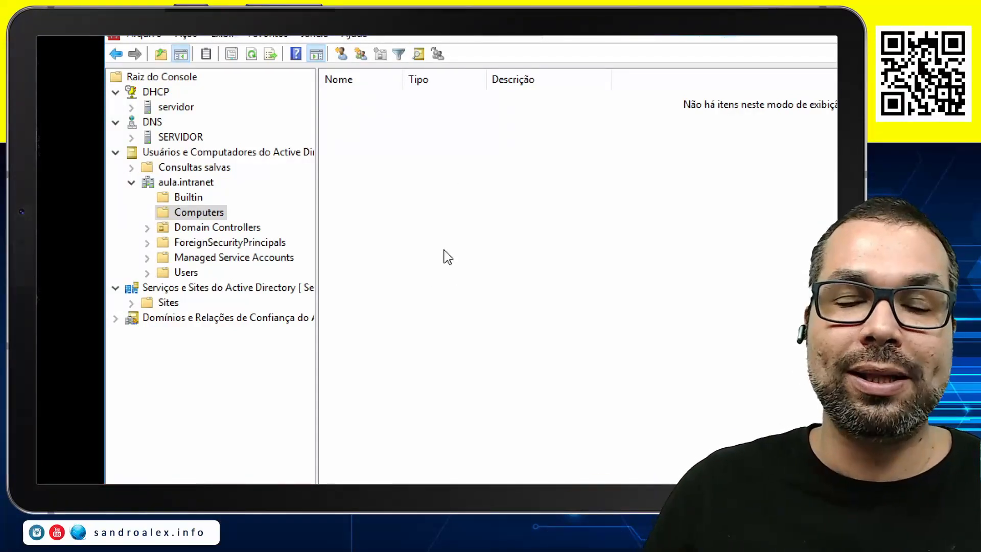
{"action": "left_click", "coordinate": [193, 225]}
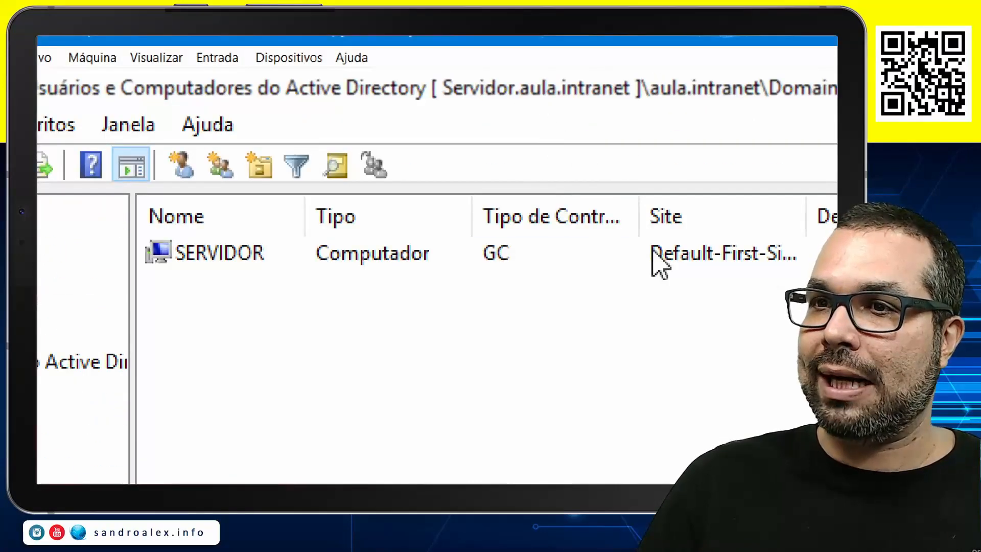
Widen the controller type and site columns of the Domain Controllers container and examine the SERVIDOR entry
{"action": "left_click_drag", "start_coordinate": [646, 232], "coordinate": [713, 226]}
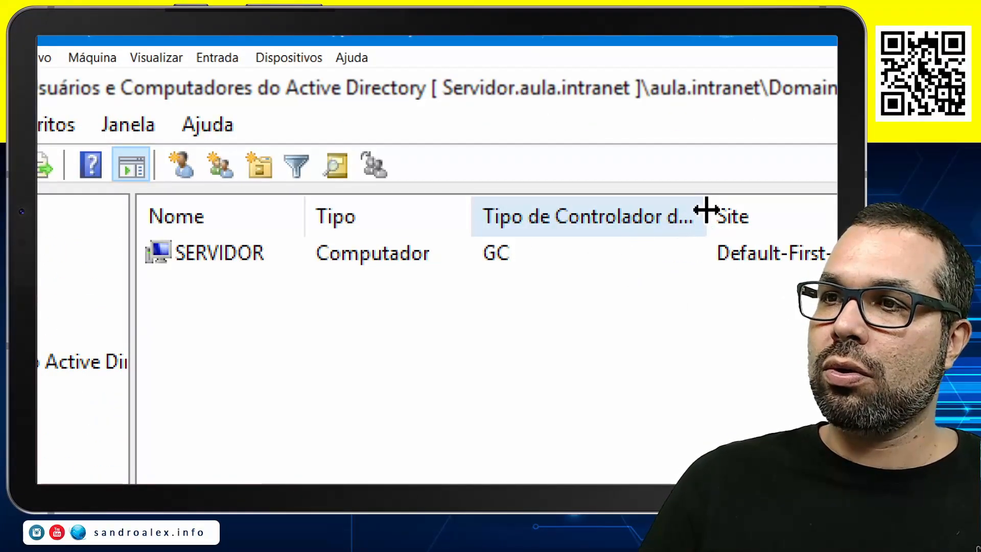
{"action": "left_click_drag", "start_coordinate": [711, 212], "coordinate": [821, 214]}
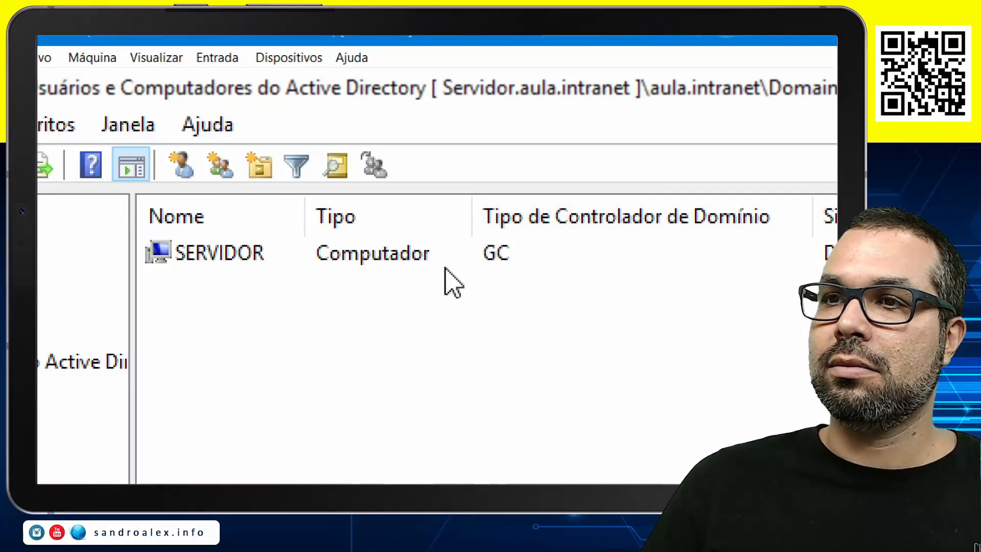
{"action": "left_click", "coordinate": [499, 266]}
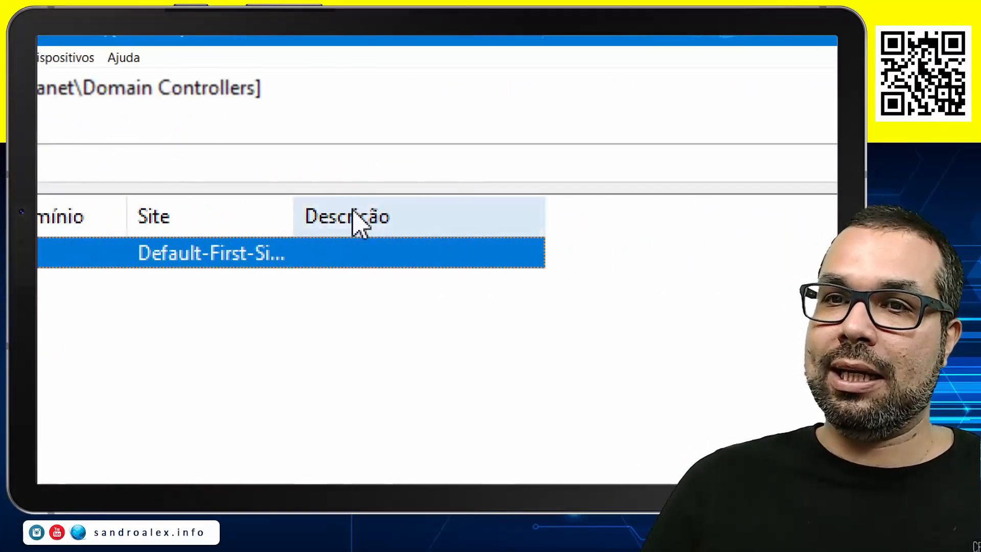
{"action": "left_click_drag", "start_coordinate": [294, 218], "coordinate": [405, 215]}
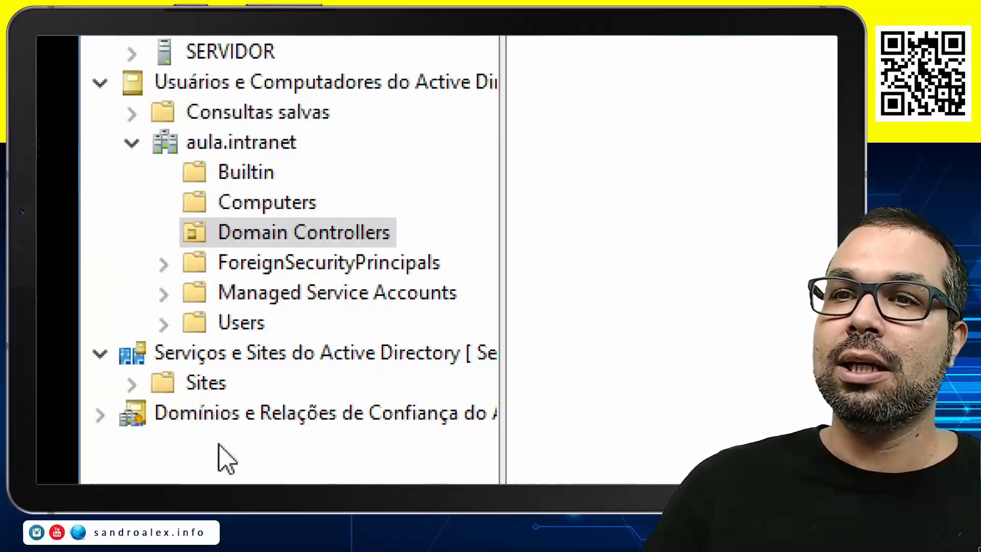
Check the ForeignSecurityPrincipals and Managed Service Accounts containers, and open Users with its name and type columns widened
{"action": "left_click", "coordinate": [333, 267]}
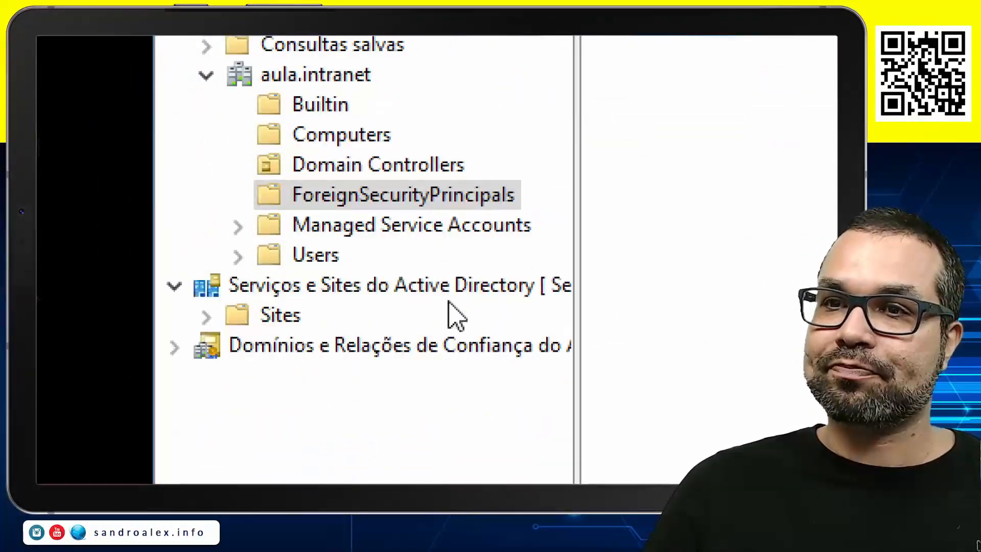
{"action": "left_click", "coordinate": [466, 229]}
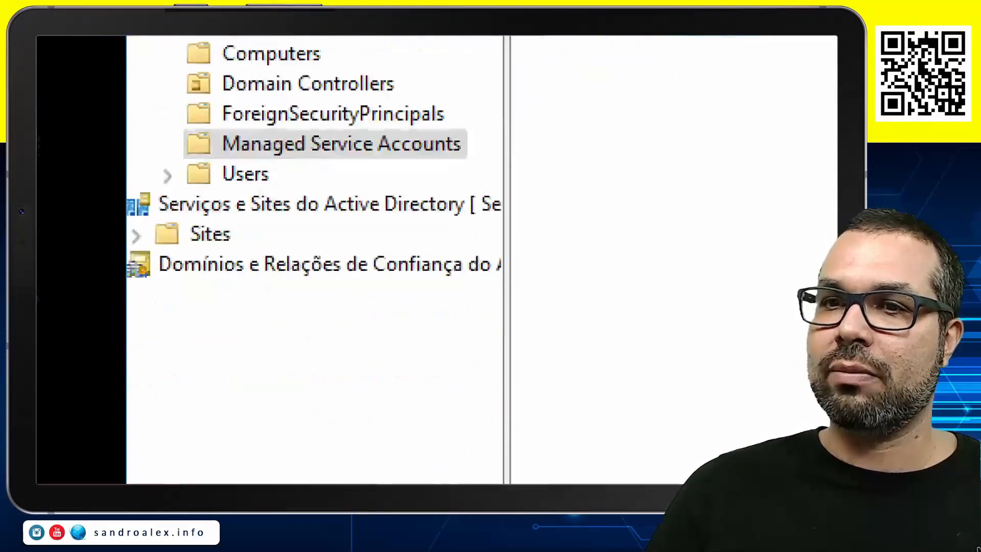
{"action": "left_click", "coordinate": [288, 178]}
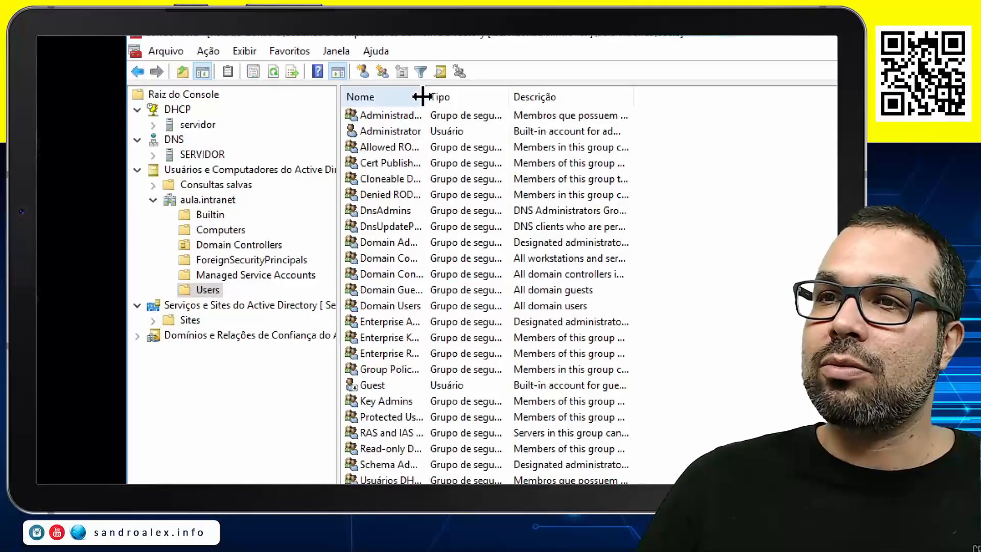
{"action": "left_click_drag", "start_coordinate": [422, 96], "coordinate": [561, 99]}
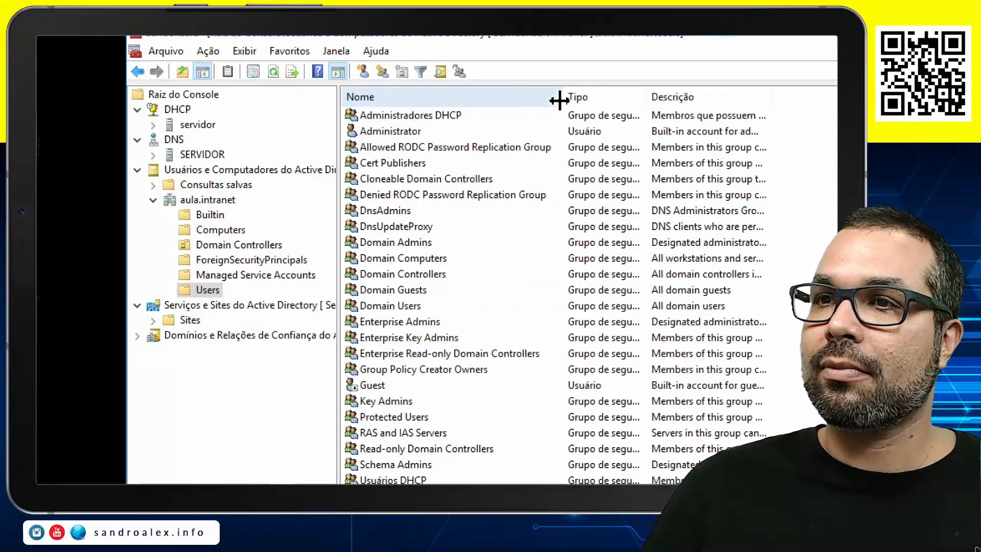
{"action": "left_click_drag", "start_coordinate": [646, 96], "coordinate": [802, 96]}
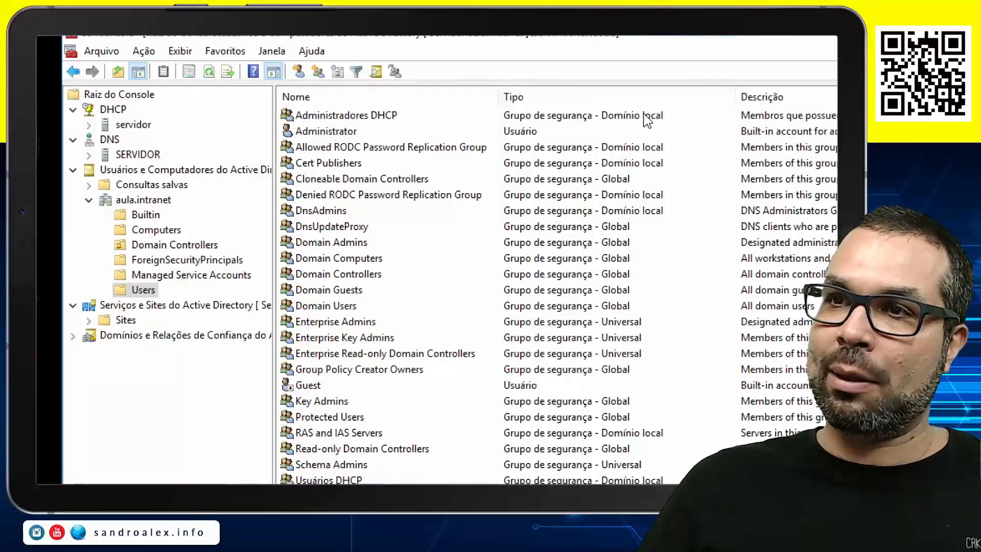
Examine the types and descriptions of Users entries such as Administradores DHCP, Administrator, DnsAdmins, Domain Admins and Guest, widening the description column
{"action": "left_click", "coordinate": [622, 118]}
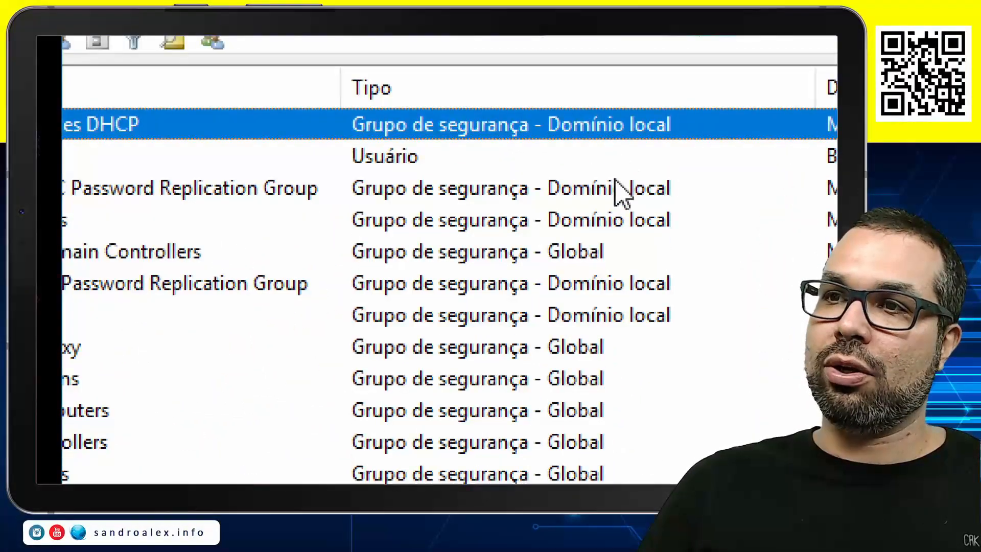
{"action": "left_click", "coordinate": [556, 254]}
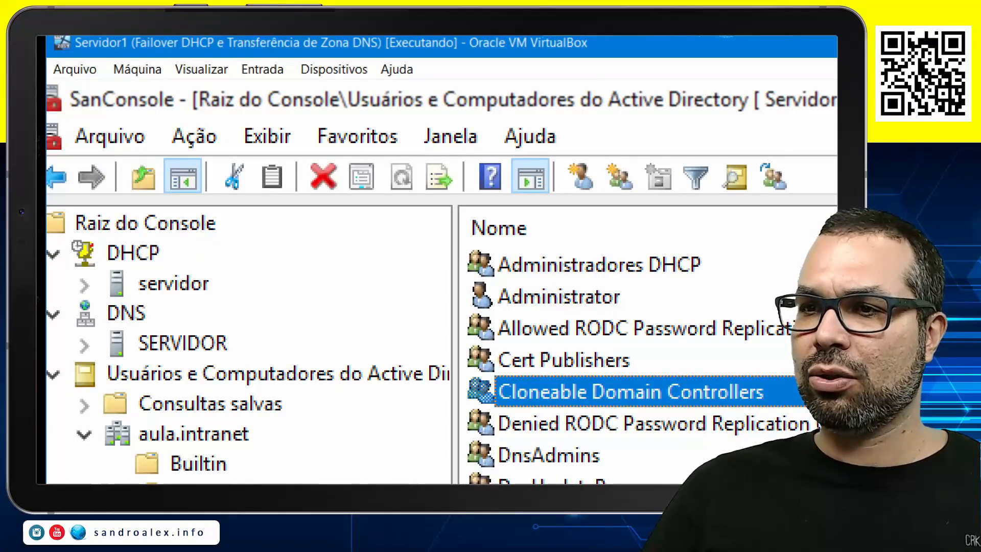
{"action": "left_click", "coordinate": [559, 297]}
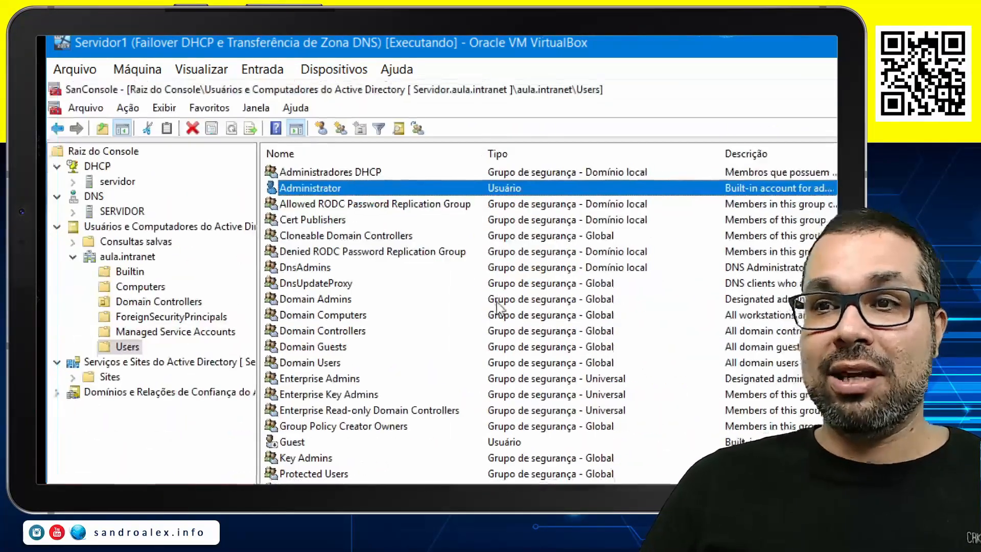
{"action": "left_click", "coordinate": [562, 451]}
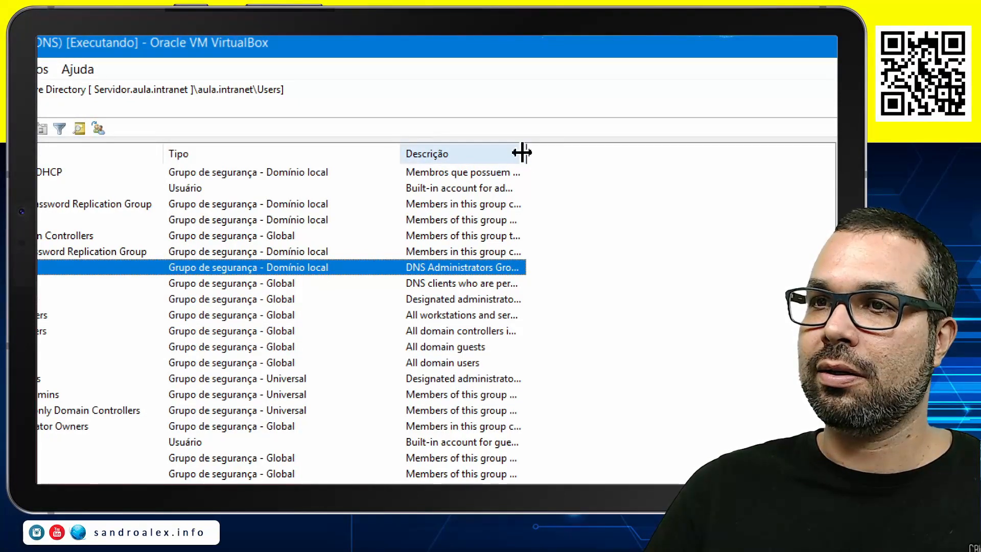
{"action": "left_click_drag", "start_coordinate": [522, 152], "coordinate": [736, 154]}
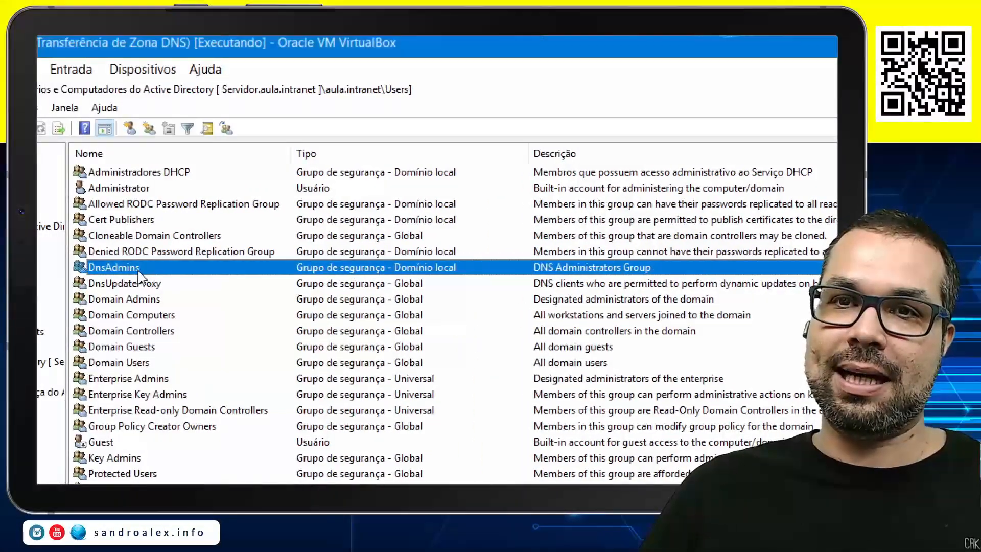
{"action": "left_click", "coordinate": [177, 174]}
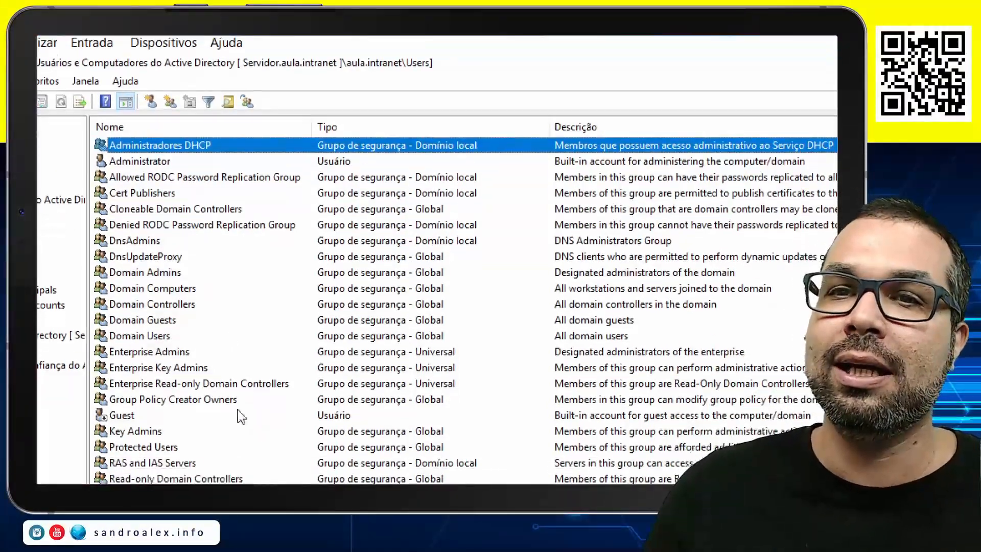
{"action": "left_click", "coordinate": [154, 276]}
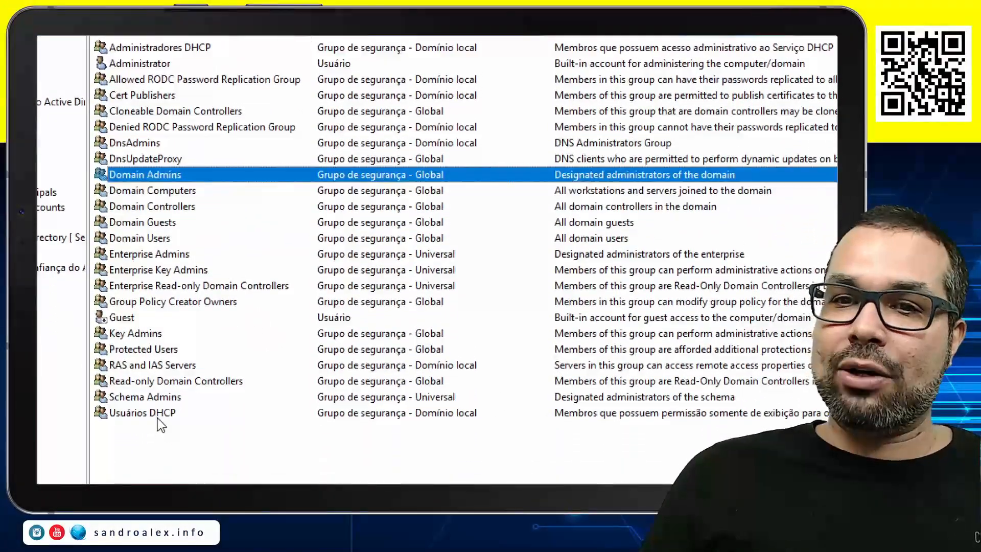
{"action": "left_click", "coordinate": [158, 418]}
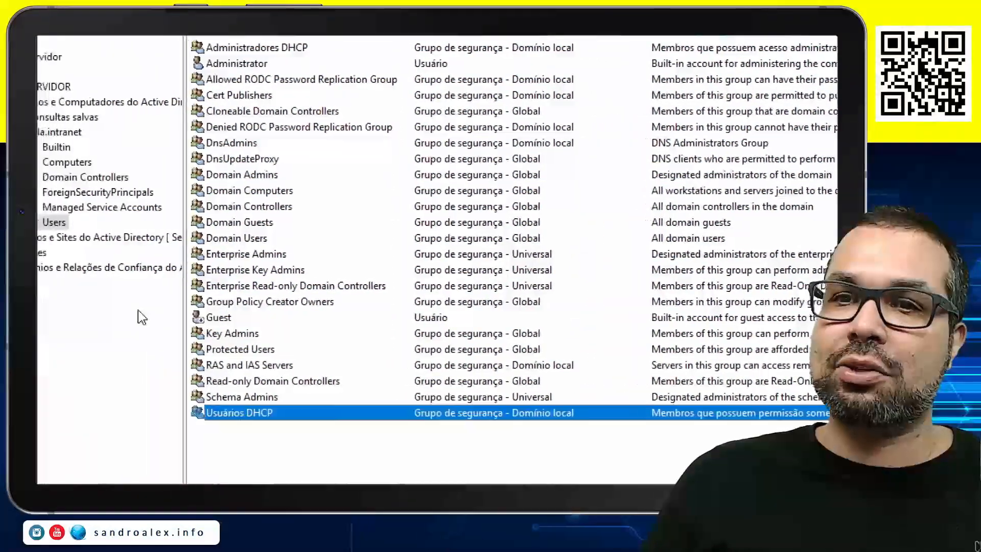
{"action": "left_click", "coordinate": [227, 319]}
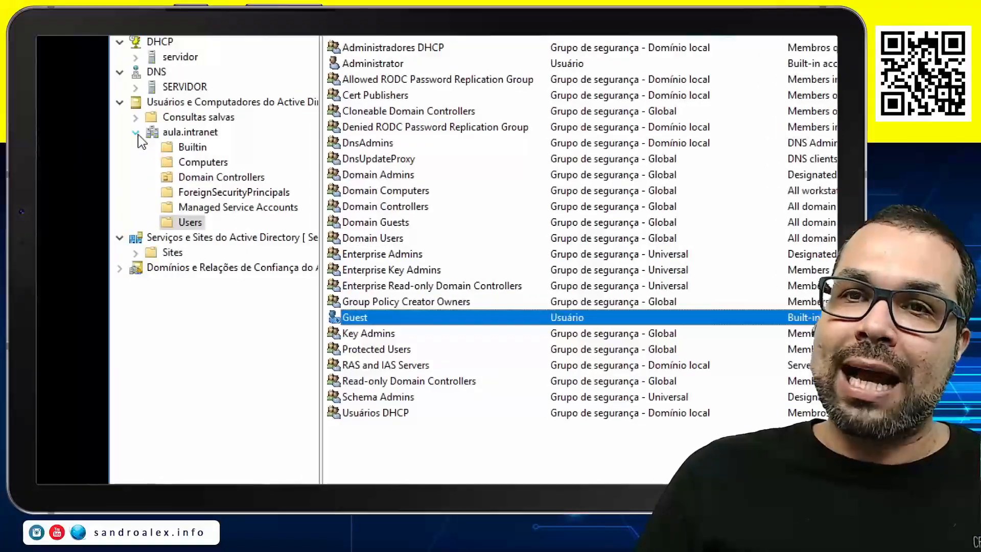
Collapse the aula.intranet domain, expand Sites under Serviços e Sites do Active Directory, and examine its entries with the name and type columns widened
{"action": "left_click", "coordinate": [136, 133]}
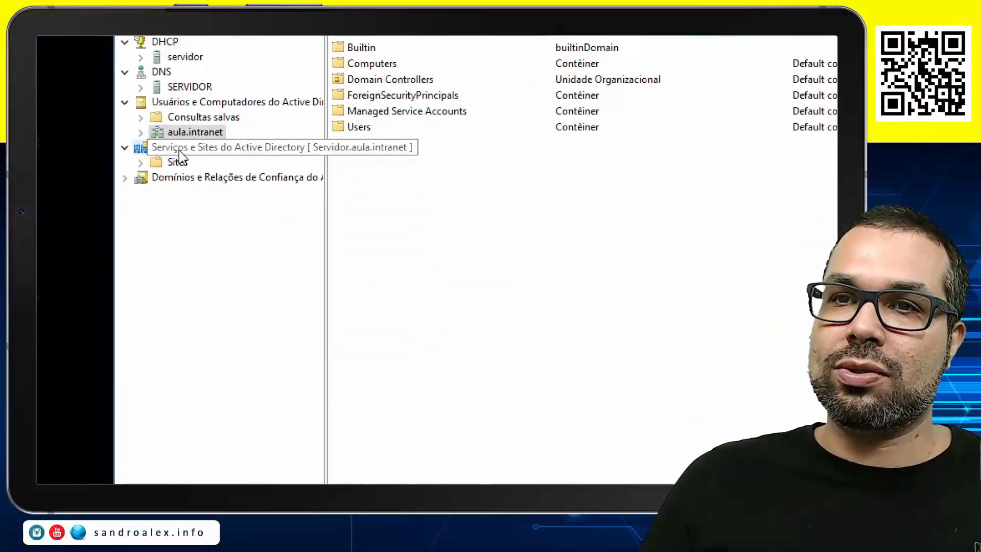
{"action": "left_click", "coordinate": [199, 150]}
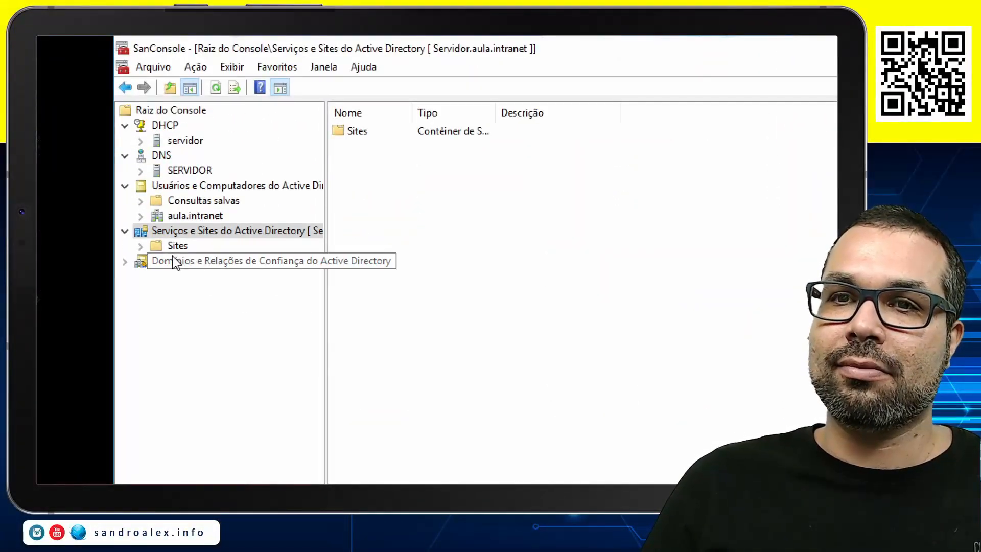
{"action": "left_click", "coordinate": [174, 246]}
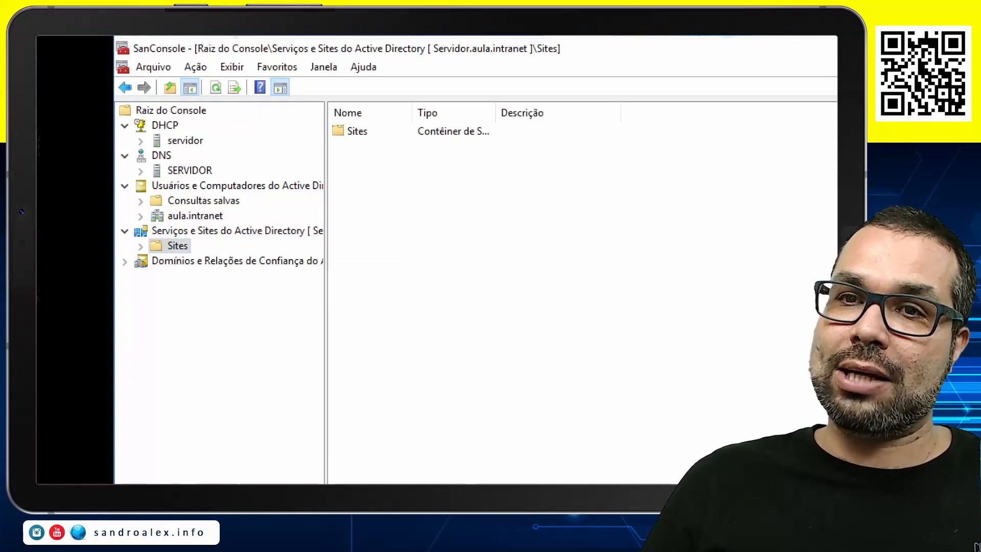
{"action": "left_click", "coordinate": [141, 246]}
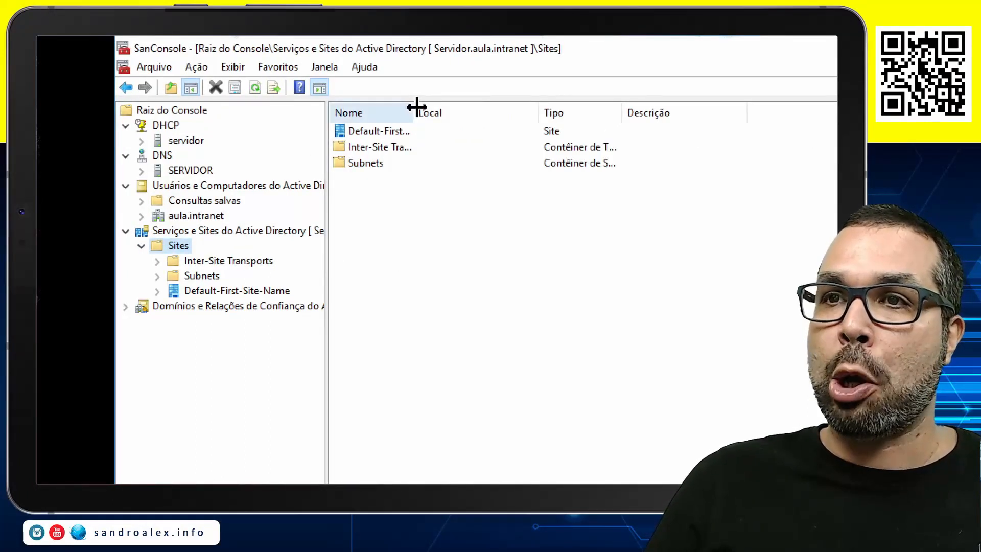
{"action": "left_click_drag", "start_coordinate": [416, 106], "coordinate": [500, 102]}
{"action": "left_click", "coordinate": [408, 137]}
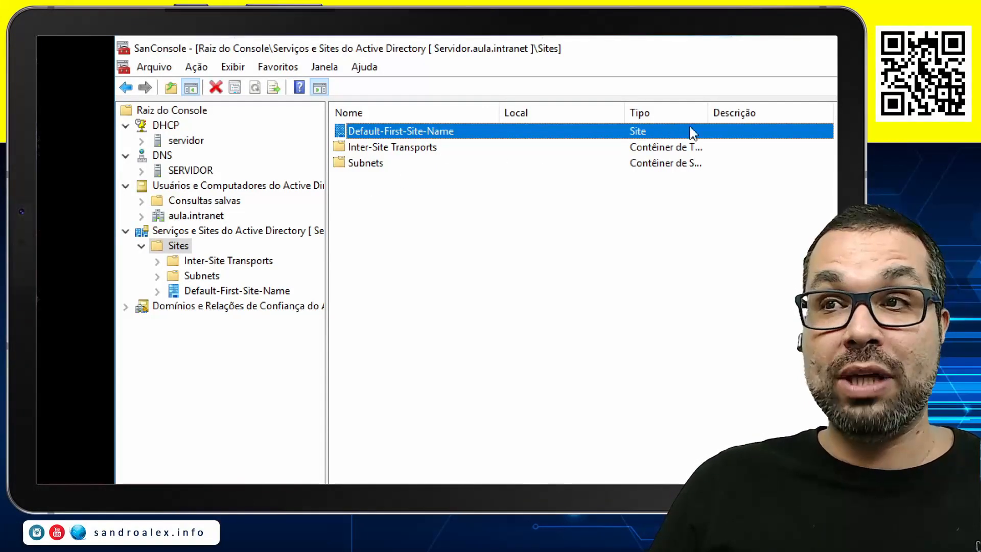
{"action": "left_click_drag", "start_coordinate": [707, 110], "coordinate": [785, 111]}
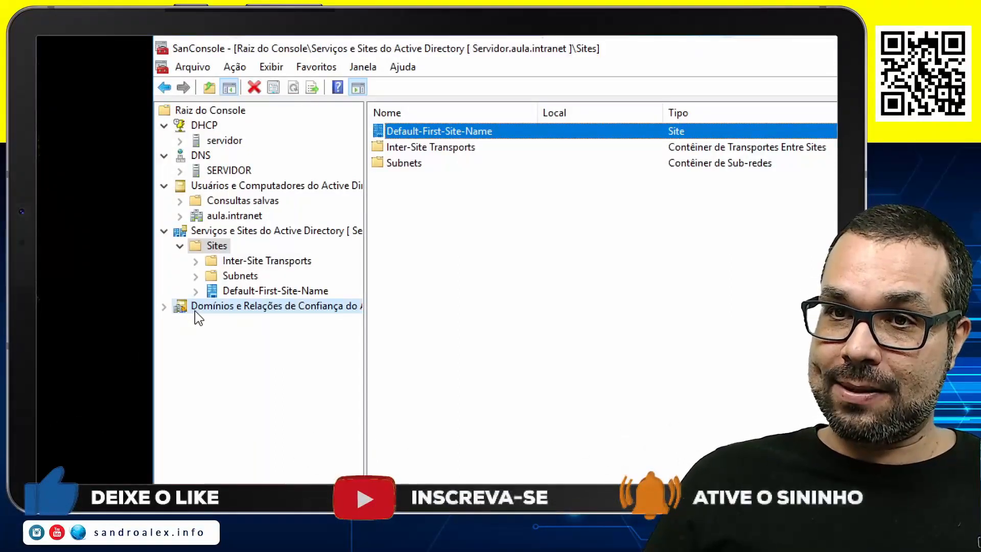
Expand Domínios e Relações de Confiança do Active Directory and check the aula.intranet domain in it
{"action": "left_click", "coordinate": [195, 307]}
{"action": "double_click", "coordinate": [195, 308]}
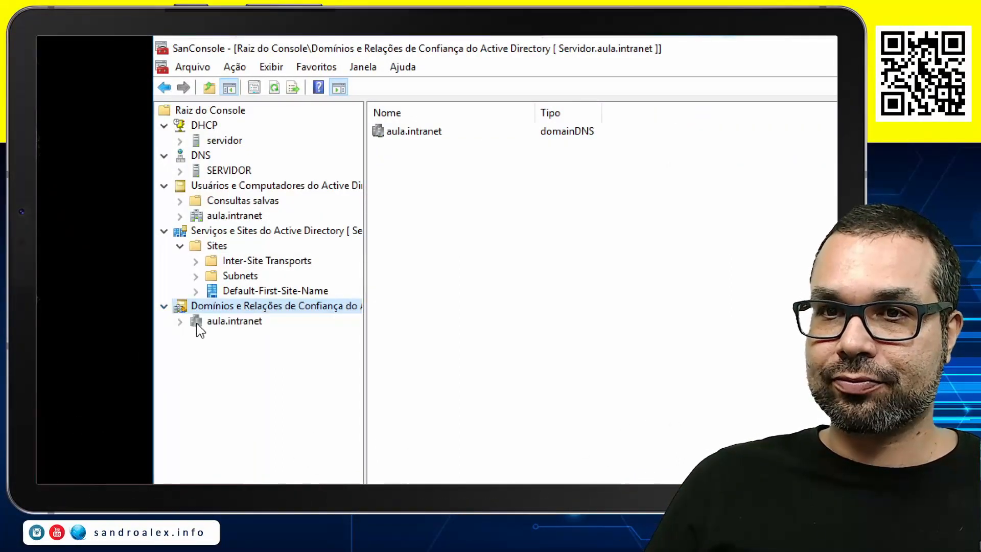
{"action": "left_click", "coordinate": [198, 324]}
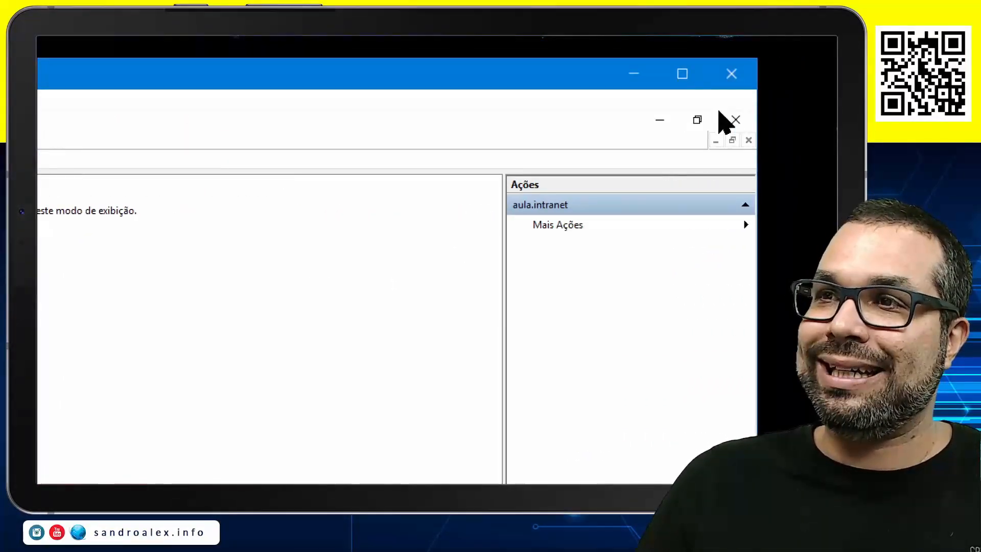
Close the management console and save its settings to SanConsole
{"action": "left_click", "coordinate": [734, 119]}
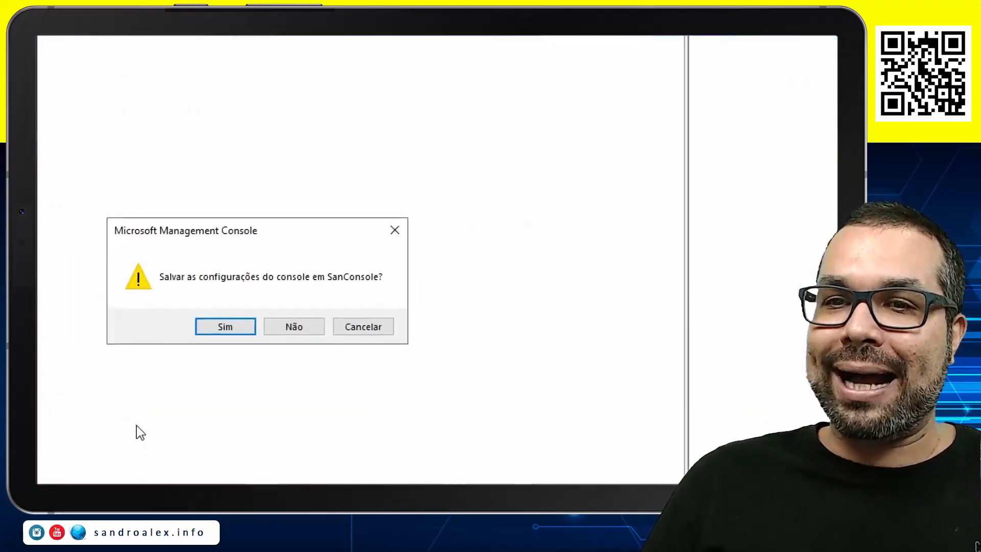
{"action": "left_click", "coordinate": [238, 331]}
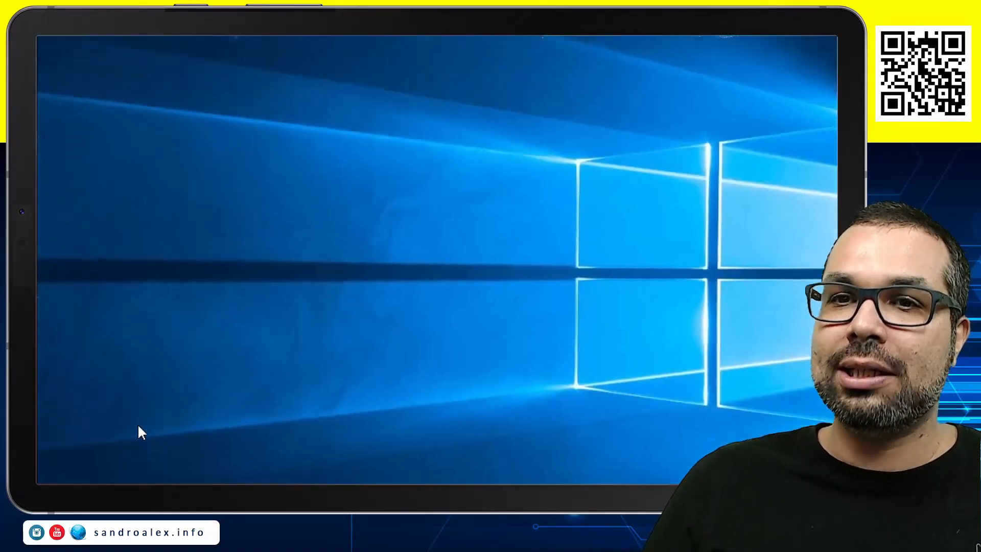
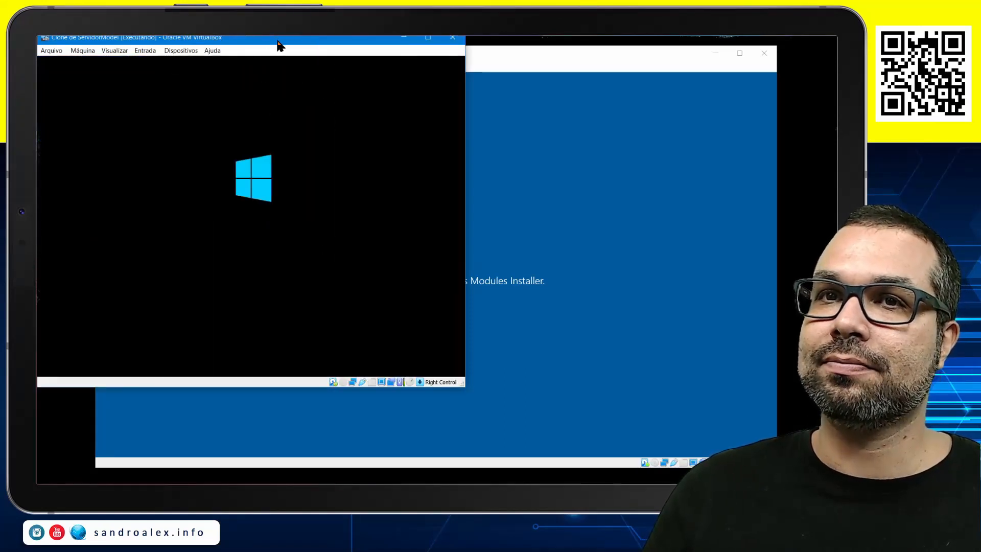
Reposition and enlarge the window of the Clone de ServidorModel virtual machine
{"action": "left_click_drag", "start_coordinate": [281, 44], "coordinate": [335, 61]}
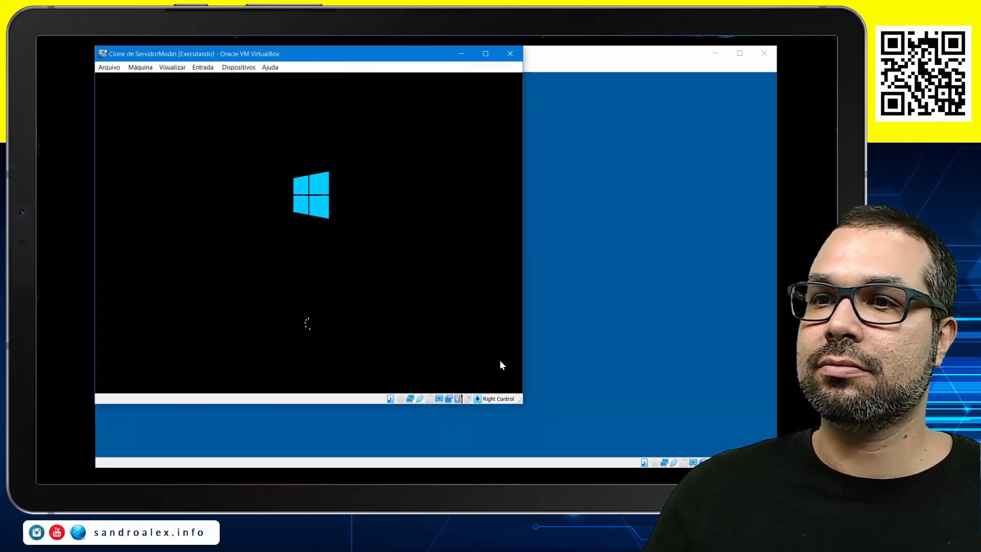
{"action": "left_click_drag", "start_coordinate": [519, 400], "coordinate": [777, 466]}
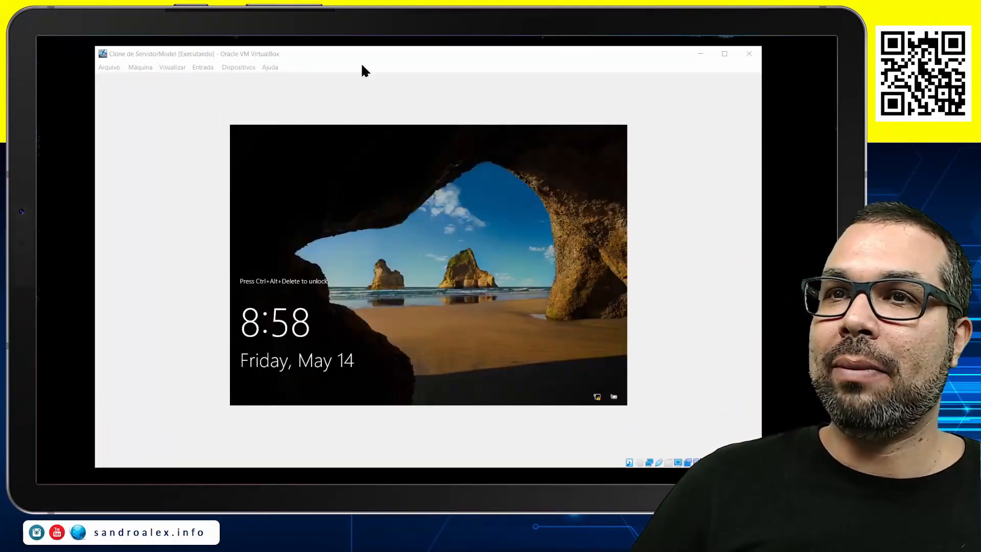
{"action": "left_click", "coordinate": [362, 57]}
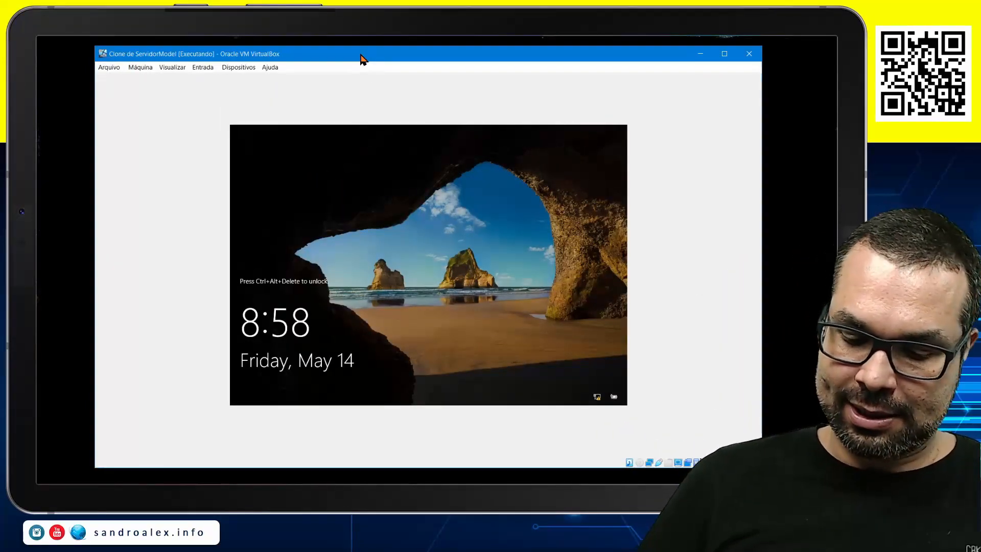
Unlock the cloned server and sign in as Administrator with the account password
{"action": "key", "text": "ctrl+Delete"}
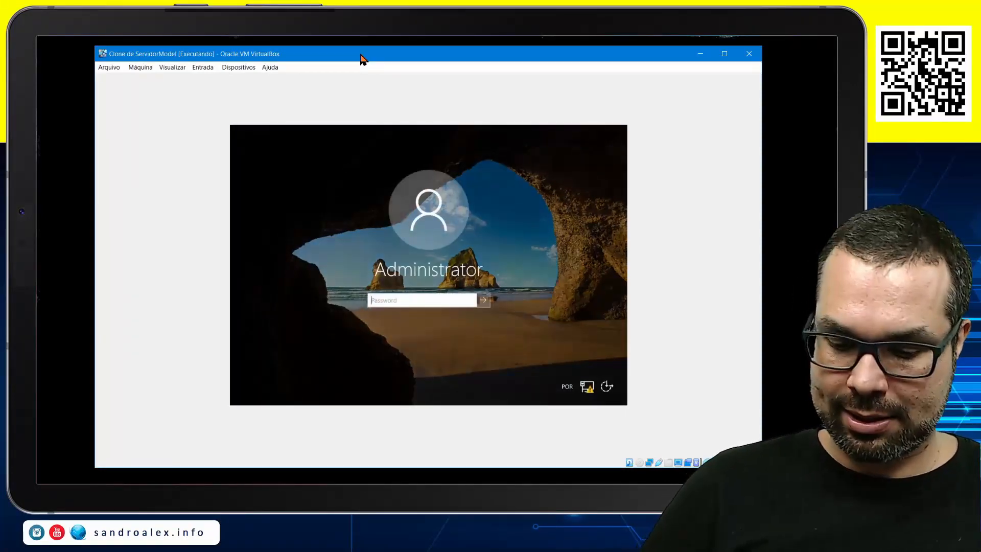
{"action": "type", "text": "****"}
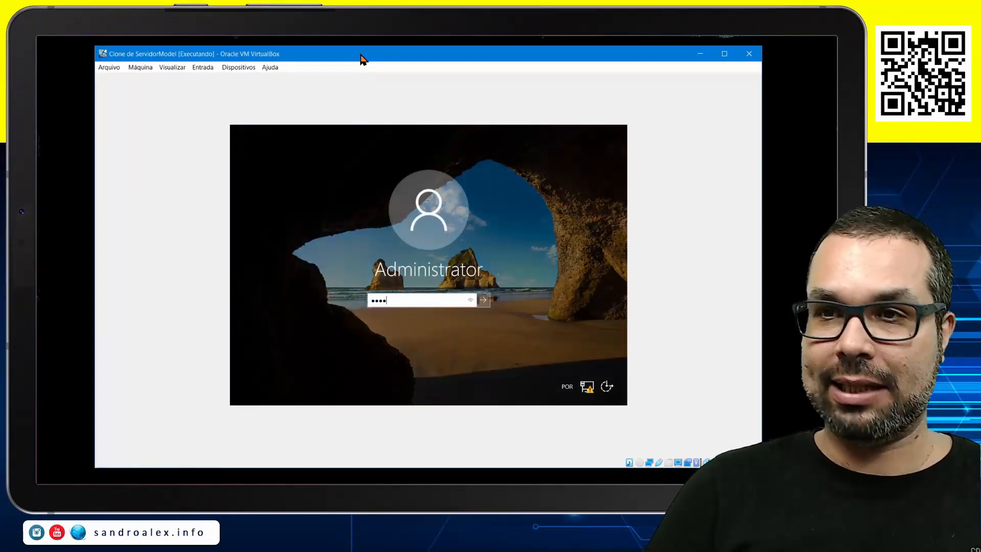
{"action": "type", "text": "***"}
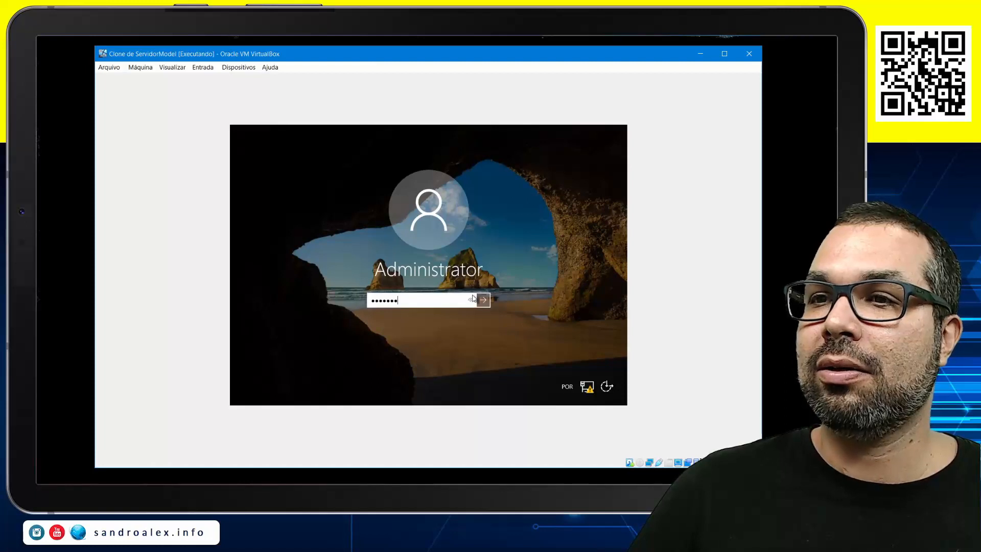
{"action": "left_click_drag", "start_coordinate": [472, 298], "coordinate": [471, 299]}
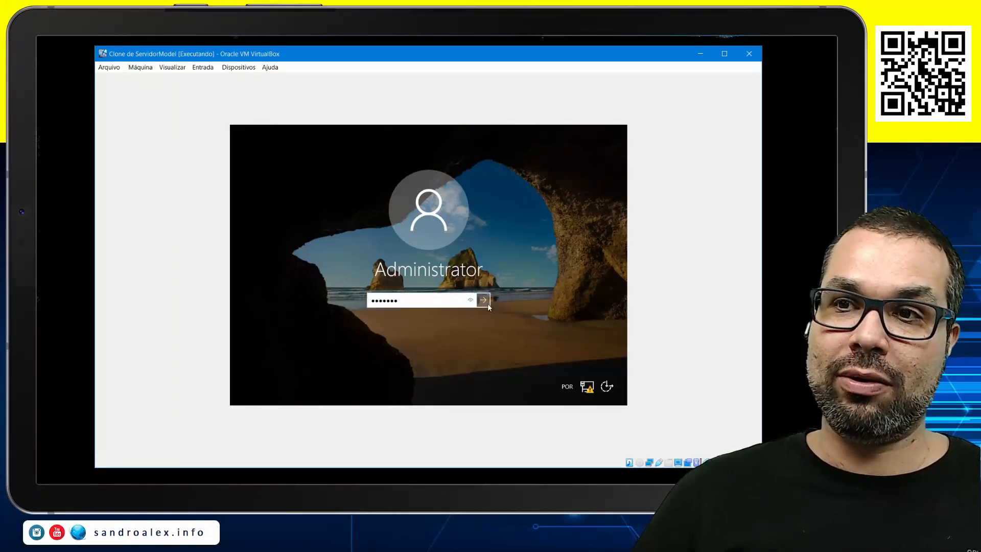
{"action": "left_click", "coordinate": [483, 301]}
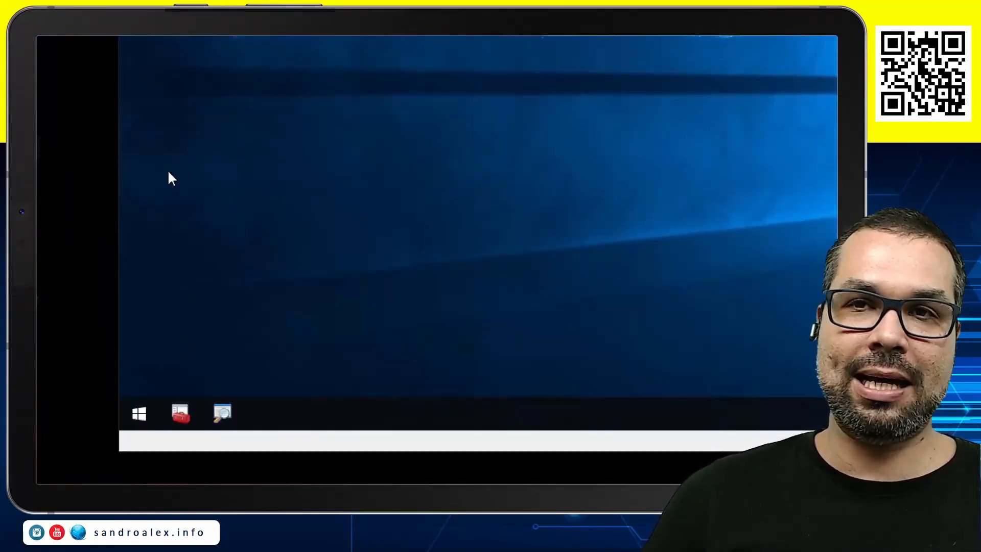
Check which snap-ins SanConsole contains on the cloned server, widening the console tree, and close it without saving
{"action": "left_click", "coordinate": [181, 416]}
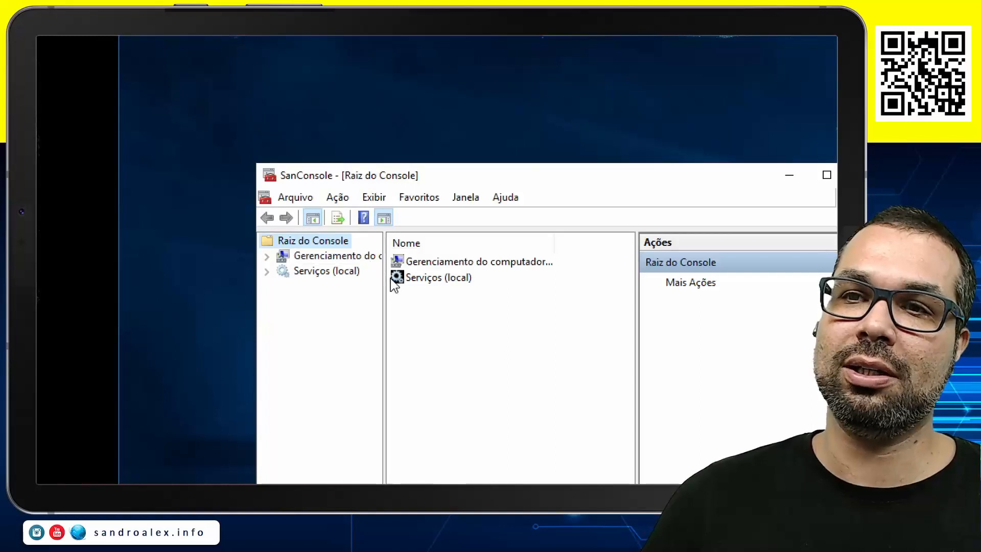
{"action": "left_click_drag", "start_coordinate": [384, 288], "coordinate": [467, 292]}
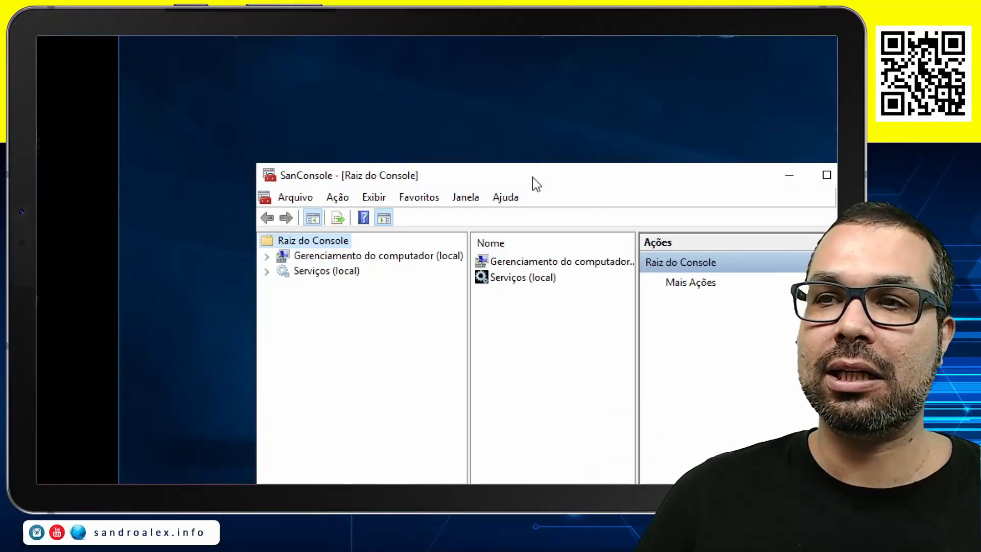
{"action": "left_click", "coordinate": [732, 177]}
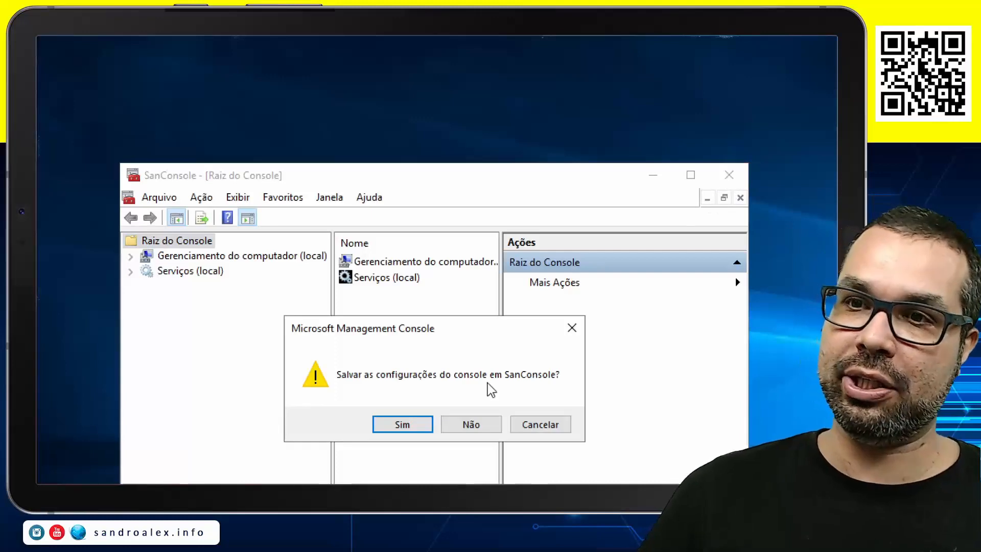
{"action": "left_click", "coordinate": [471, 424]}
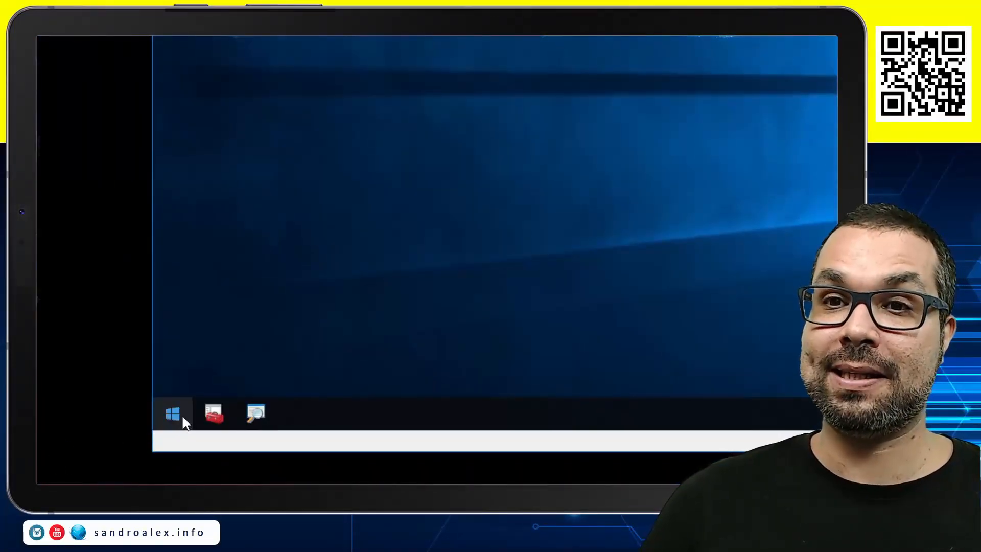
Run netstat -na in a new Command Prompt on the cloned server and examine its listening TCP and UDP ports
{"action": "key", "text": "super+r"}
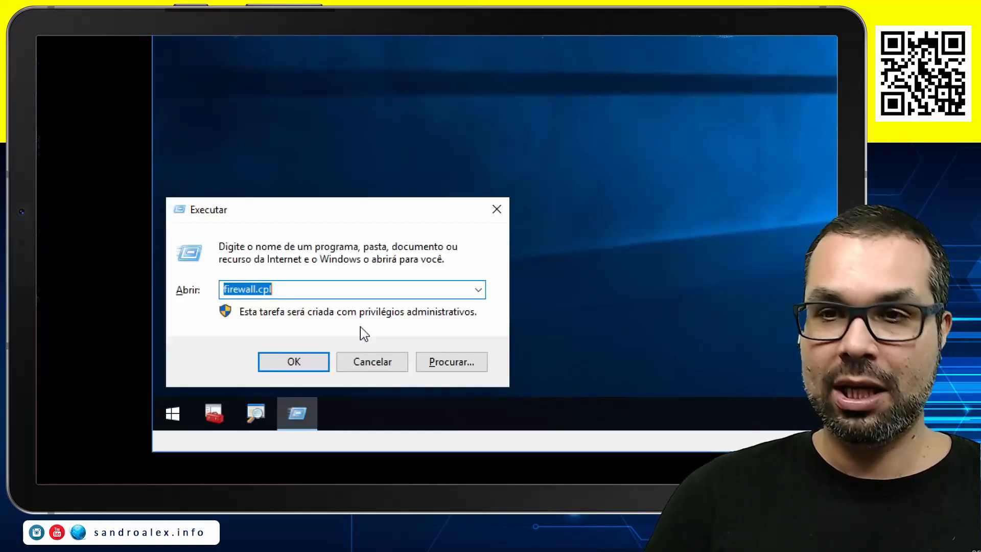
{"action": "type", "text": "cmd"}
{"action": "key", "text": "Return"}
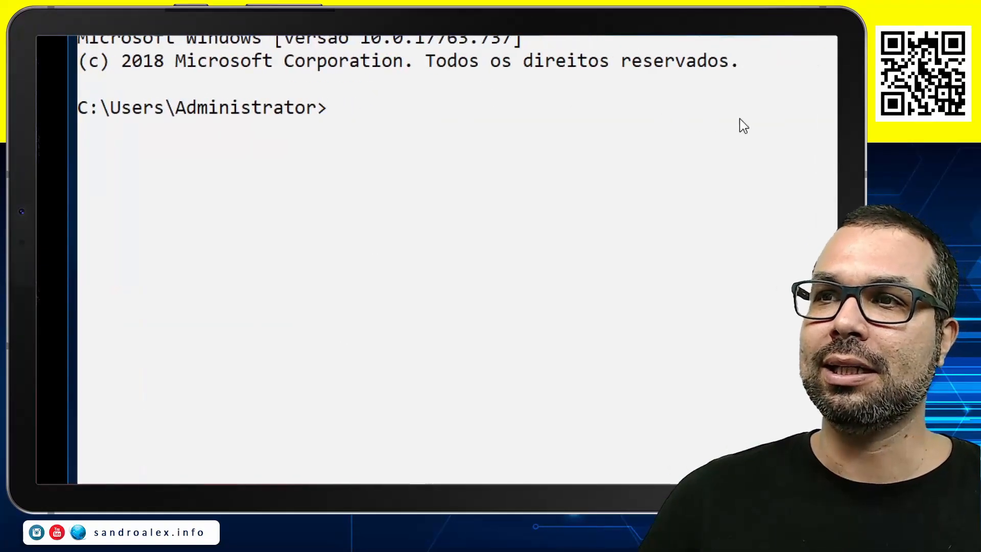
{"action": "type", "text": "netstat"}
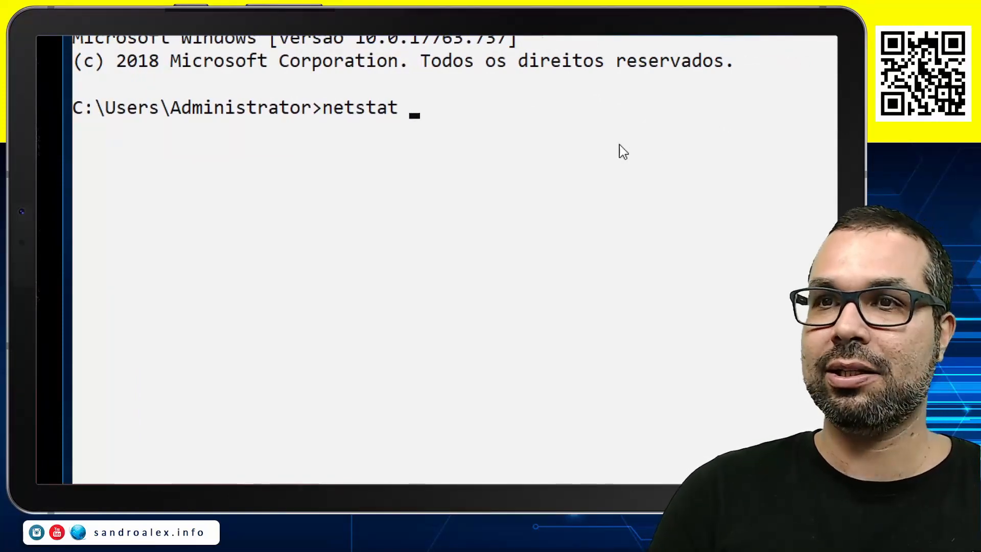
{"action": "type", "text": " -na"}
{"action": "key", "text": "Return"}
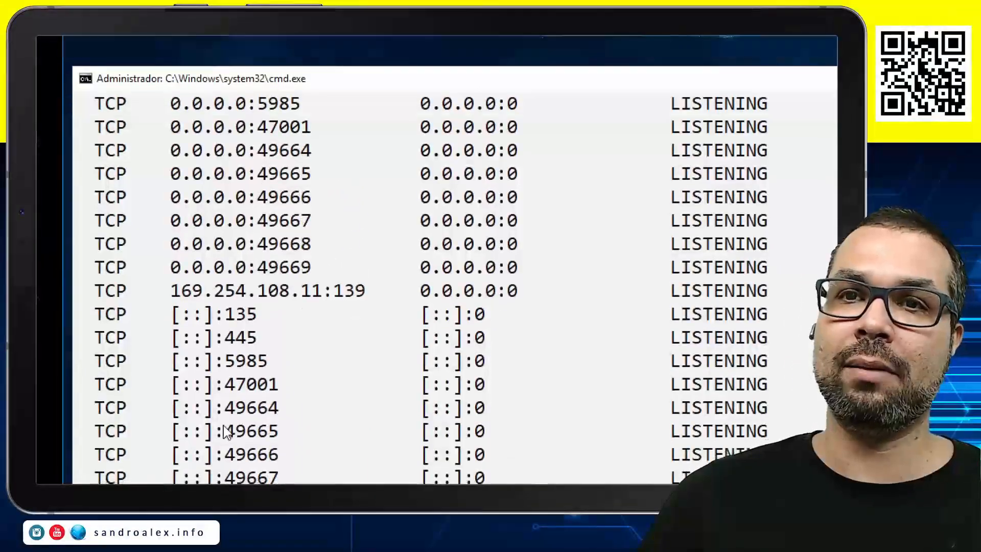
{"action": "scroll", "coordinate": [229, 432], "scroll_direction": "up", "scroll_amount": 3}
{"action": "scroll", "coordinate": [246, 438], "scroll_direction": "down", "scroll_amount": 4}
{"action": "scroll", "coordinate": [247, 410], "scroll_direction": "down", "scroll_amount": 5}
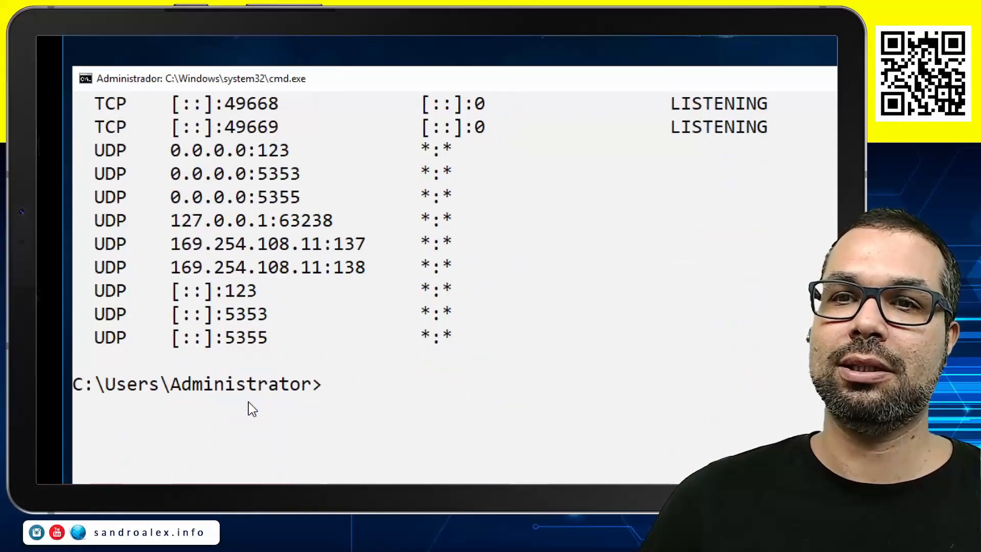
{"action": "scroll", "coordinate": [279, 182], "scroll_direction": "up", "scroll_amount": 2}
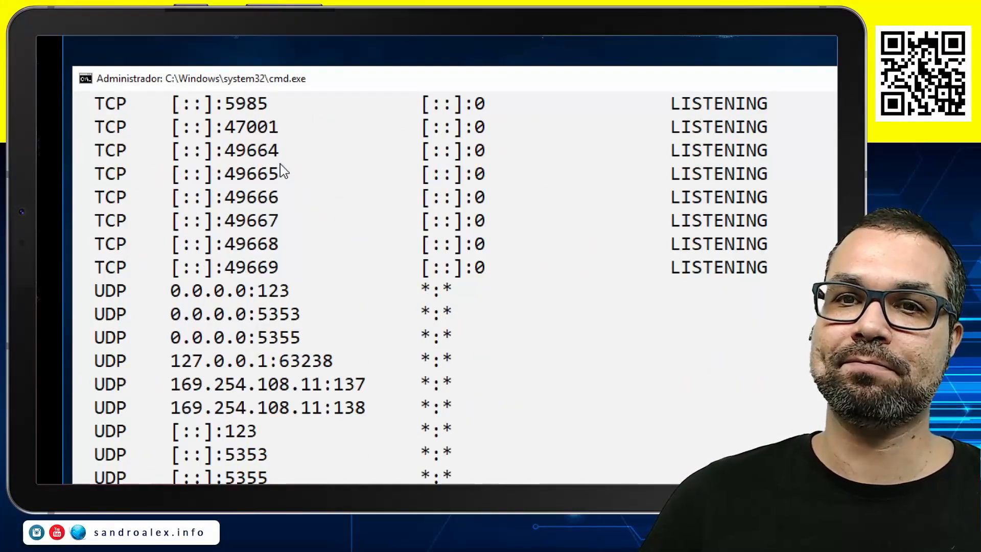
{"action": "scroll", "coordinate": [268, 380], "scroll_direction": "down", "scroll_amount": 1}
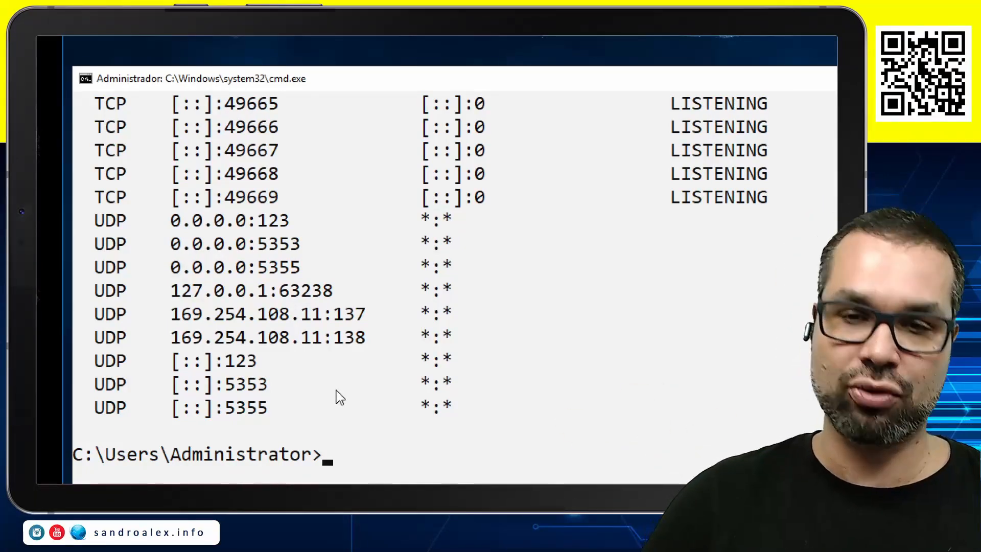
Run ipconfig /all, examine the Ethernet adapter's IP configuration, and close the Command Prompt
{"action": "type", "text": "ipconfig "}
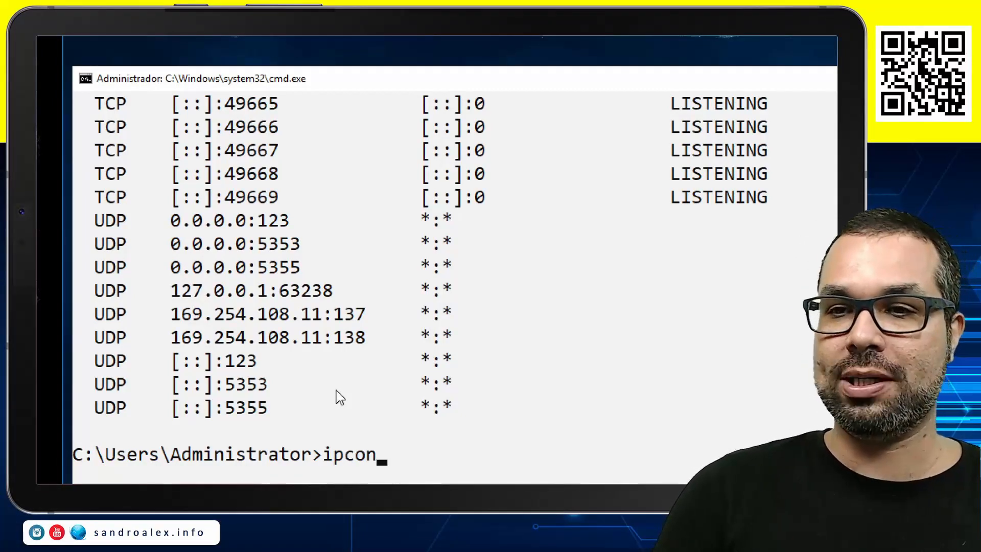
{"action": "type", "text": "/all"}
{"action": "key", "text": "Return"}
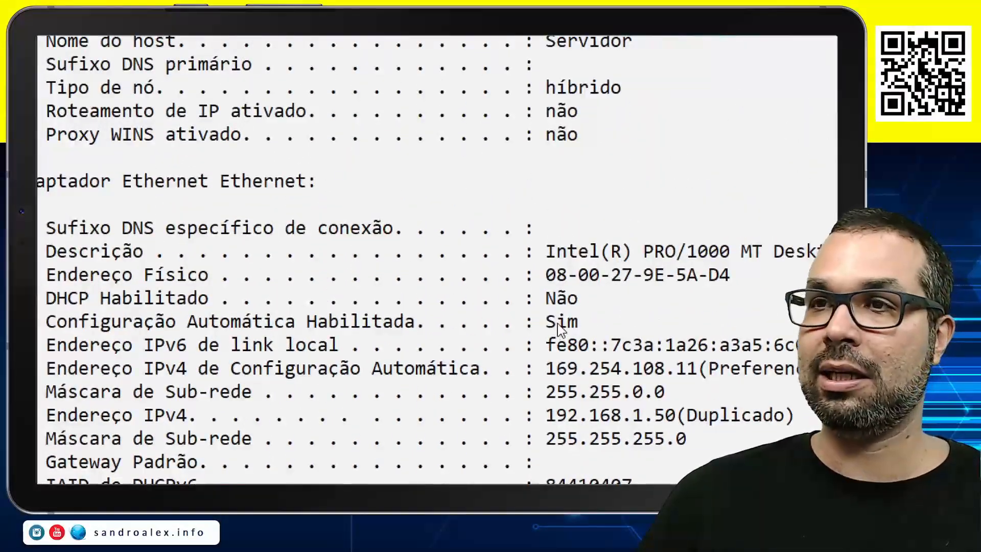
{"action": "left_click", "coordinate": [597, 251]}
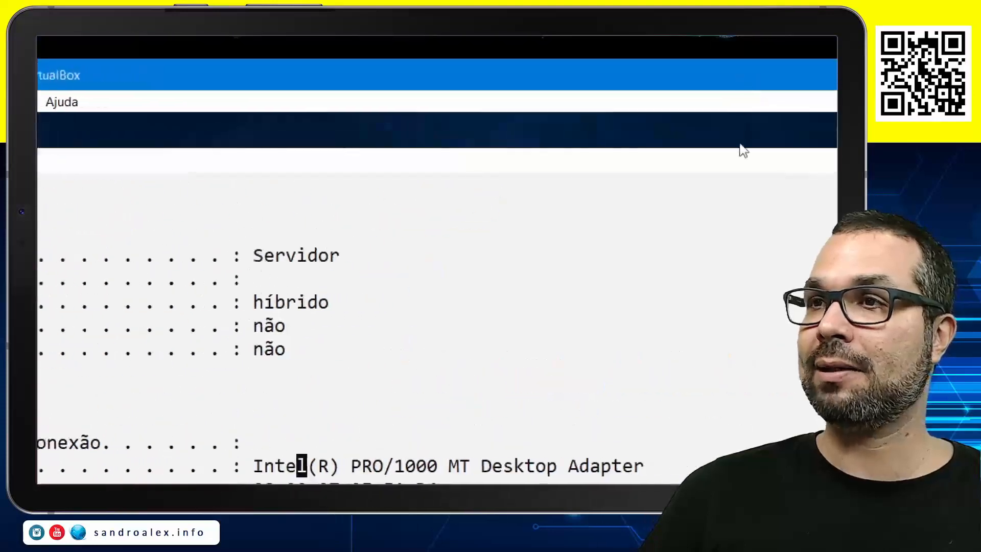
{"action": "left_click", "coordinate": [740, 162]}
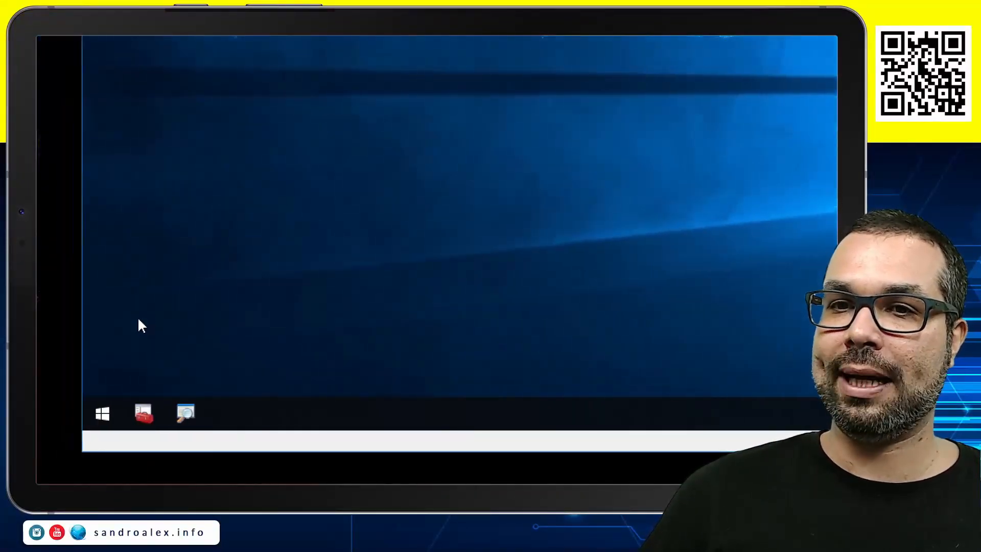
Open the network connections with ncpa.cpl and bring up the status of the Ethernet connection
{"action": "key", "text": "super+r"}
{"action": "type", "text": "n"}
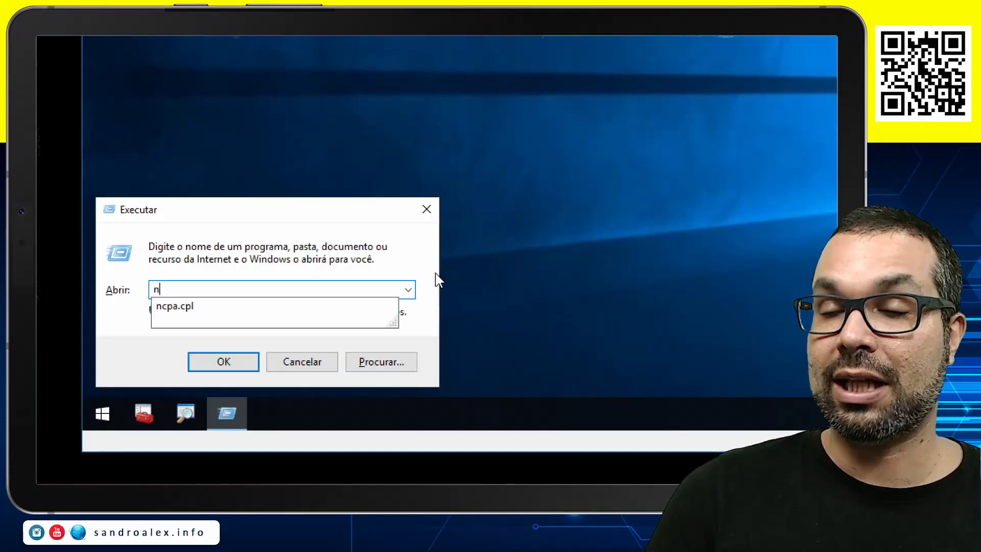
{"action": "key", "text": "Down"}
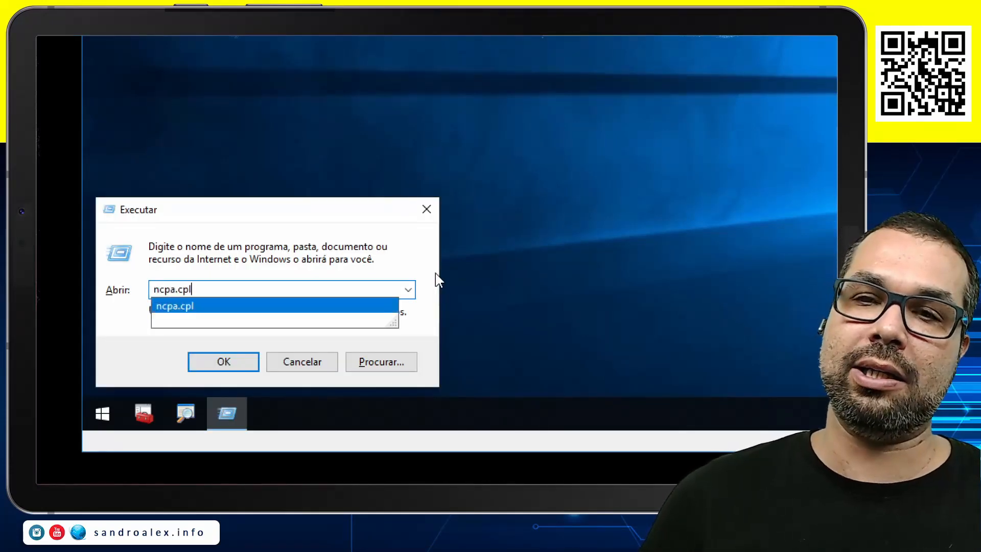
{"action": "key", "text": "Return"}
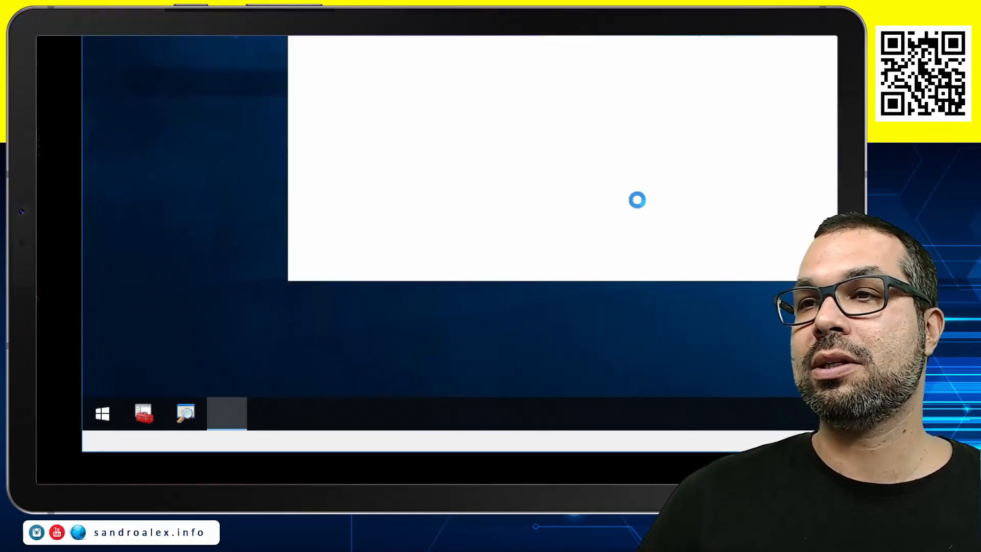
{"action": "double_click", "coordinate": [364, 127]}
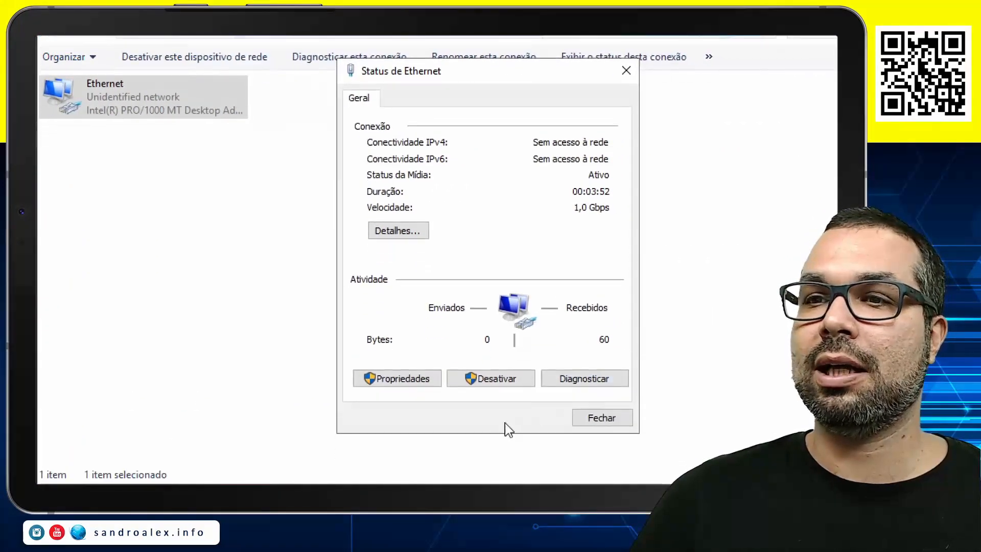
Disable Internet Protocol Version 6 (TCP/IPv6) in the Ethernet connection's properties
{"action": "left_click", "coordinate": [403, 378]}
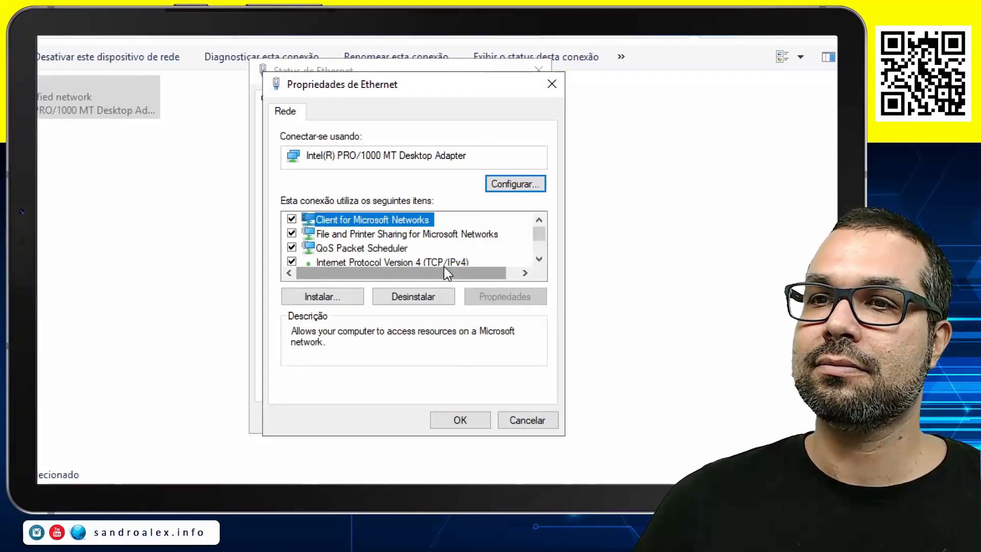
{"action": "scroll", "coordinate": [509, 258], "scroll_direction": "down", "scroll_amount": 2}
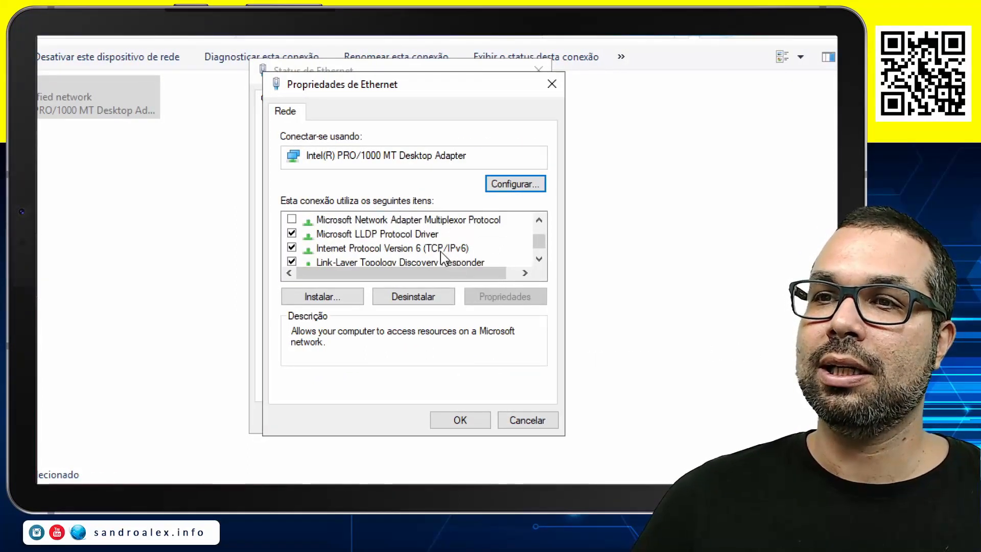
{"action": "left_click", "coordinate": [292, 248]}
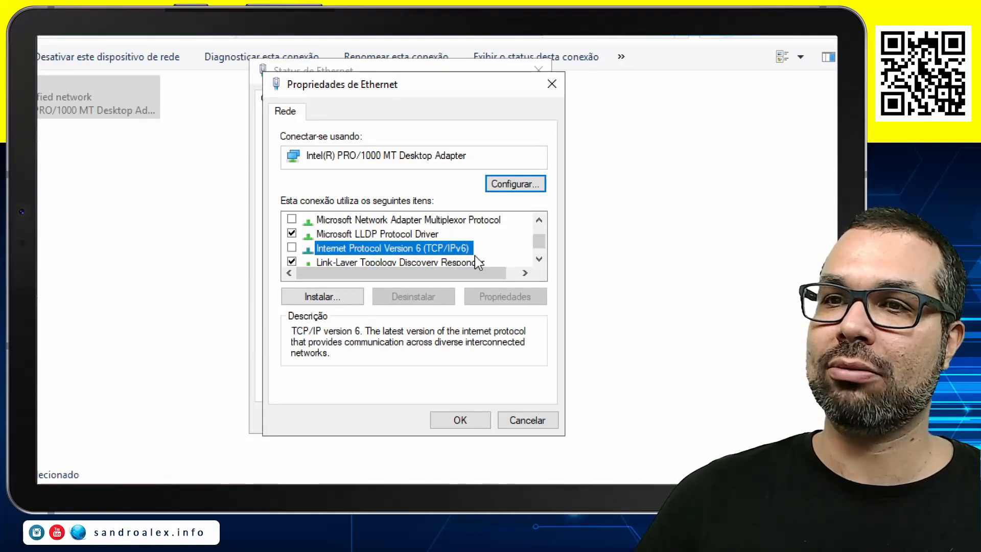
Set the Ethernet connection's IPv4 address and preferred DNS server to 192.168.1.30, and apply the connection properties
{"action": "scroll", "coordinate": [461, 239], "scroll_direction": "up", "scroll_amount": 1}
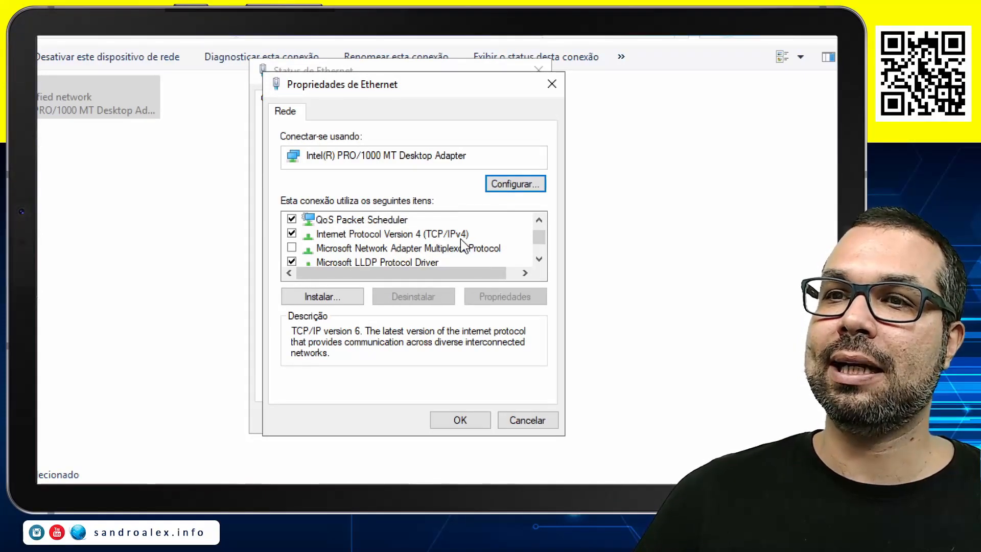
{"action": "double_click", "coordinate": [461, 238]}
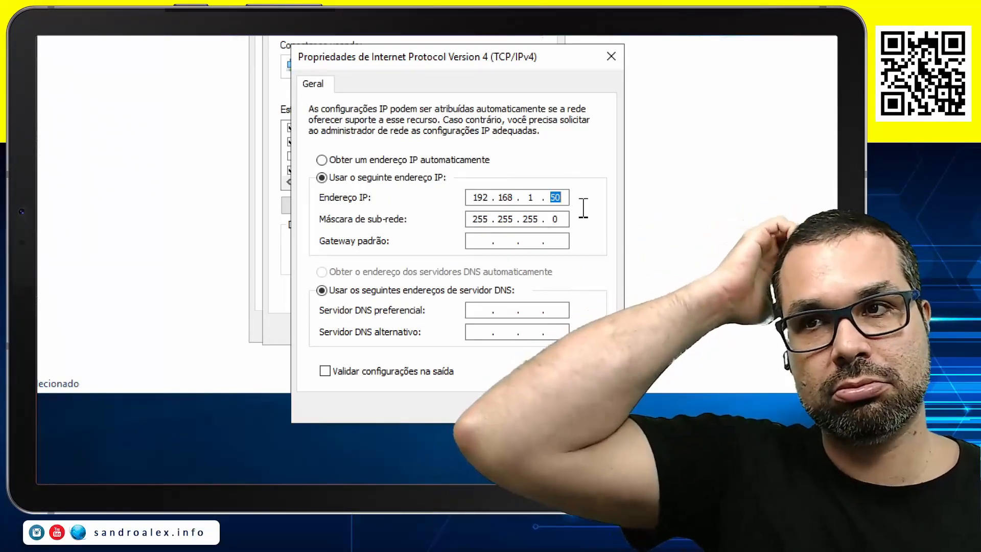
{"action": "type", "text": "30"}
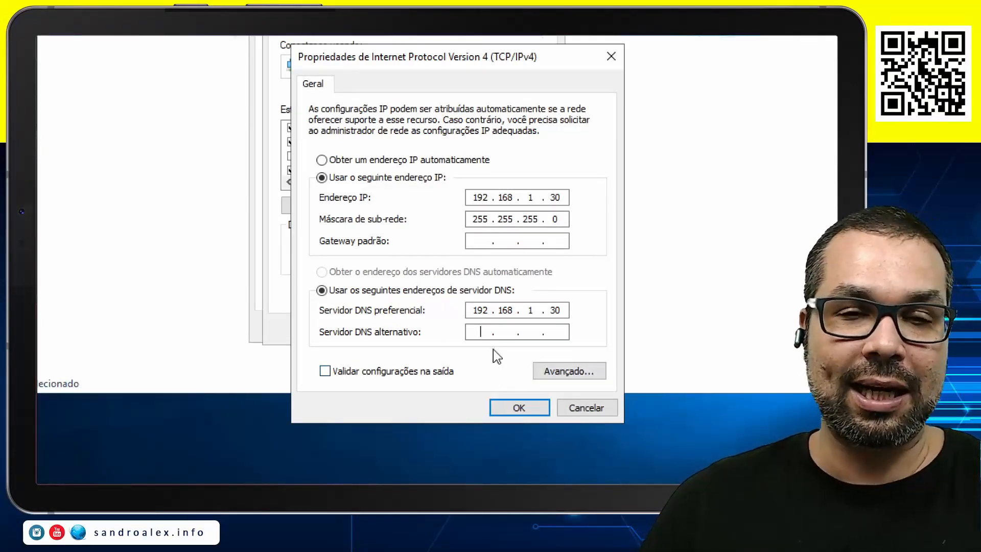
{"action": "left_click", "coordinate": [519, 408]}
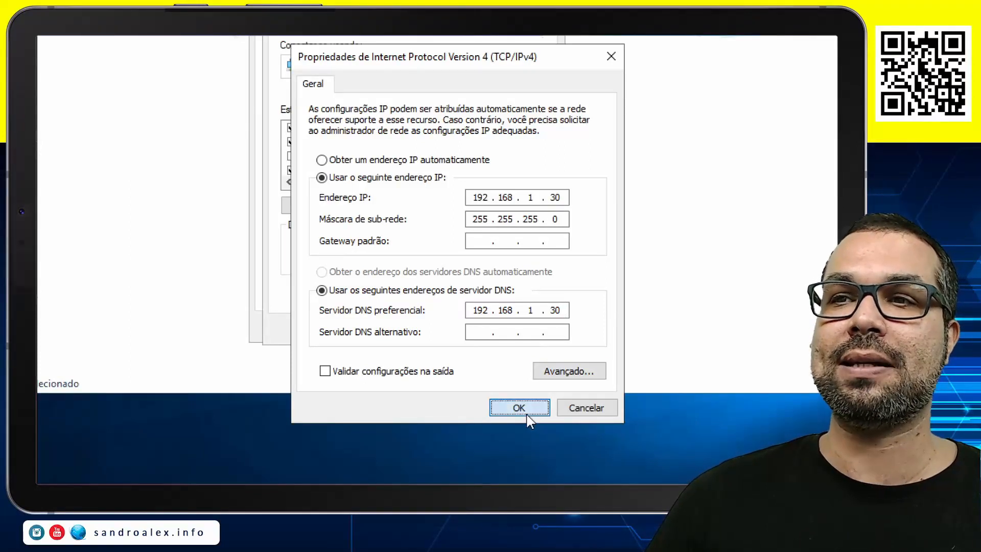
{"action": "left_click", "coordinate": [460, 329]}
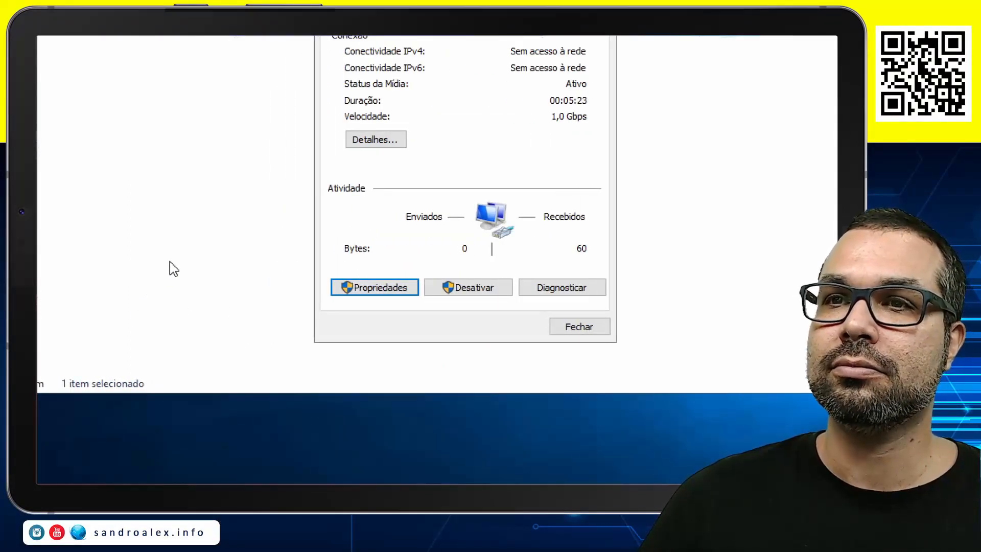
Close the Ethernet connection's status and the network connections window
{"action": "left_click", "coordinate": [575, 332]}
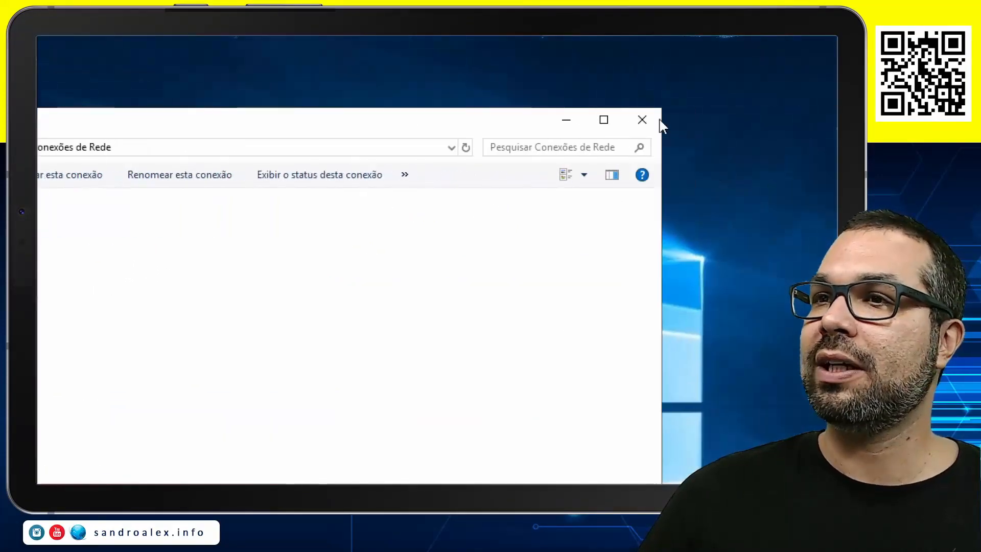
{"action": "left_click", "coordinate": [643, 119]}
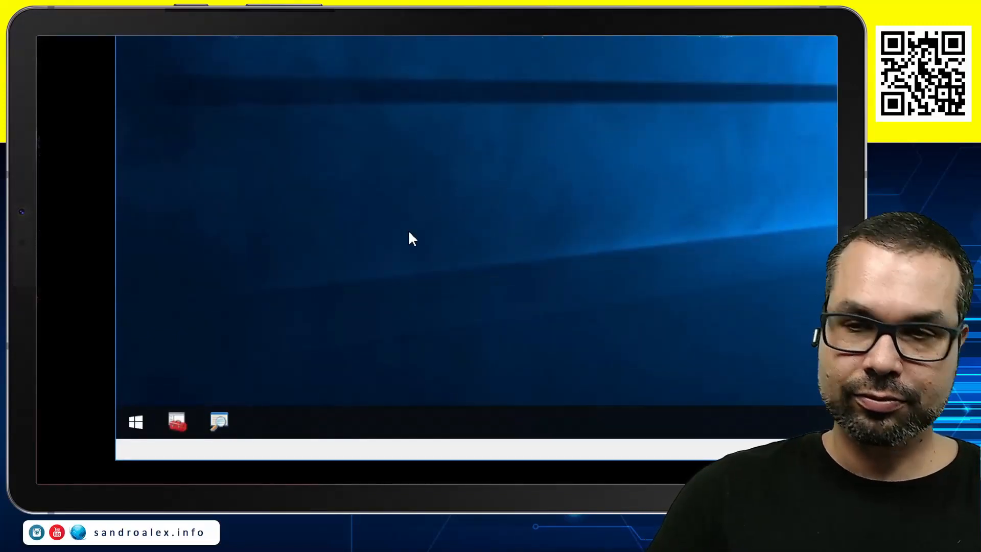
Open the system properties through the Run dialog, examine the computer name and workgroup, and close them without changes
{"action": "key", "text": "super"}
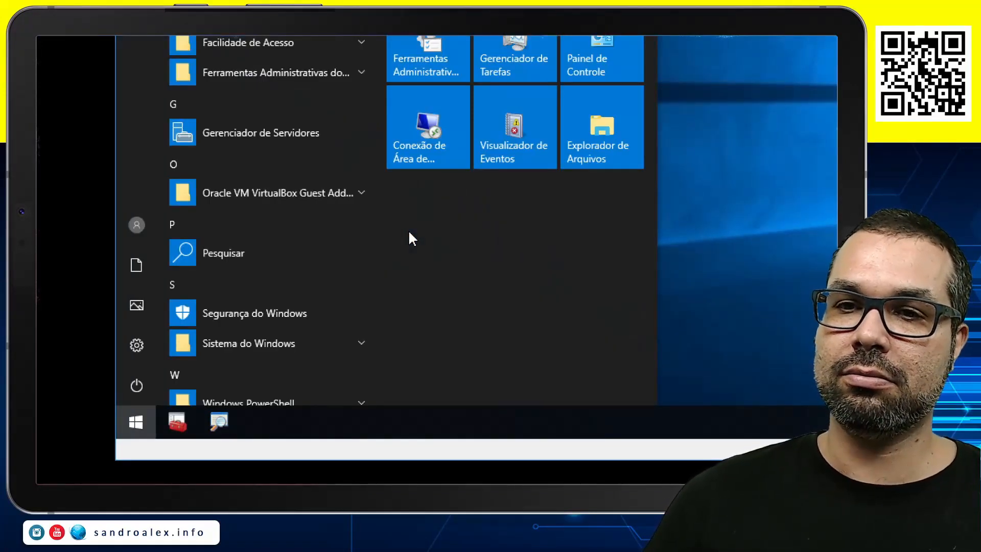
{"action": "key", "text": "Escape"}
{"action": "key", "text": "super+r"}
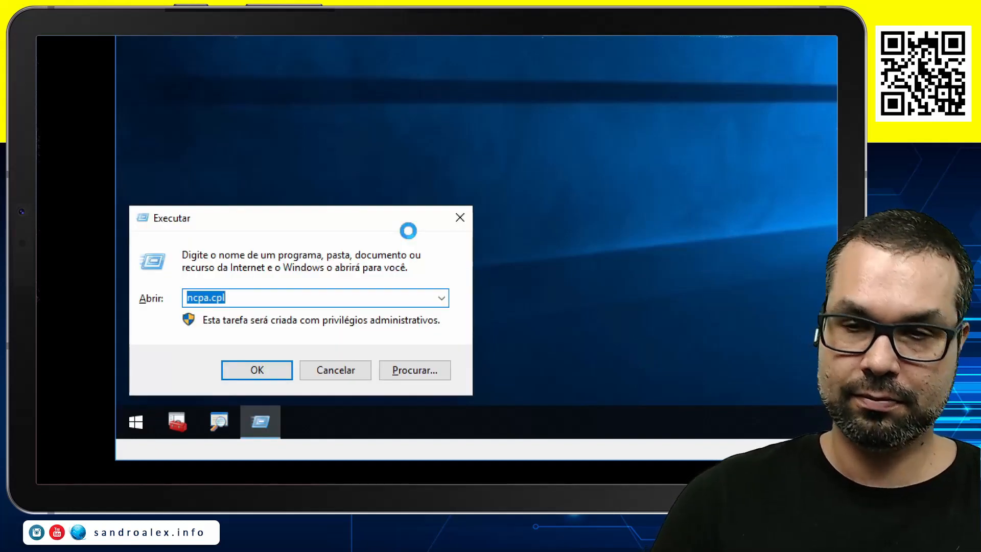
{"action": "type", "text": "sys"}
{"action": "key", "text": "Down"}
{"action": "key", "text": "Return"}
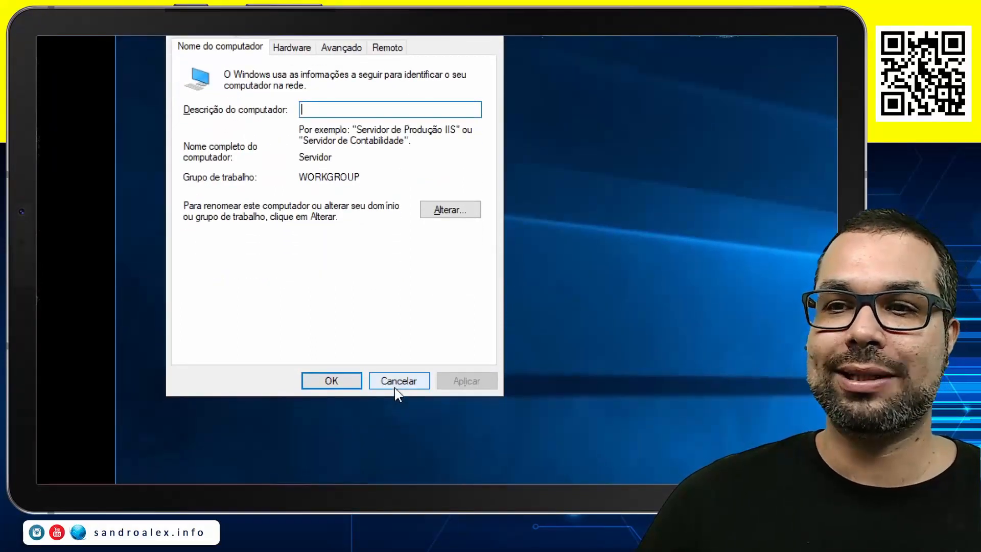
{"action": "left_click", "coordinate": [399, 454]}
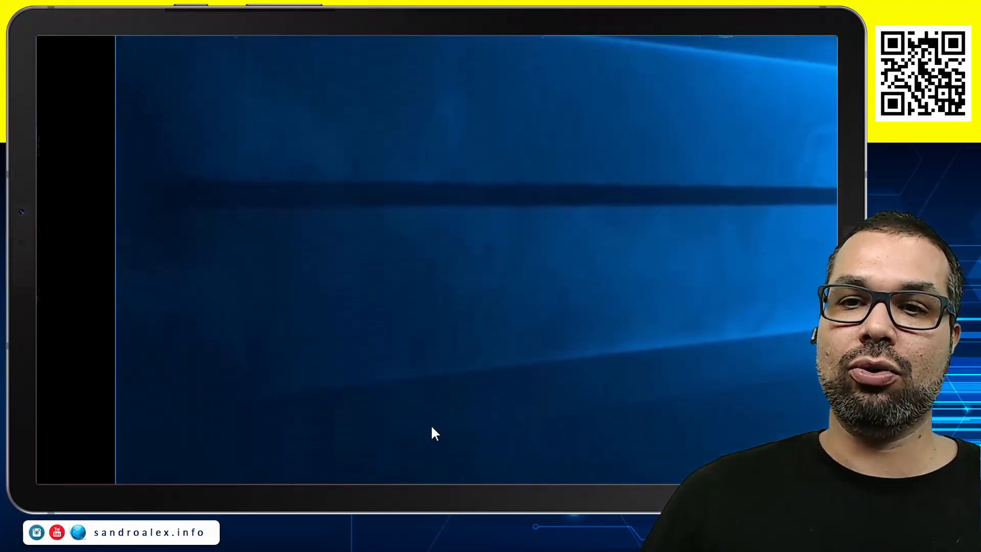
Search for "gerenciador de ser" and open the Server Manager (Gerenciador de Servidores)
{"action": "key", "text": "super"}
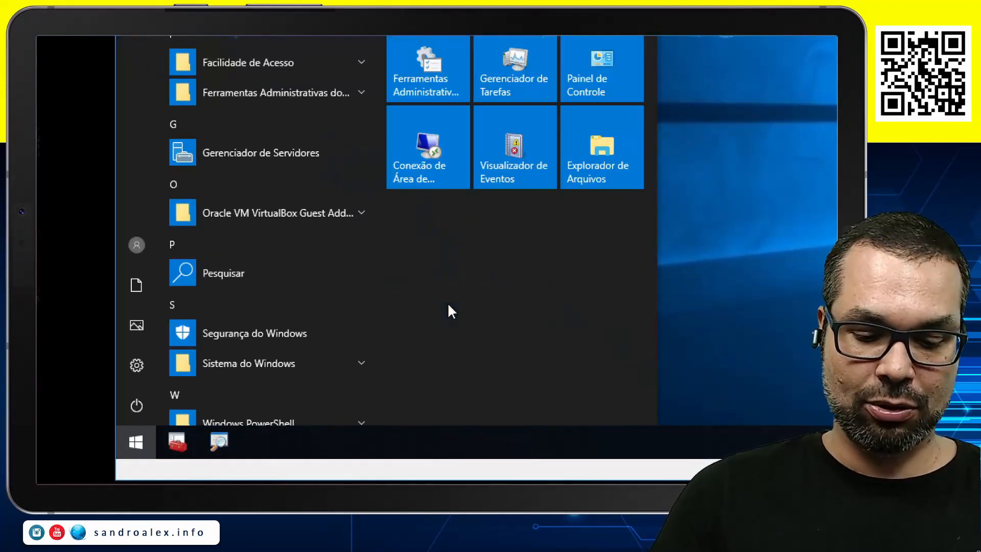
{"action": "type", "text": "gerenc"}
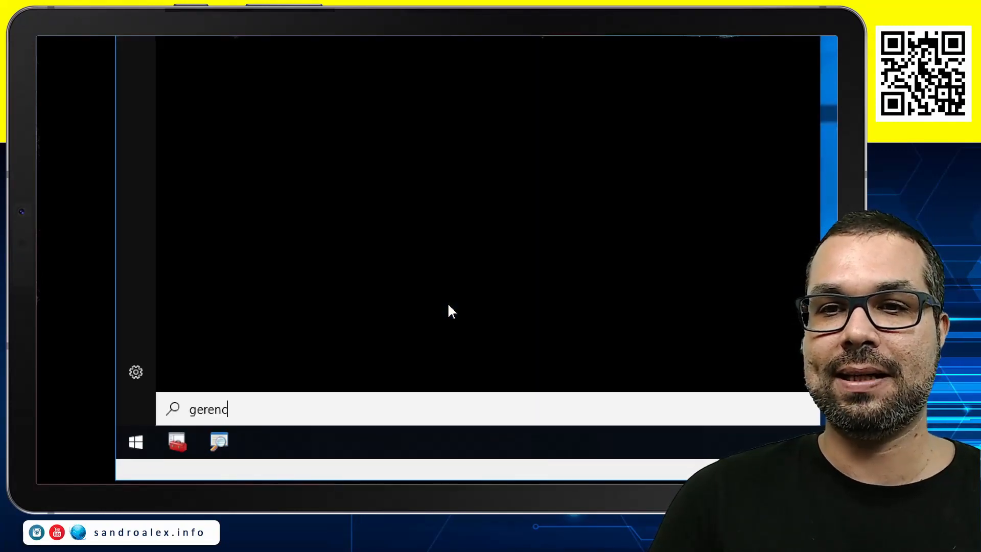
{"action": "type", "text": "iador de ser"}
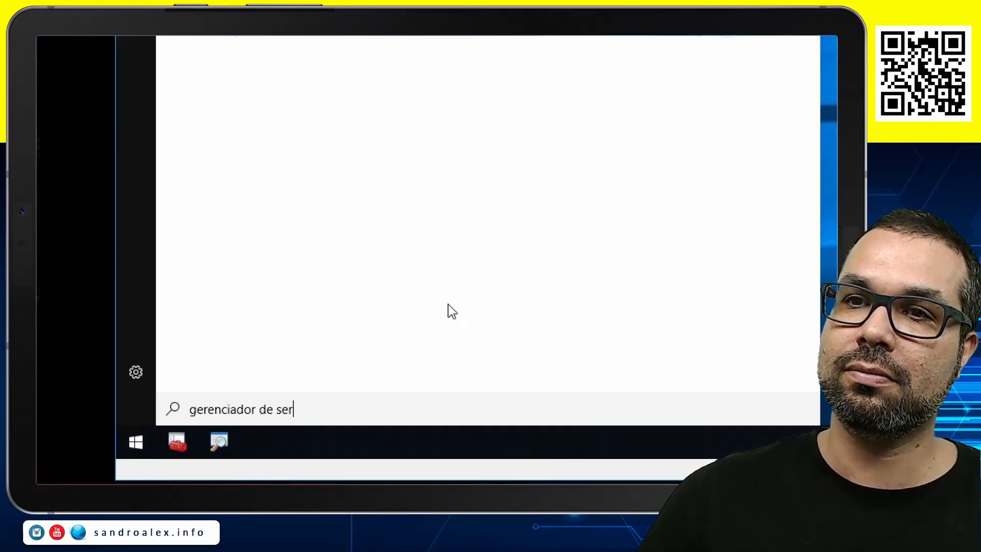
{"action": "left_click", "coordinate": [327, 190]}
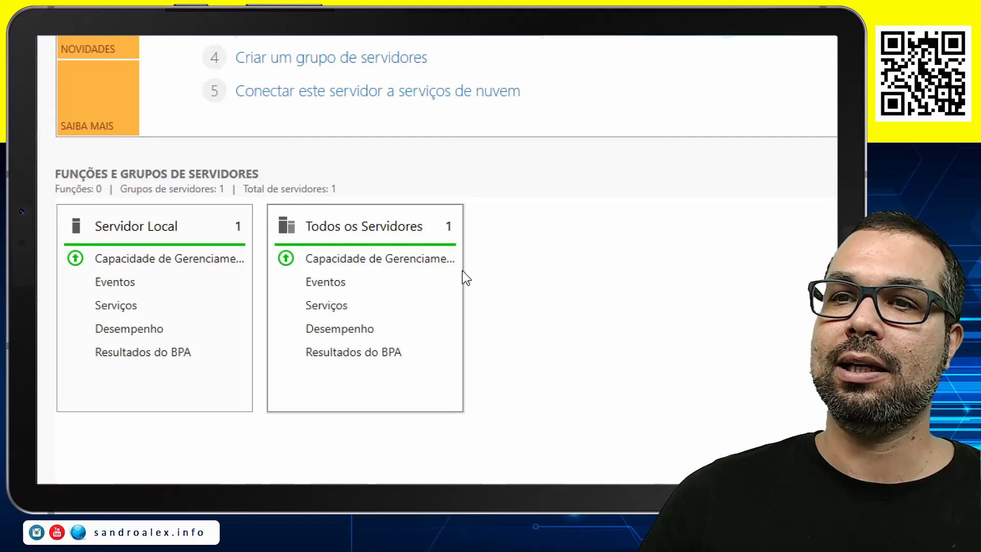
Start adding roles and features, skip the introductory page by default, and accept the role-based installation on the local server
{"action": "scroll", "coordinate": [345, 87], "scroll_direction": "up", "scroll_amount": 3}
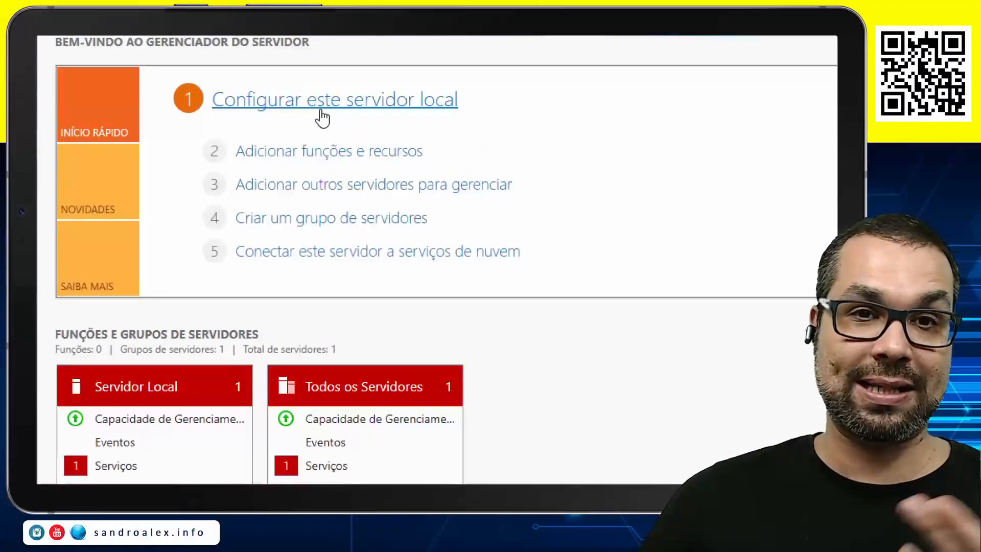
{"action": "left_click", "coordinate": [312, 160]}
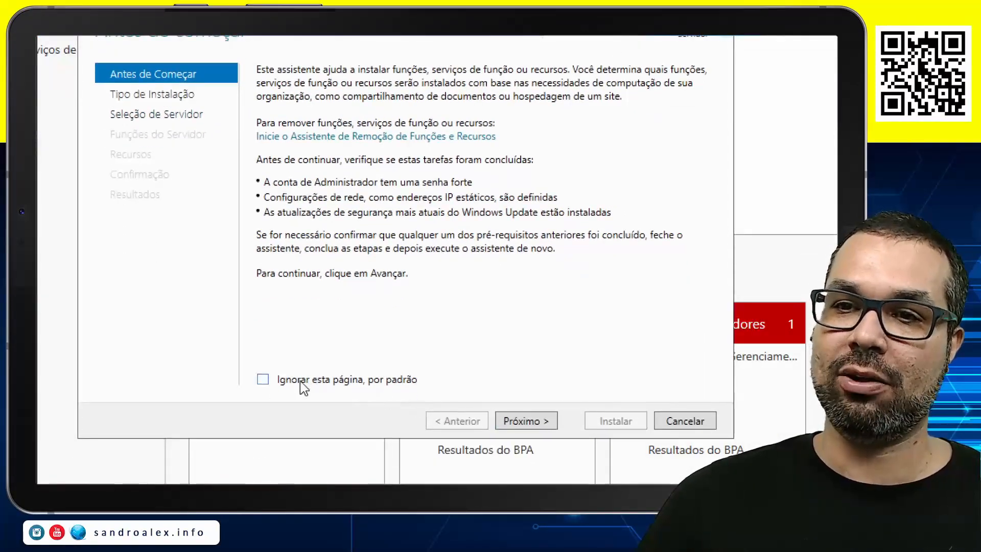
{"action": "left_click", "coordinate": [300, 382]}
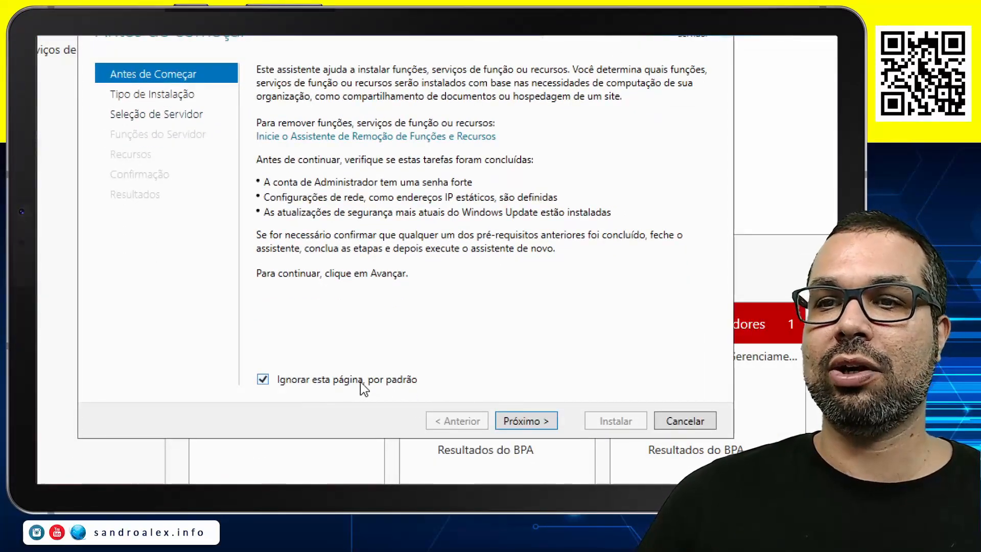
{"action": "left_click", "coordinate": [541, 425]}
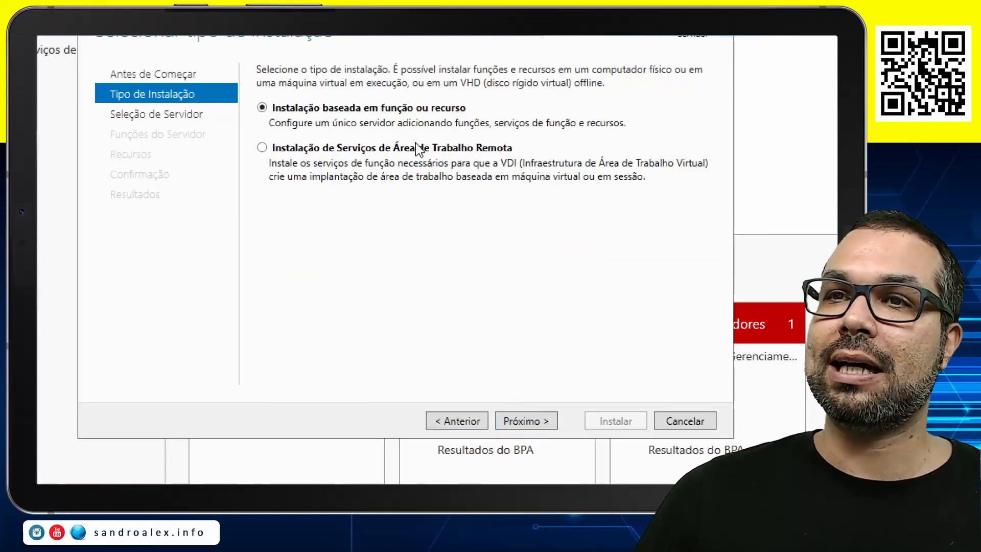
{"action": "left_click", "coordinate": [538, 430]}
{"action": "left_click", "coordinate": [526, 421]}
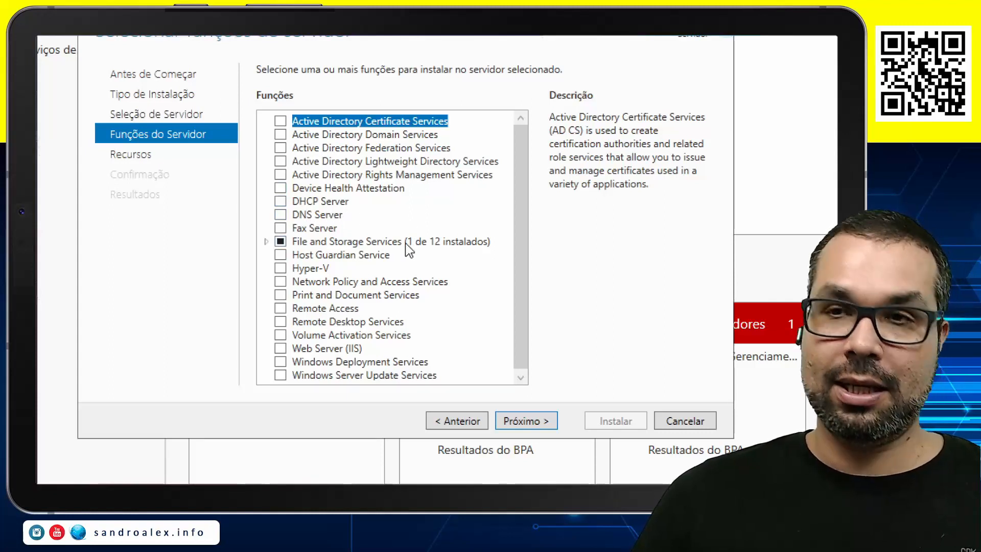
Select the Active Directory Domain Services role with its required features and management tools, and continue to the installation confirmation
{"action": "left_click", "coordinate": [280, 134]}
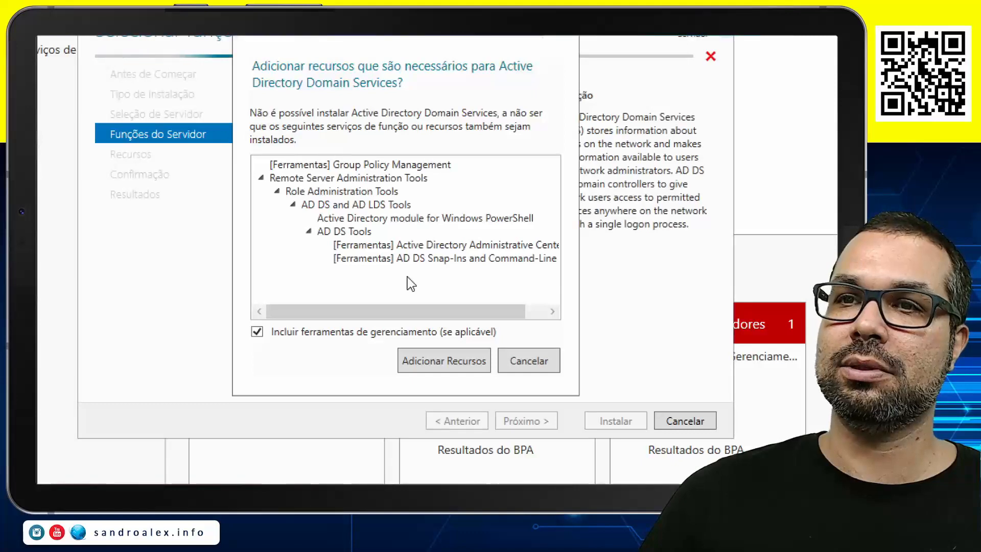
{"action": "left_click", "coordinate": [452, 353]}
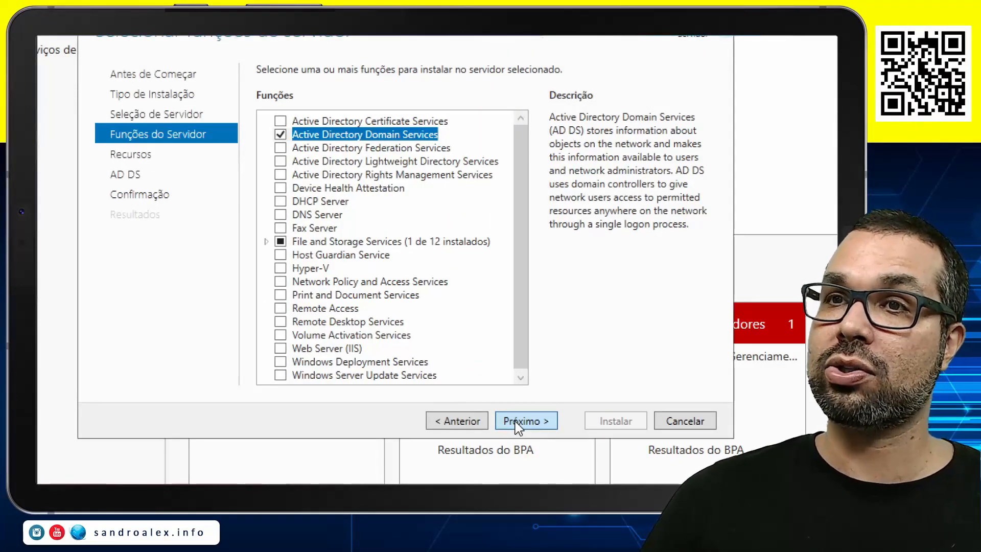
{"action": "left_click", "coordinate": [518, 422]}
{"action": "left_click", "coordinate": [518, 423]}
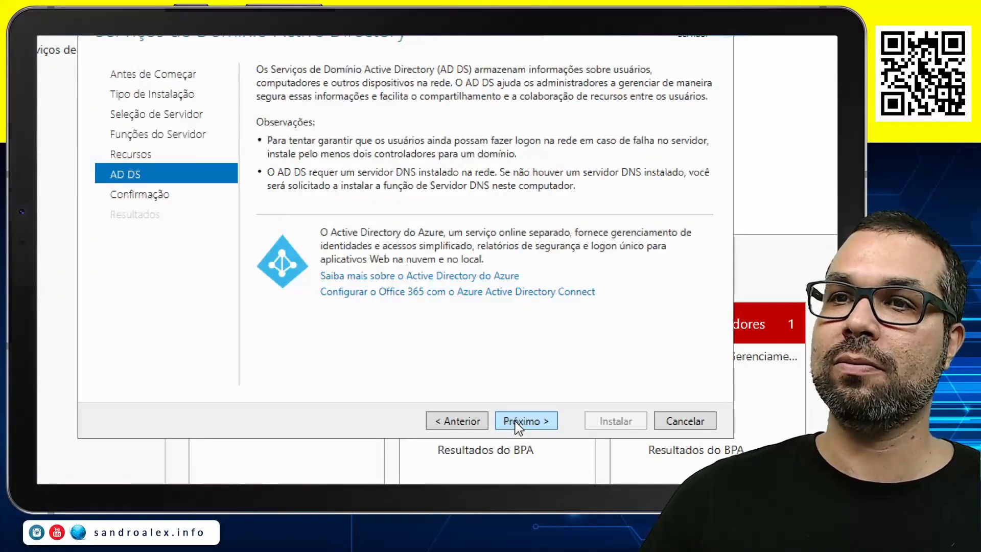
{"action": "left_click", "coordinate": [518, 423]}
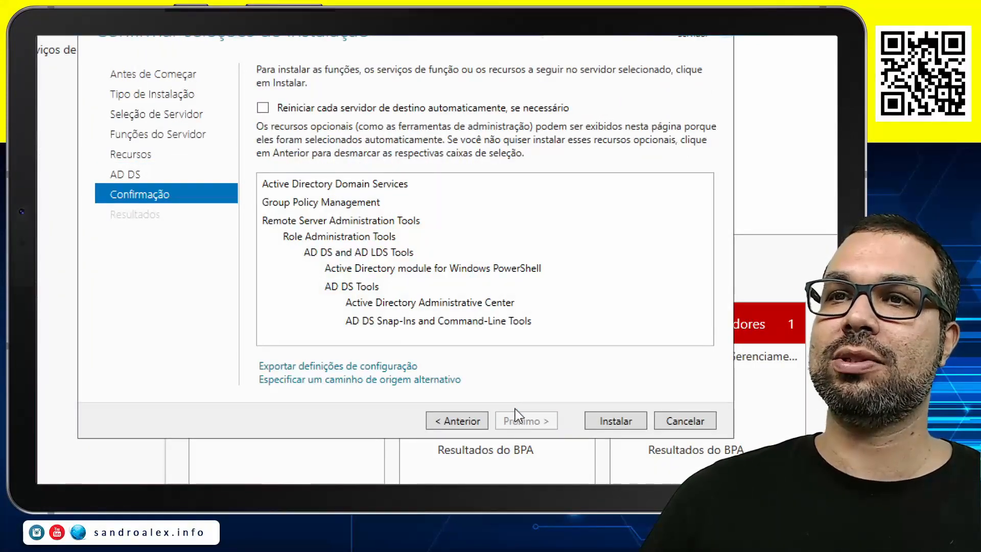
Allow automatic restarts of the destination server, install the selected role, and close the wizard
{"action": "left_click", "coordinate": [263, 108]}
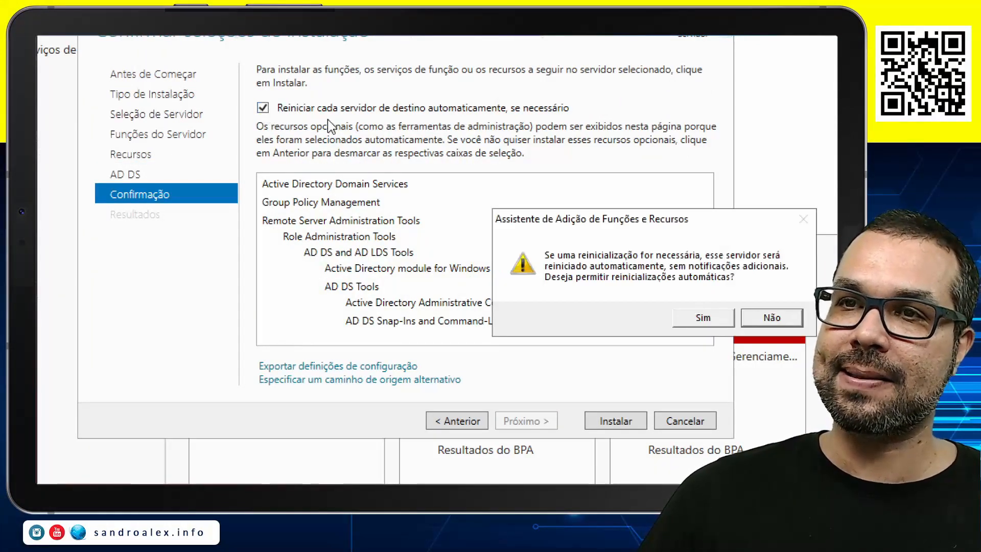
{"action": "left_click", "coordinate": [703, 317]}
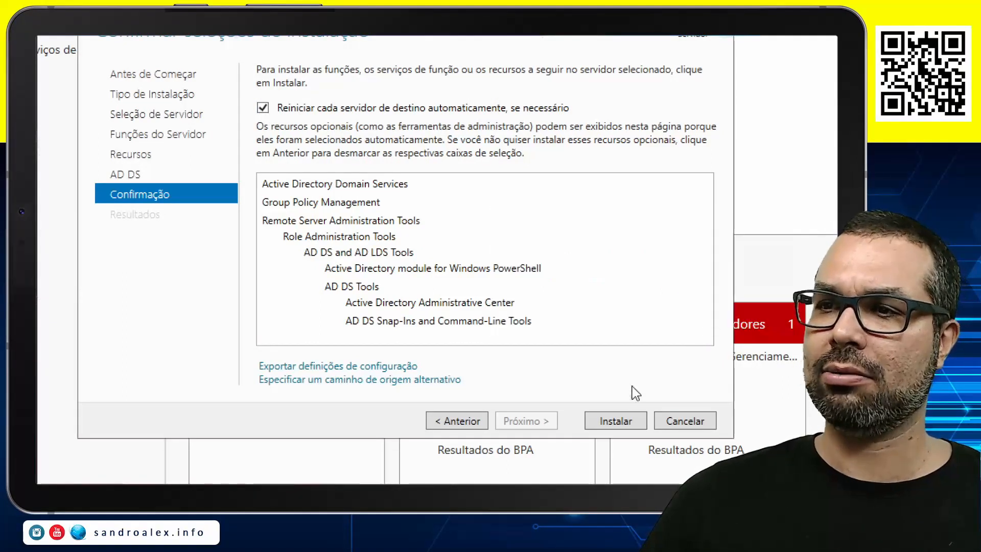
{"action": "left_click", "coordinate": [616, 421]}
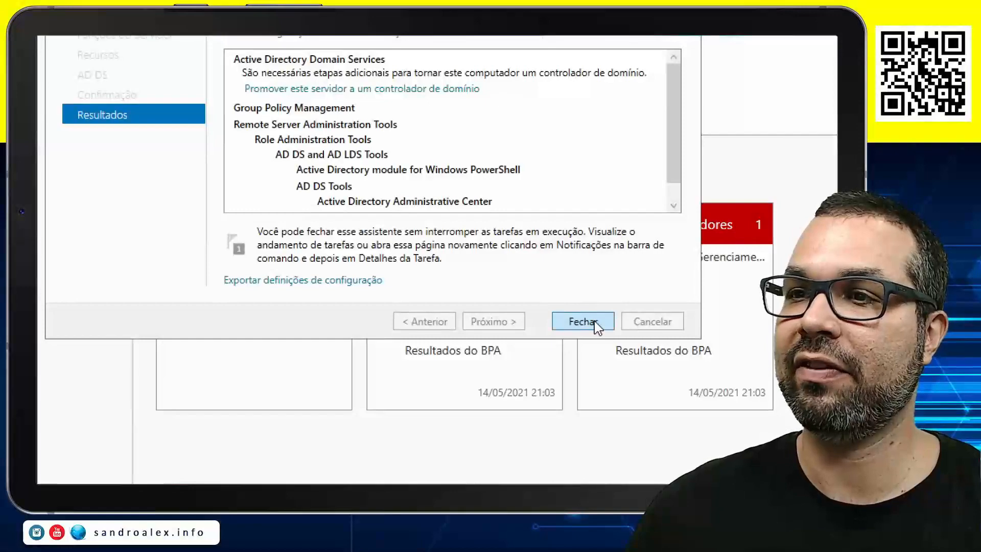
{"action": "left_click", "coordinate": [582, 321]}
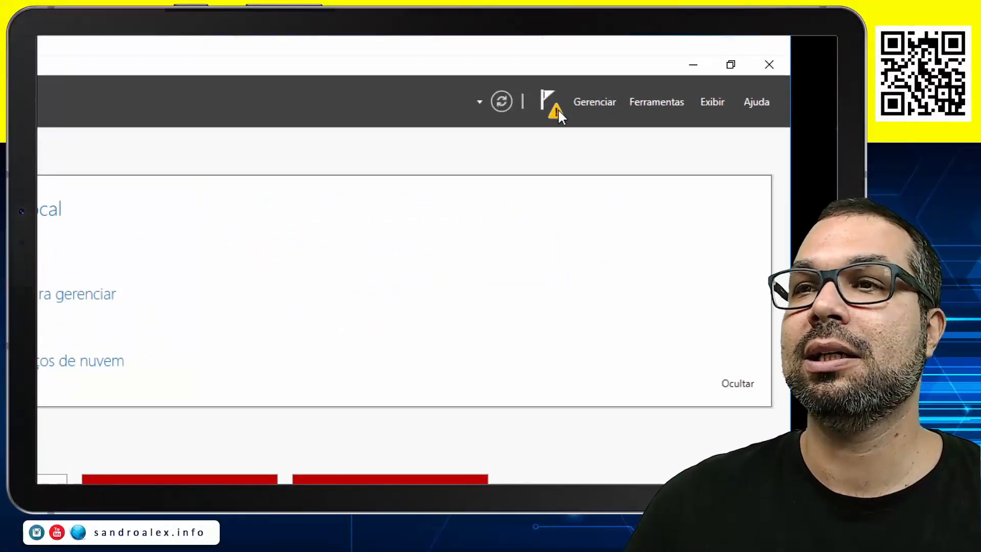
Start promoting the server to a domain controller, adding a new forest with the root domain name aula.intranet
{"action": "left_click", "coordinate": [557, 109]}
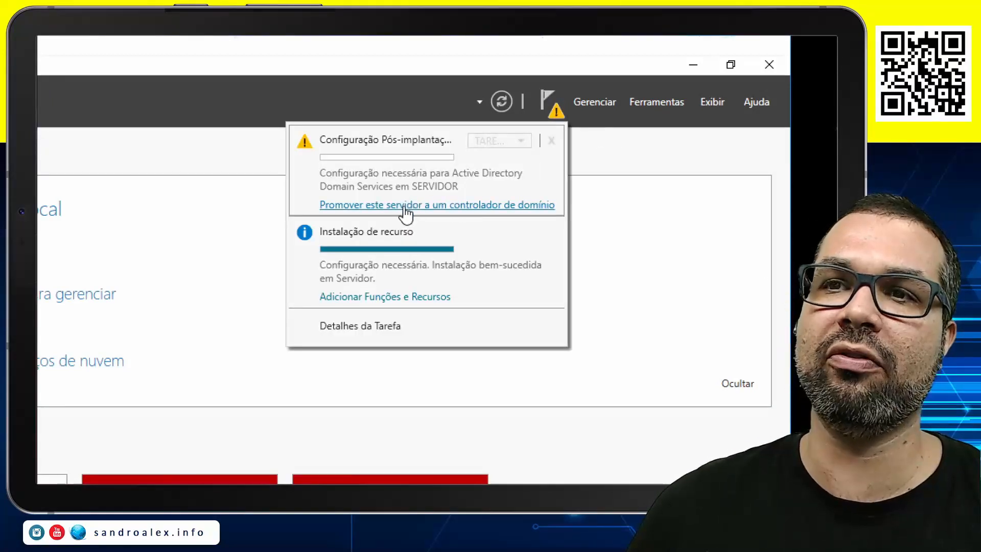
{"action": "left_click", "coordinate": [487, 205]}
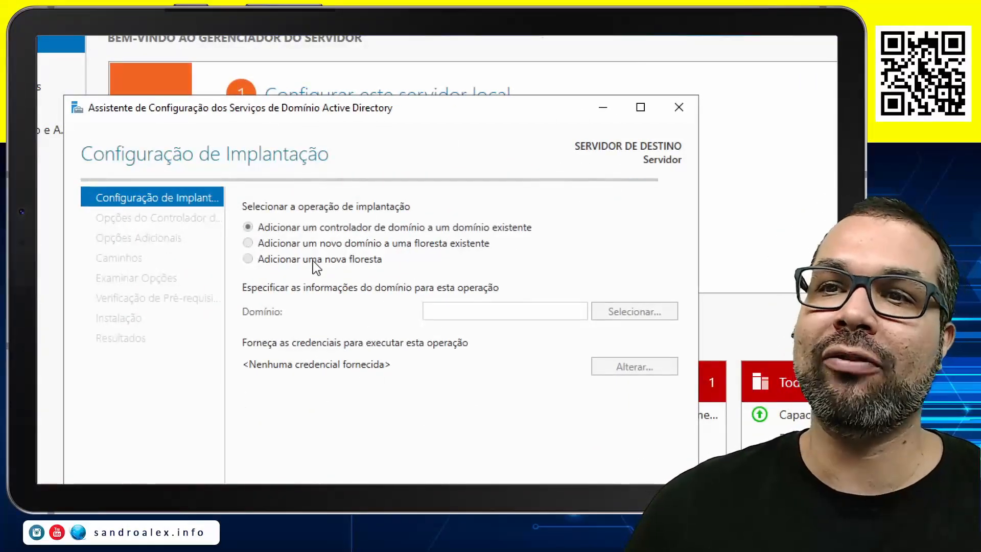
{"action": "left_click", "coordinate": [248, 260]}
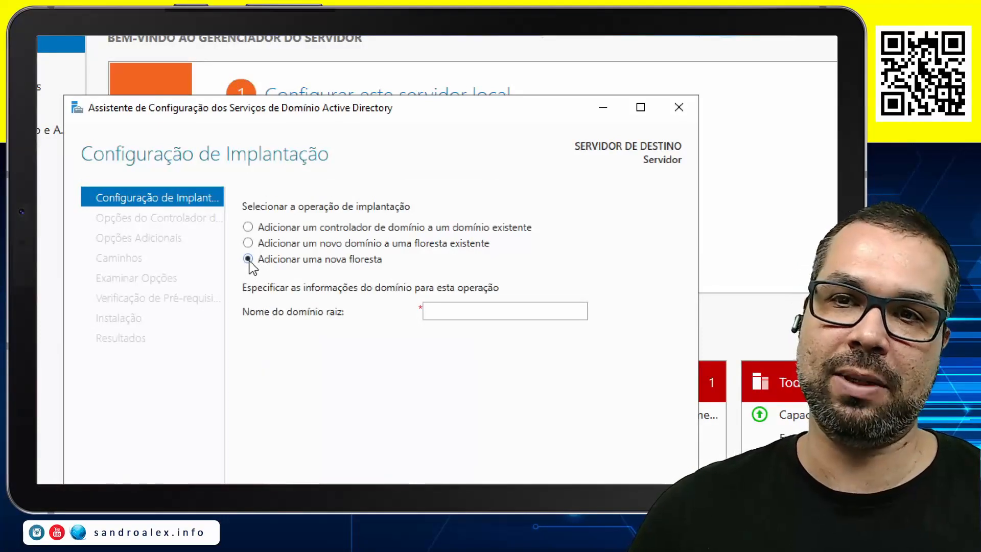
{"action": "left_click", "coordinate": [501, 313]}
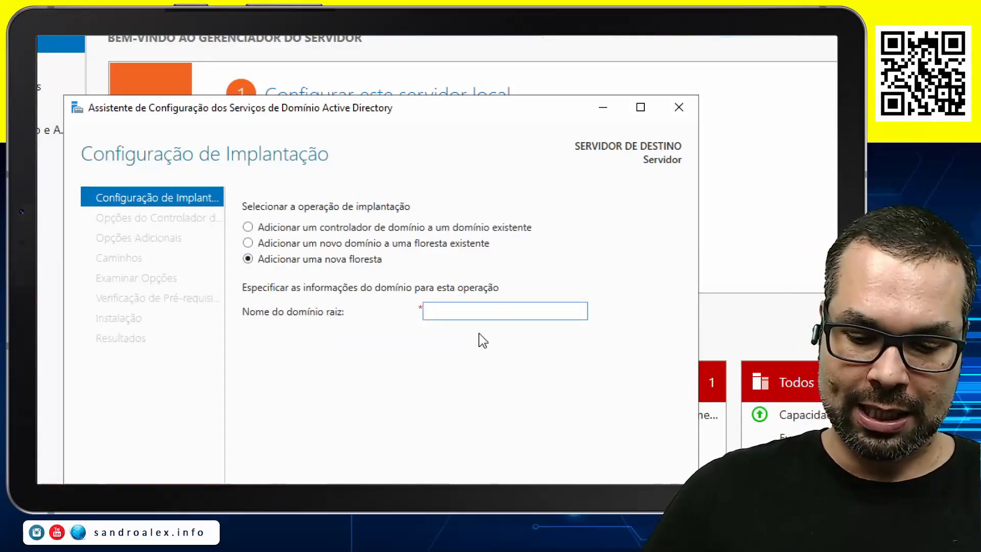
{"action": "type", "text": "aula.intranet"}
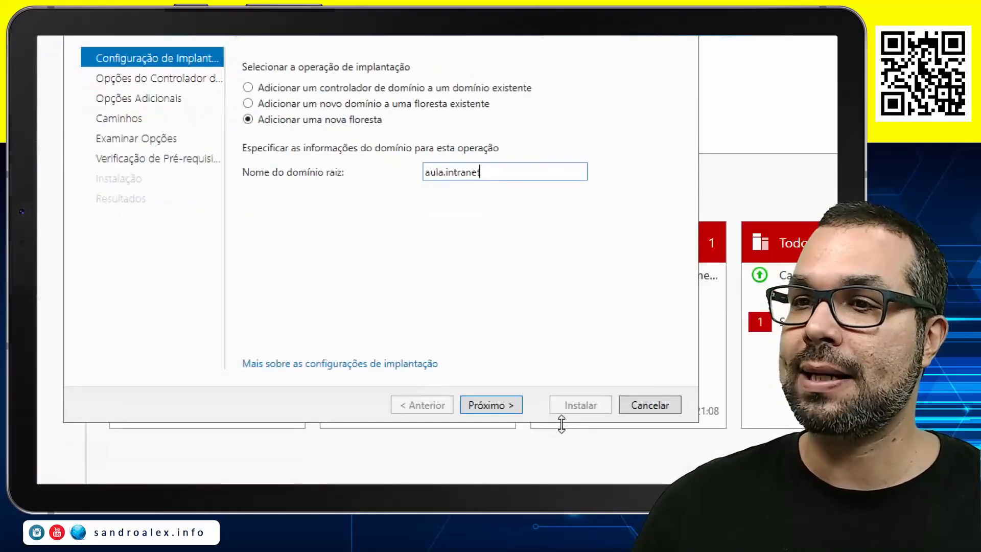
{"action": "left_click", "coordinate": [505, 406]}
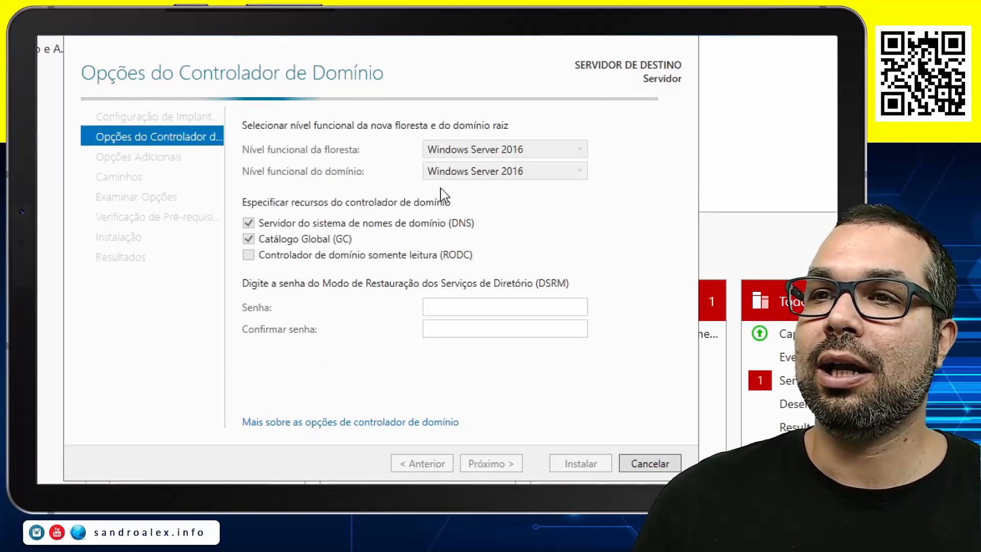
Enter and confirm the Directory Services Restore Mode (DSRM) password, and accept the domain controller options
{"action": "left_click", "coordinate": [450, 308]}
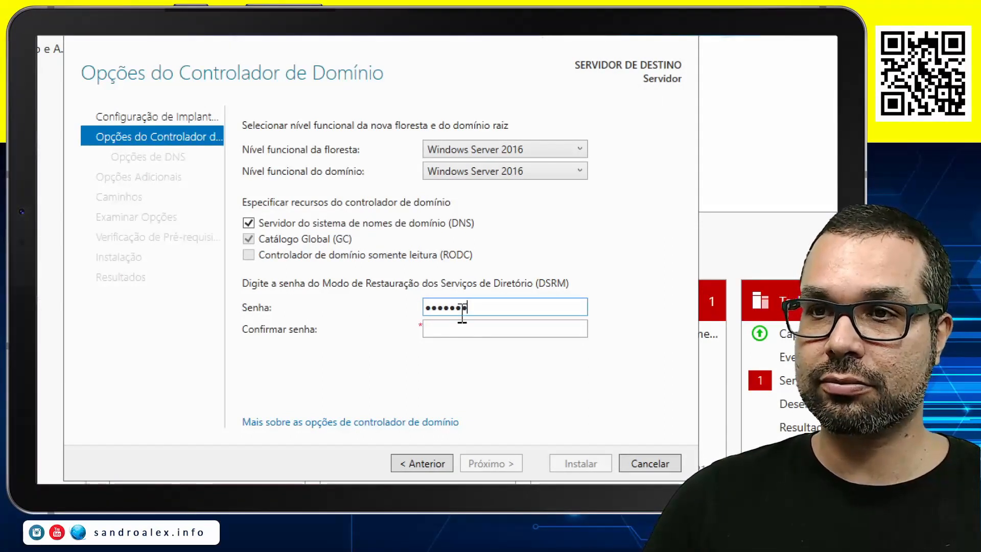
{"action": "key", "text": "Tab"}
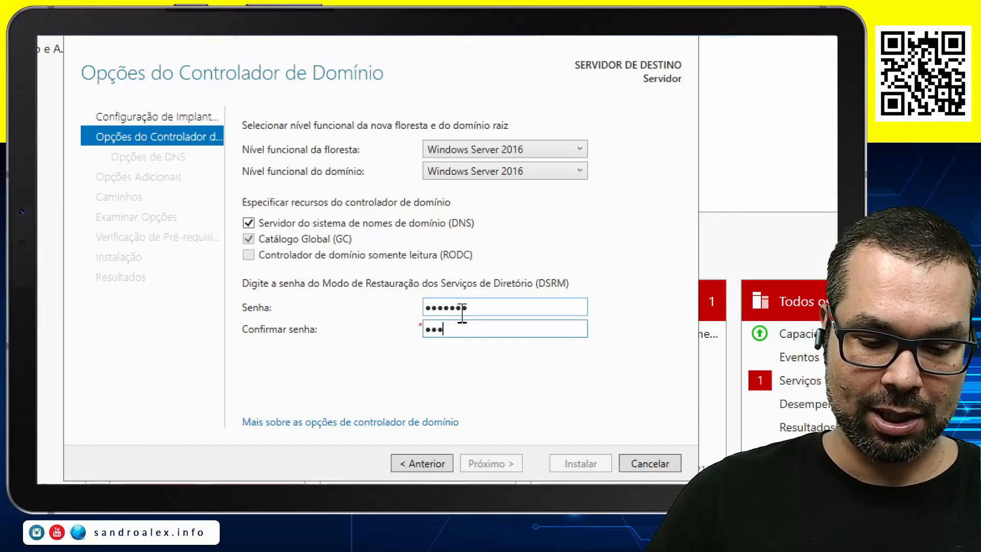
{"action": "type", "text": "•••••••"}
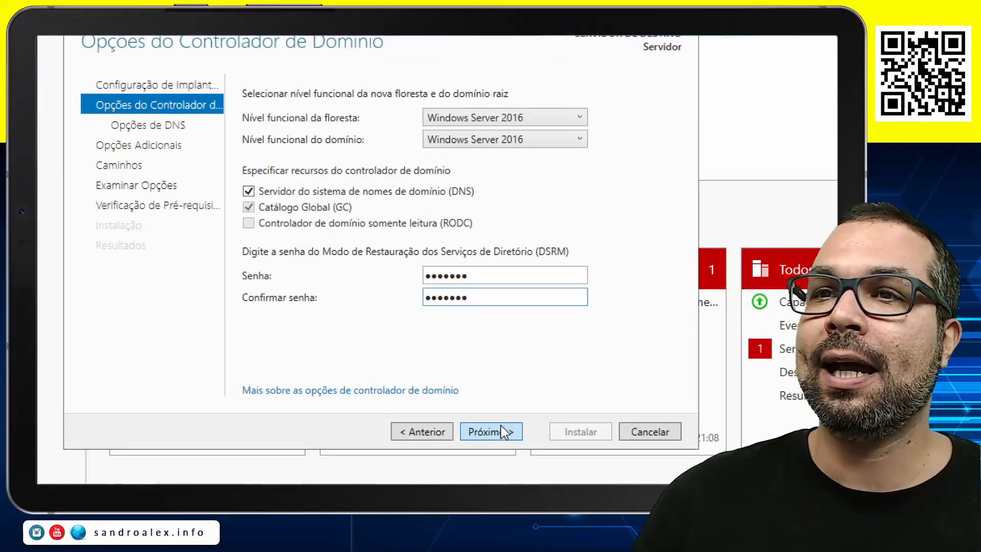
{"action": "left_click", "coordinate": [505, 432]}
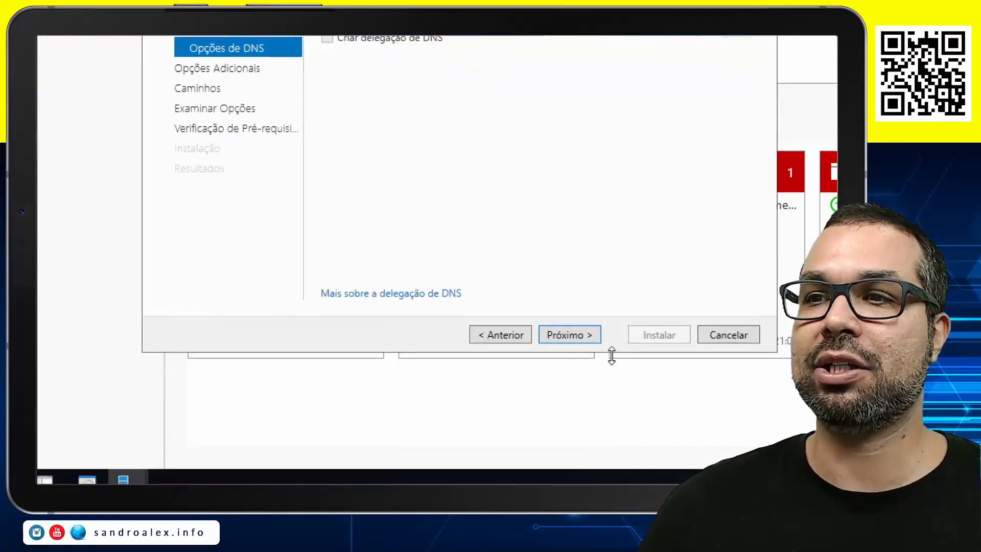
Accept the DNS options without creating a delegation, and keep AULA as the NetBIOS domain name
{"action": "left_click", "coordinate": [569, 335]}
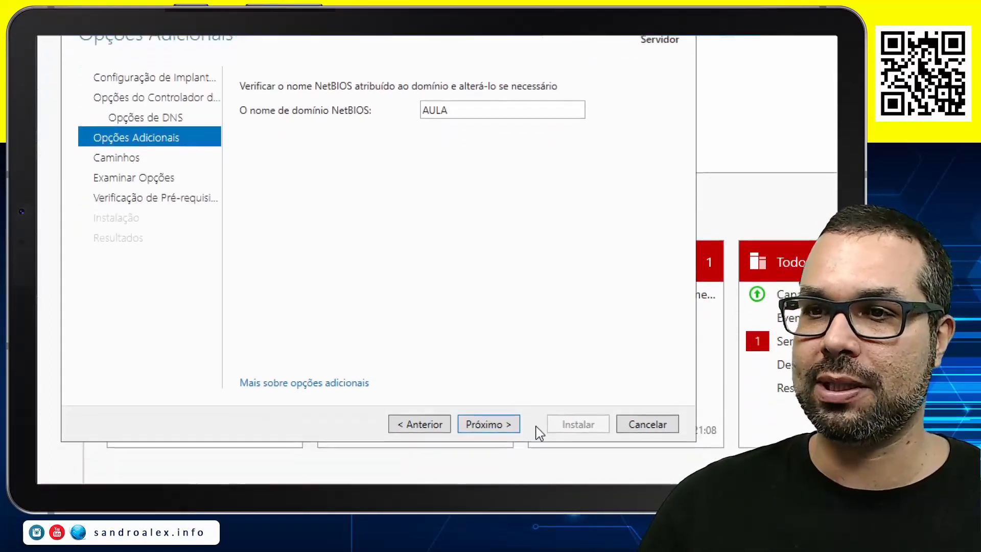
{"action": "left_click", "coordinate": [510, 423]}
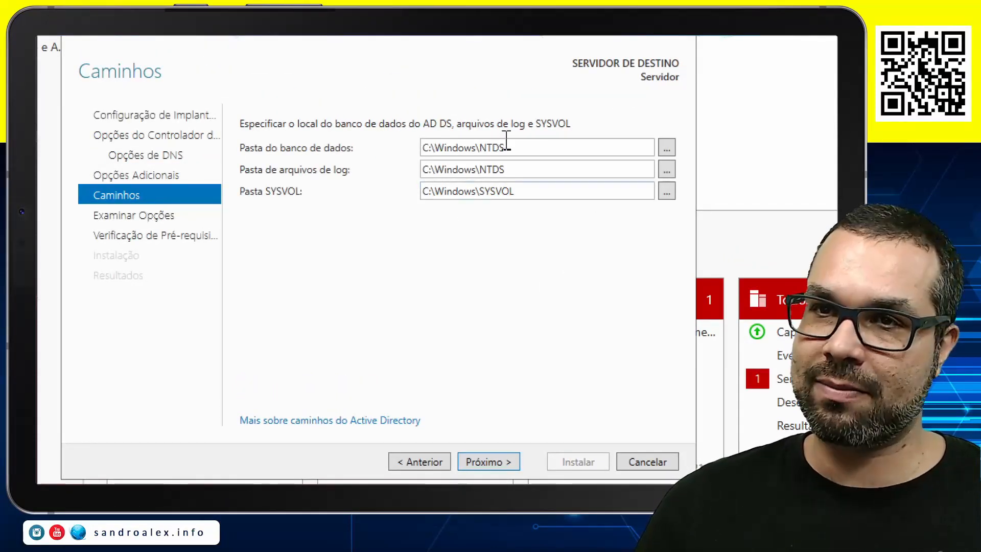
Accept the default AD DS database, log and SYSVOL folders, review the options and prerequisite results, and start the domain controller installation
{"action": "left_click", "coordinate": [491, 359]}
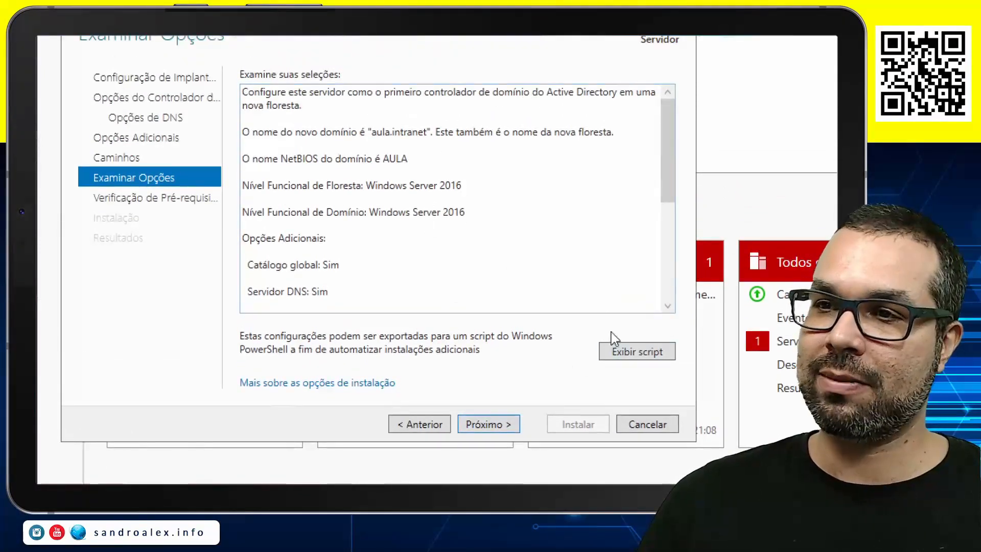
{"action": "left_click", "coordinate": [488, 425]}
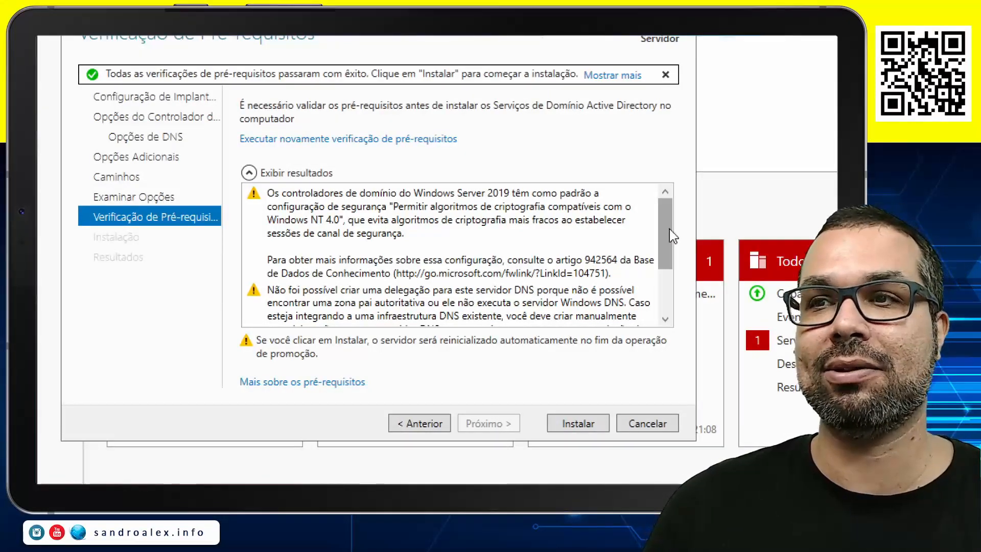
{"action": "left_click_drag", "start_coordinate": [668, 231], "coordinate": [670, 257]}
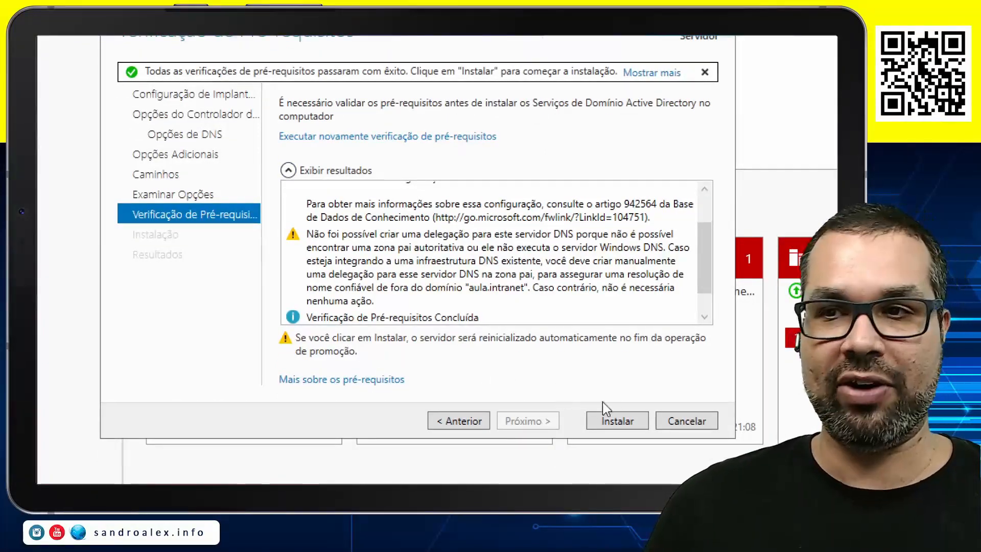
{"action": "left_click", "coordinate": [633, 422]}
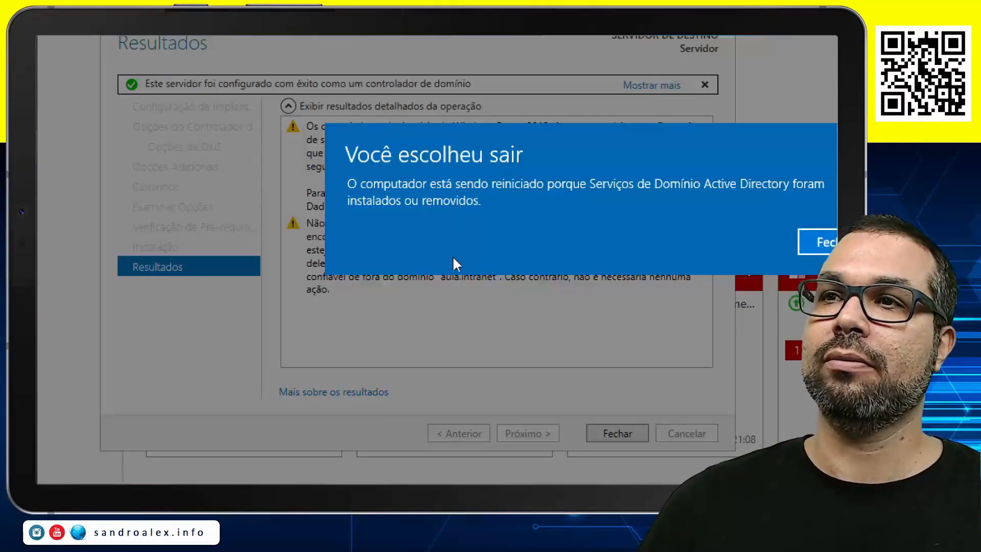
Dismiss the restart notice and close the domain controller promotion wizard
{"action": "left_click", "coordinate": [802, 245]}
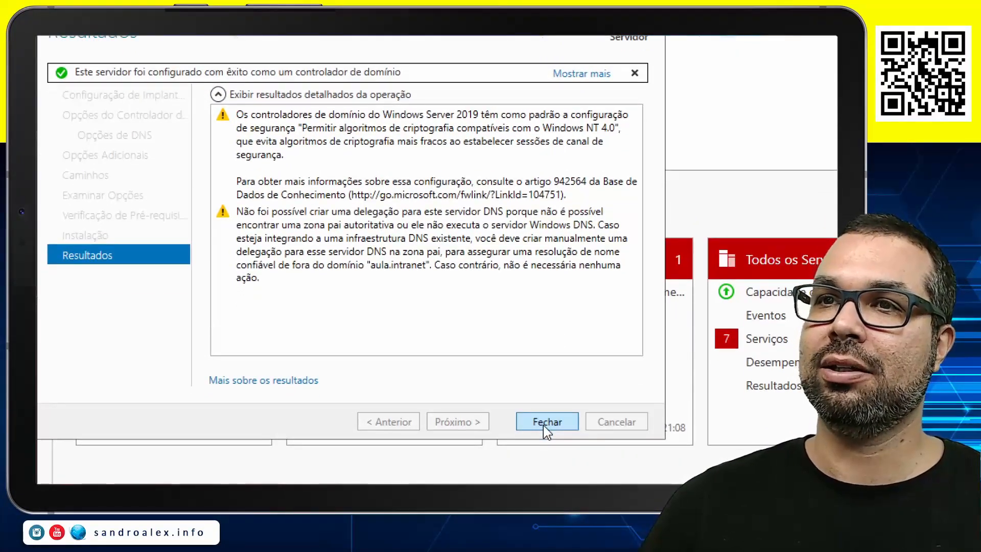
{"action": "left_click", "coordinate": [544, 425]}
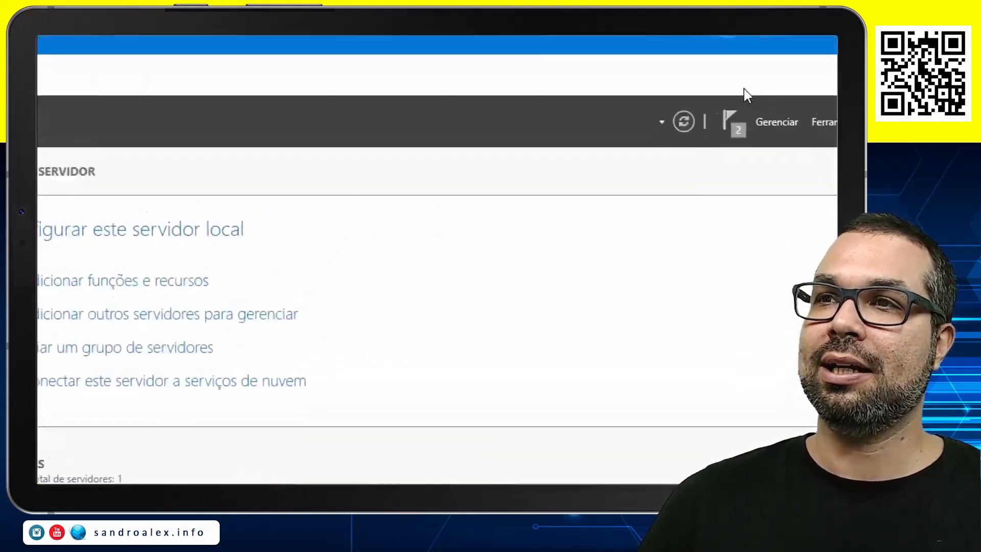
{"action": "key", "text": "alt+Tab"}
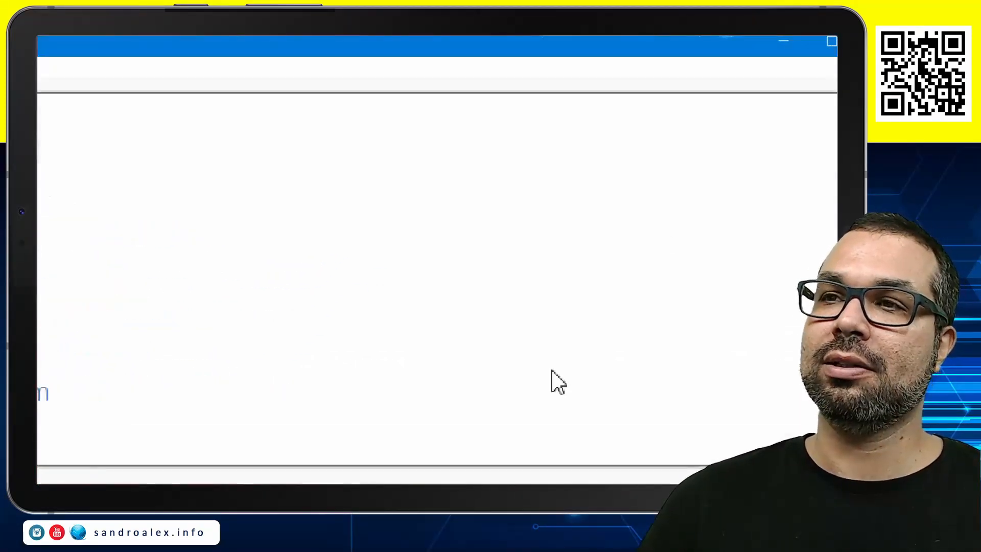
{"action": "key", "text": "alt+Tab"}
{"action": "key", "text": "alt+Tab"}
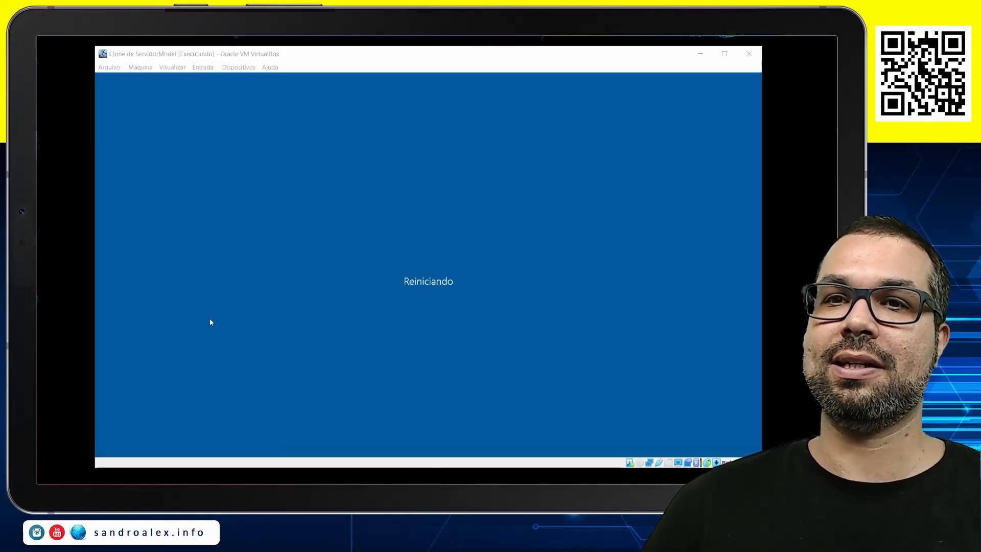
Sign in to the restarted virtual machine as AULA\Administrator by entering the account password
{"action": "left_click", "coordinate": [166, 51]}
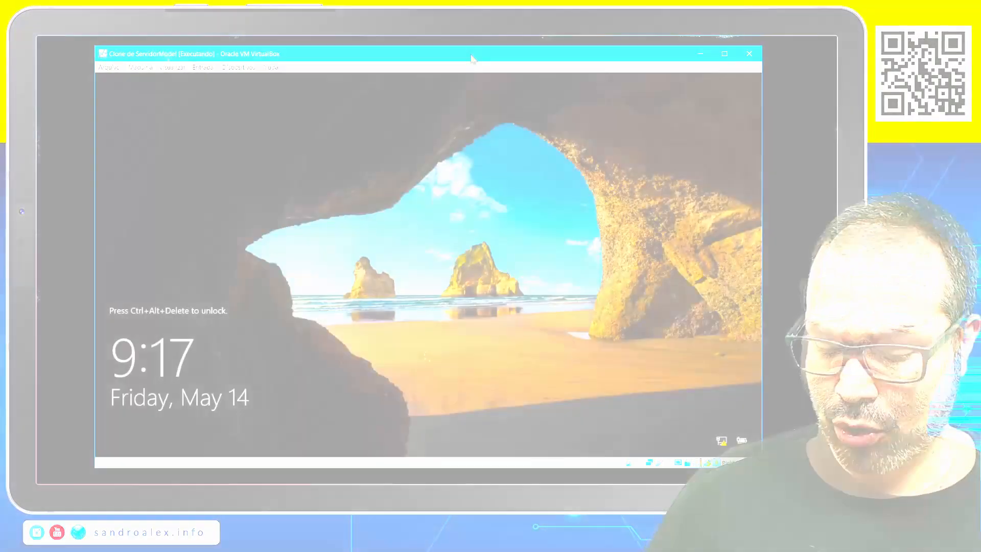
{"action": "key", "text": "ctrl+alt+Delete"}
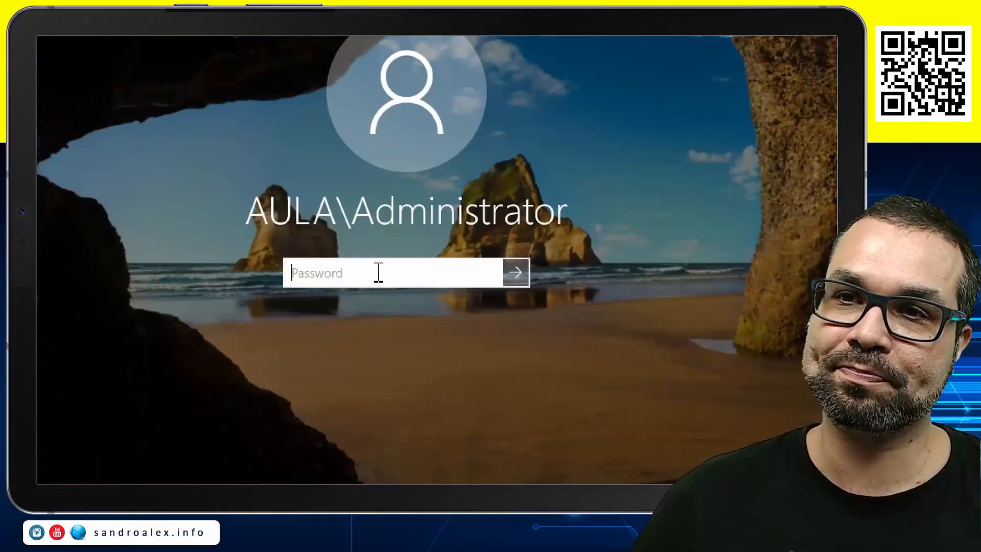
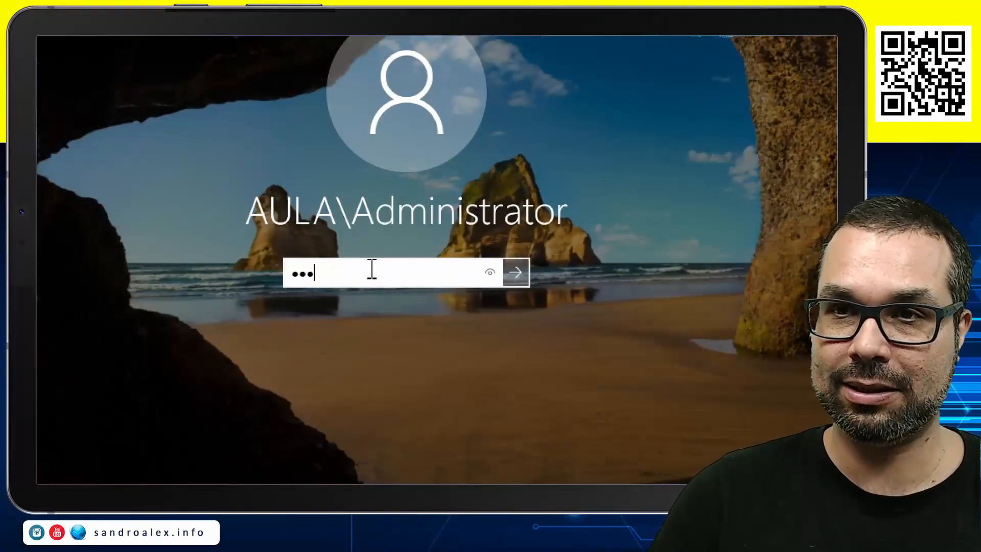
{"action": "key", "text": "Return"}
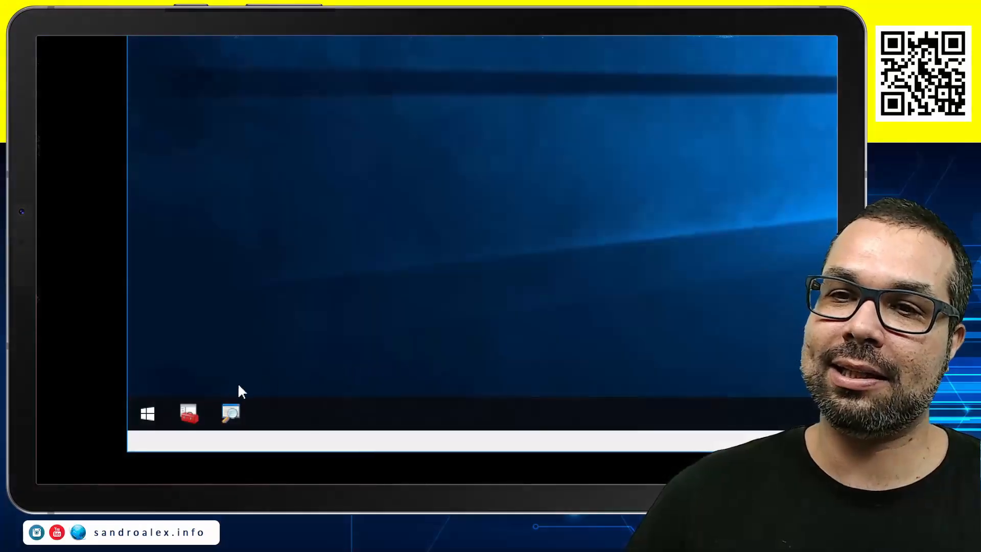
Open SanConsole and remove the Gerenciamento do computador and Serviços snap-ins from its selected snap-ins
{"action": "left_click", "coordinate": [189, 404]}
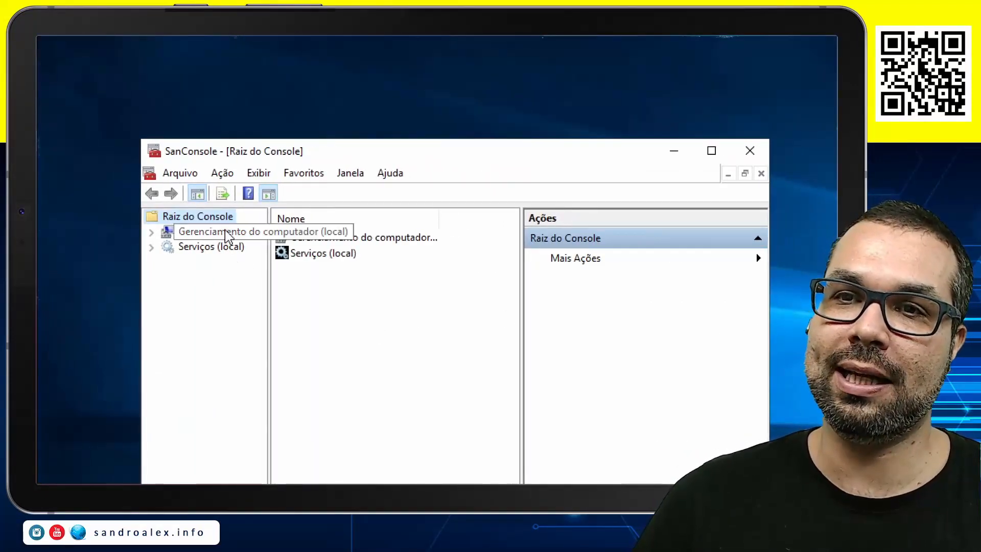
{"action": "left_click", "coordinate": [176, 173]}
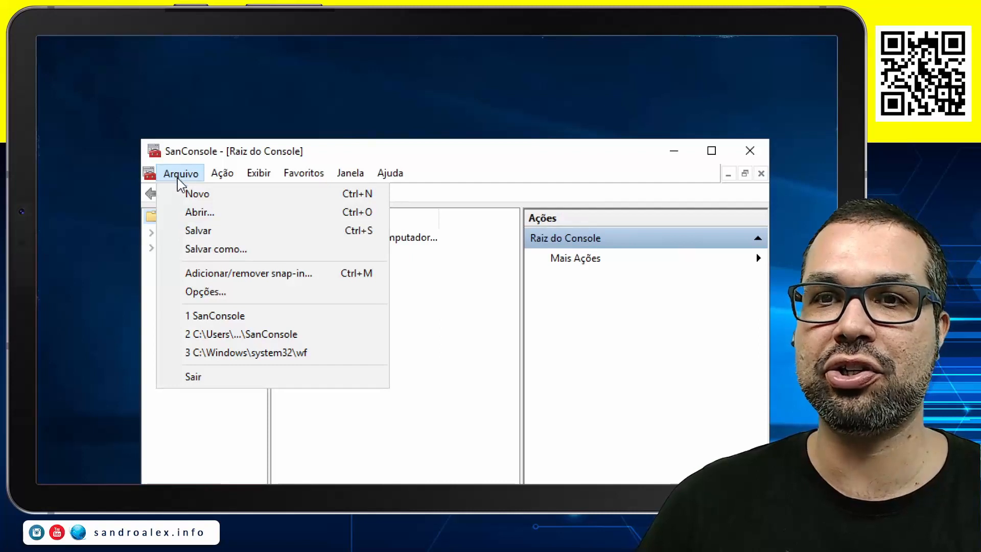
{"action": "left_click", "coordinate": [213, 272]}
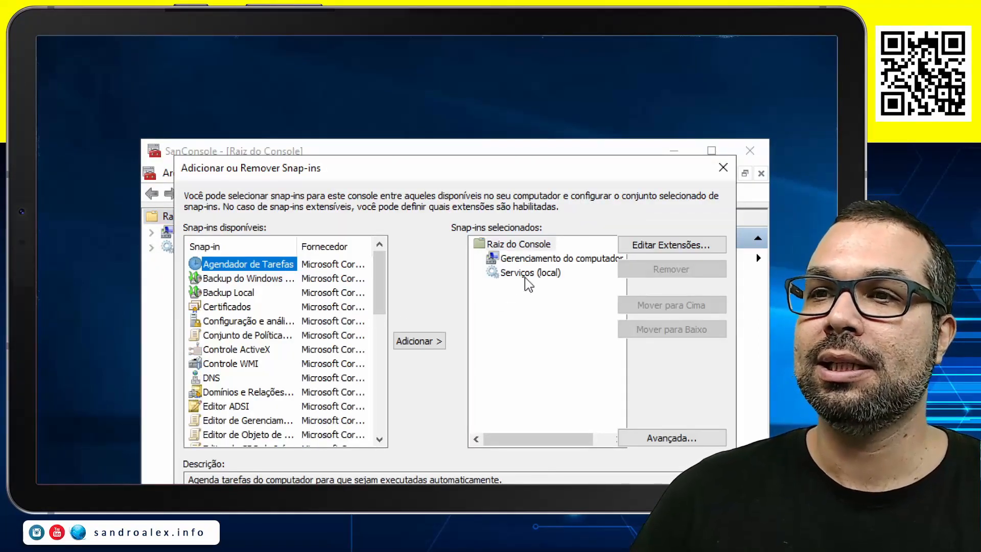
{"action": "left_click", "coordinate": [562, 260]}
{"action": "left_click", "coordinate": [631, 269]}
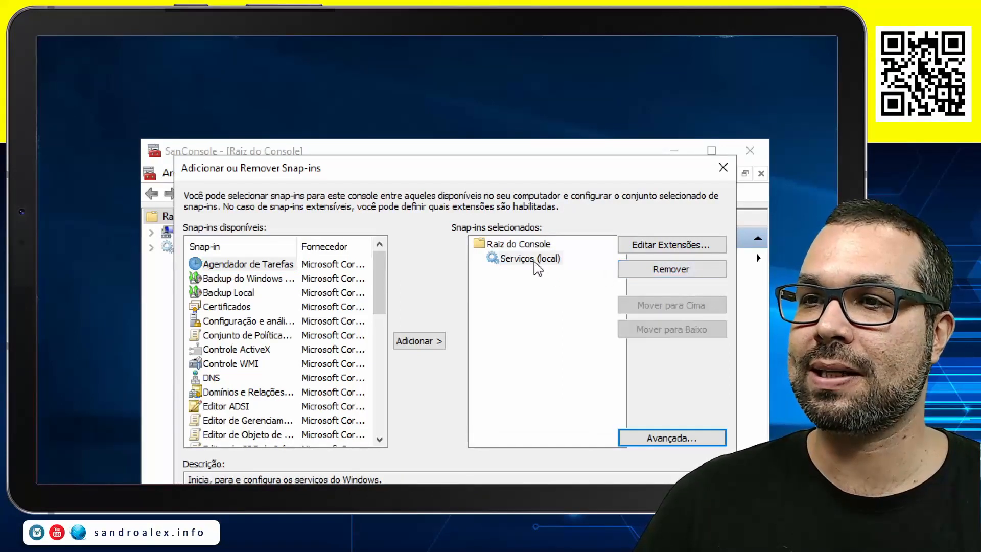
{"action": "left_click", "coordinate": [535, 260]}
{"action": "left_click", "coordinate": [643, 272]}
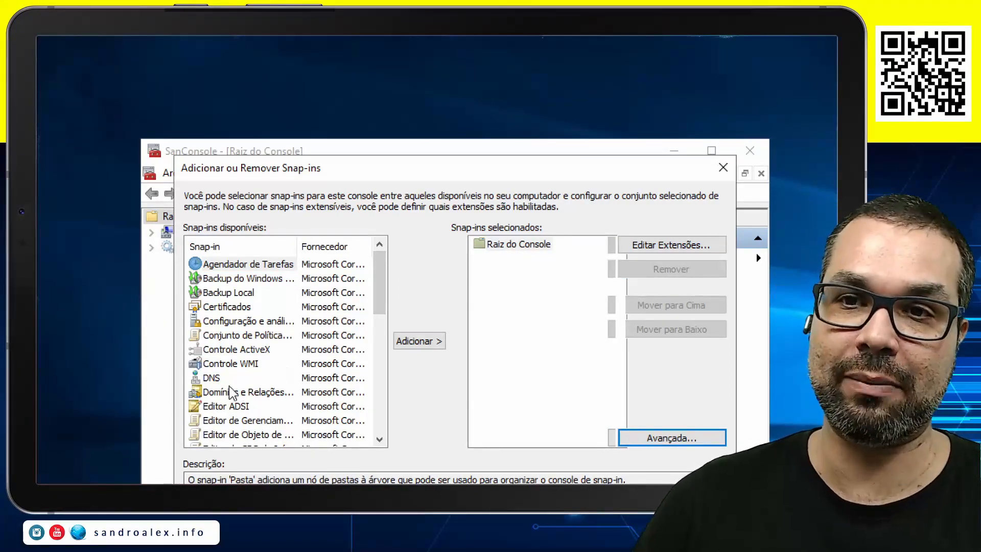
Add the DNS and Domínios e Relações de Confiança do Active Directory snap-ins to the console
{"action": "left_click", "coordinate": [211, 381]}
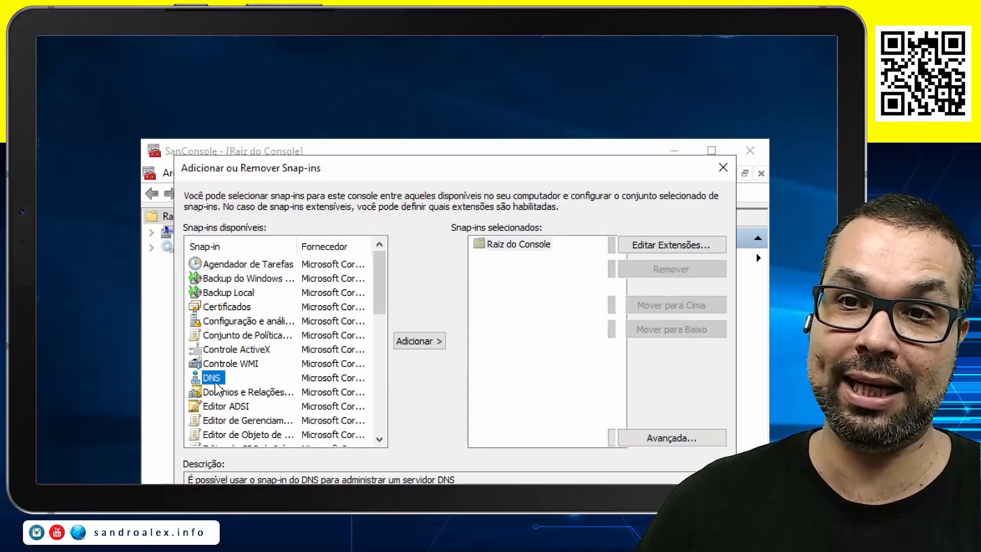
{"action": "left_click", "coordinate": [425, 342]}
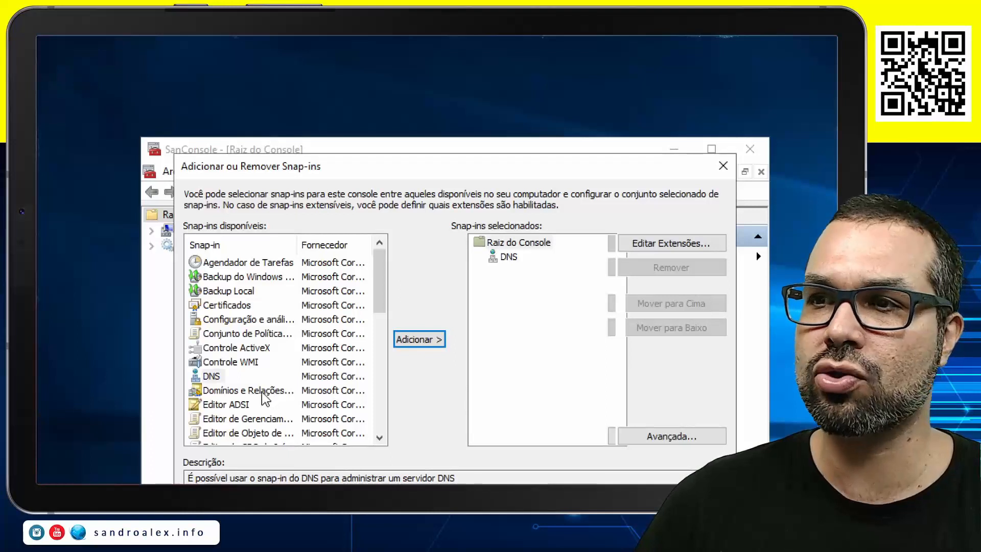
{"action": "left_click", "coordinate": [242, 392]}
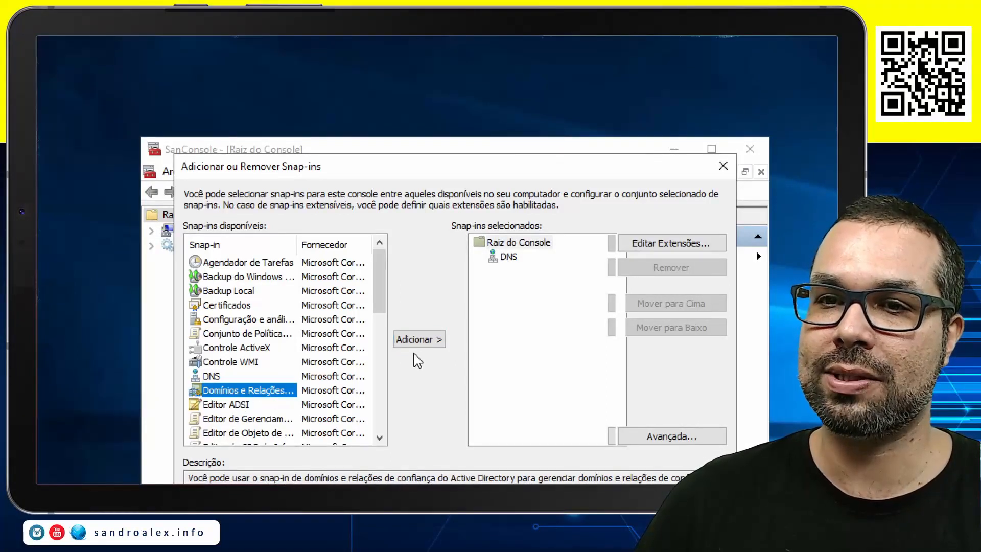
{"action": "left_click", "coordinate": [434, 339]}
Add the Serviços e Sites do Active Directory and Usuários e Computadores do Active Directory snap-ins to the console
{"action": "scroll", "coordinate": [283, 373], "scroll_direction": "down", "scroll_amount": 2}
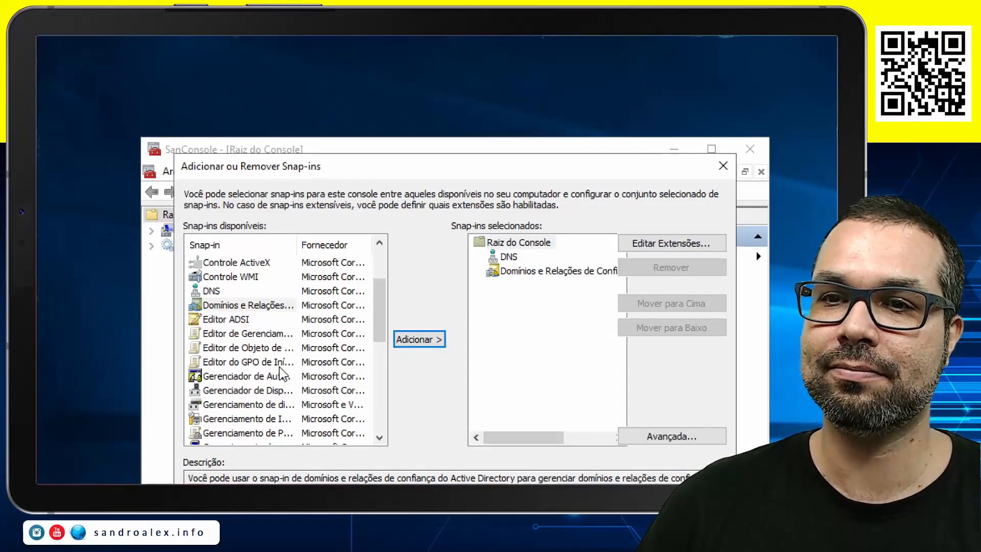
{"action": "scroll", "coordinate": [278, 369], "scroll_direction": "down", "scroll_amount": 1}
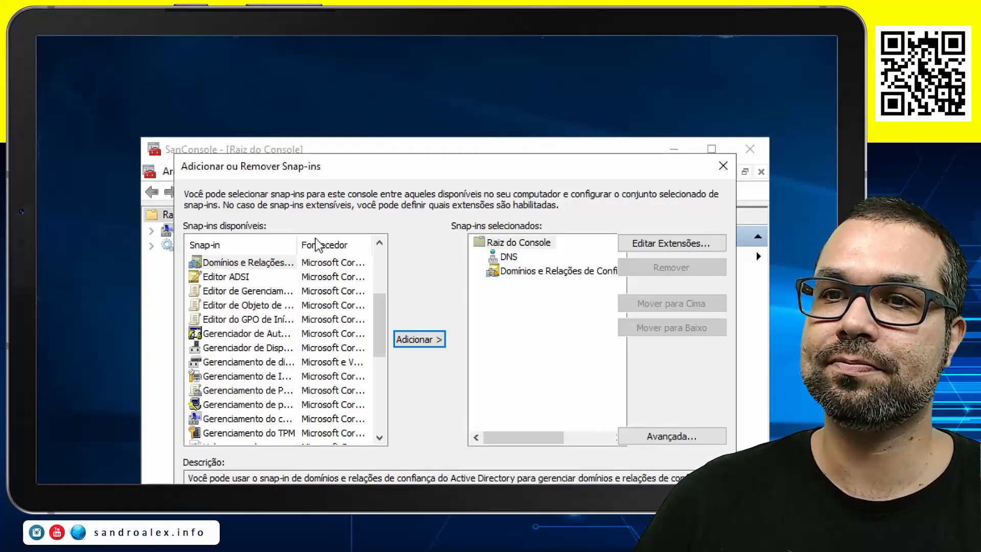
{"action": "left_click_drag", "start_coordinate": [300, 254], "coordinate": [354, 255]}
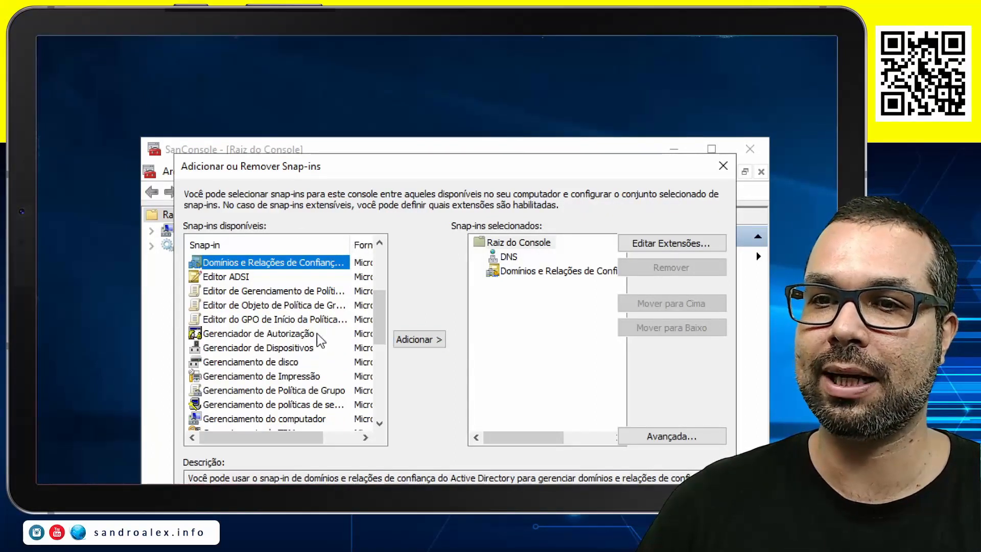
{"action": "scroll", "coordinate": [276, 368], "scroll_direction": "down", "scroll_amount": 4}
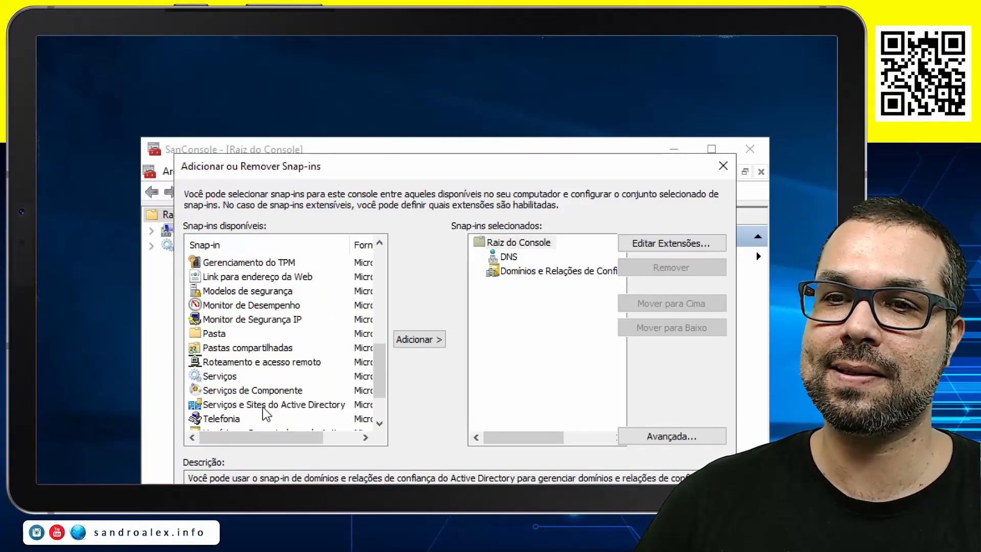
{"action": "left_click", "coordinate": [262, 406]}
{"action": "left_click", "coordinate": [429, 340]}
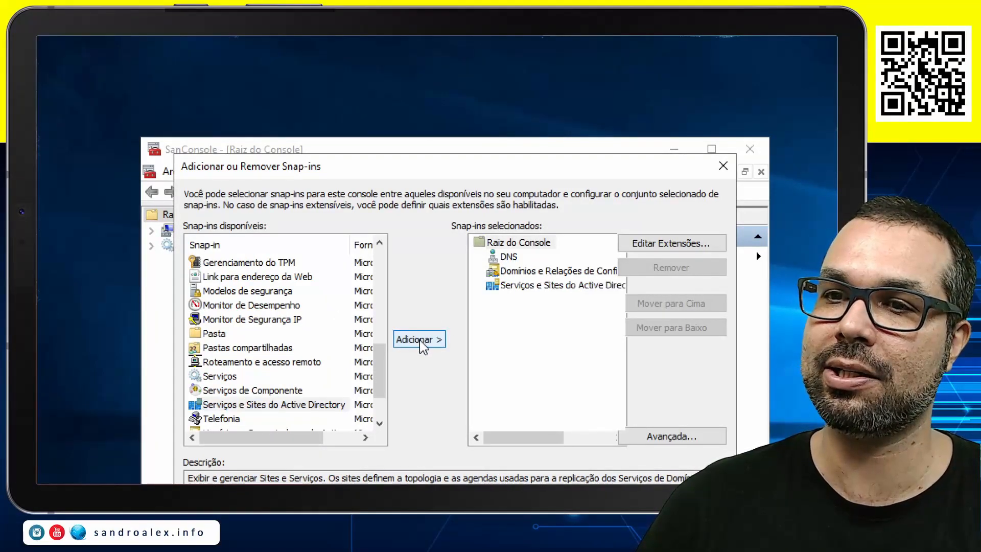
{"action": "scroll", "coordinate": [270, 383], "scroll_direction": "down", "scroll_amount": 1}
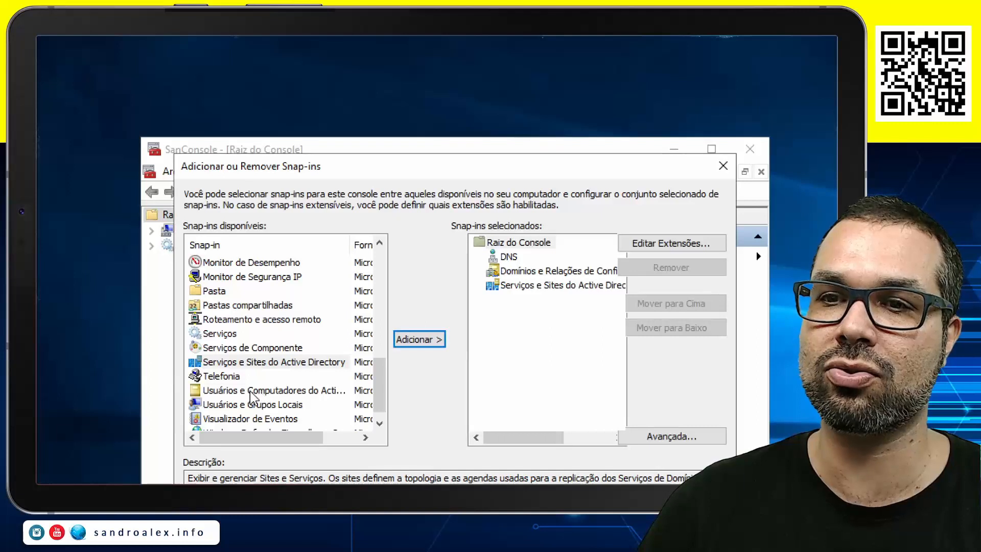
{"action": "left_click", "coordinate": [261, 392]}
{"action": "left_click", "coordinate": [428, 342]}
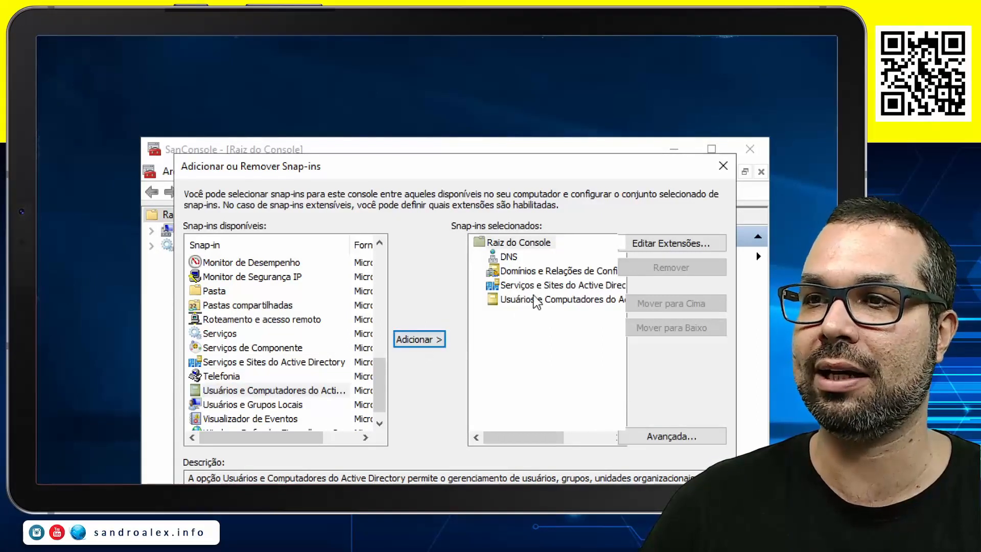
Reorder the selected snap-ins so Usuários e Computadores follows DNS and Serviços e Sites precedes Domínios e Relações de Confiança
{"action": "left_click", "coordinate": [534, 301]}
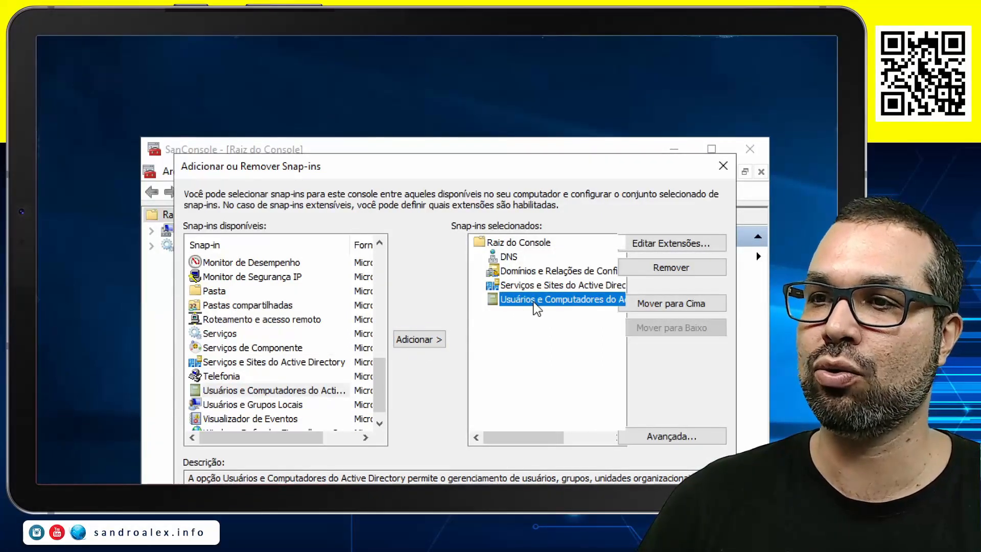
{"action": "left_click", "coordinate": [668, 303]}
{"action": "left_click", "coordinate": [666, 302]}
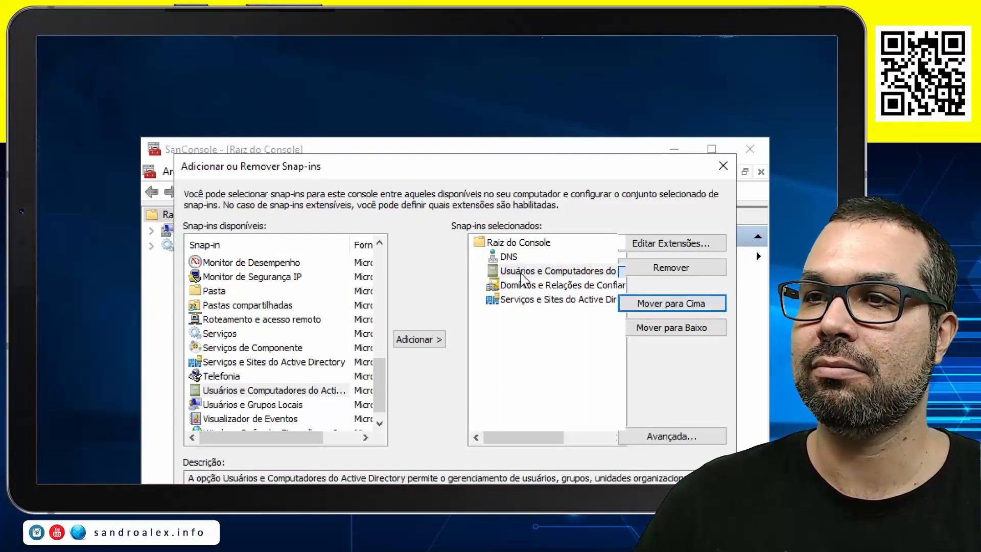
{"action": "left_click", "coordinate": [522, 306]}
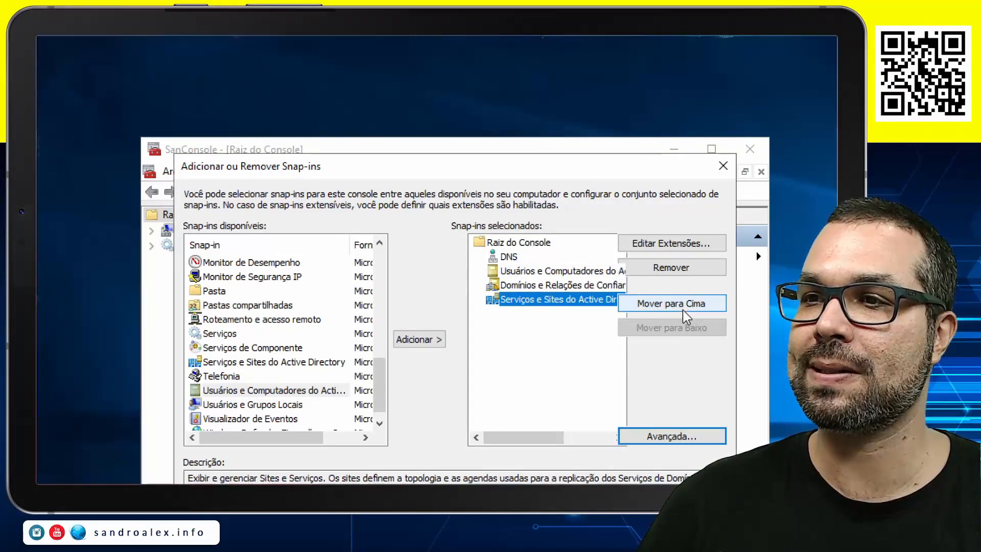
{"action": "left_click", "coordinate": [672, 307]}
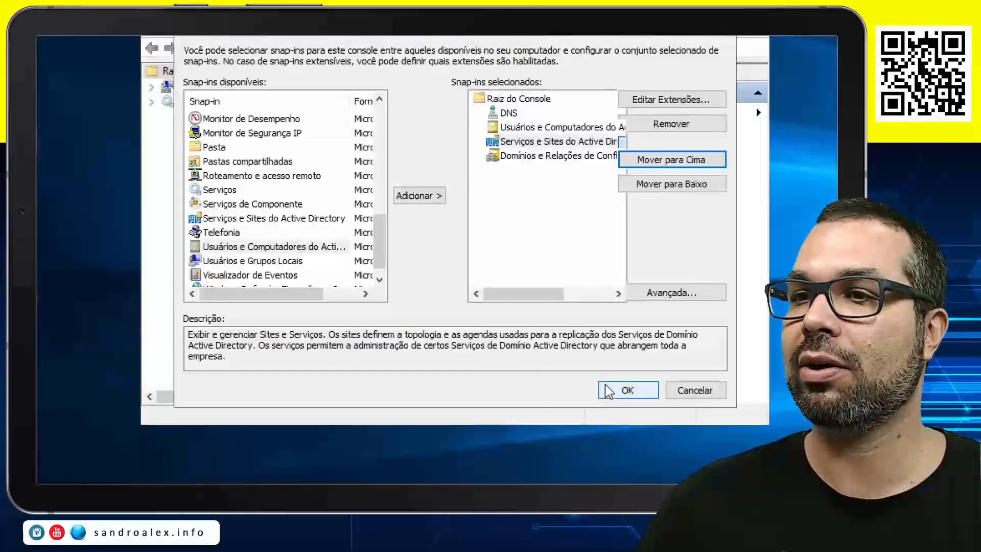
Apply the snap-in selection to SanConsole and save the console
{"action": "left_click", "coordinate": [611, 389]}
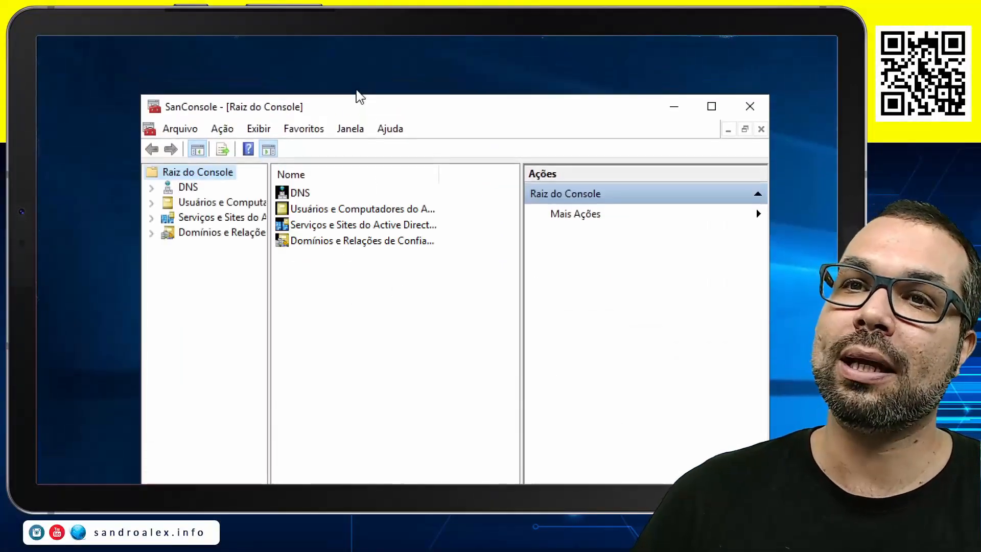
{"action": "left_click", "coordinate": [170, 130]}
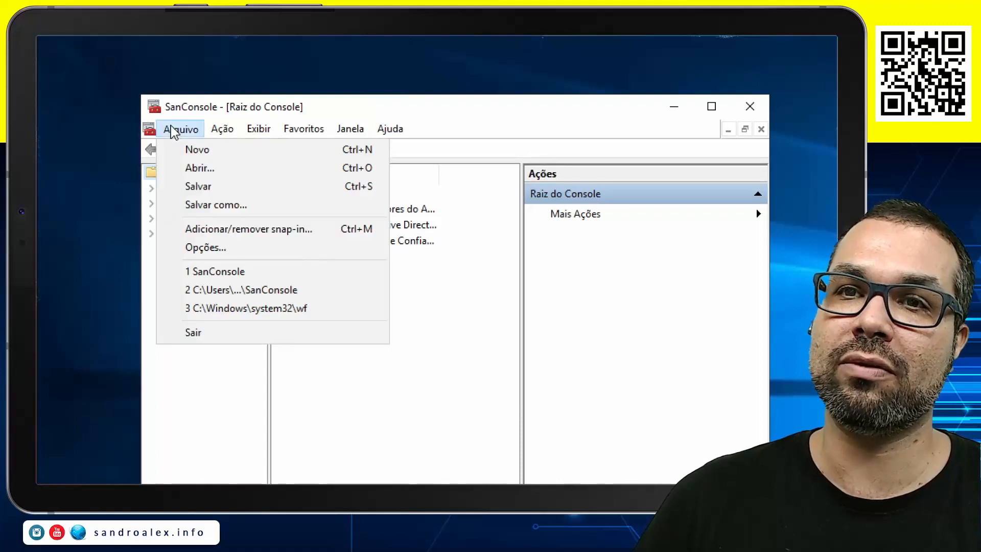
{"action": "left_click", "coordinate": [209, 186]}
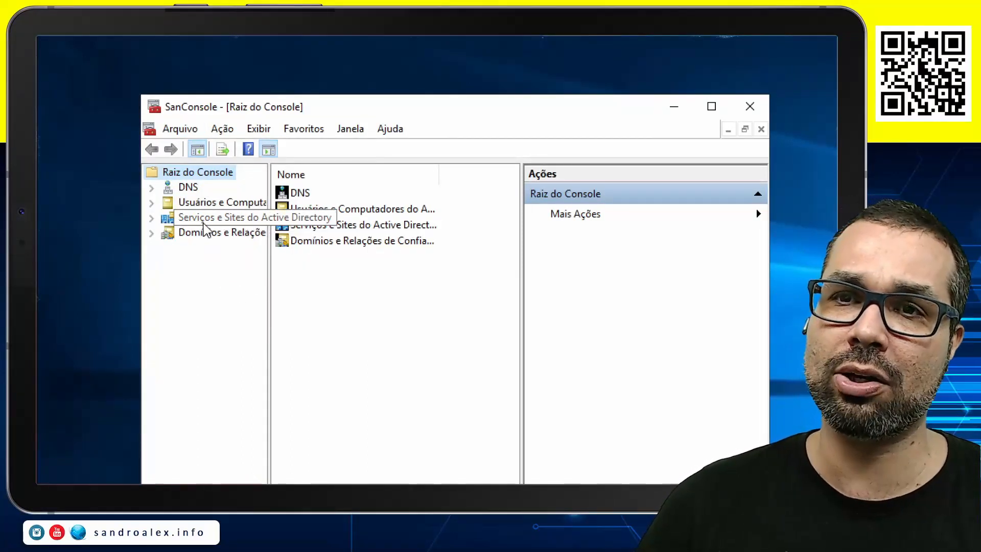
Expand the DNS node in the console tree and open the contents of SERVIDOR
{"action": "left_click", "coordinate": [151, 189]}
{"action": "left_click", "coordinate": [200, 202]}
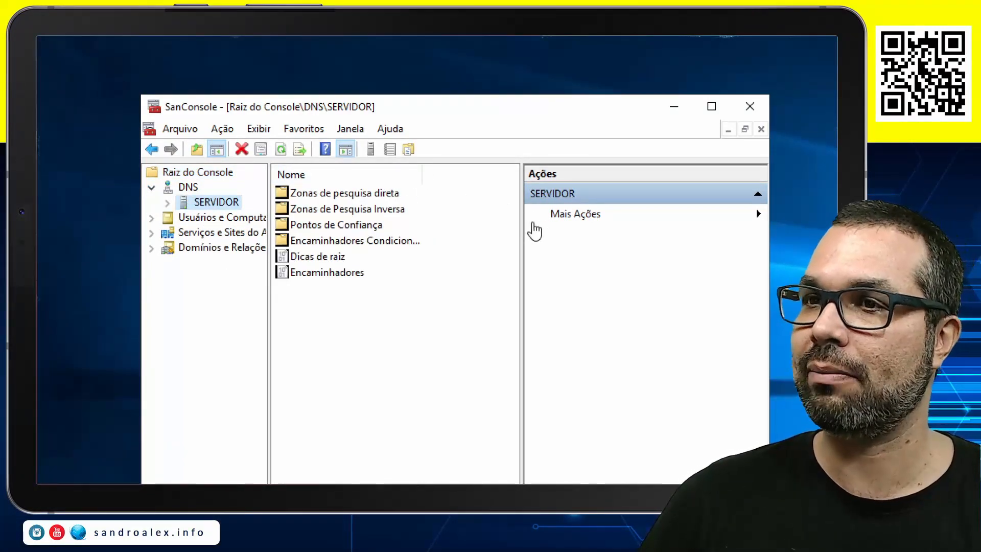
Narrow the Ações pane, expand SERVIDOR under DNS, and widen the console tree to fit the full zone folder names
{"action": "left_click_drag", "start_coordinate": [520, 226], "coordinate": [717, 221]}
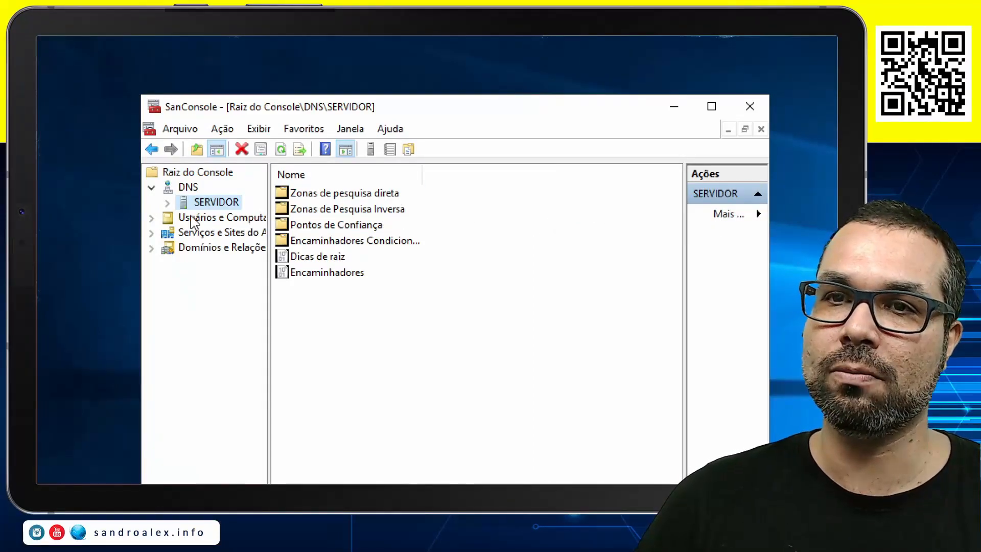
{"action": "left_click", "coordinate": [167, 203]}
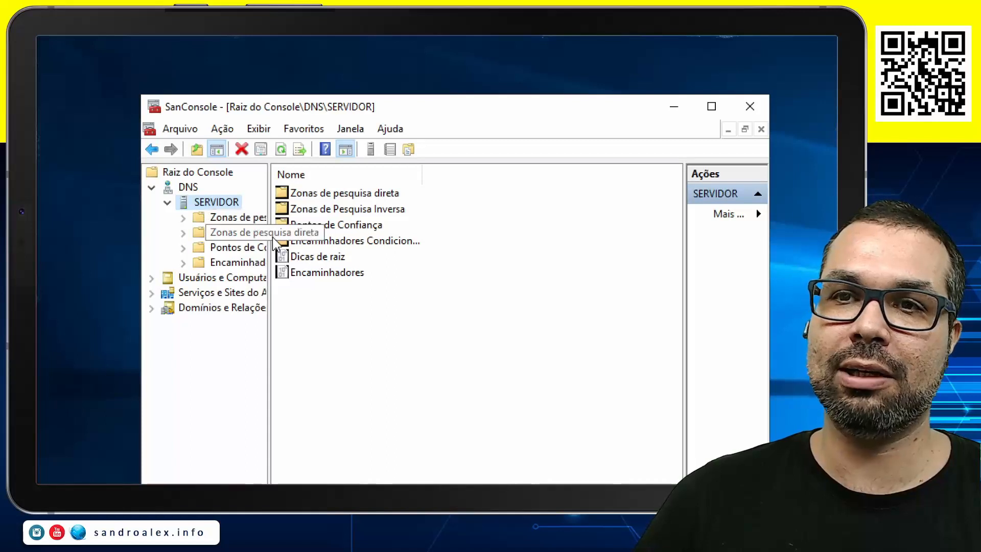
{"action": "left_click_drag", "start_coordinate": [270, 236], "coordinate": [361, 234]}
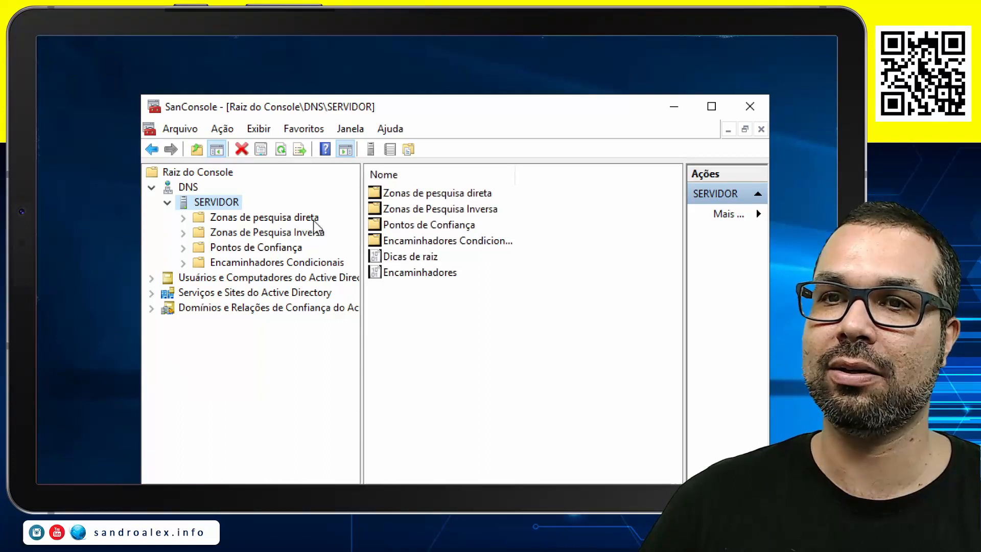
Expand Zonas de pesquisa direta and open the aula.intranet zone with its subfolders
{"action": "left_click", "coordinate": [184, 217]}
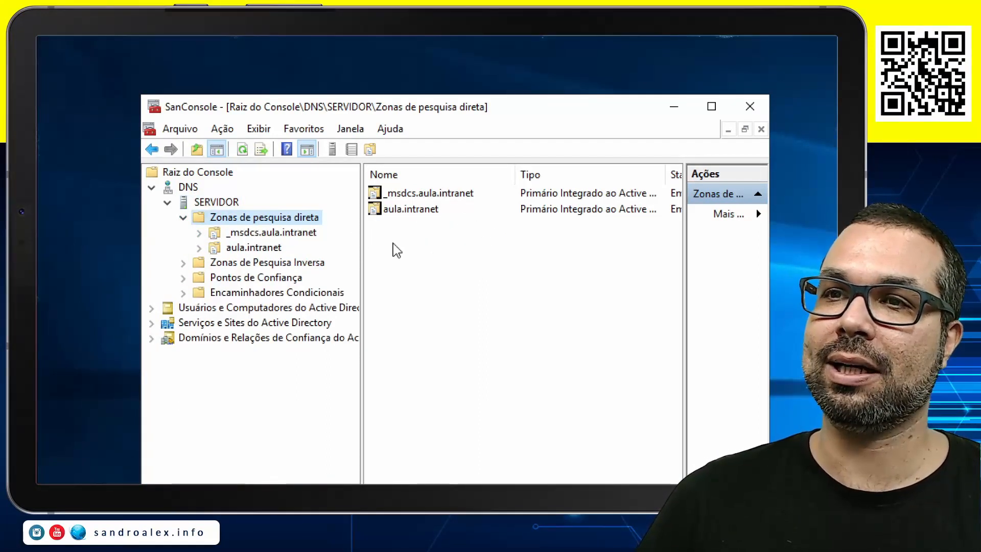
{"action": "left_click", "coordinate": [249, 249]}
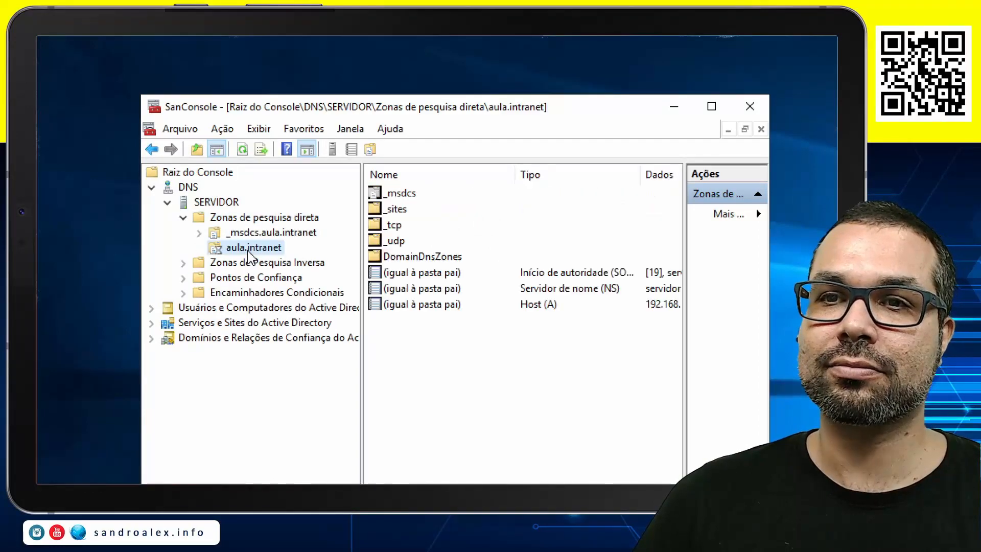
{"action": "left_click", "coordinate": [198, 249]}
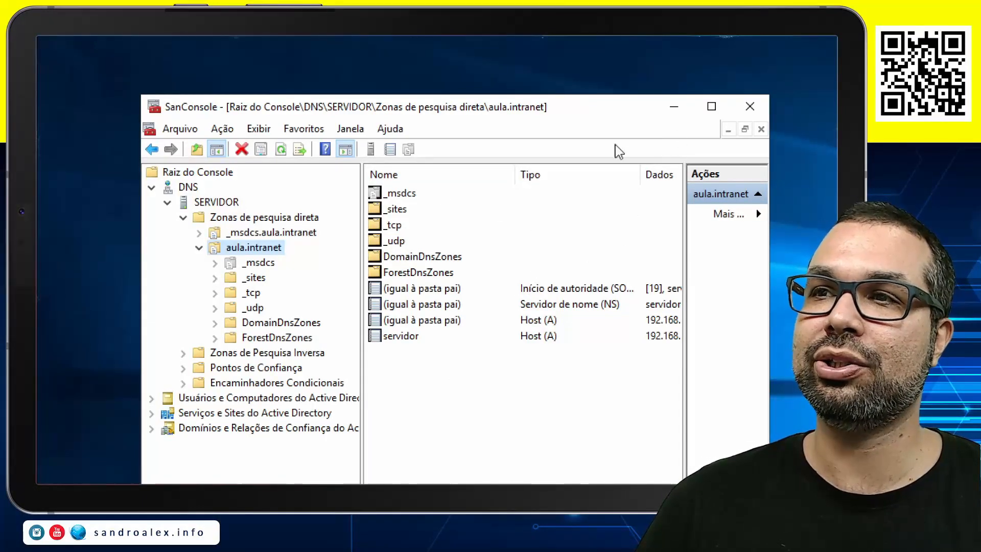
Bring the Dados column into view and examine the Host (A) and Servidor de nome (NS) records of aula.intranet
{"action": "left_click_drag", "start_coordinate": [139, 265], "coordinate": [75, 265]}
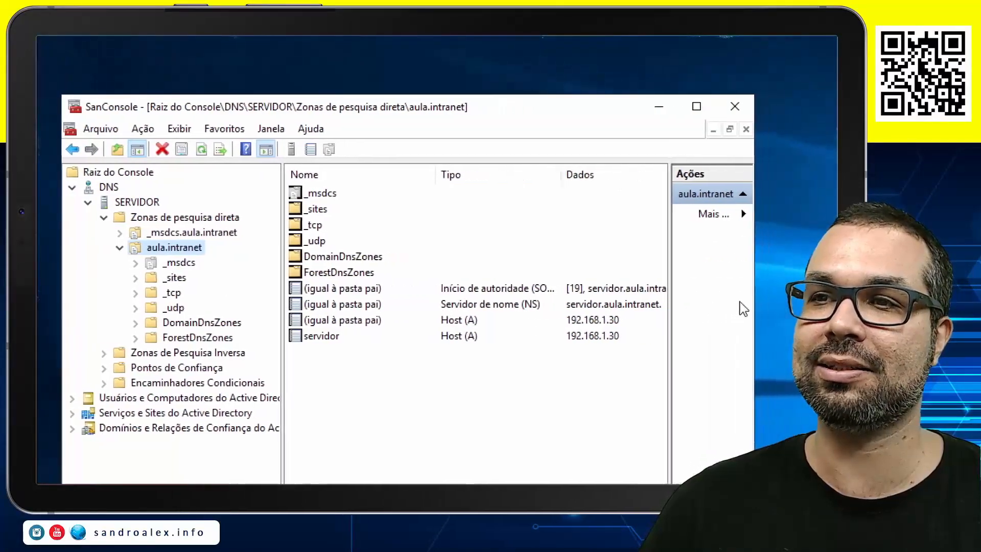
{"action": "left_click", "coordinate": [539, 321]}
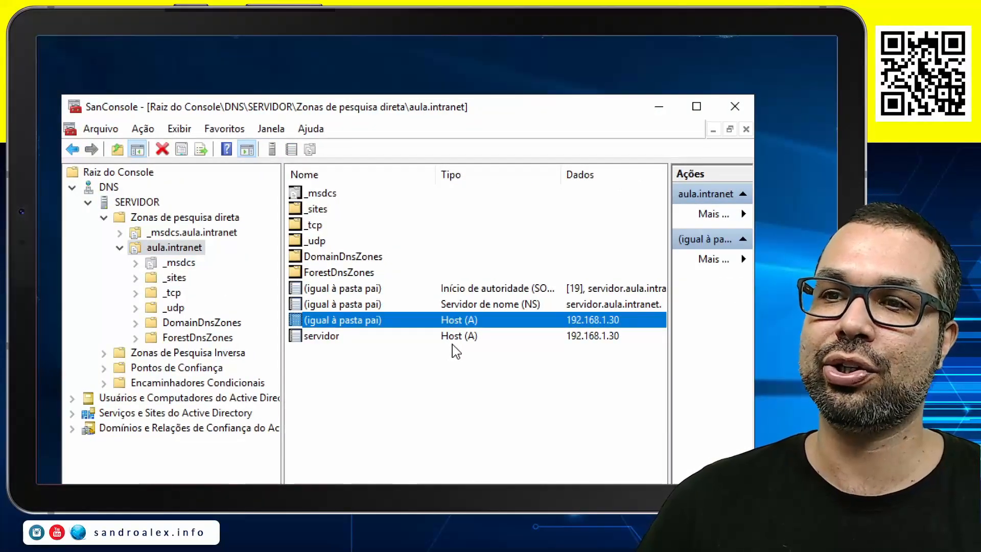
{"action": "left_click", "coordinate": [514, 351]}
{"action": "left_click", "coordinate": [595, 337]}
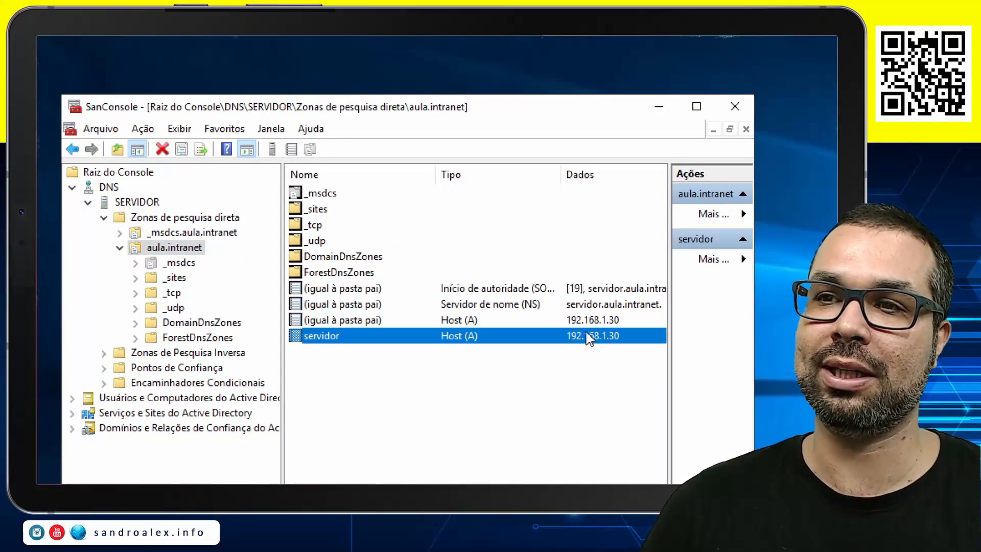
{"action": "left_click", "coordinate": [526, 306]}
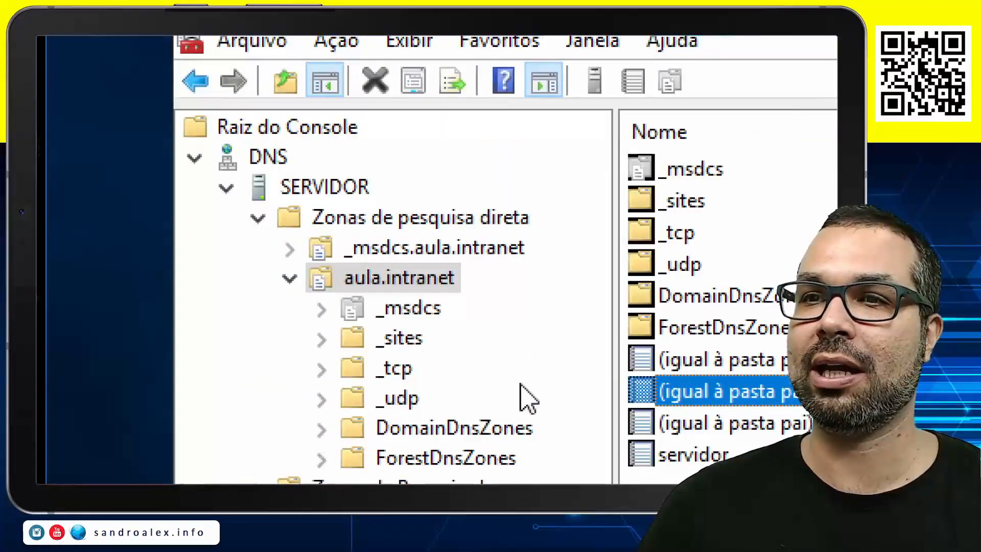
Start a new primary zone under Zonas de Pesquisa Inversa, stored in Active Directory and replicated to all DNS servers in domain aula.intranet
{"action": "left_click", "coordinate": [290, 279]}
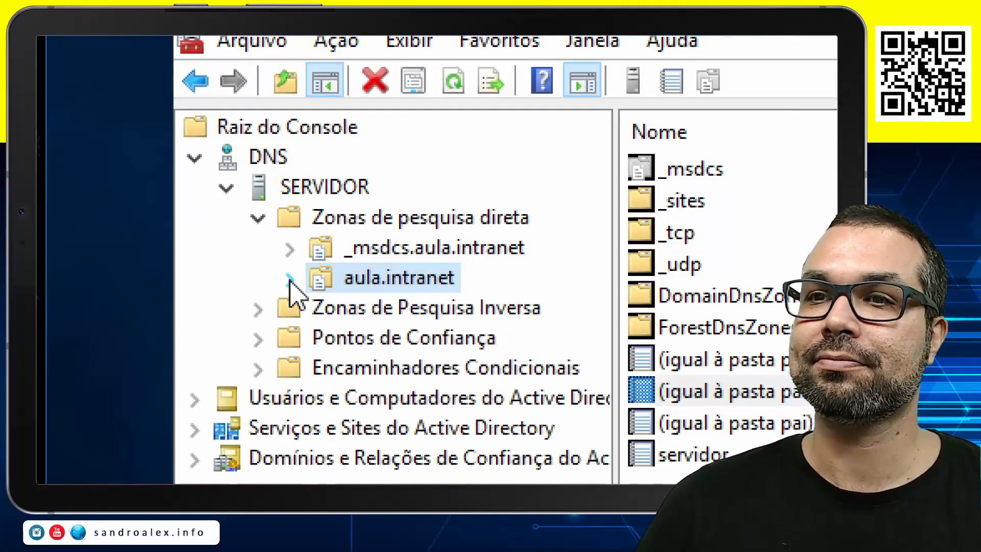
{"action": "left_click", "coordinate": [358, 312]}
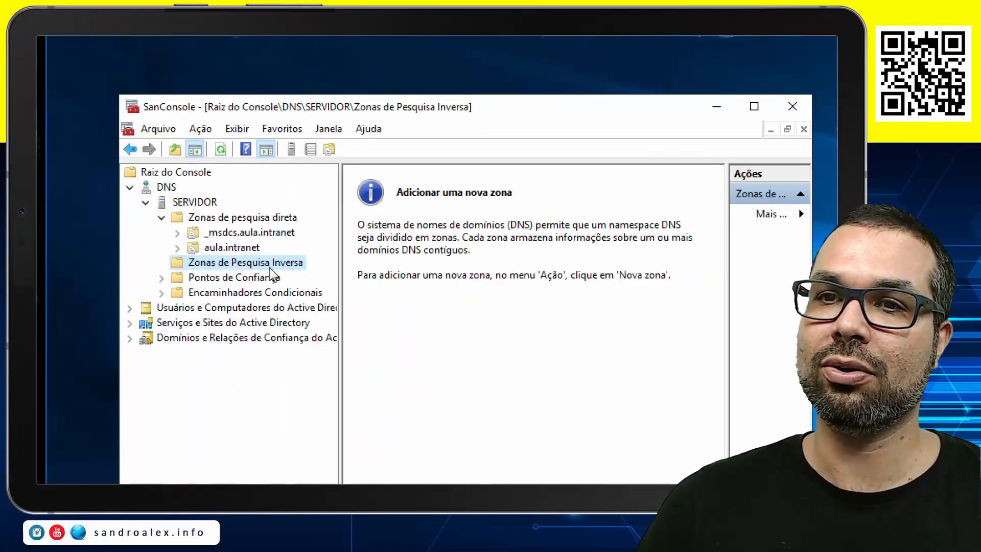
{"action": "right_click", "coordinate": [265, 270]}
{"action": "left_click", "coordinate": [294, 278]}
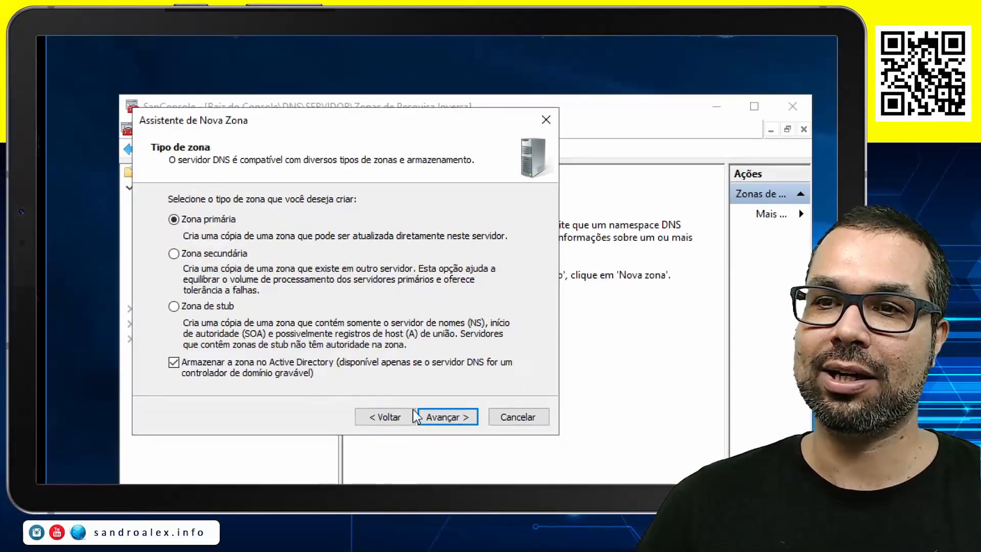
{"action": "left_click", "coordinate": [455, 422]}
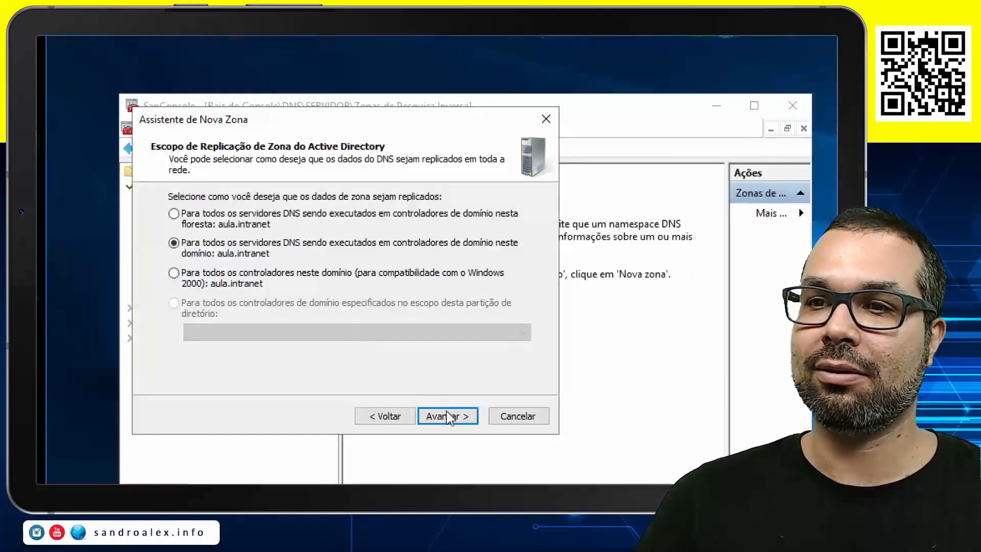
{"action": "left_click", "coordinate": [448, 417]}
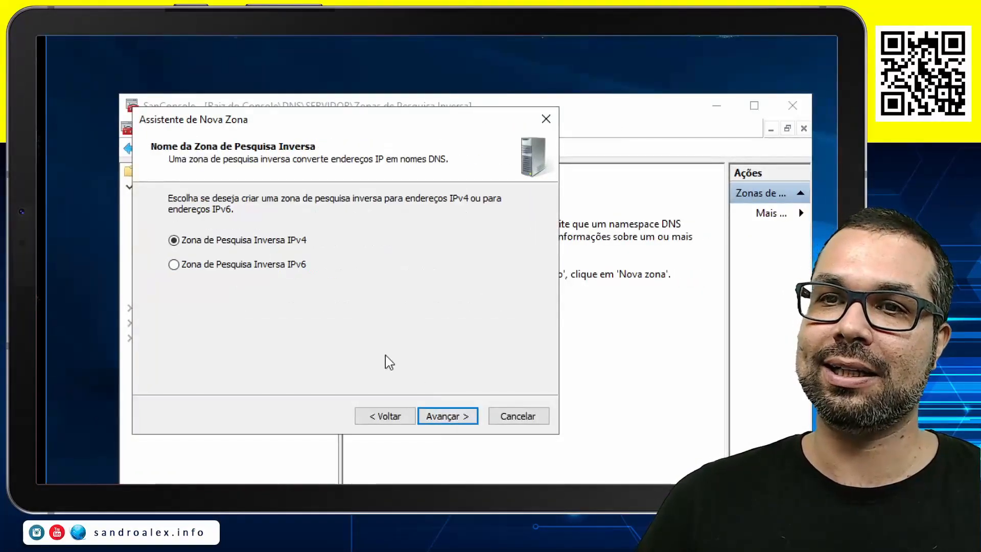
Create the zone as an IPv4 reverse lookup zone with network ID 192.168.1, allowing only secure dynamic updates
{"action": "left_click", "coordinate": [459, 416]}
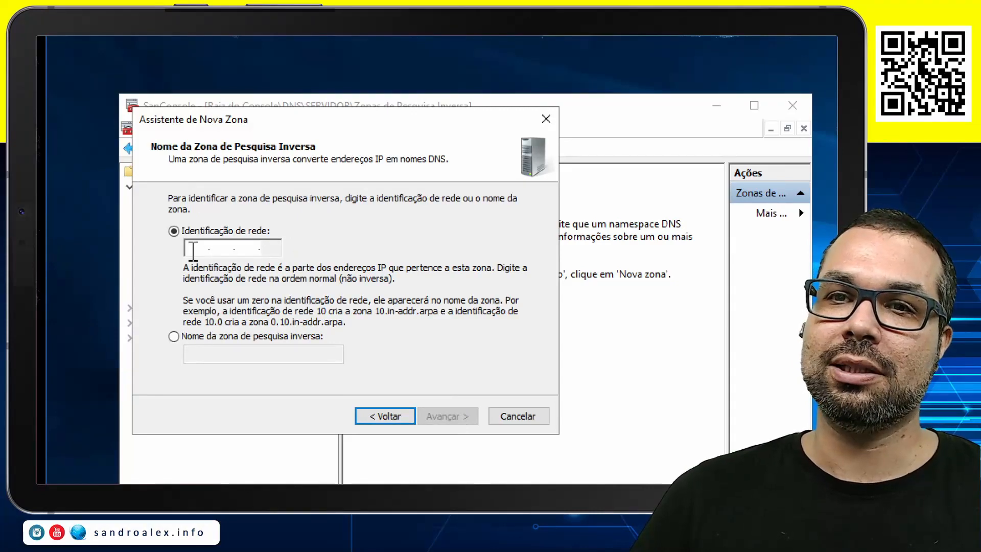
{"action": "type", "text": "192 .168 .1 ."}
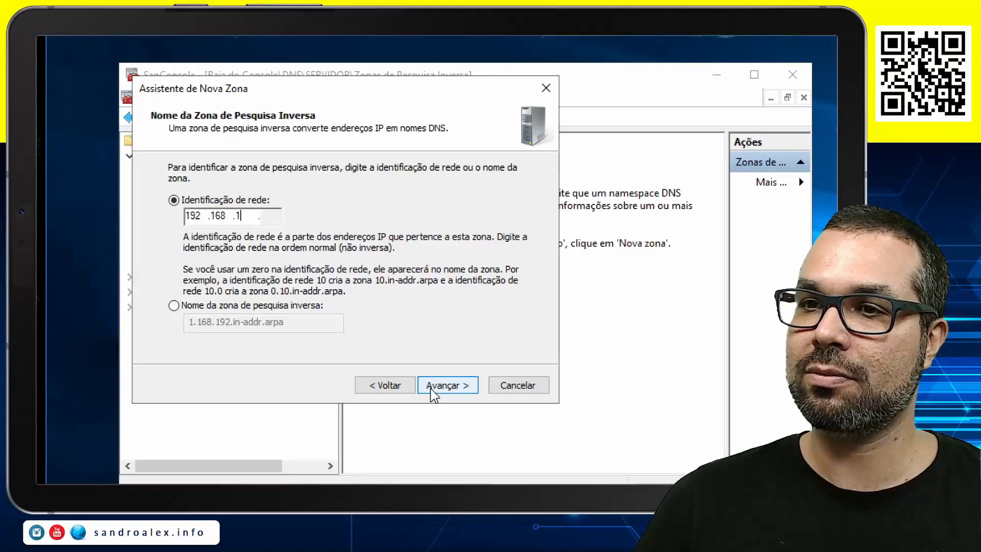
{"action": "left_click", "coordinate": [289, 402]}
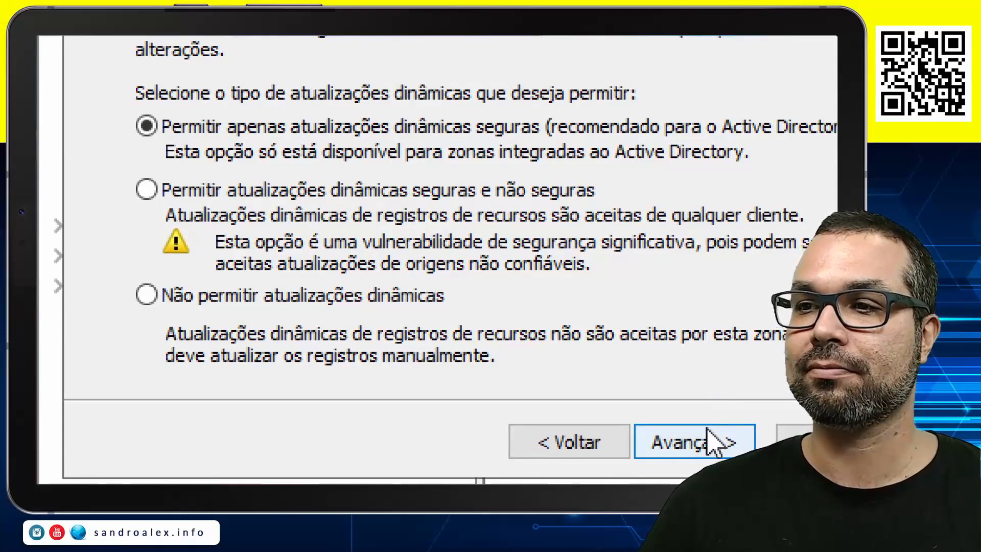
{"action": "left_click", "coordinate": [709, 445]}
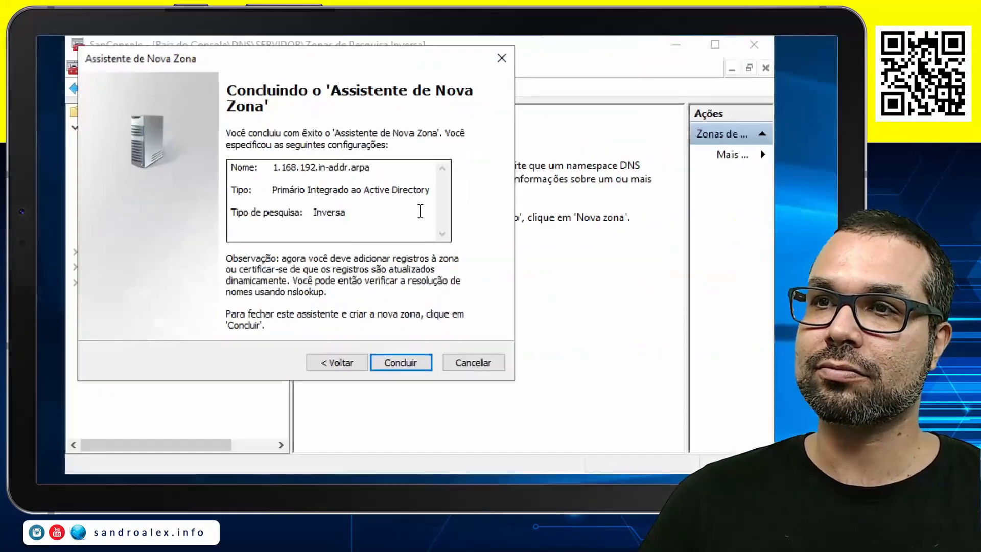
{"action": "left_click", "coordinate": [408, 361]}
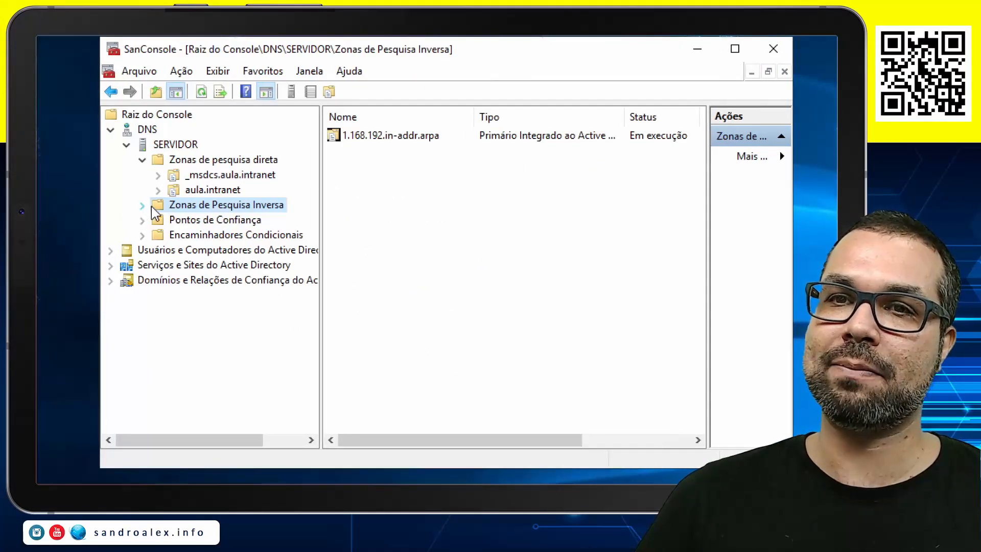
Expand Zonas de Pesquisa Inversa, open 1.168.192.in-addr.arpa, and adjust the column widths so the record types are readable
{"action": "left_click", "coordinate": [115, 206]}
{"action": "left_click", "coordinate": [200, 221]}
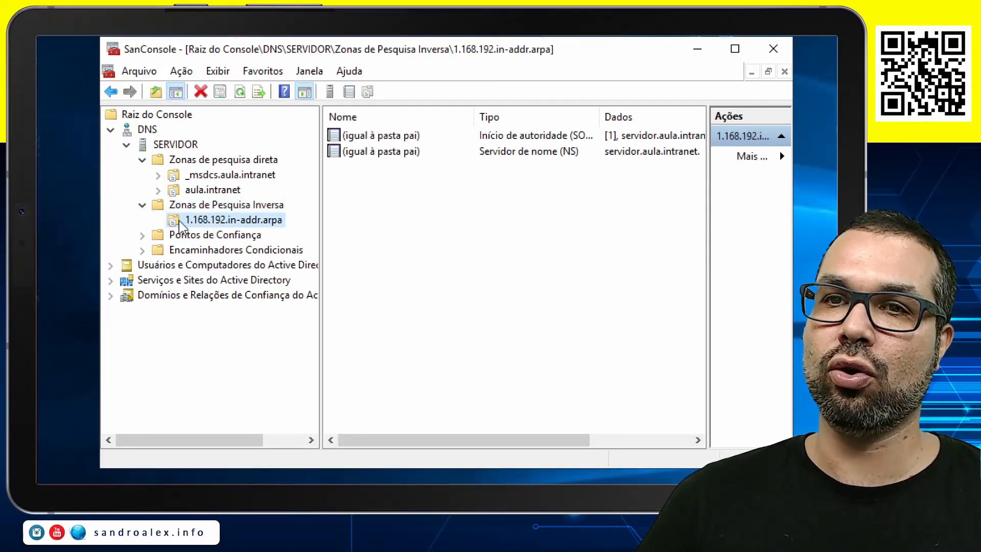
{"action": "left_click_drag", "start_coordinate": [475, 116], "coordinate": [450, 116]}
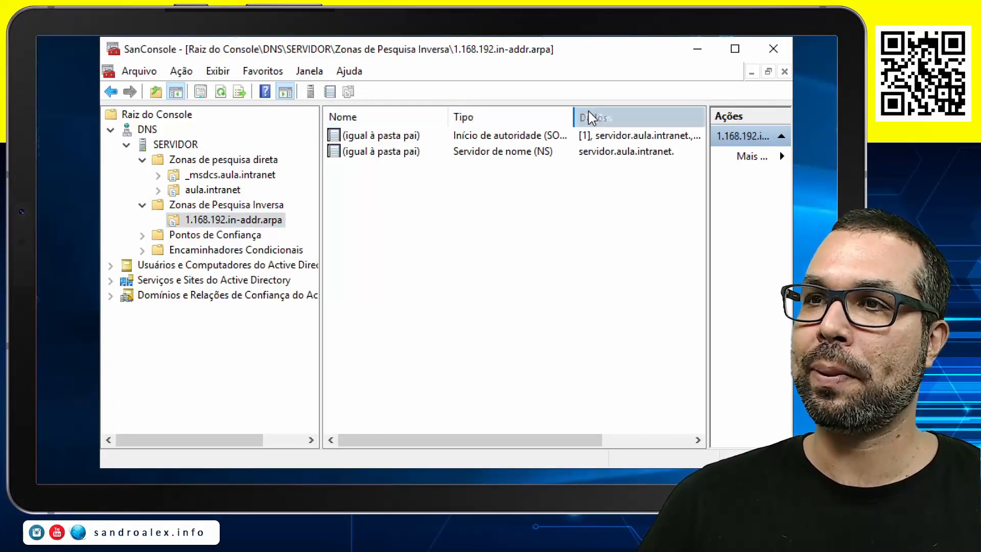
{"action": "left_click_drag", "start_coordinate": [591, 109], "coordinate": [601, 111]}
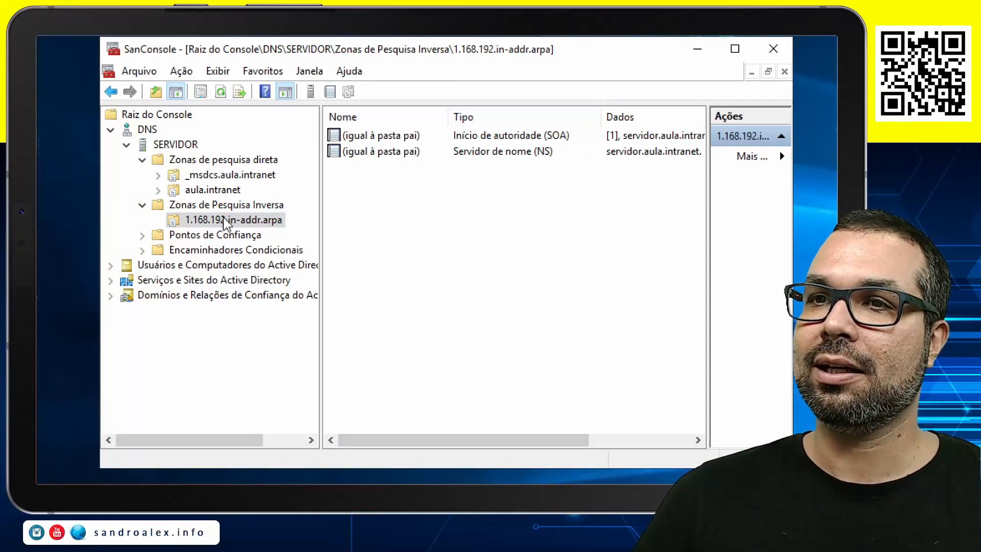
Enable updating the associated pointer record (PTR) for the servidor Host (A) record in aula.intranet
{"action": "left_click", "coordinate": [211, 191]}
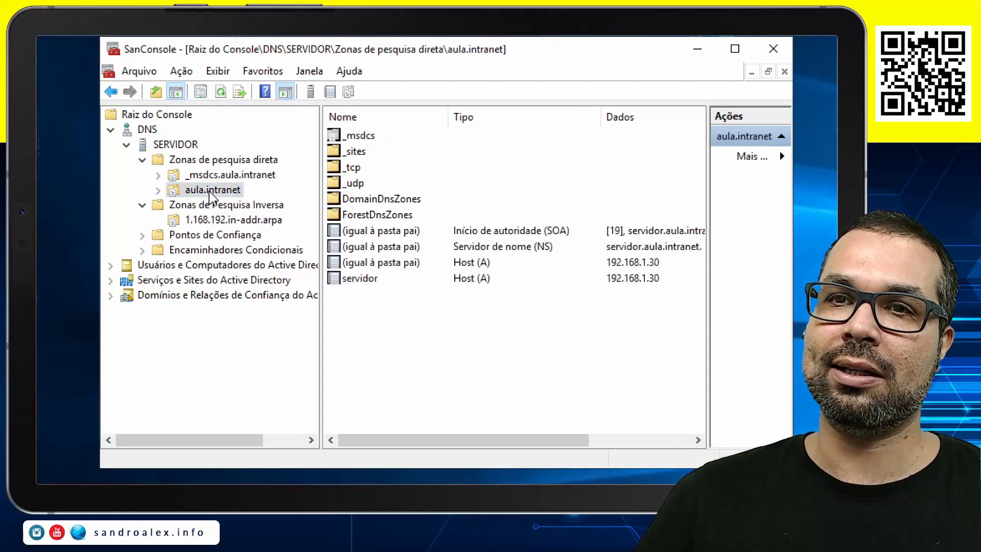
{"action": "left_click", "coordinate": [376, 280]}
{"action": "right_click", "coordinate": [381, 288]}
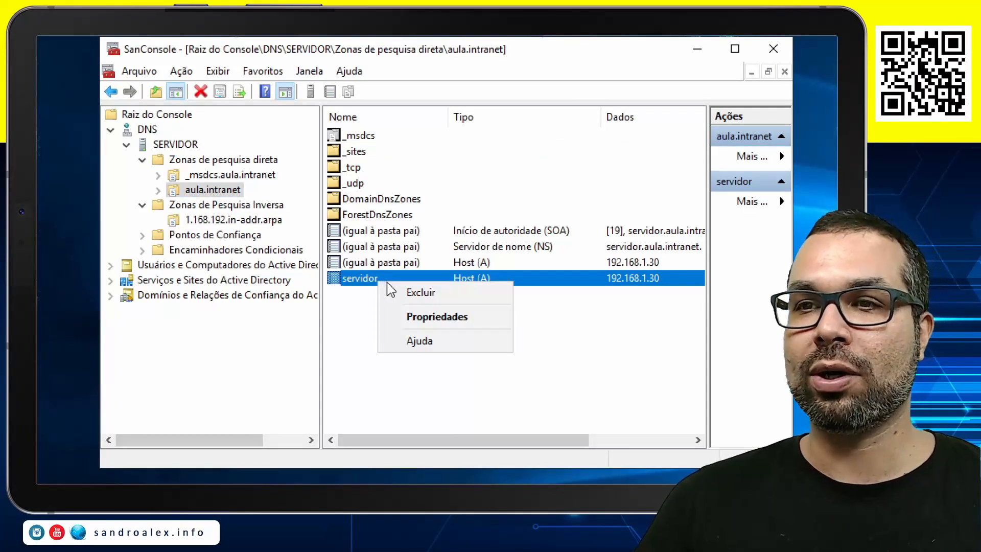
{"action": "left_click", "coordinate": [417, 314]}
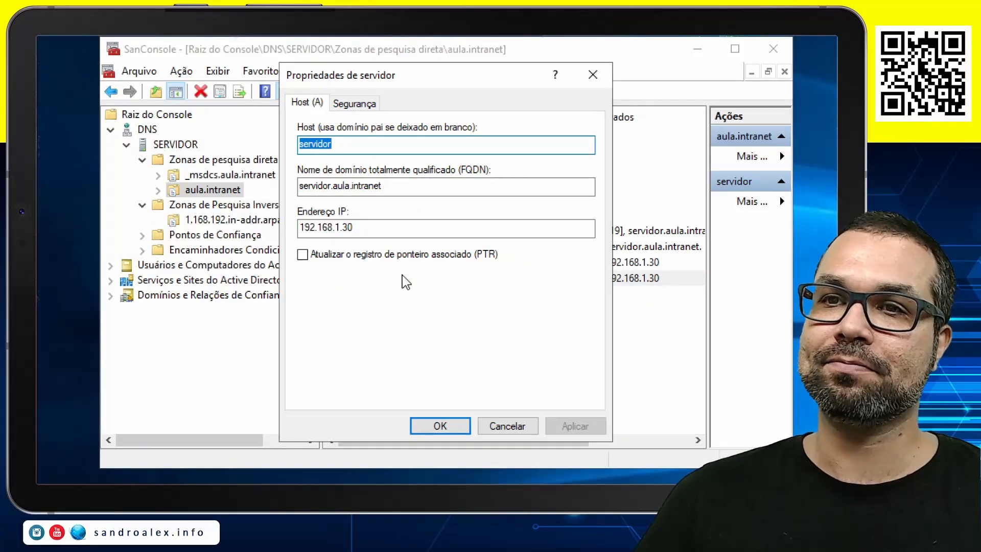
{"action": "left_click", "coordinate": [391, 252]}
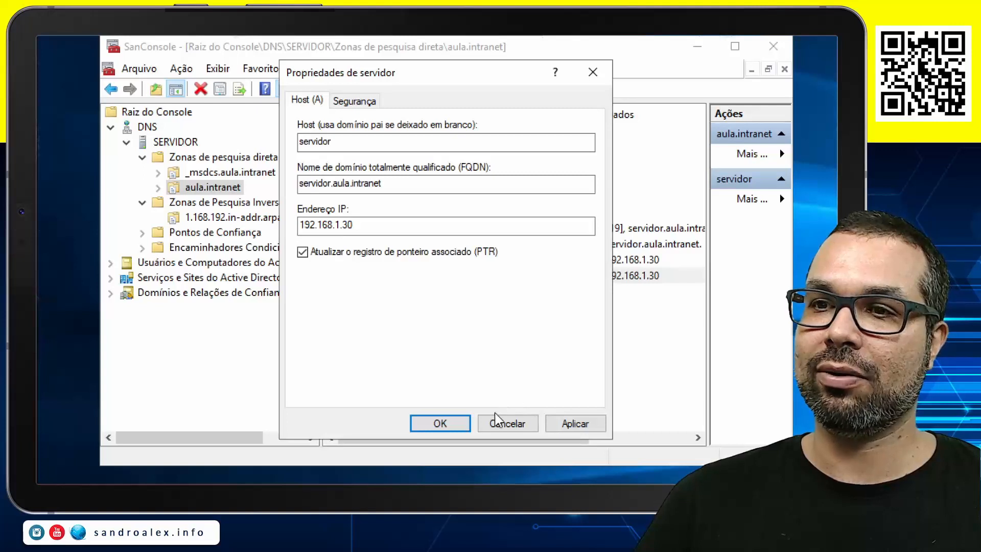
{"action": "left_click", "coordinate": [443, 423]}
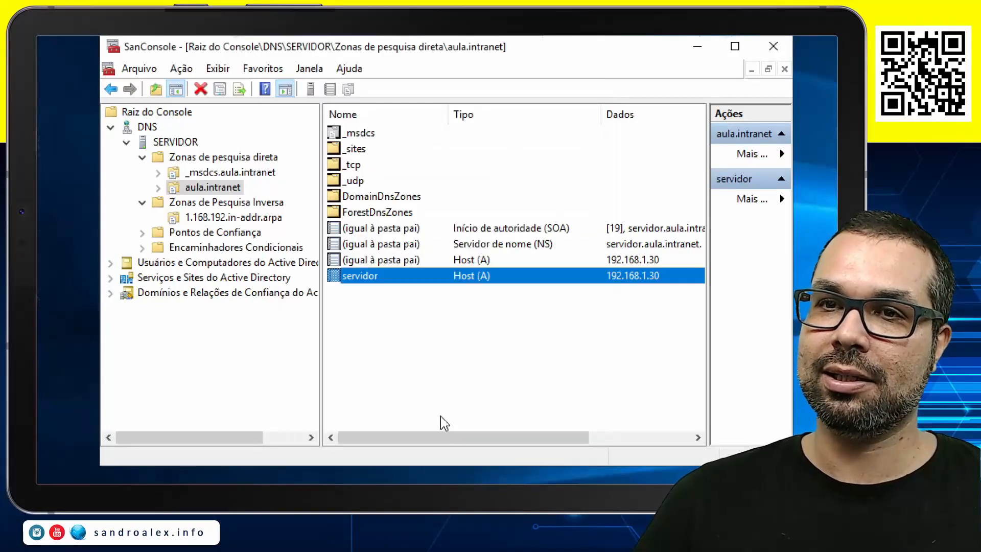
Refresh the 1.168.192.in-addr.arpa zone and select the pointer record for 192.168.1.30
{"action": "left_click", "coordinate": [246, 221]}
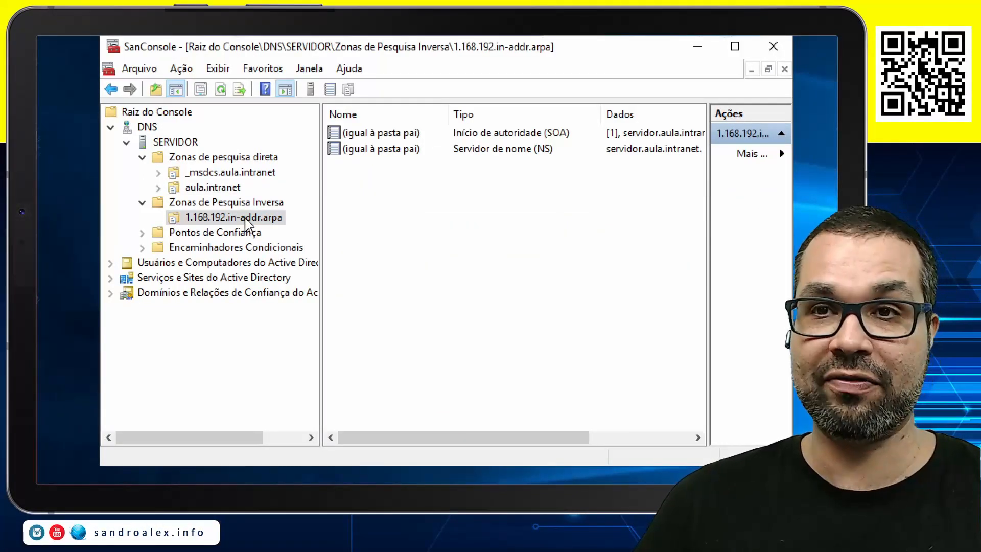
{"action": "key", "text": "F5"}
{"action": "left_click", "coordinate": [411, 166]}
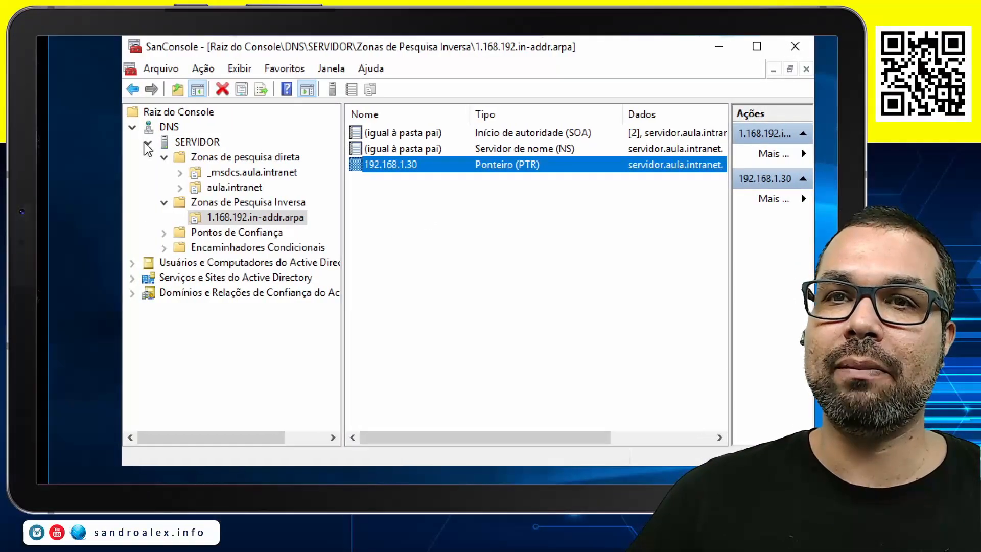
Collapse the DNS node and expand Usuários e Computadores do Active Directory down to the aula.intranet containers
{"action": "left_click", "coordinate": [132, 128]}
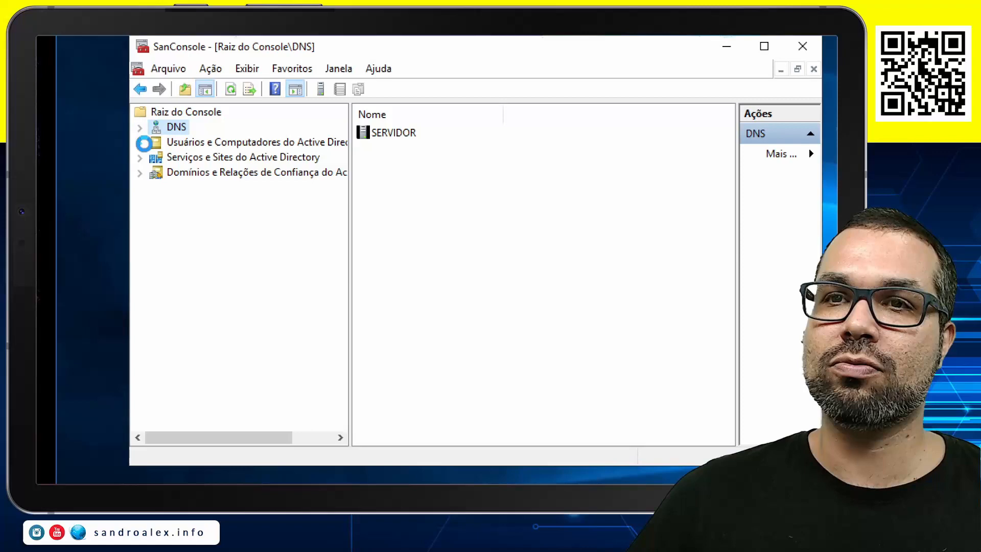
{"action": "left_click", "coordinate": [143, 144]}
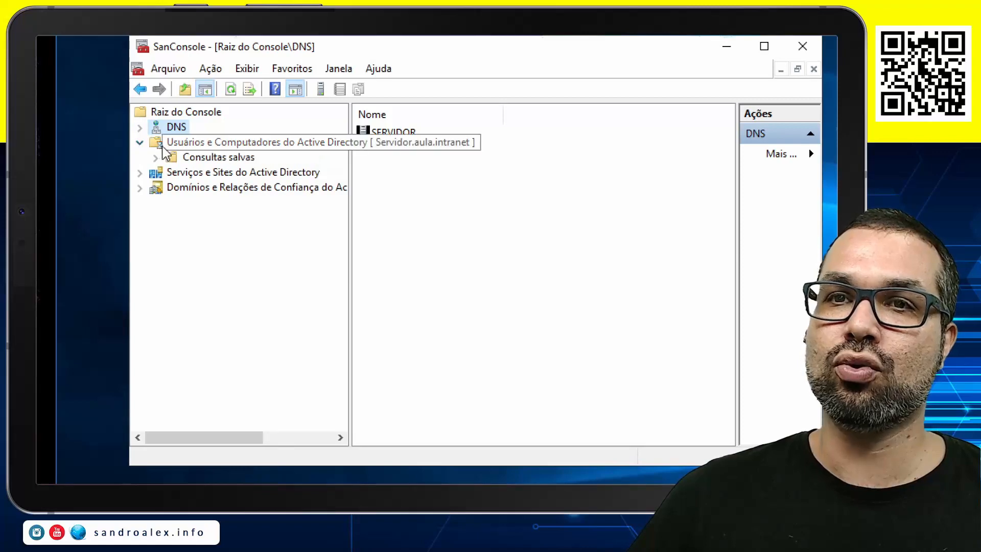
{"action": "left_click", "coordinate": [179, 158]}
{"action": "left_click", "coordinate": [156, 172]}
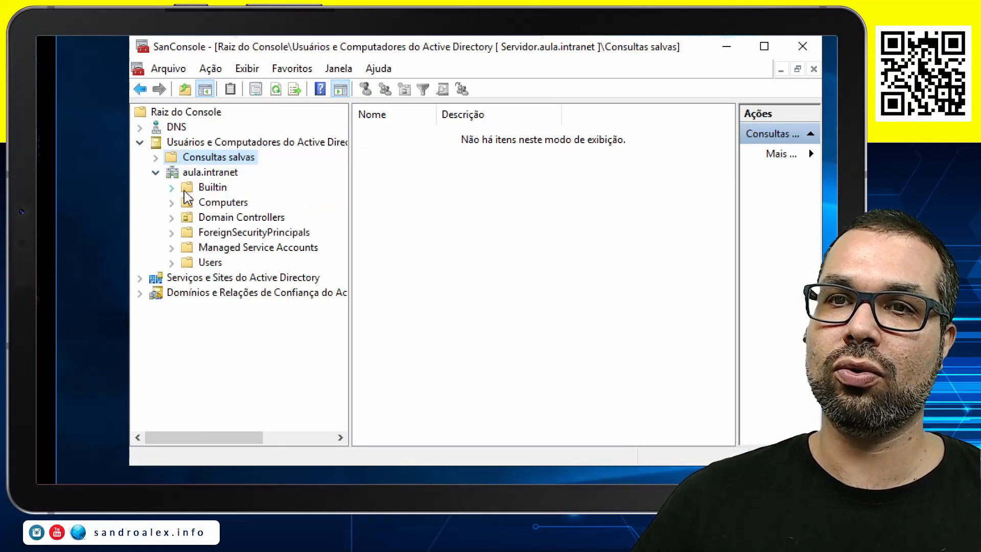
View the groups in the Builtin container with a wider name column, and open the Computers container
{"action": "left_click", "coordinate": [207, 187]}
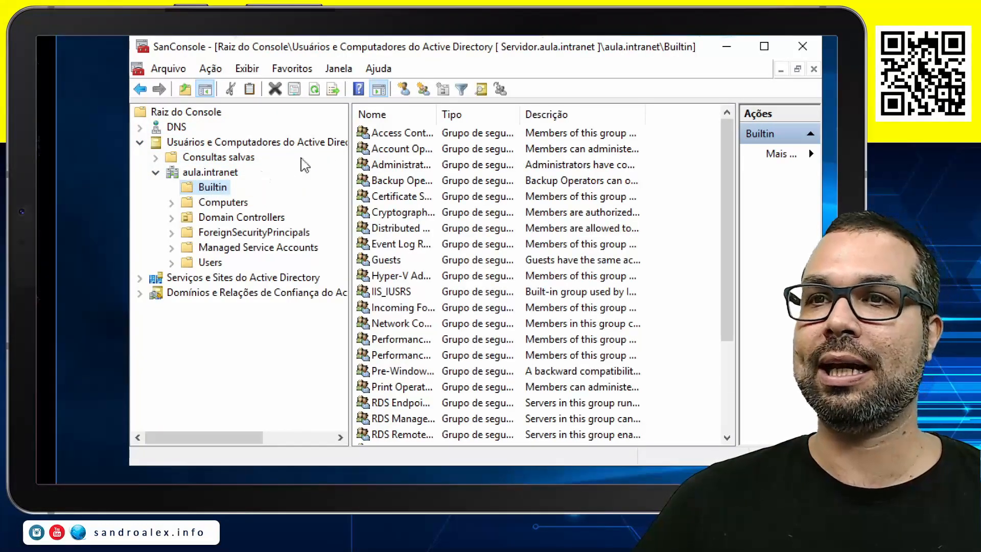
{"action": "left_click_drag", "start_coordinate": [447, 112], "coordinate": [546, 111]}
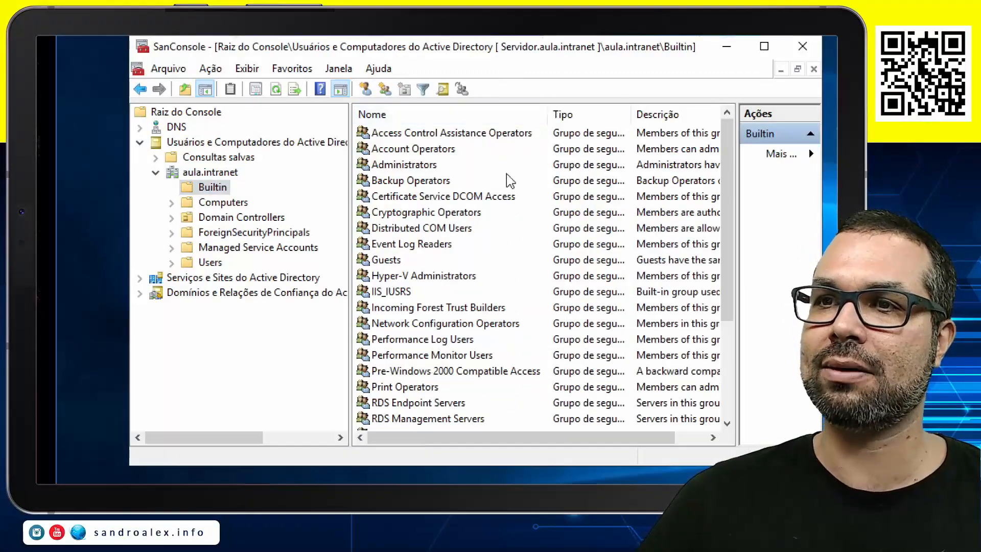
{"action": "left_click", "coordinate": [223, 202]}
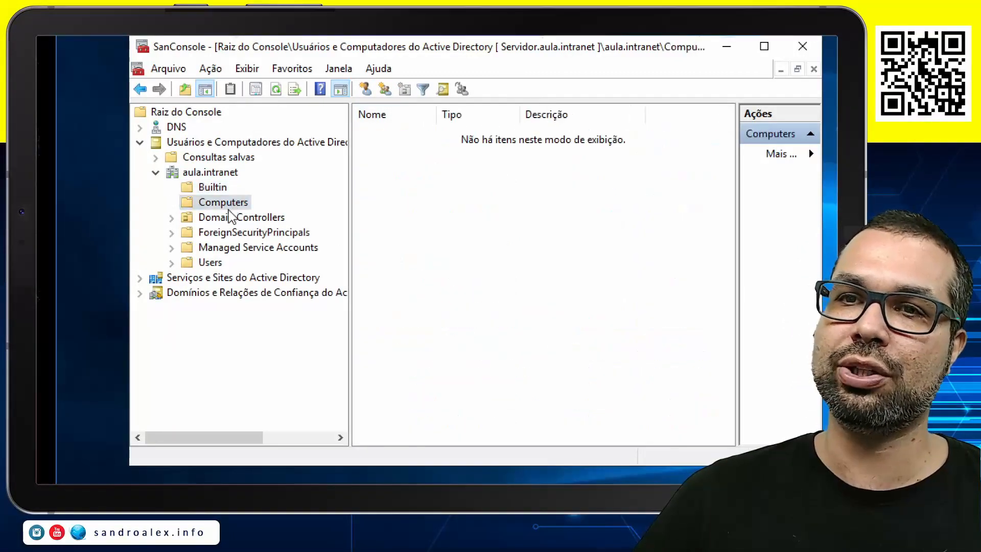
Review the Domain Controllers, Managed Service Accounts and Users containers of aula.intranet, and close the console
{"action": "left_click", "coordinate": [225, 219]}
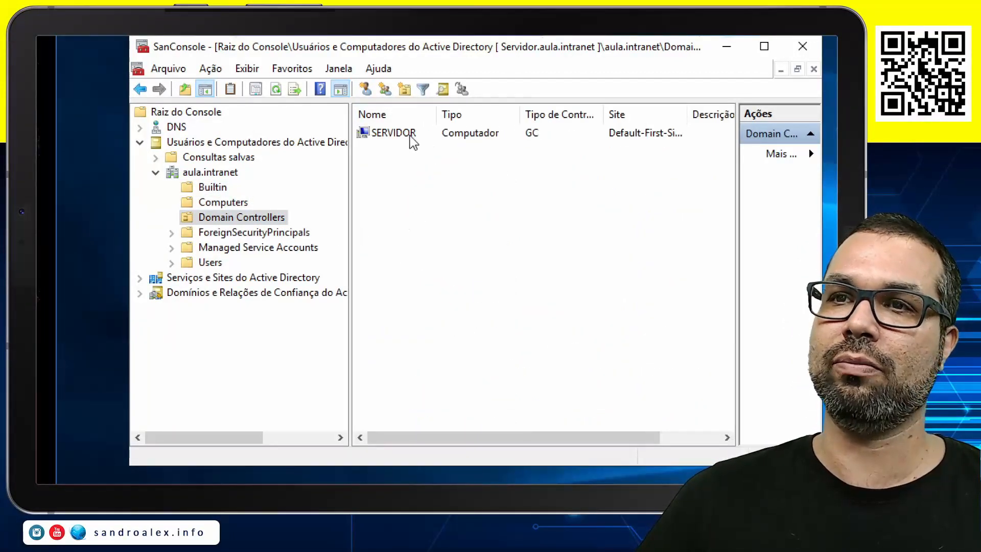
{"action": "left_click", "coordinate": [399, 148]}
{"action": "left_click", "coordinate": [248, 249]}
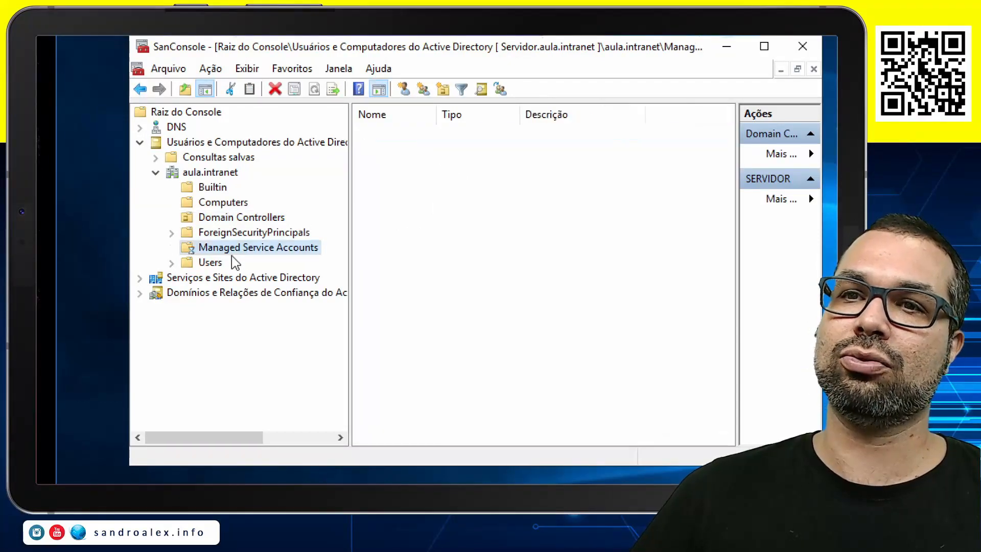
{"action": "left_click", "coordinate": [212, 263]}
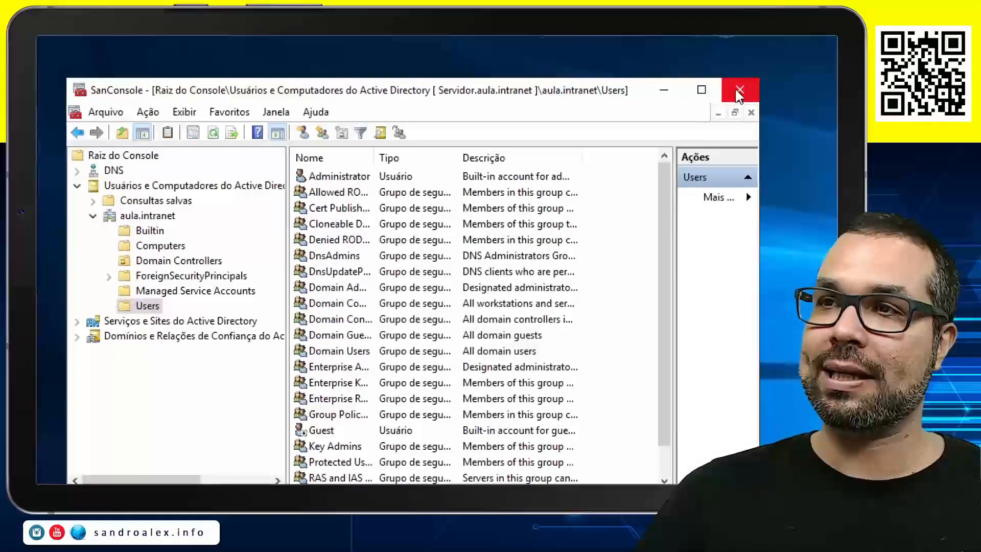
{"action": "left_click", "coordinate": [802, 46]}
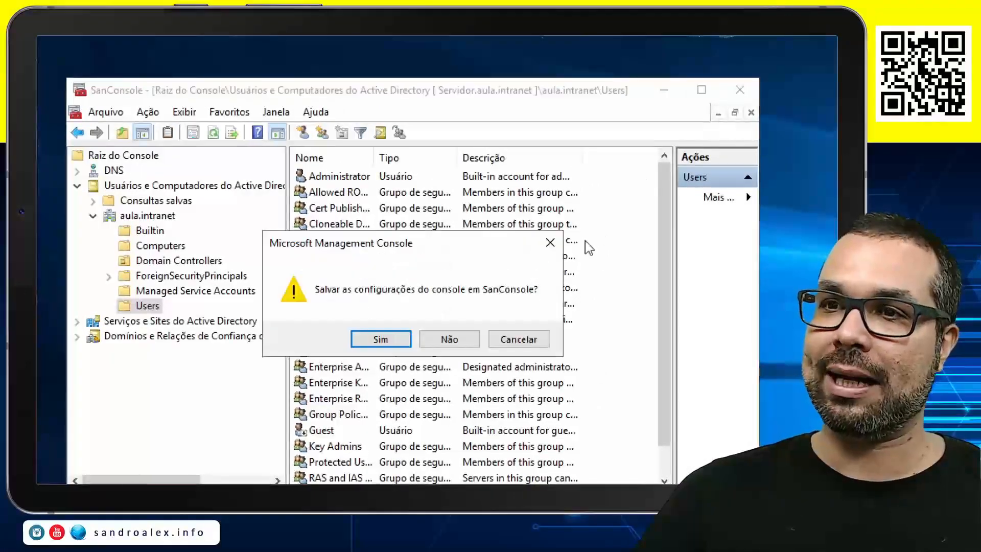
{"action": "left_click", "coordinate": [425, 340]}
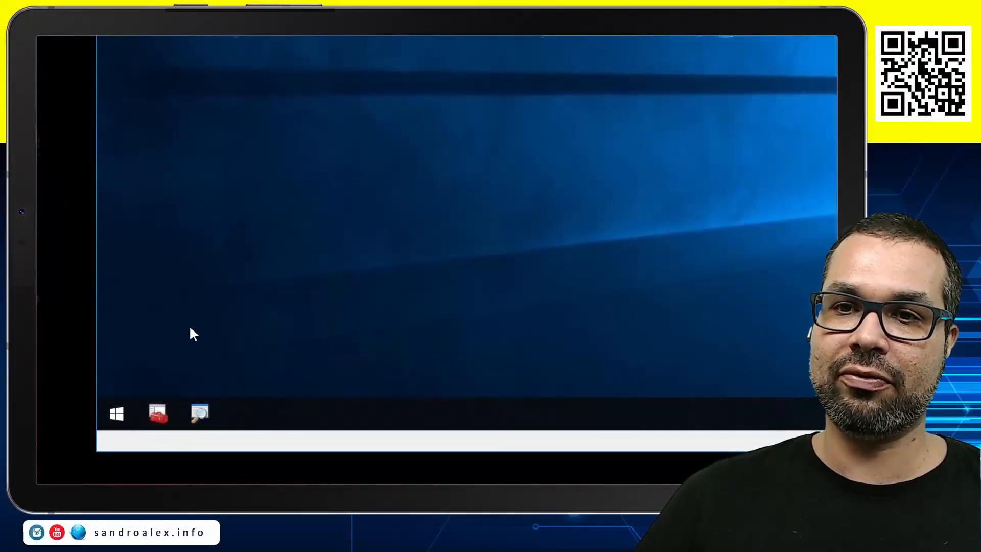
Run sysdm.cpl, check the full computer name and domain in the system properties, and close the dialog
{"action": "key", "text": "super+r"}
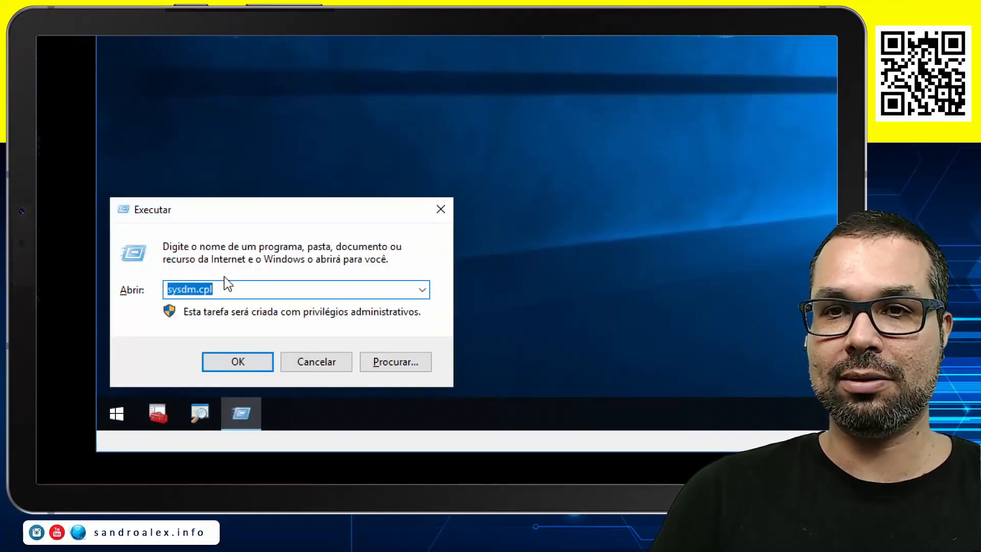
{"action": "key", "text": "Return"}
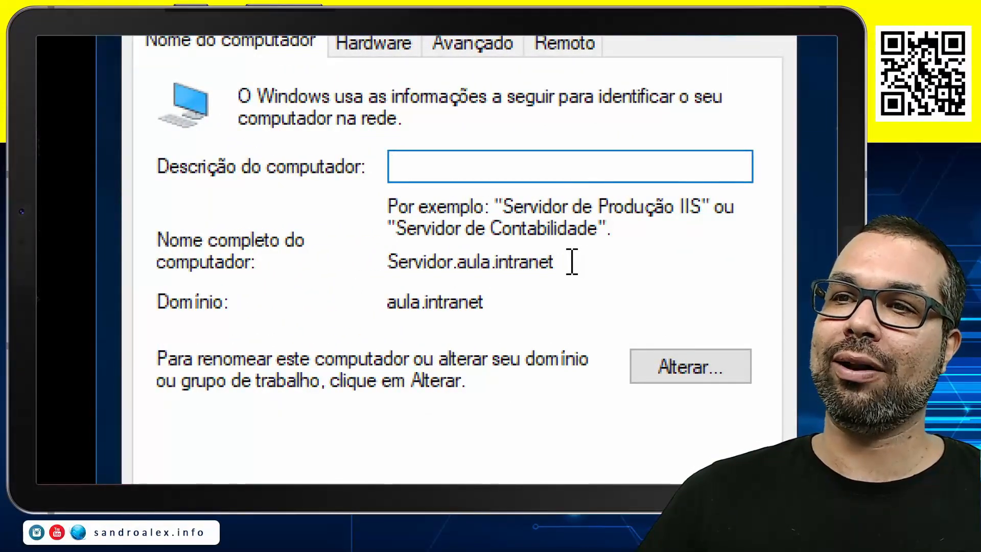
{"action": "left_click_drag", "start_coordinate": [572, 262], "coordinate": [410, 261]}
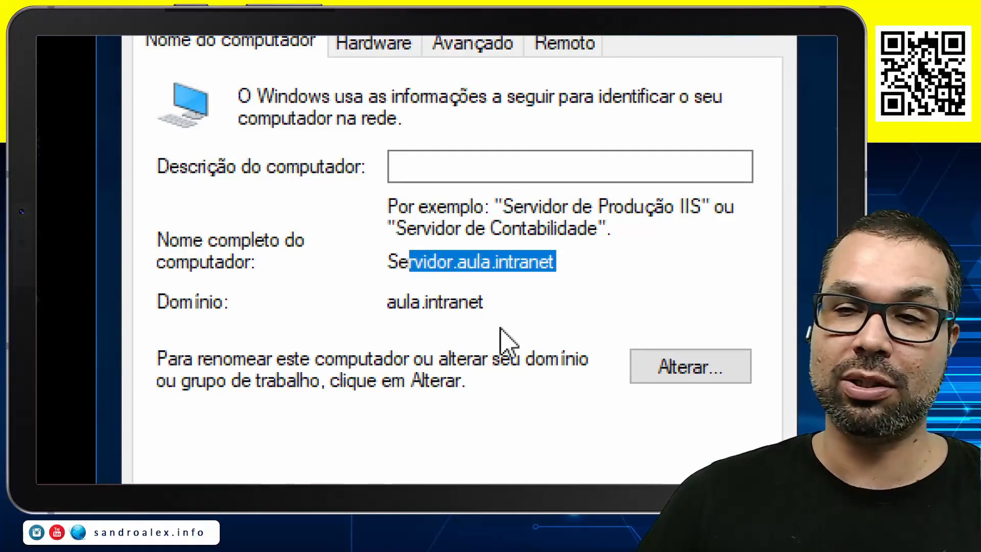
{"action": "left_click_drag", "start_coordinate": [490, 294], "coordinate": [324, 292]}
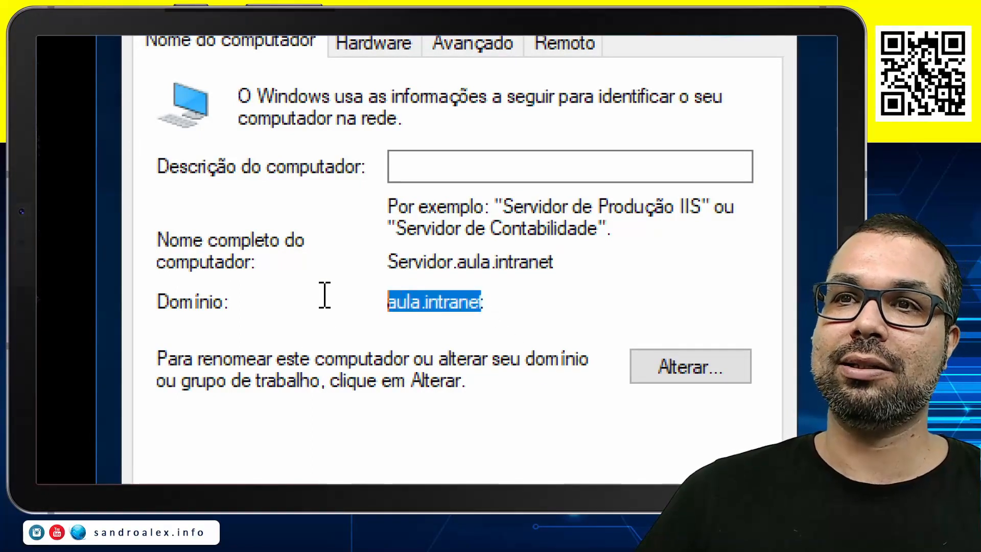
{"action": "left_click", "coordinate": [423, 323]}
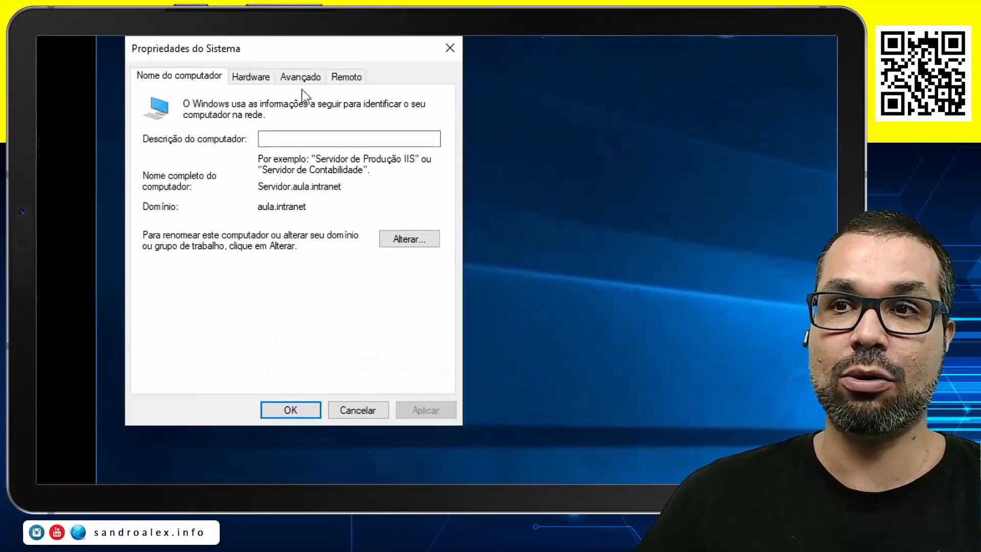
{"action": "left_click", "coordinate": [286, 410]}
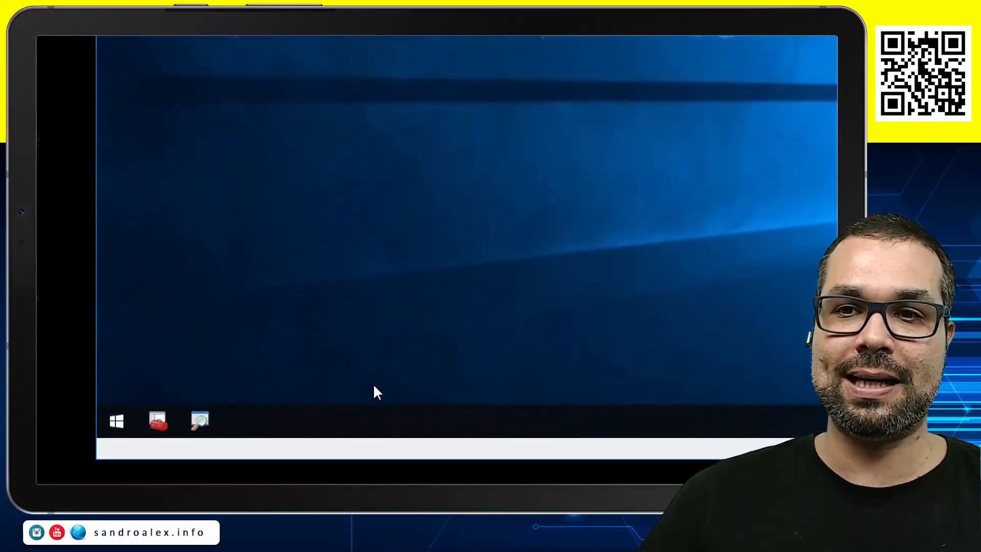
Run ncpa.cpl and open the IPv4 properties of the Ethernet connection
{"action": "key", "text": "super+r"}
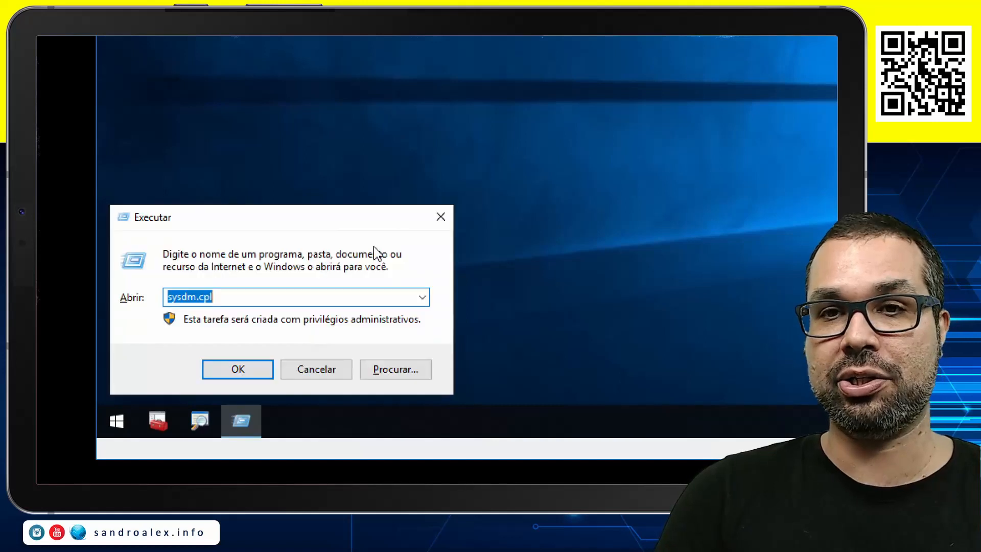
{"action": "type", "text": "n"}
{"action": "key", "text": "Down"}
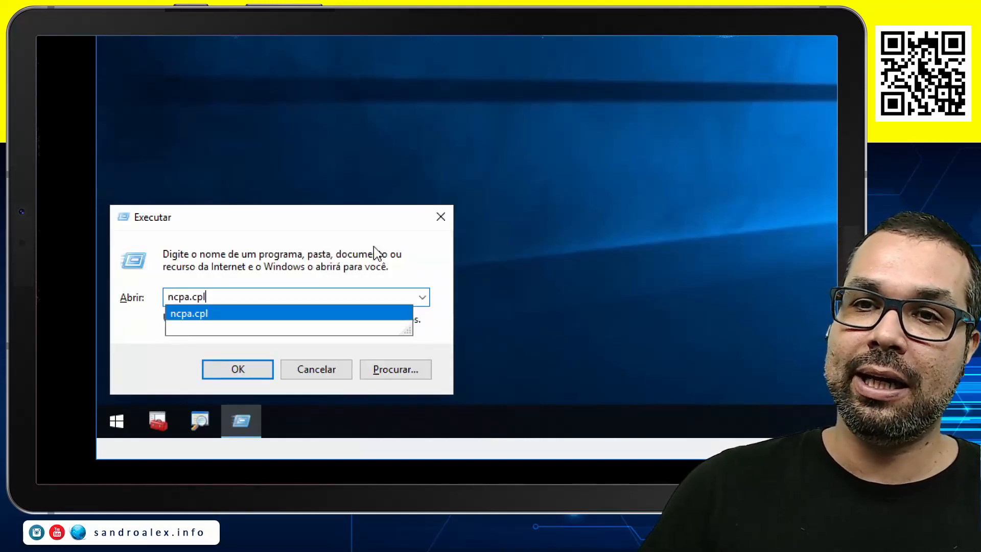
{"action": "key", "text": "Return"}
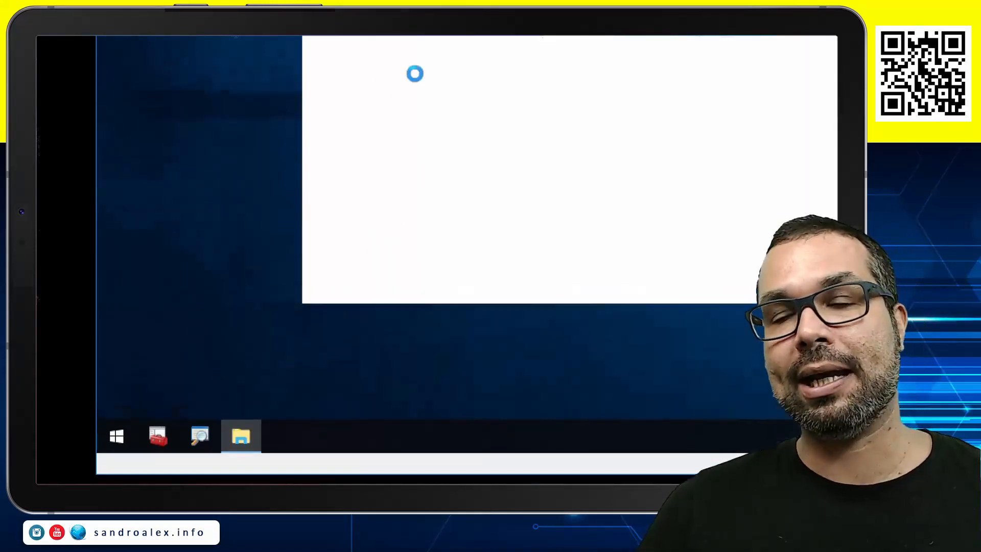
{"action": "double_click", "coordinate": [410, 133]}
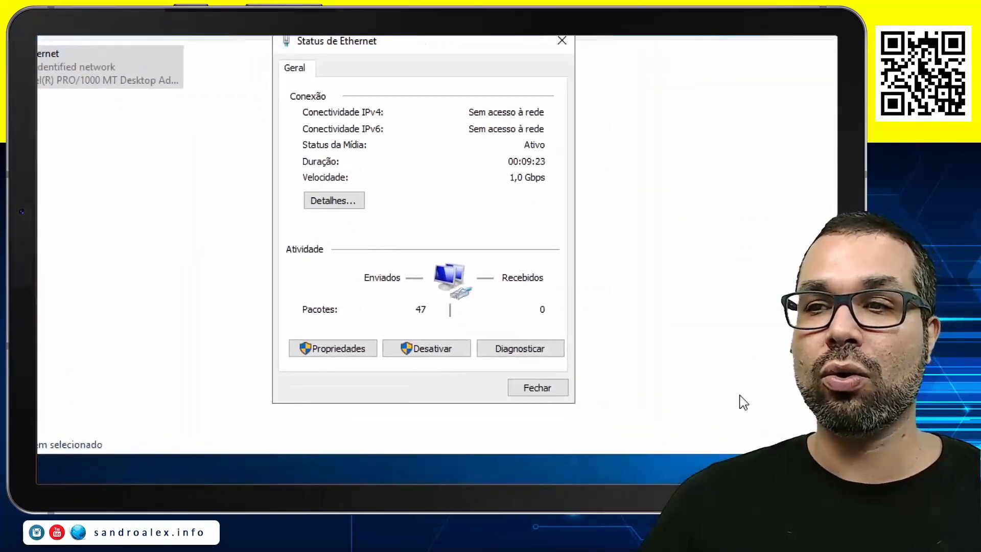
{"action": "left_click", "coordinate": [362, 348]}
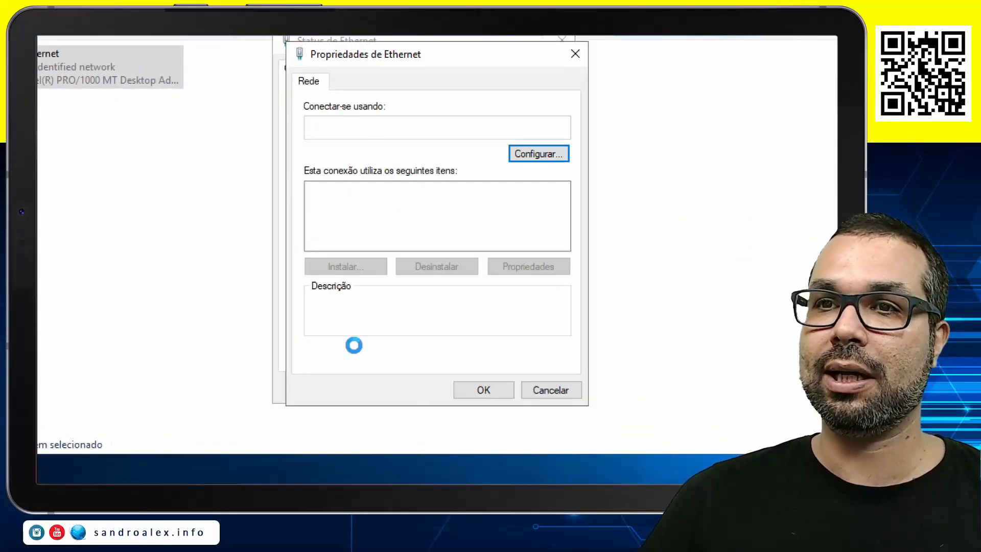
{"action": "double_click", "coordinate": [439, 232]}
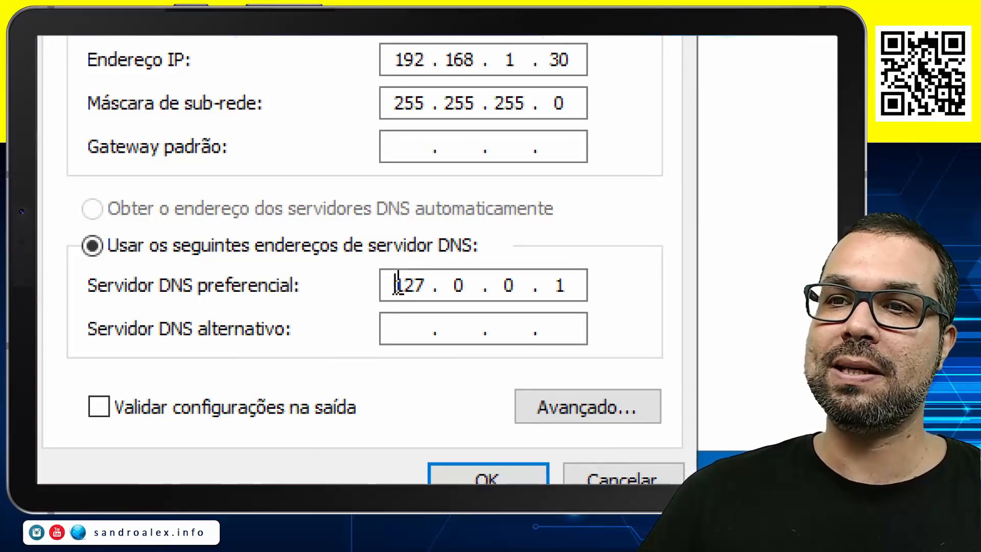
Set the preferred DNS server to 192.168.1.30, apply it to the Ethernet connection and close the network windows
{"action": "left_click_drag", "start_coordinate": [394, 282], "coordinate": [447, 282]}
{"action": "type", "text": "192 . "}
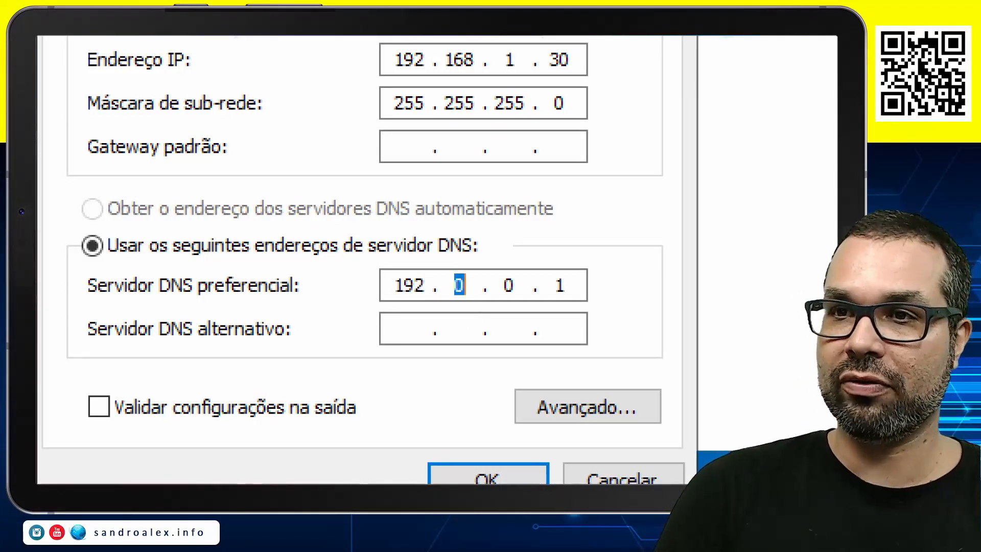
{"action": "type", "text": "168"}
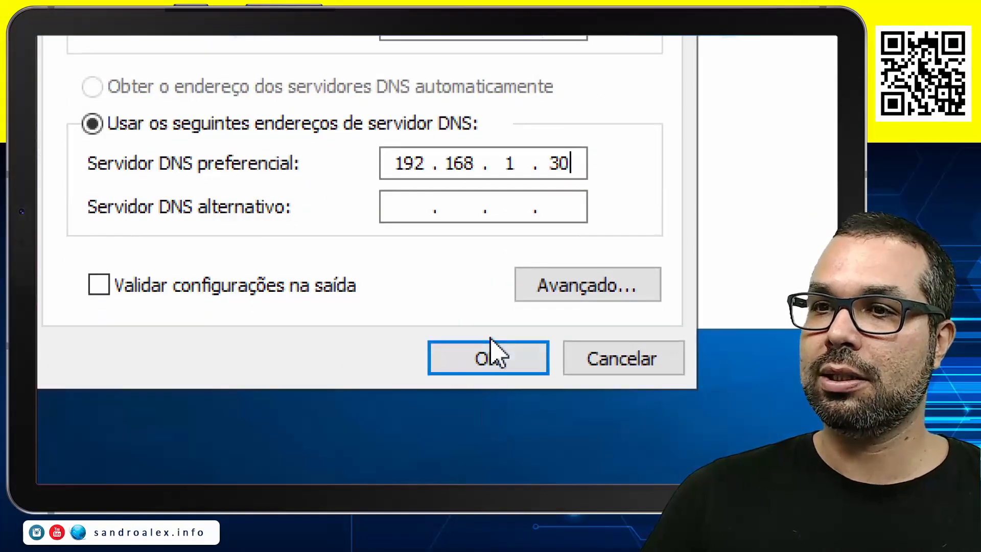
{"action": "left_click", "coordinate": [485, 352]}
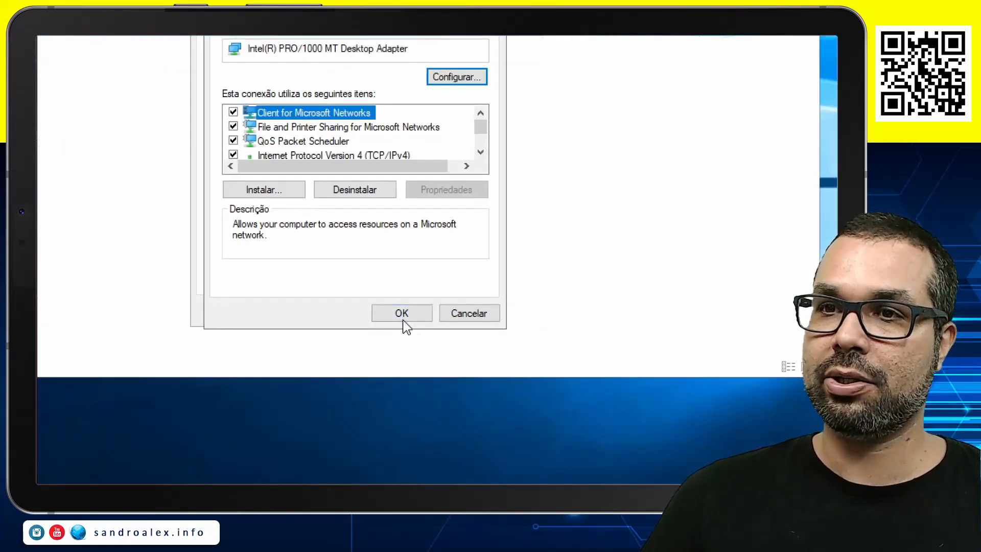
{"action": "left_click", "coordinate": [402, 314]}
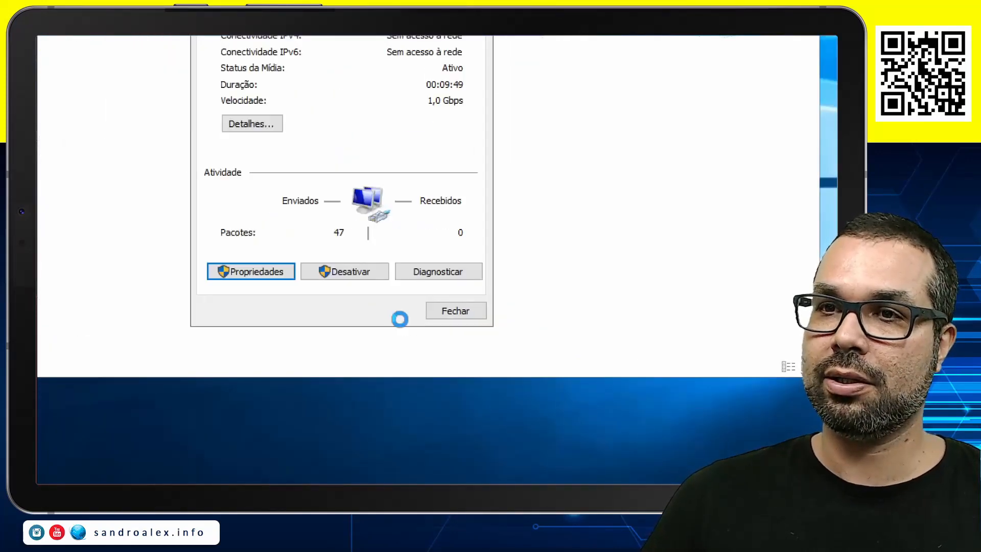
{"action": "left_click", "coordinate": [444, 317]}
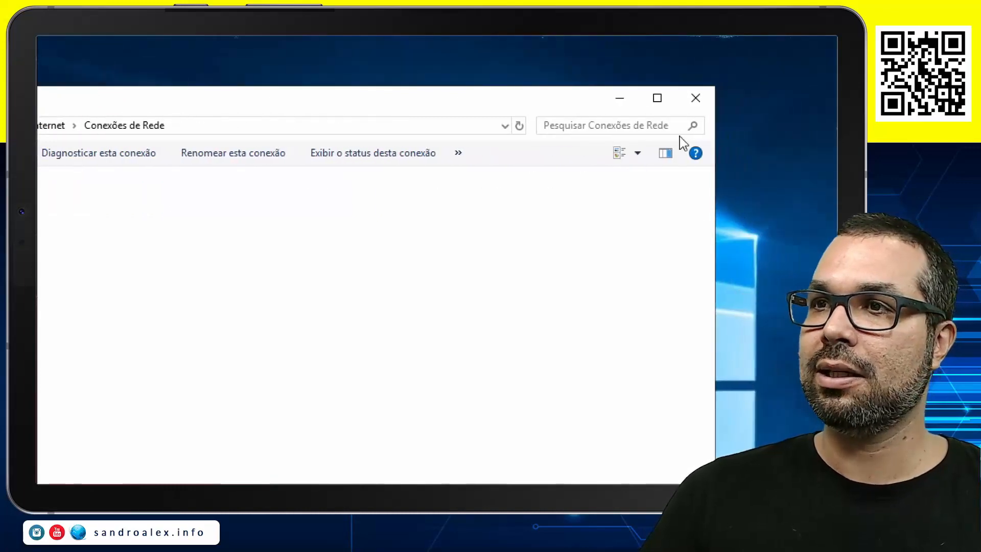
{"action": "left_click", "coordinate": [694, 106]}
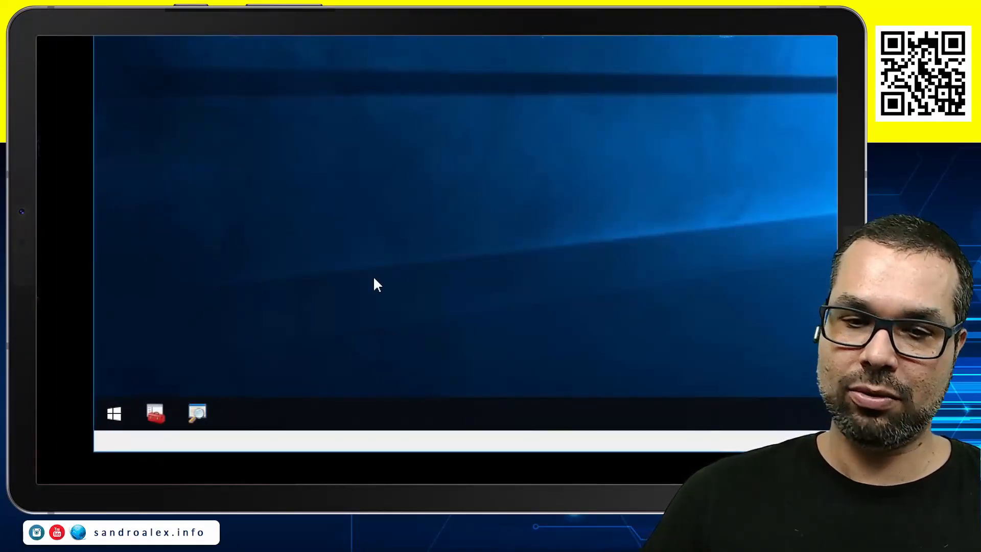
Open a command prompt with cmd and run ipconfig /all
{"action": "key", "text": "super+r"}
{"action": "type", "text": "cmd"}
{"action": "key", "text": "Return"}
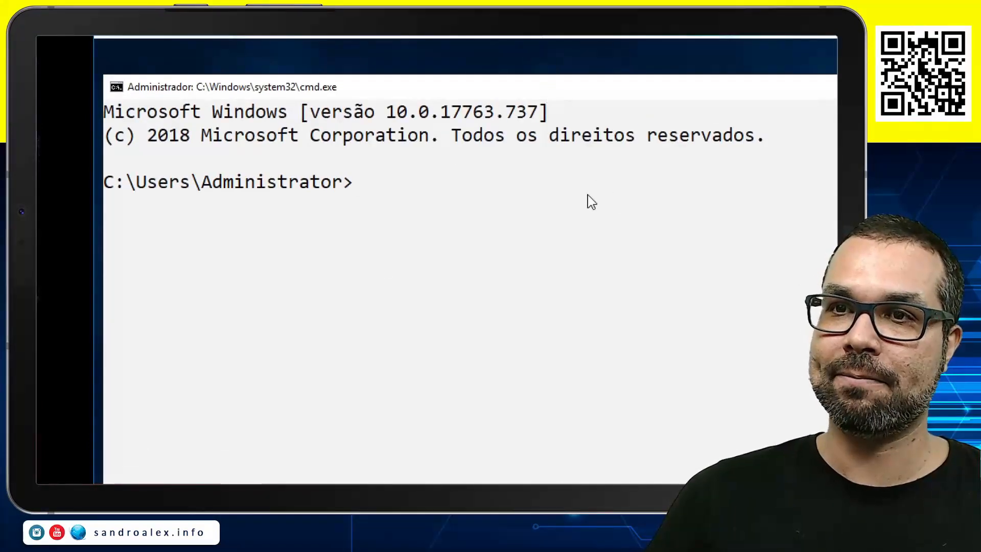
{"action": "type", "text": "ipconfig /"}
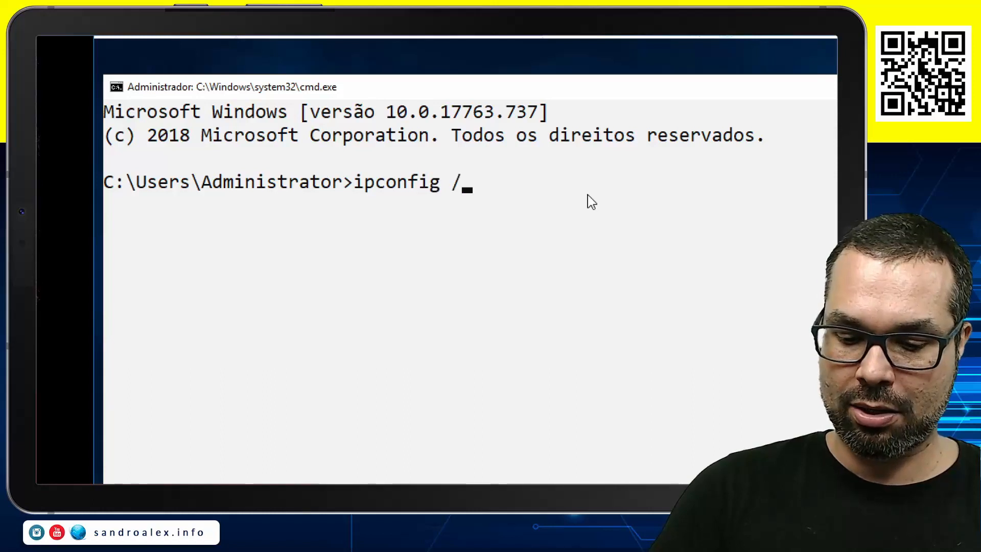
{"action": "type", "text": "all"}
{"action": "key", "text": "Return"}
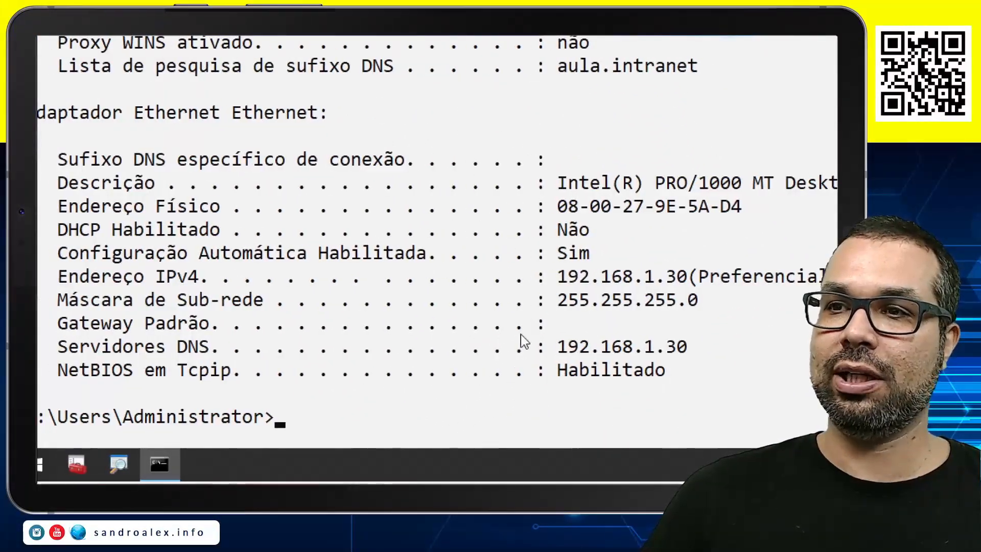
Check the DNS server address and the DHCP status line of the Ethernet adapter in the command output
{"action": "left_click_drag", "start_coordinate": [693, 355], "coordinate": [582, 355]}
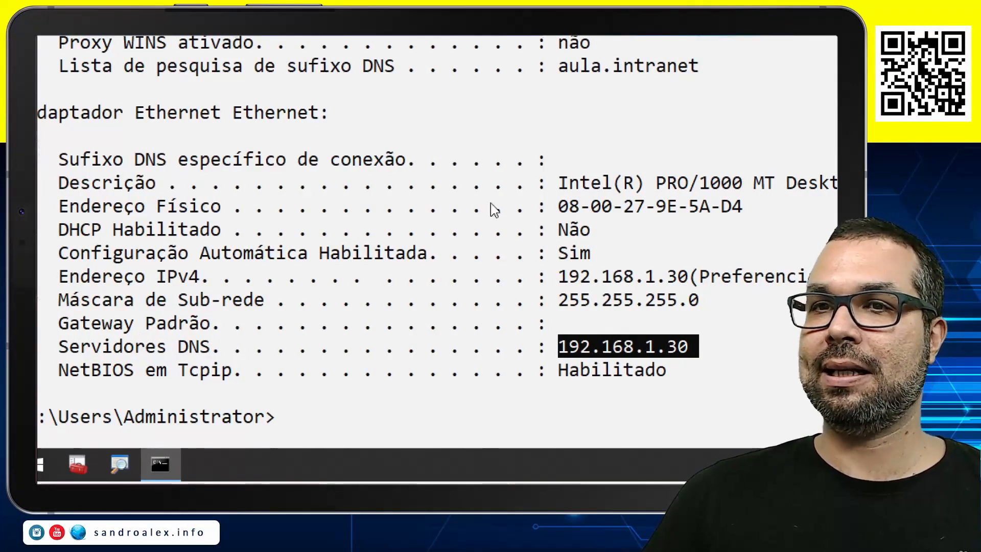
{"action": "left_click_drag", "start_coordinate": [602, 228], "coordinate": [70, 230]}
{"action": "left_click_drag", "start_coordinate": [139, 236], "coordinate": [133, 237]}
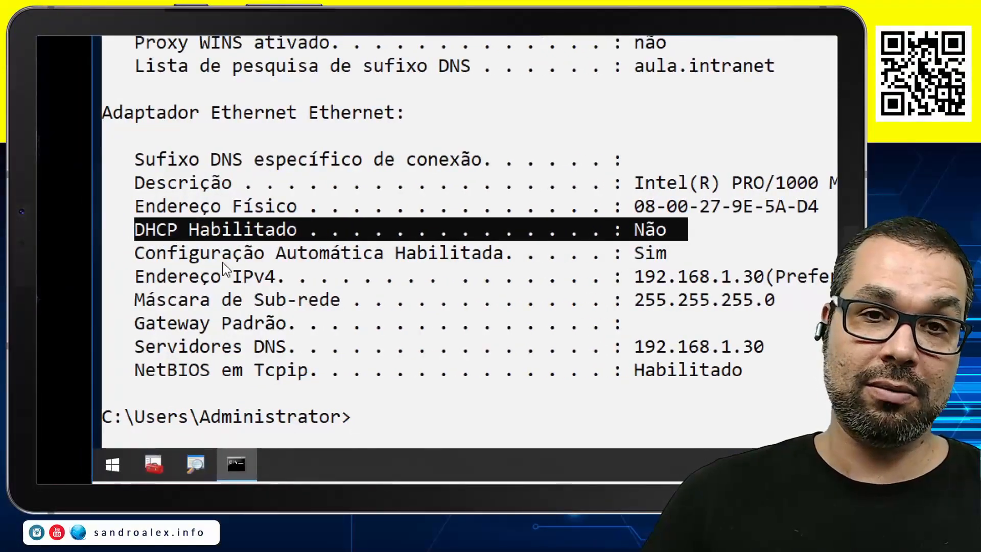
{"action": "left_click", "coordinate": [369, 276]}
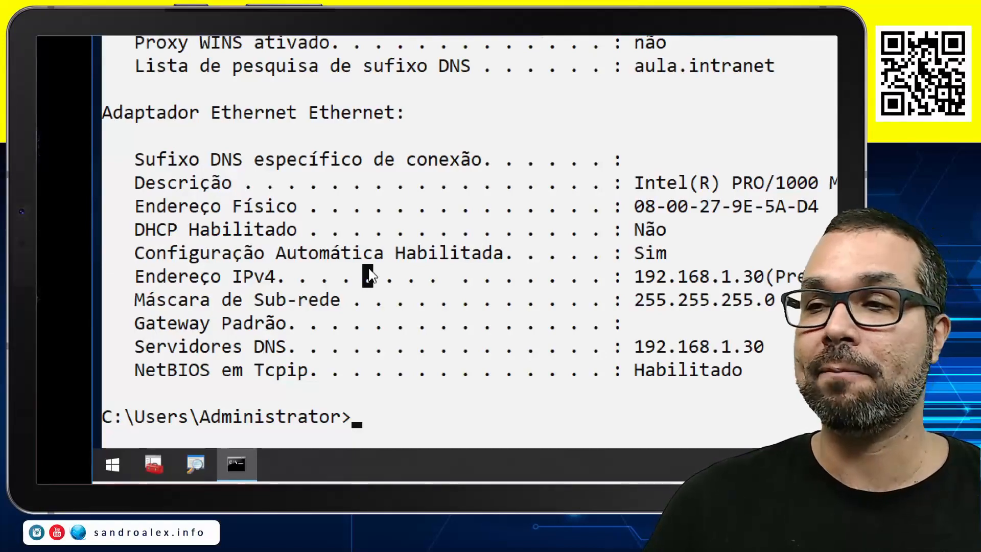